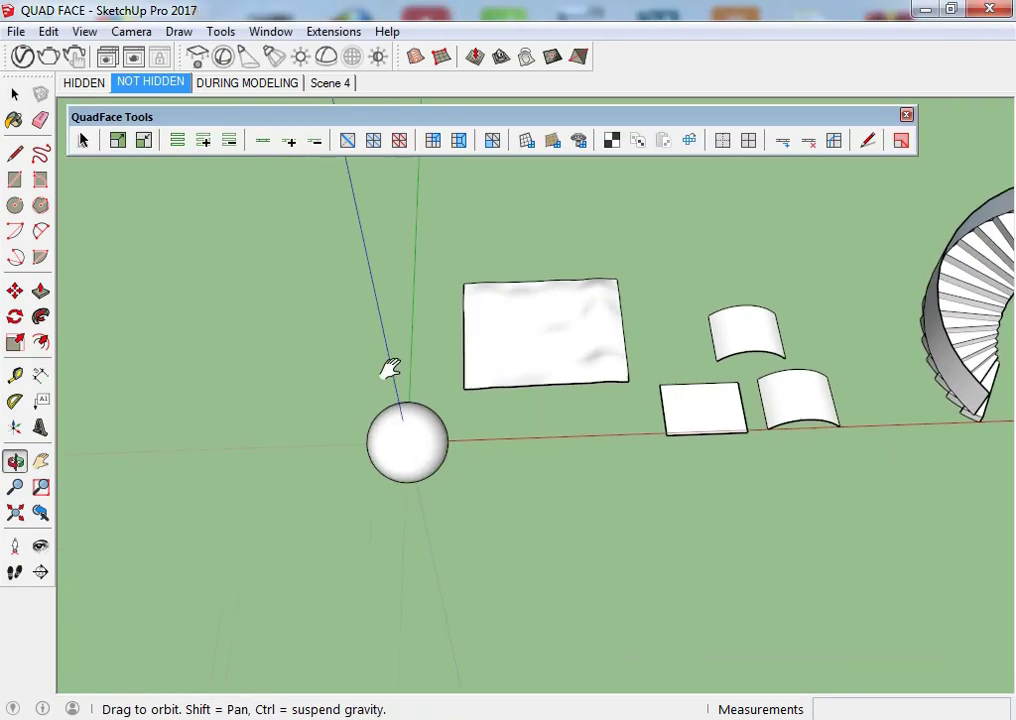
# Step: Open the sphere group and turn on QuadFace selection to reveal its quad grid
pyautogui.scroll(3, 443, 411)
pyautogui.scroll(2, 443, 411)
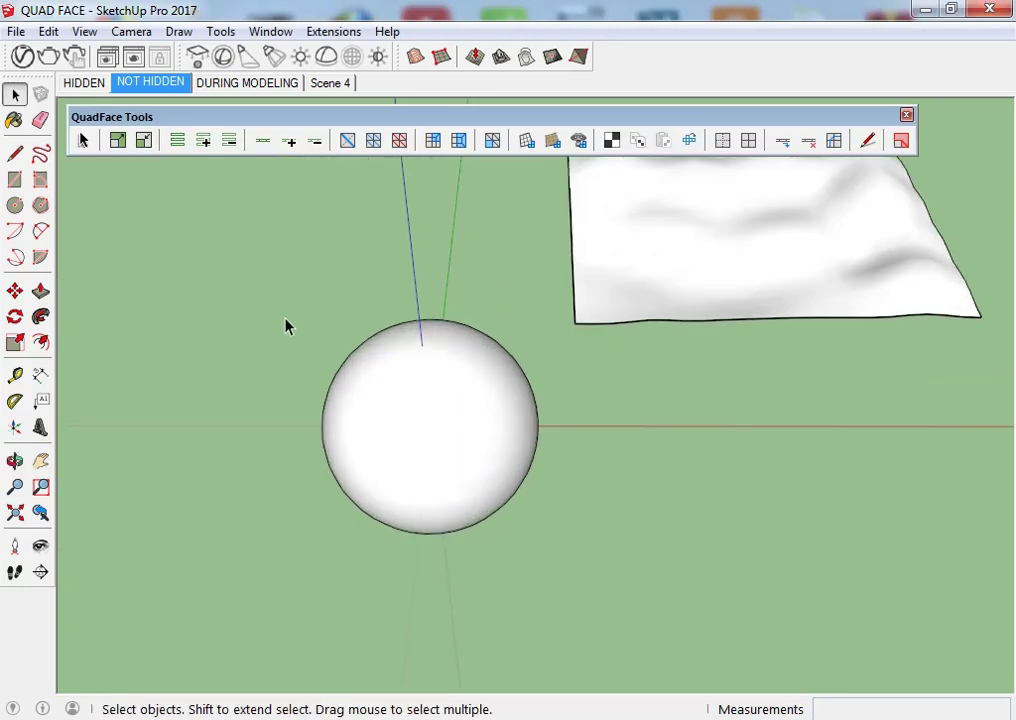
pyautogui.hotkey('ctrl', 'a')
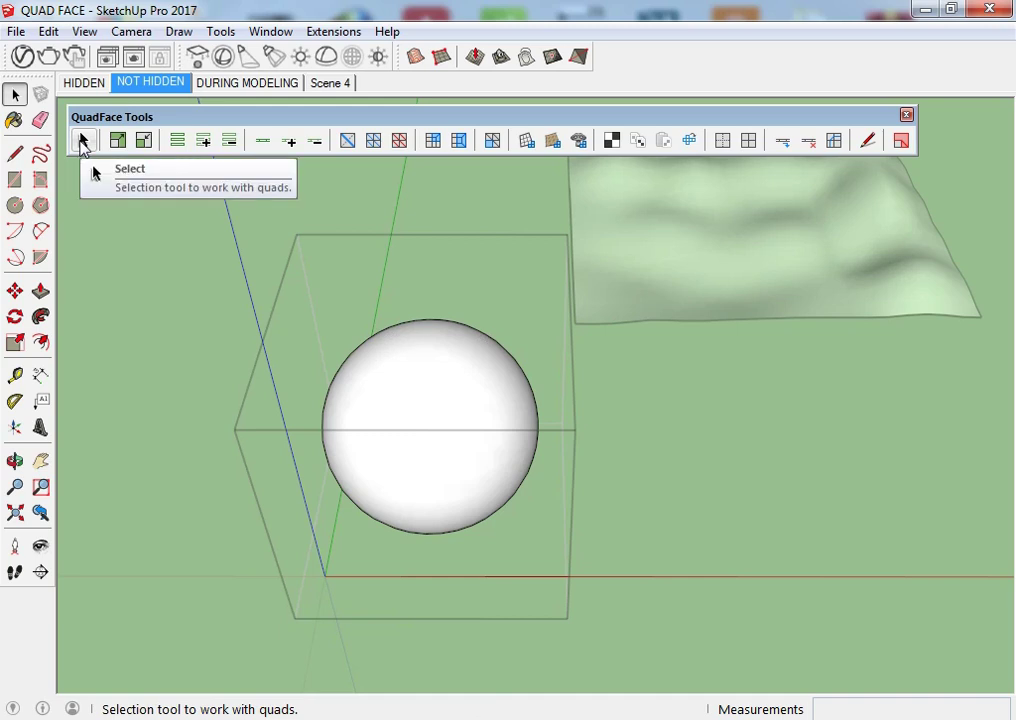
pyautogui.click(82, 140)
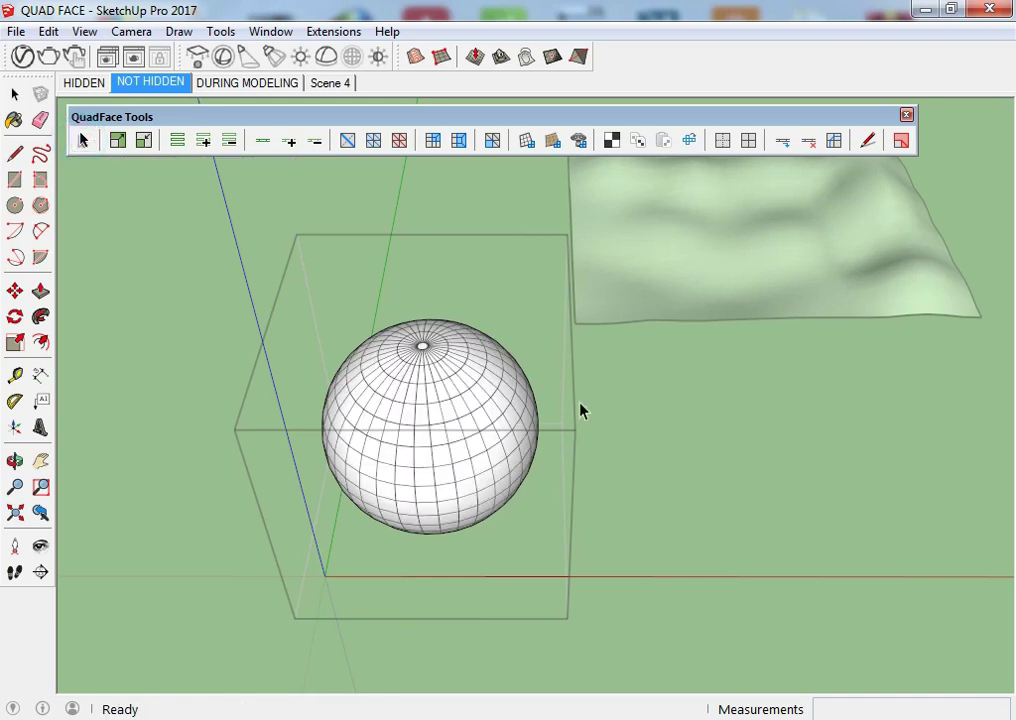
pyautogui.scroll(3, 511, 442)
pyautogui.moveTo(481, 472); pyautogui.dragTo(435, 493, button='middle')
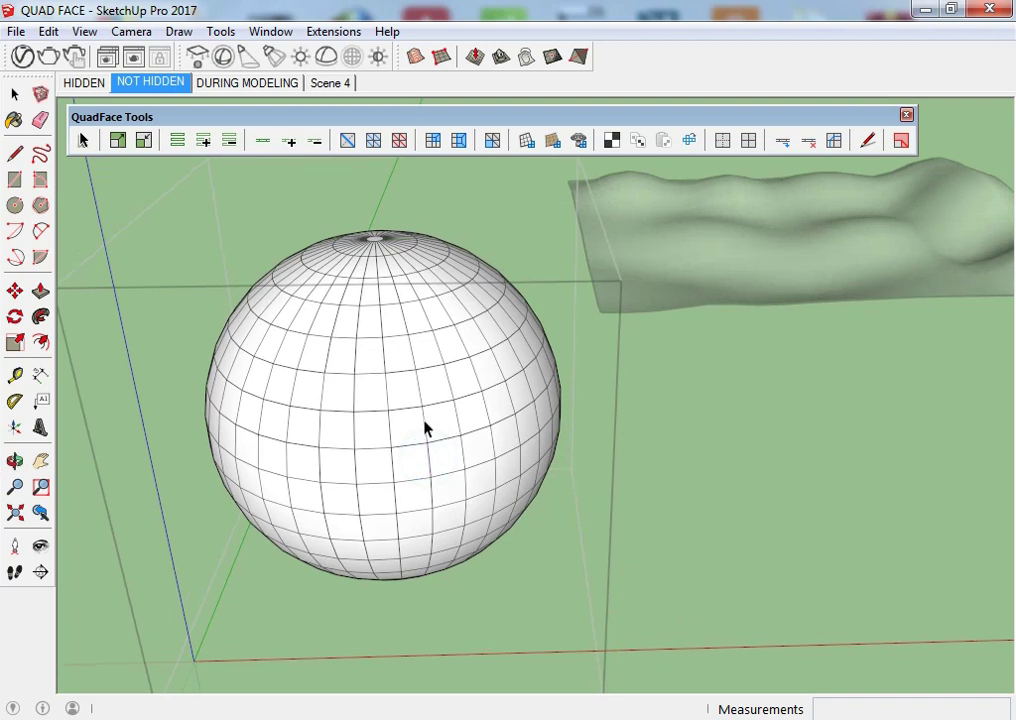
pyautogui.scroll(2, 424, 425)
pyautogui.scroll(1, 424, 425)
# Step: Select and deselect individual quad faces on the sphere
pyautogui.click(424, 352)
pyautogui.scroll(-2, 410, 370)
pyautogui.click(353, 295)
pyautogui.click(352, 279)
pyautogui.click(356, 324)
pyautogui.scroll(-2, 364, 424)
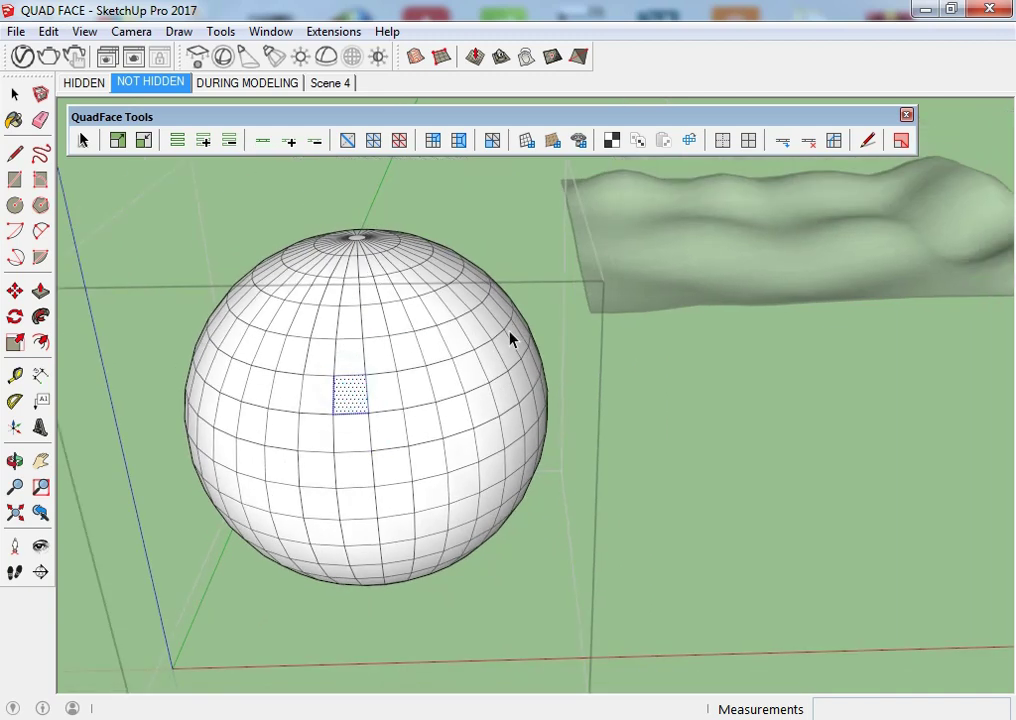
# Step: Select vertical edges, then the whole sphere mesh, and clear the selection
pyautogui.click(295, 486)
pyautogui.click(372, 467)
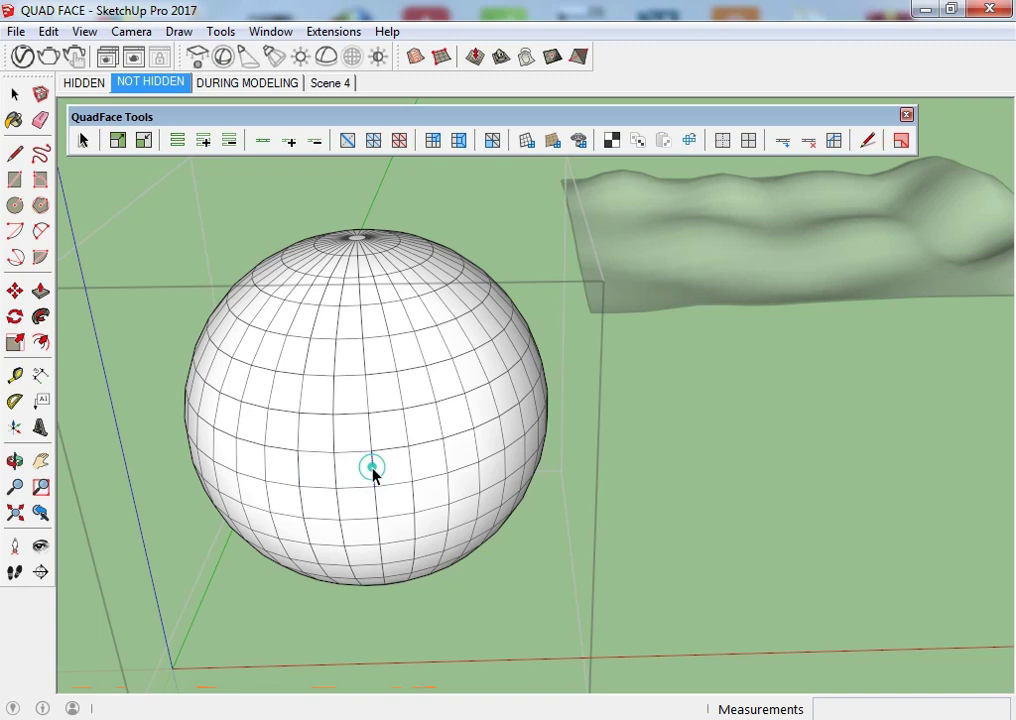
pyautogui.tripleClick(372, 475)
pyautogui.scroll(3, 372, 475)
pyautogui.click(372, 475)
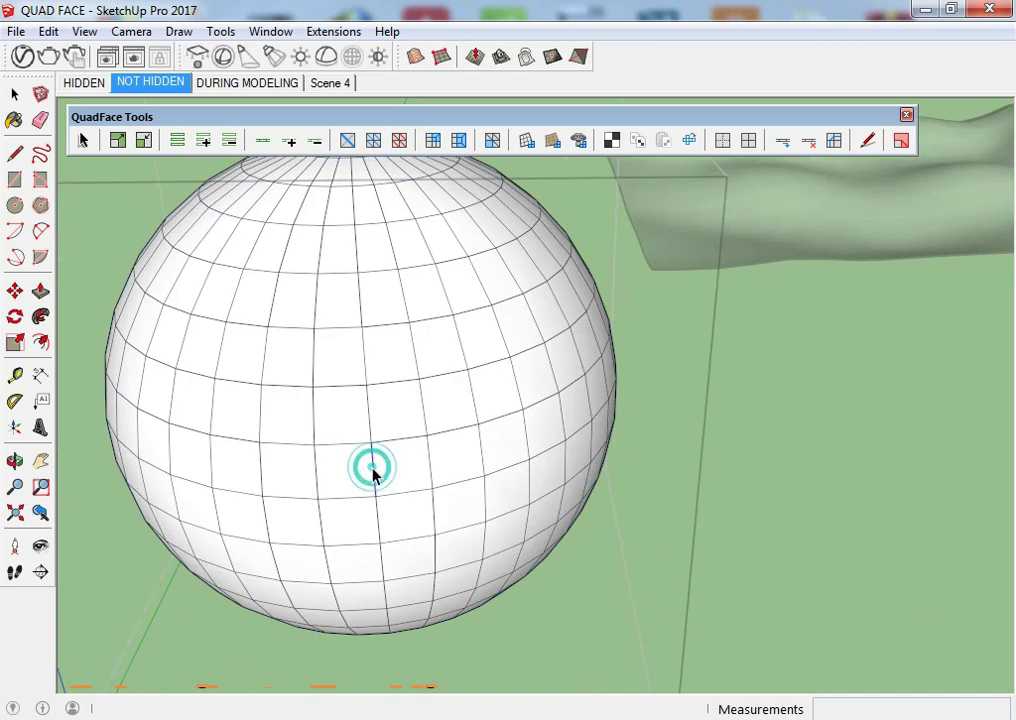
pyautogui.scroll(-3, 380, 570)
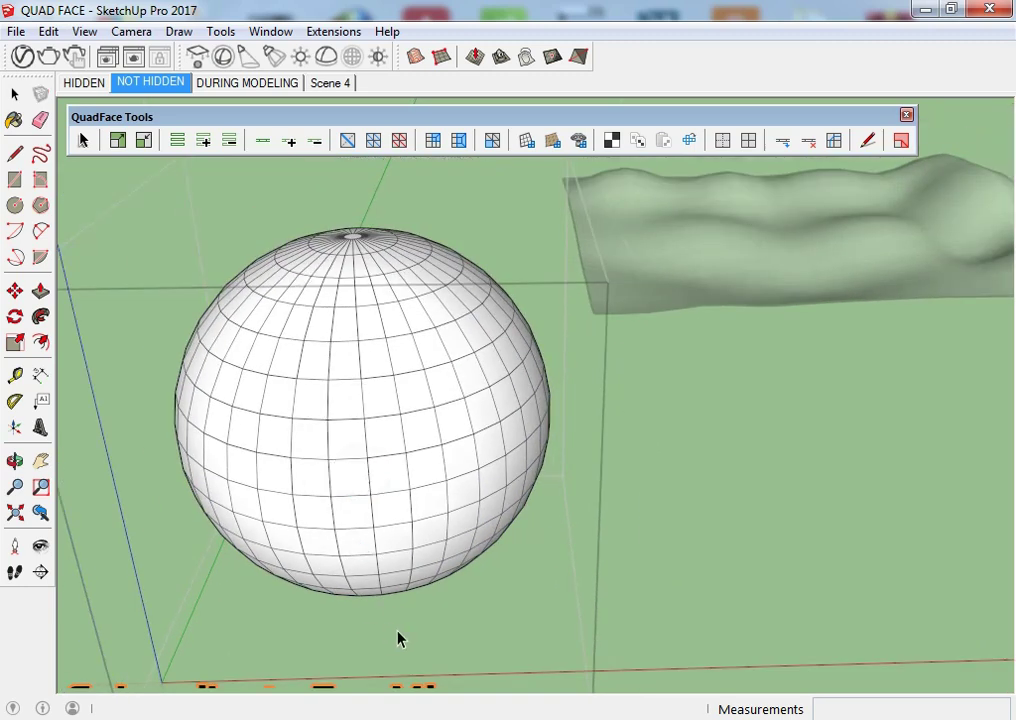
pyautogui.scroll(-2, 621, 583)
pyautogui.click(621, 572)
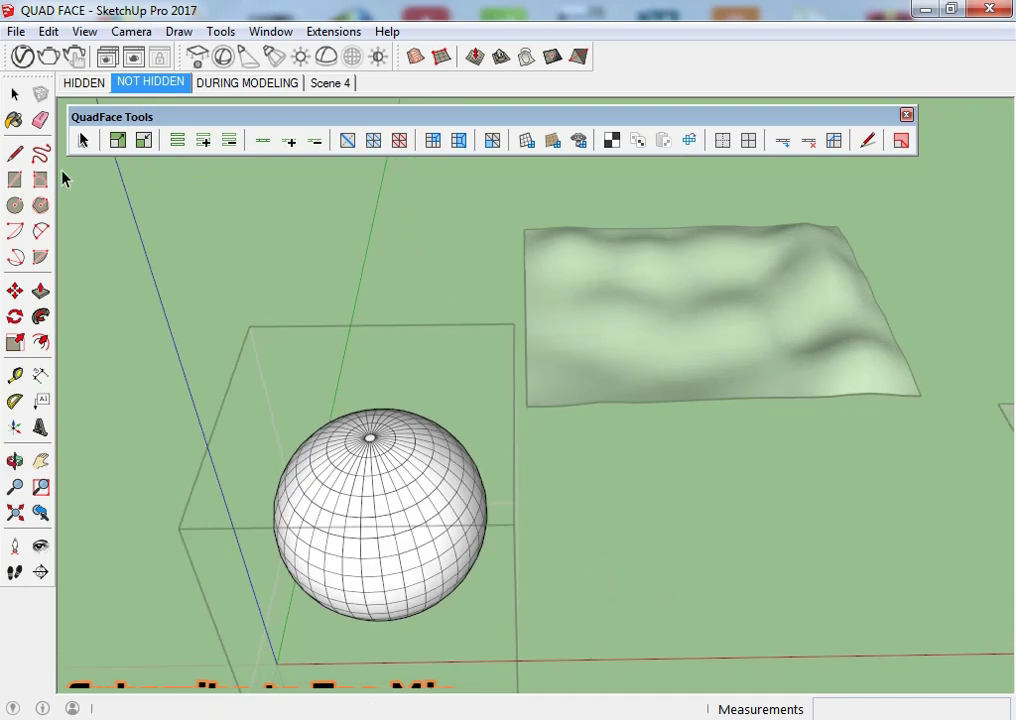
# Step: Open the wavy terrain group with QuadFace selection to show its grid
pyautogui.click(14, 94)
pyautogui.moveTo(234, 302)
pyautogui.mouseDown(button='middle')
pyautogui.moveTo(505, 467)
pyautogui.moveTo(607, 354)
pyautogui.mouseUp(button='middle')
pyautogui.click(607, 354)
pyautogui.doubleClick(689, 347)
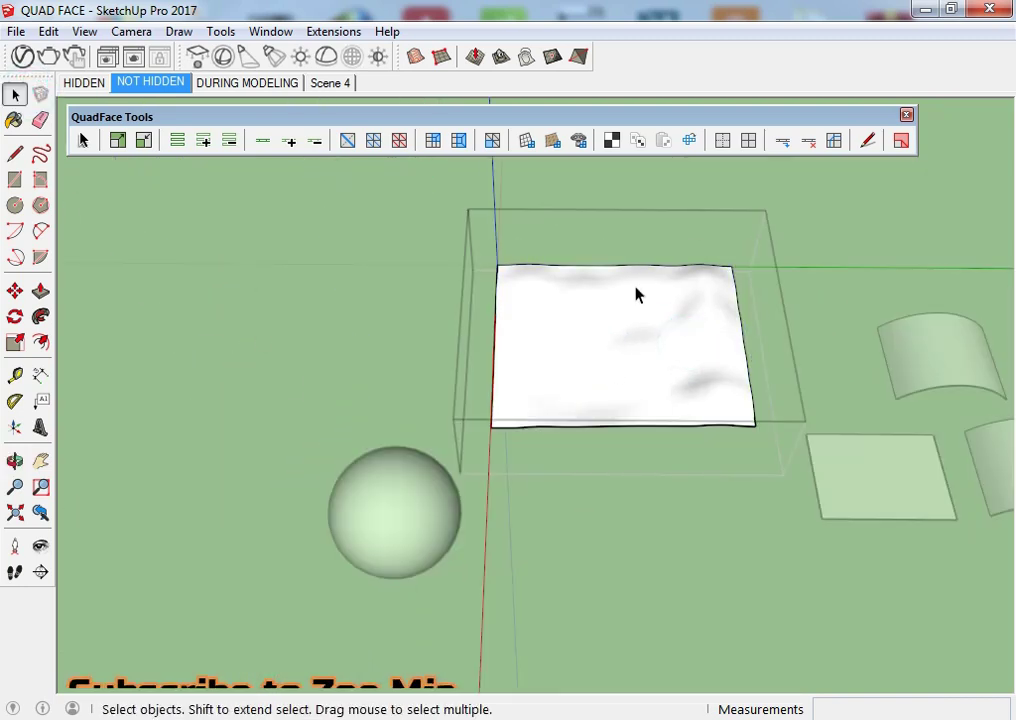
pyautogui.click(83, 140)
pyautogui.scroll(3, 648, 328)
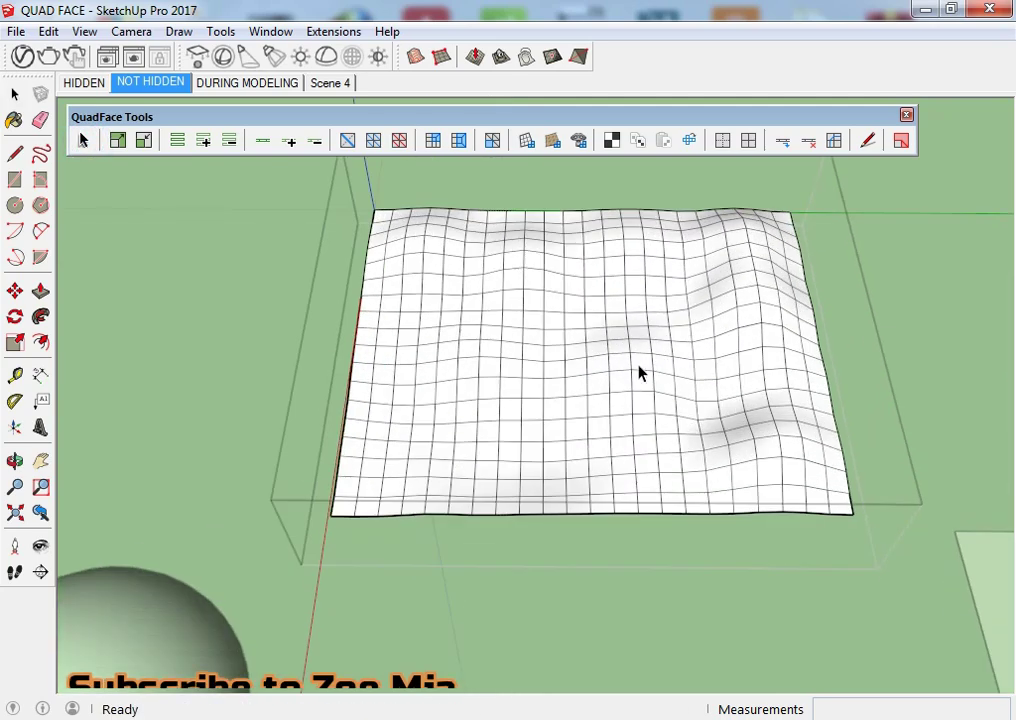
pyautogui.scroll(4, 637, 370)
# Step: Select a terrain edge, extend it to a full loop, grow a ring, then clear
pyautogui.click(535, 335)
pyautogui.click(536, 299)
pyautogui.scroll(-5, 508, 404)
pyautogui.scroll(3, 510, 450)
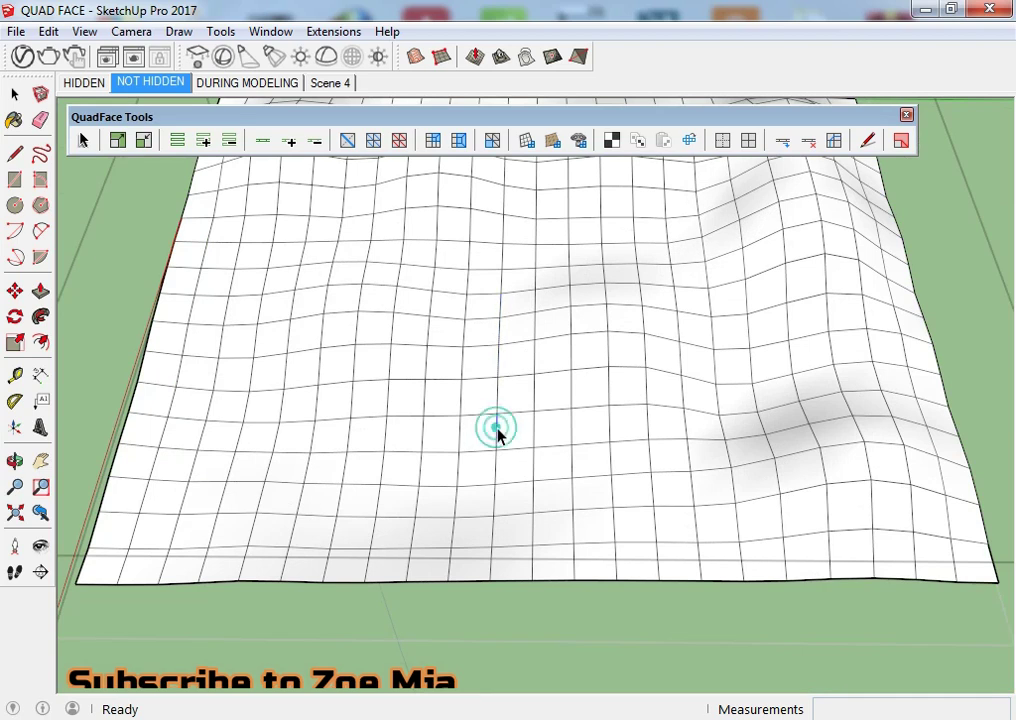
pyautogui.click(262, 141)
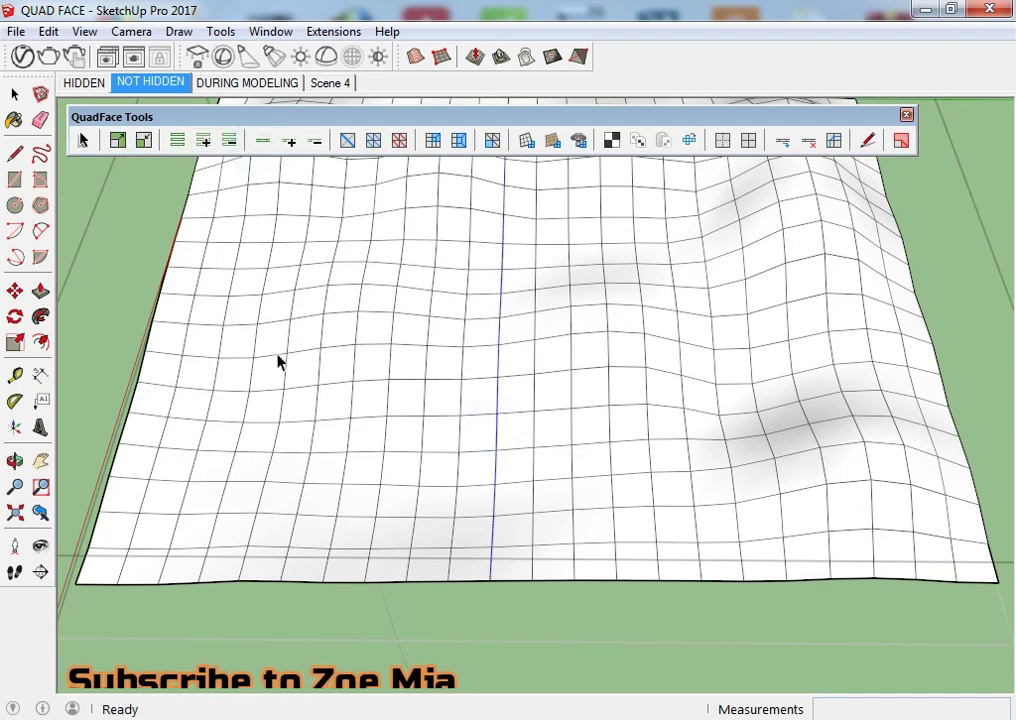
pyautogui.click(178, 140)
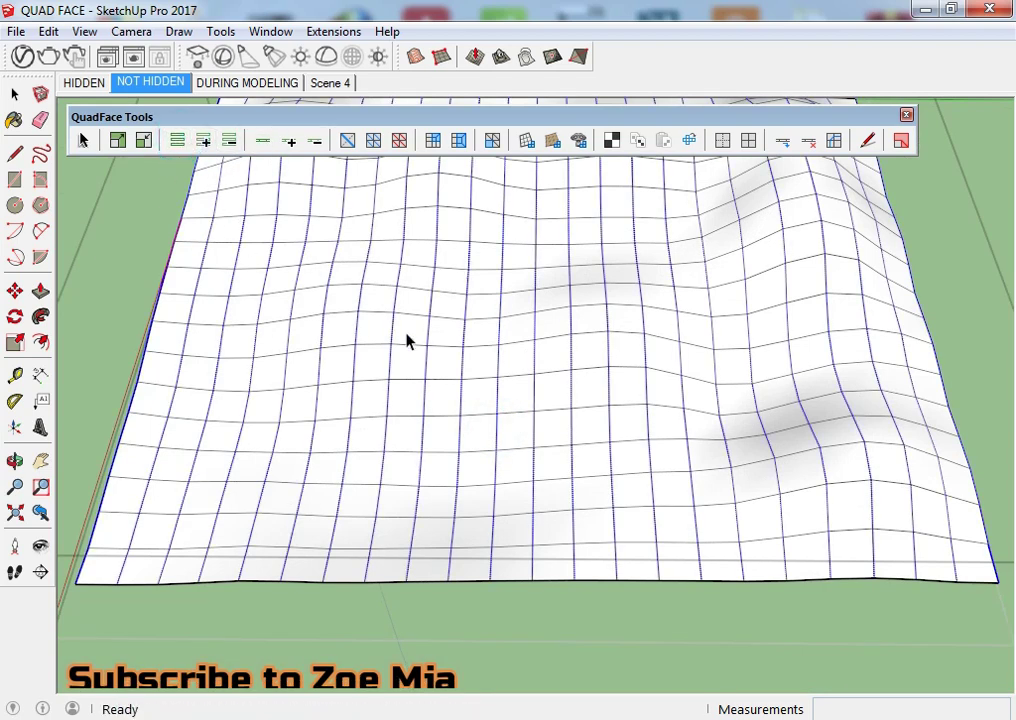
pyautogui.click(515, 660)
# Step: Return to the standard Select tool and close the terrain group
pyautogui.scroll(-3, 297, 476)
pyautogui.scroll(-2, 251, 408)
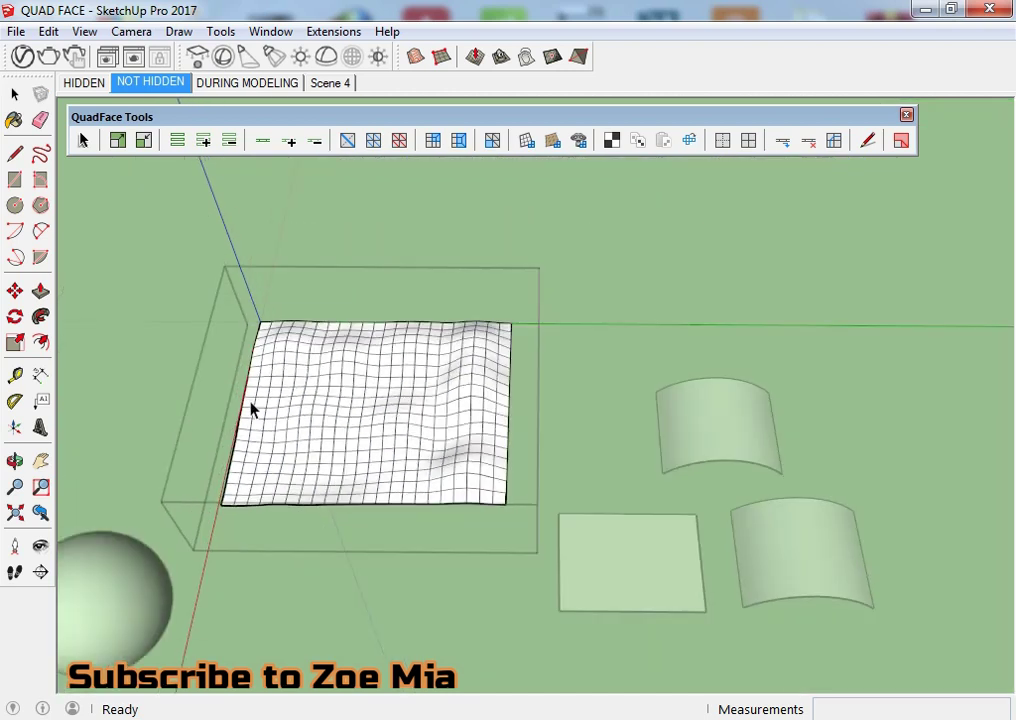
pyautogui.click(15, 93)
pyautogui.click(243, 567)
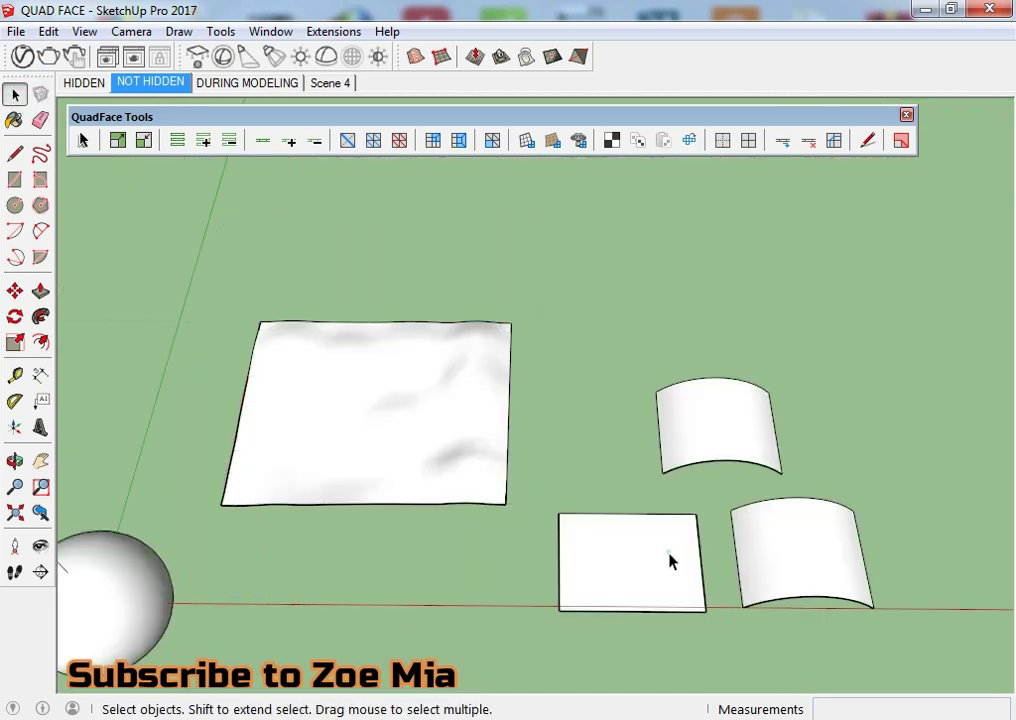
# Step: Show the quad grids of the flat rectangle and curved surface, then close their group
pyautogui.doubleClick(670, 562)
pyautogui.click(767, 567)
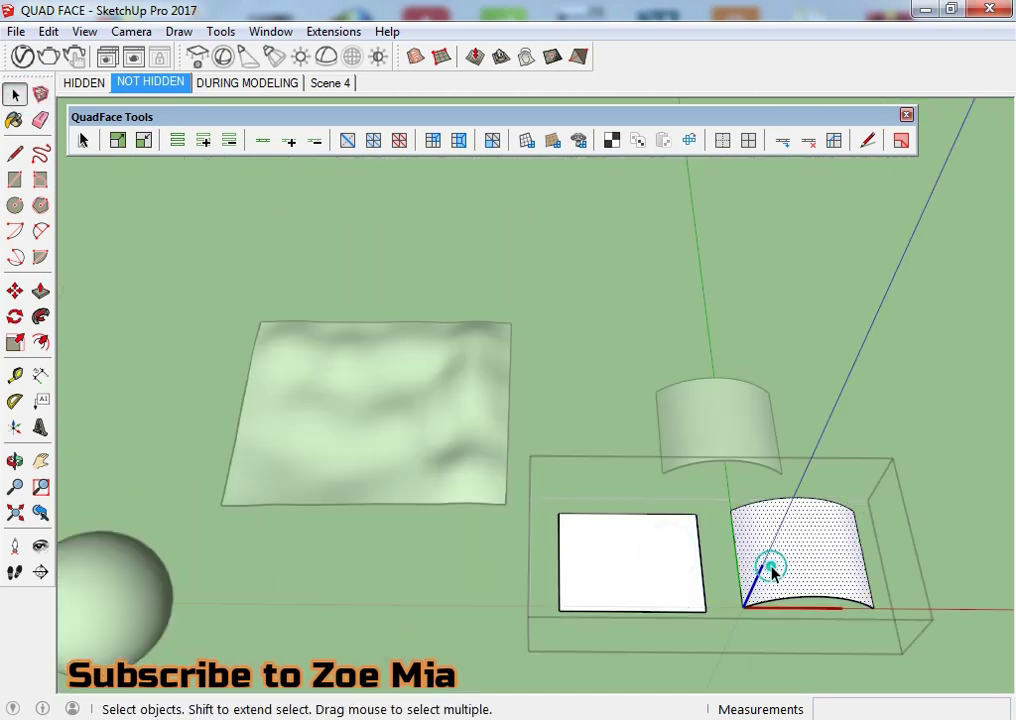
pyautogui.click(85, 142)
pyautogui.click(832, 411)
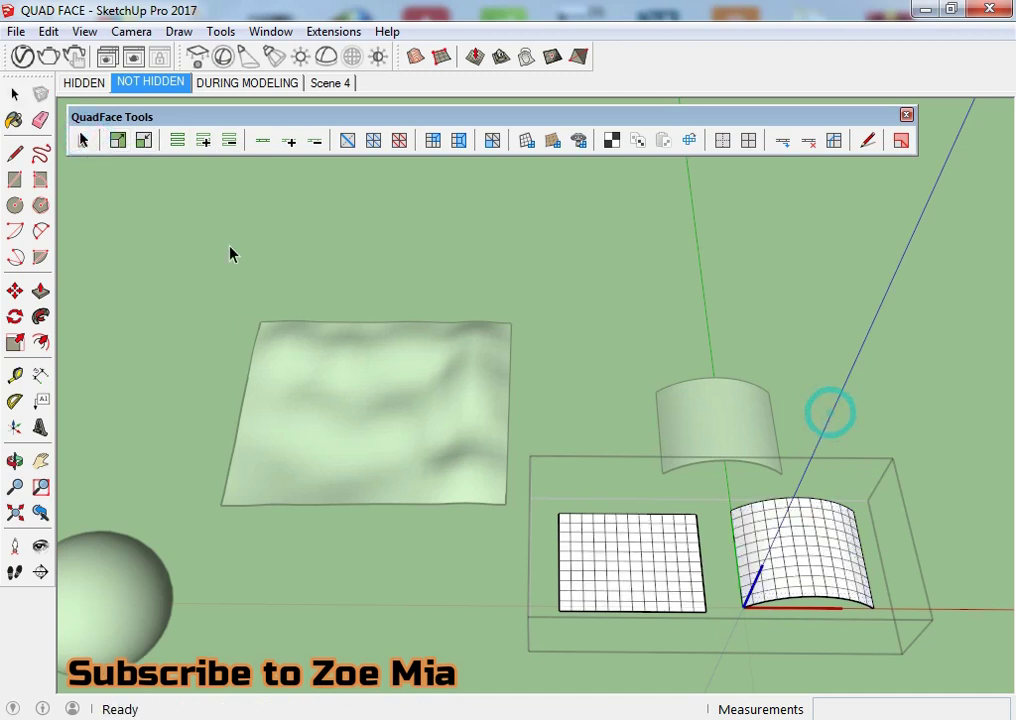
pyautogui.click(15, 93)
pyautogui.click(395, 650)
# Step: Orbit around the whole model, ending close to the wavy plane
pyautogui.moveTo(401, 649)
pyautogui.mouseDown(button='middle')
pyautogui.moveTo(415, 574)
pyautogui.moveTo(598, 594)
pyautogui.moveTo(447, 572)
pyautogui.mouseUp(button='middle')
pyautogui.moveTo(492, 538); pyautogui.dragTo(170, 375, button='middle')
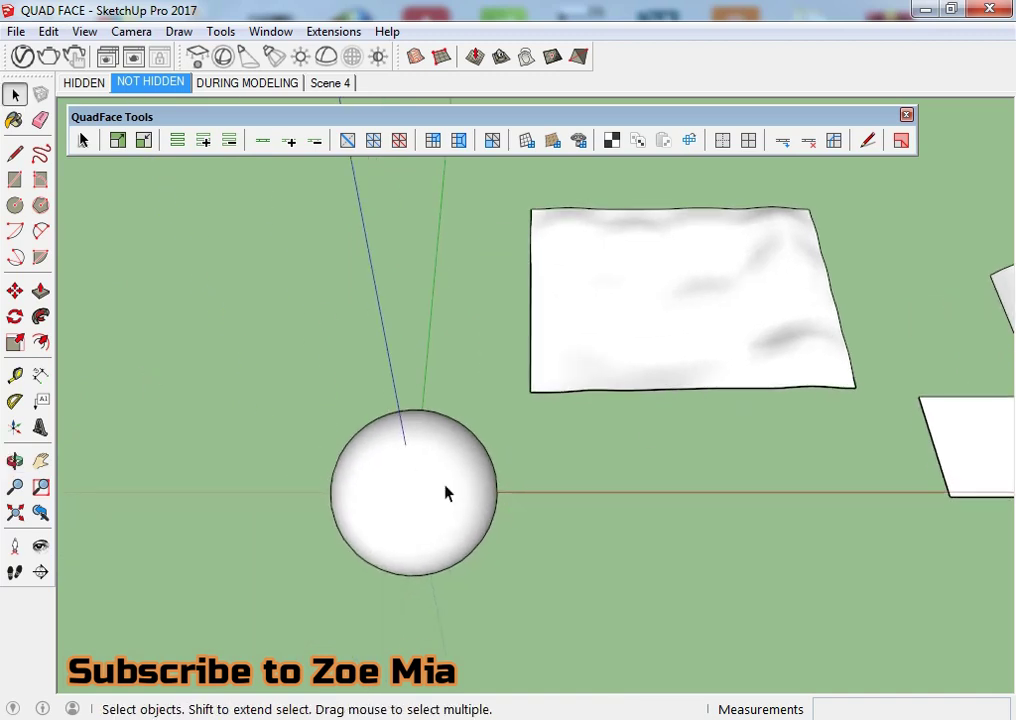
pyautogui.scroll(-2, 465, 408)
pyautogui.moveTo(465, 408)
pyautogui.mouseDown(button='middle')
pyautogui.moveTo(424, 311)
pyautogui.moveTo(440, 330)
pyautogui.mouseUp(button='middle')
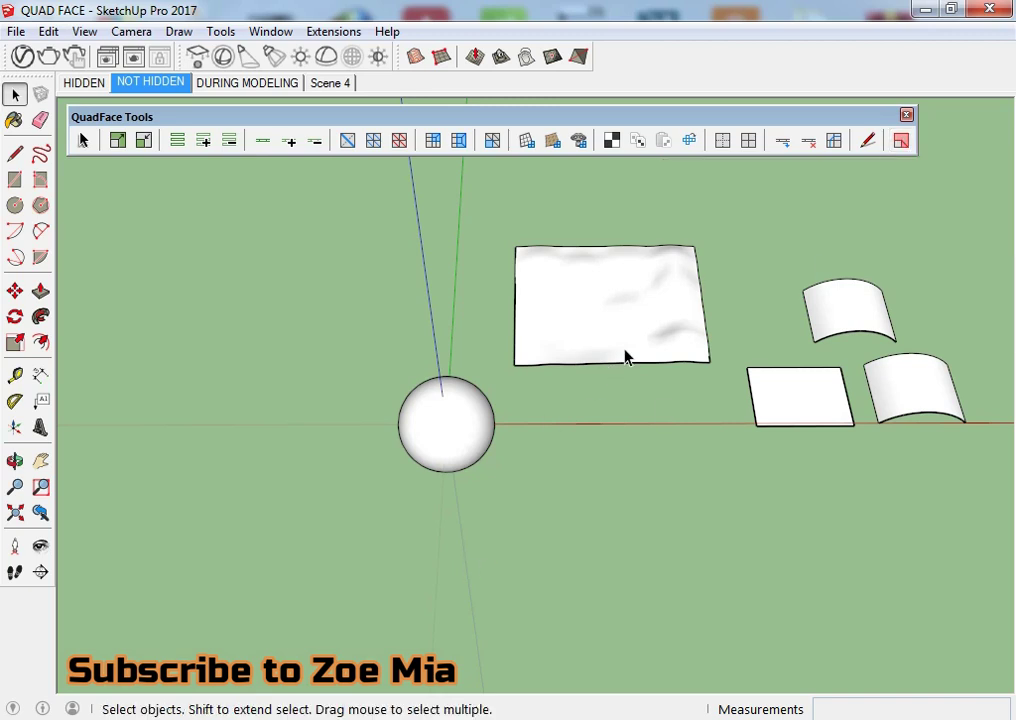
pyautogui.scroll(3, 626, 354)
pyautogui.moveTo(626, 354); pyautogui.dragTo(526, 386, button='middle')
# Step: Colour the wavy plane by quad type and show hidden geometry to reveal mesh edges
pyautogui.scroll(2, 492, 358)
pyautogui.scroll(2, 492, 358)
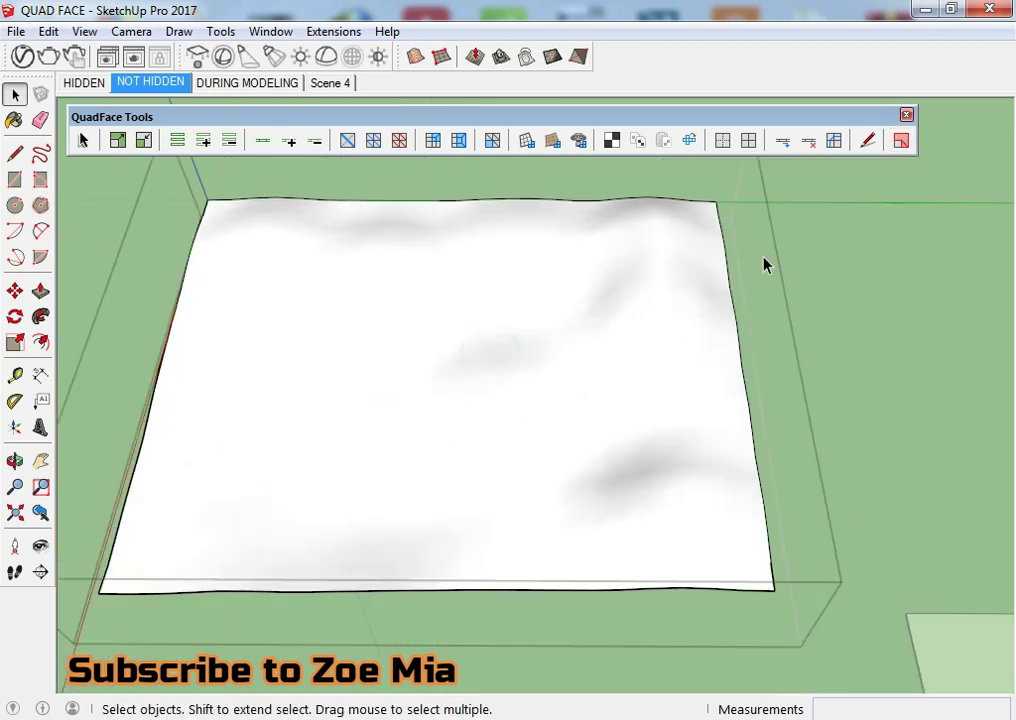
pyautogui.click(900, 141)
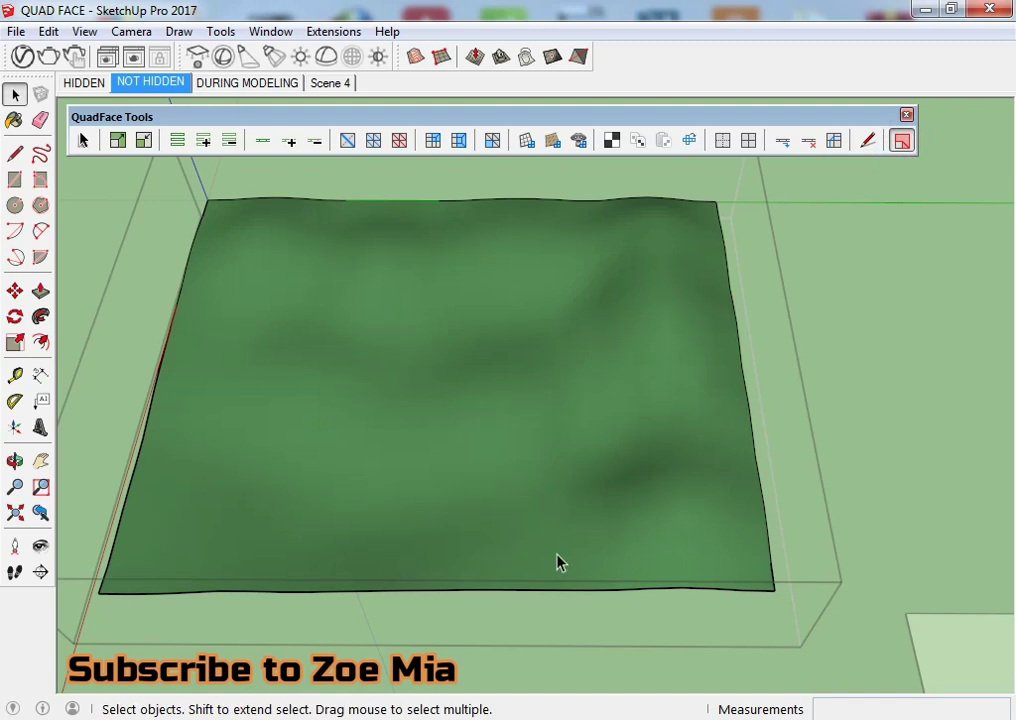
pyautogui.click(48, 31)
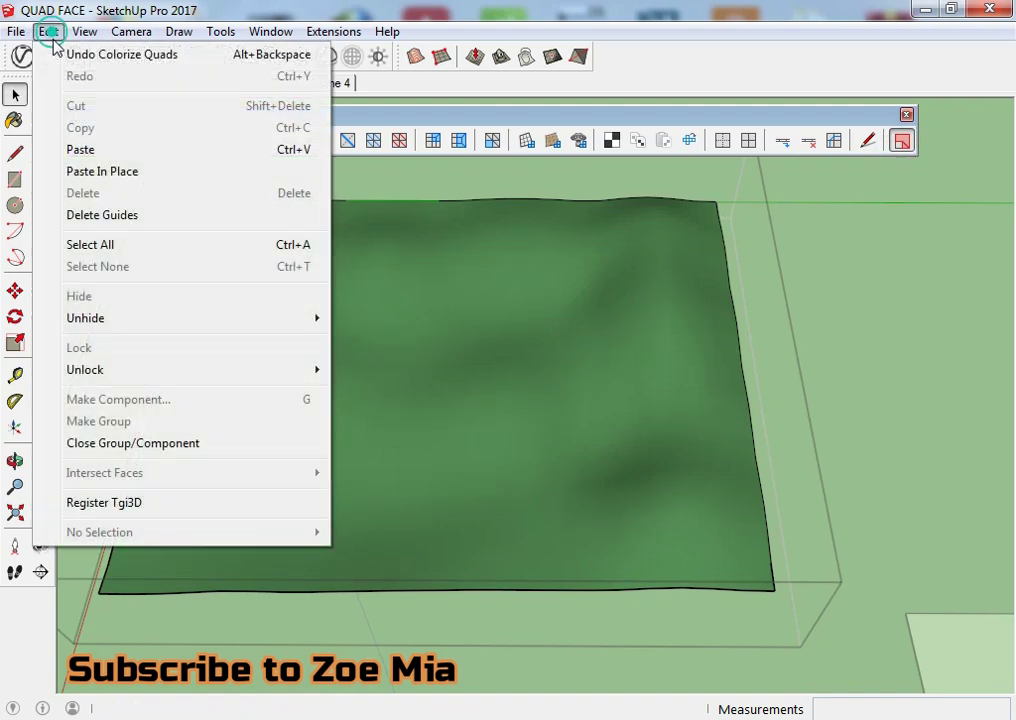
pyautogui.click(102, 103)
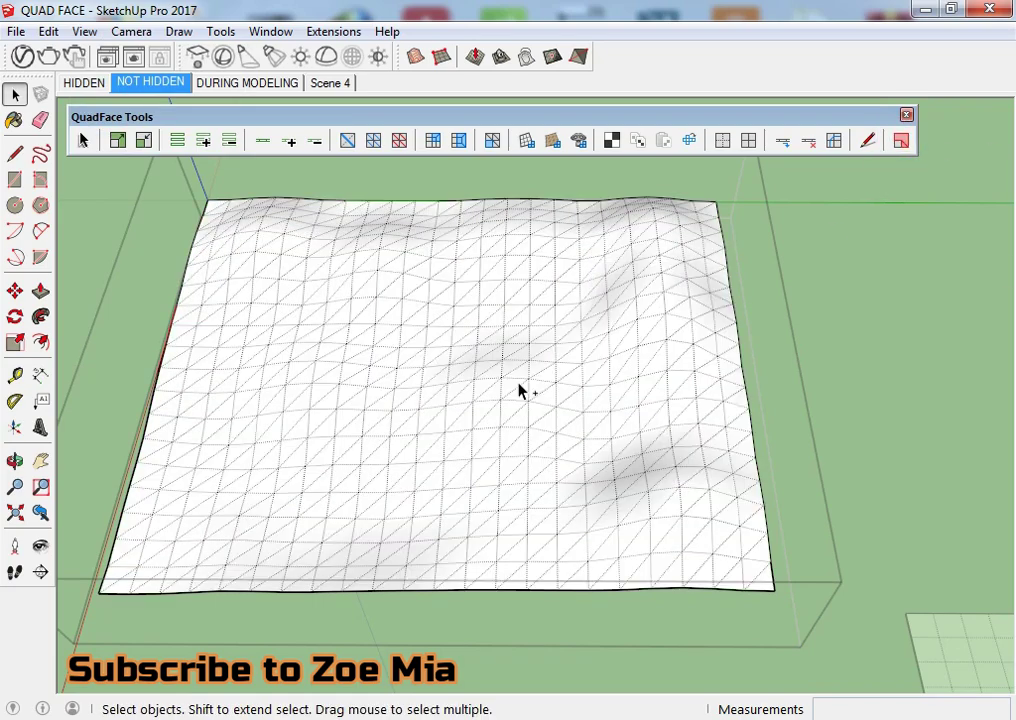
# Step: Toggle quad colouring on and off for the sphere from a level view
pyautogui.scroll(-5, 519, 390)
pyautogui.keyDown('shift'); pyautogui.moveTo(325, 565); pyautogui.dragTo(265, 435, button='middle'); pyautogui.keyUp('shift')
pyautogui.press('space')
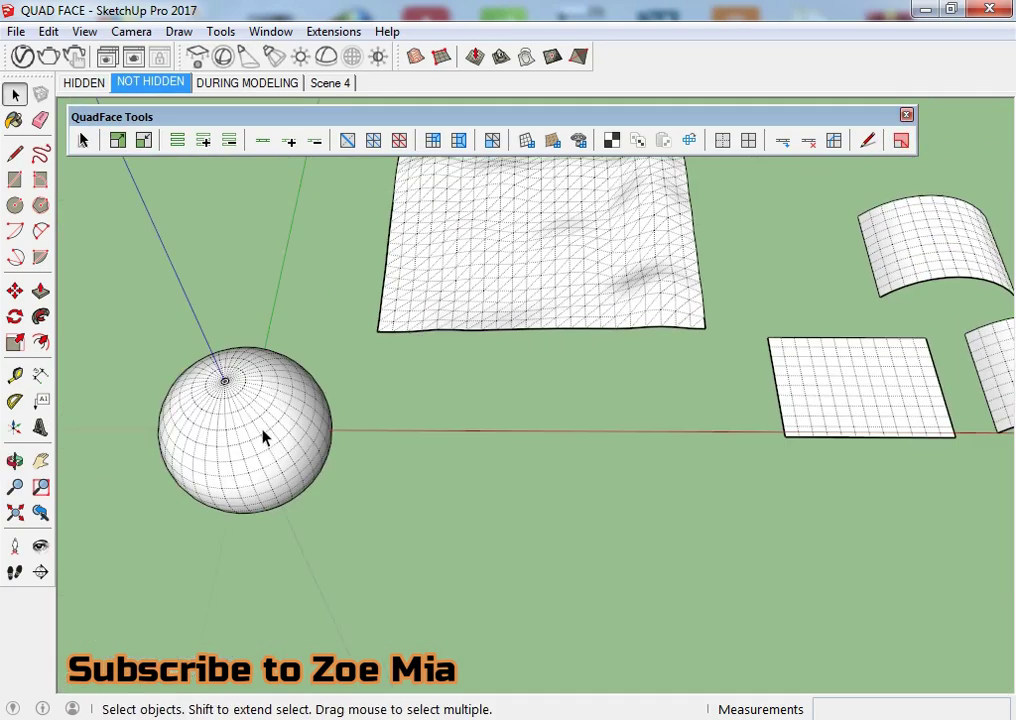
pyautogui.scroll(3, 193, 454)
pyautogui.moveTo(193, 454); pyautogui.dragTo(272, 220, button='middle')
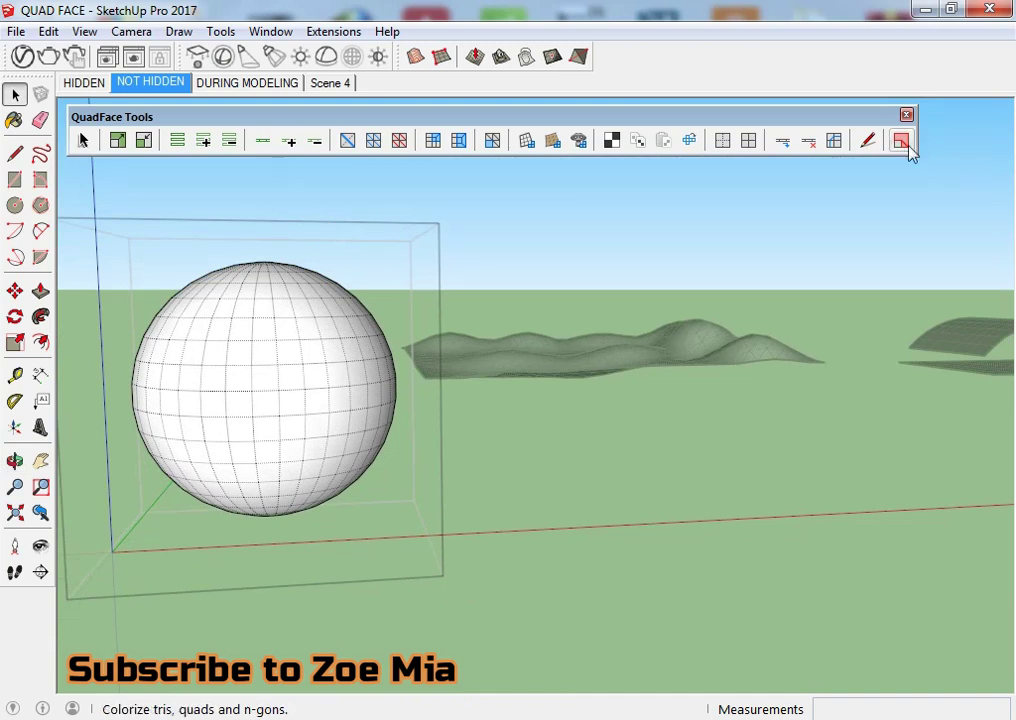
pyautogui.click(900, 141)
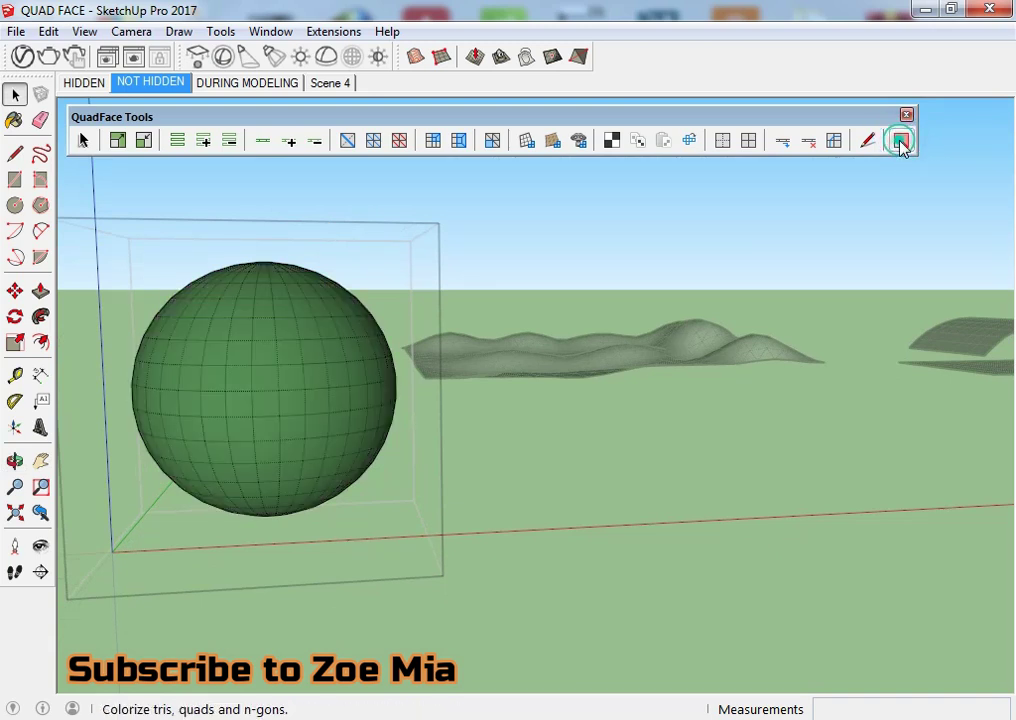
pyautogui.click(902, 141)
# Step: Start a new rectangle on the ground from a top-down view
pyautogui.moveTo(431, 381)
pyautogui.mouseDown(button='middle')
pyautogui.moveTo(512, 553)
pyautogui.moveTo(587, 477)
pyautogui.moveTo(522, 458)
pyautogui.moveTo(460, 469)
pyautogui.mouseUp(button='middle')
pyautogui.press('r')
pyautogui.click(455, 490)
# Step: Finish the ground rectangle and make its face into a group
pyautogui.click(706, 600)
pyautogui.press('space')
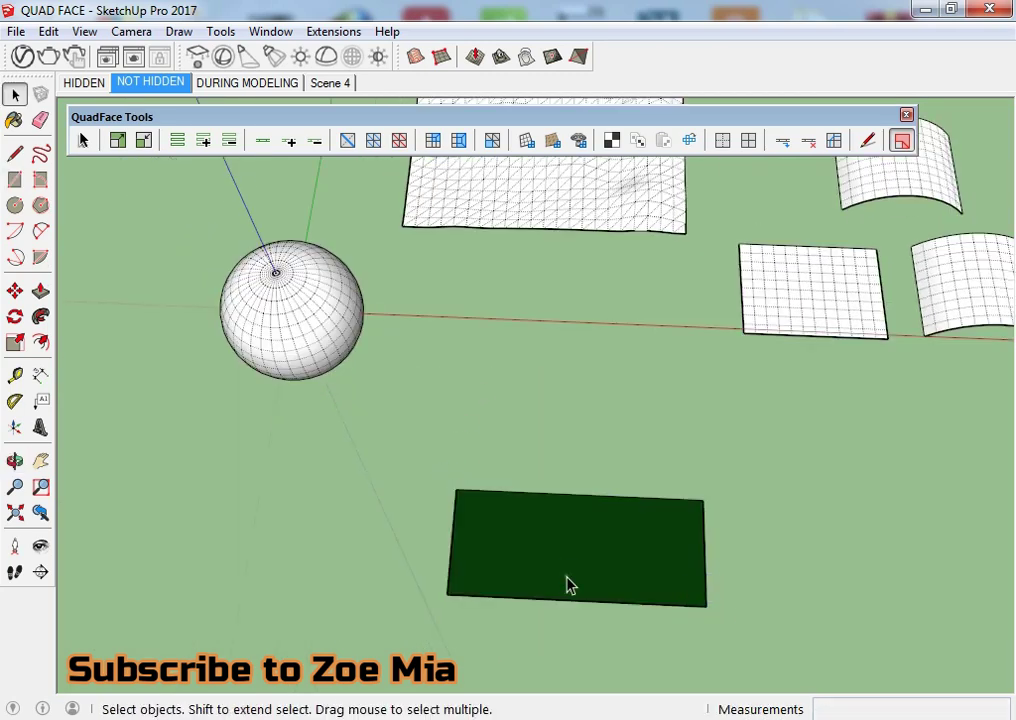
pyautogui.rightClick(523, 570)
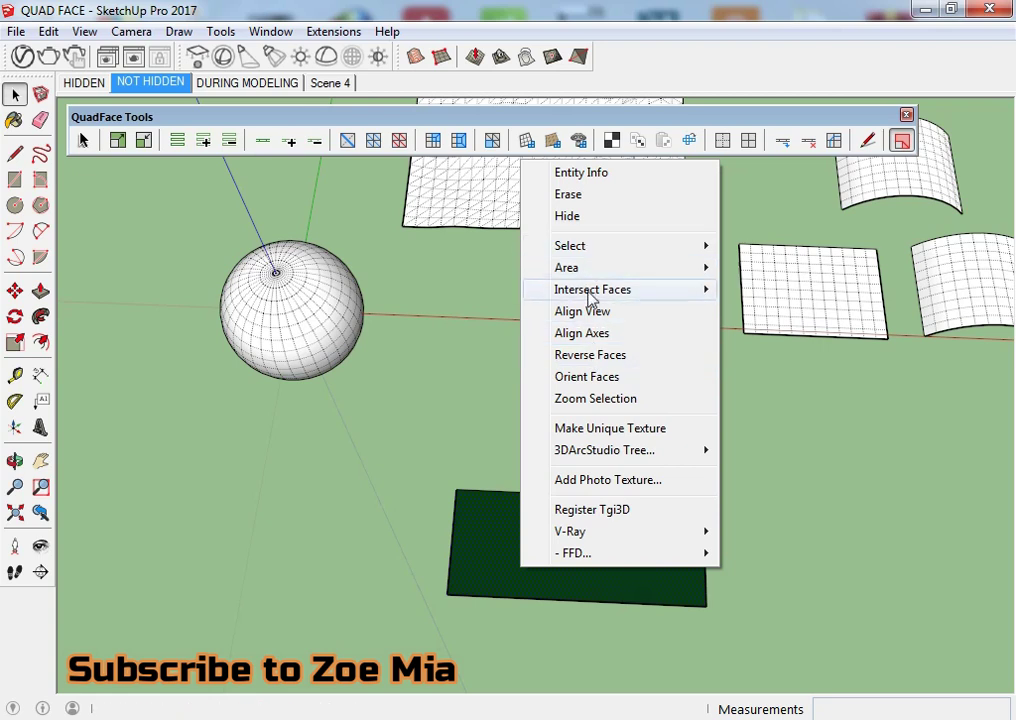
pyautogui.click(503, 540)
pyautogui.rightClick(501, 530)
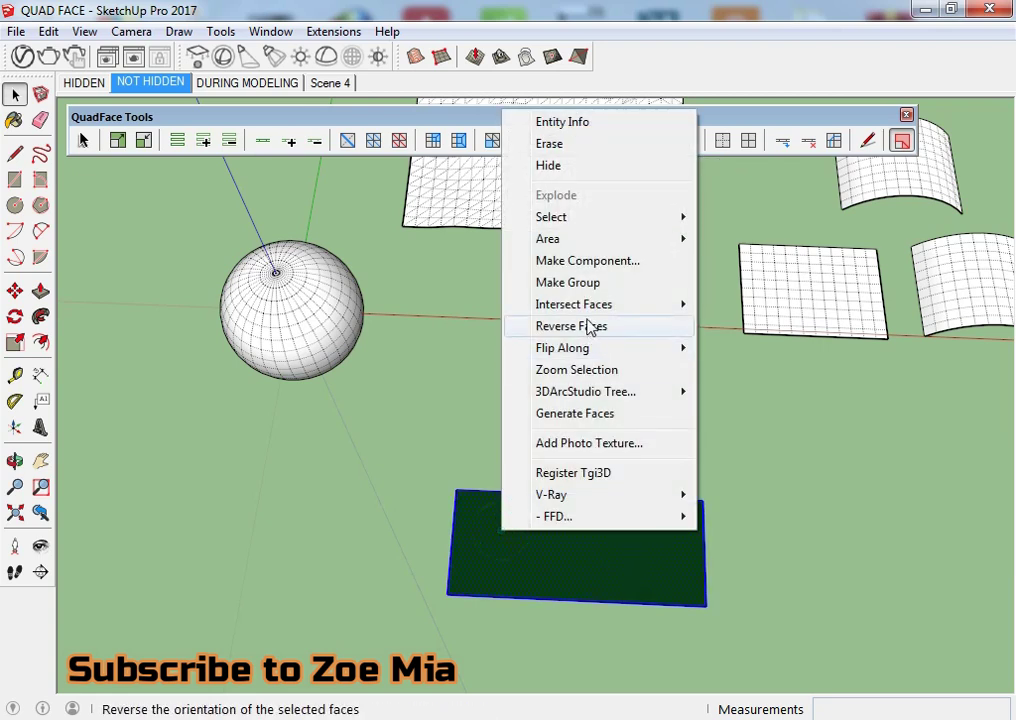
pyautogui.click(567, 282)
pyautogui.moveTo(567, 381)
pyautogui.mouseDown(button='middle')
pyautogui.moveTo(630, 551)
pyautogui.moveTo(553, 485)
pyautogui.mouseUp(button='middle')
pyautogui.scroll(3, 553, 485)
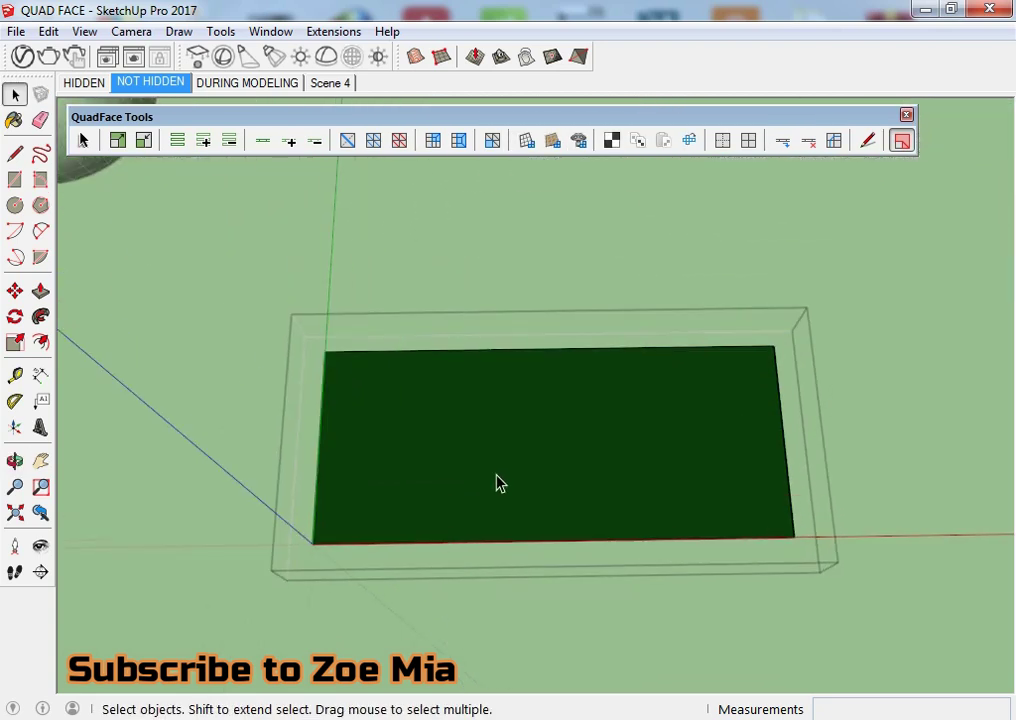
# Step: Split the face by drawing a rectangle from its corner
pyautogui.press('r')
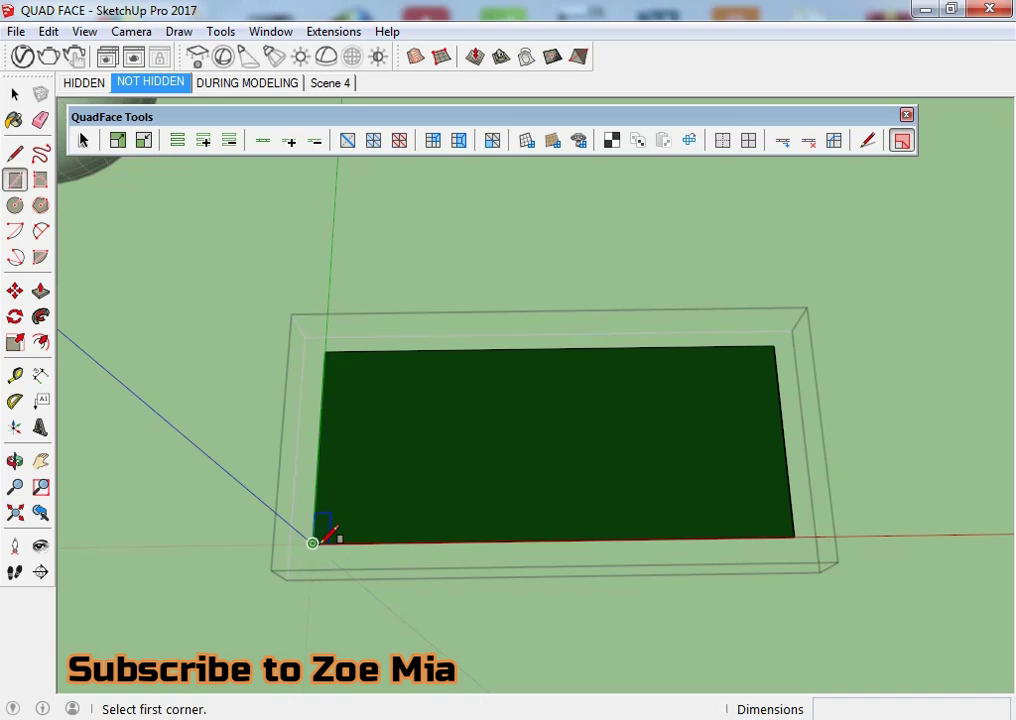
pyautogui.click(313, 543)
pyautogui.click(469, 450)
pyautogui.scroll(2, 544, 469)
pyautogui.press('space')
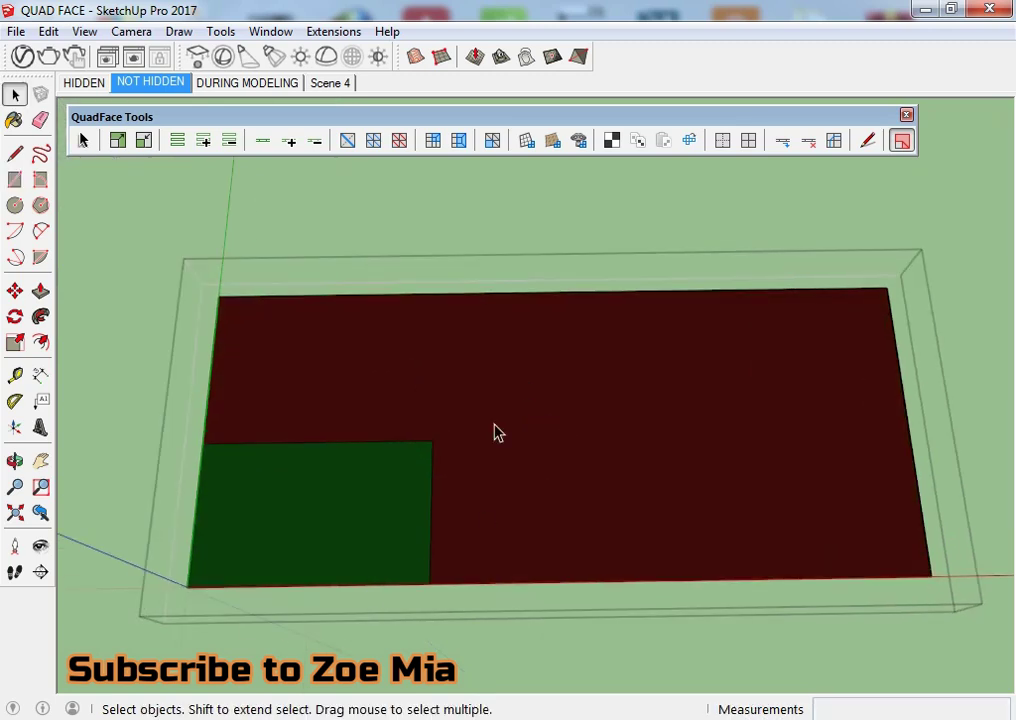
# Step: Draw a triangle with the Line tool, forming a blue face
pyautogui.press('l')
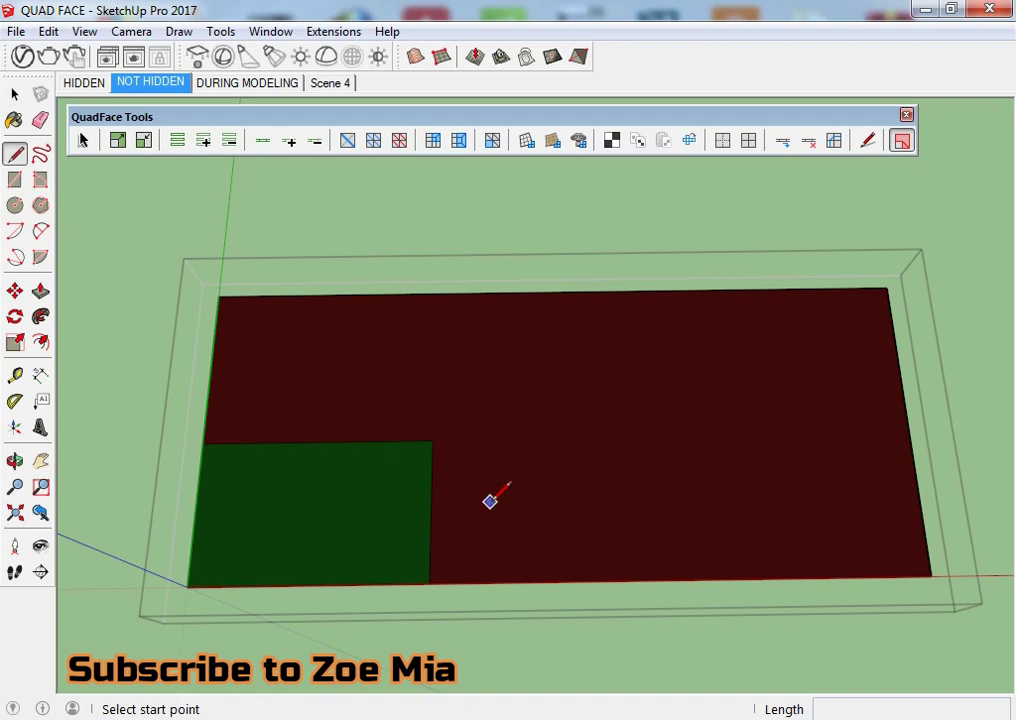
pyautogui.click(490, 501)
pyautogui.scroll(2, 512, 424)
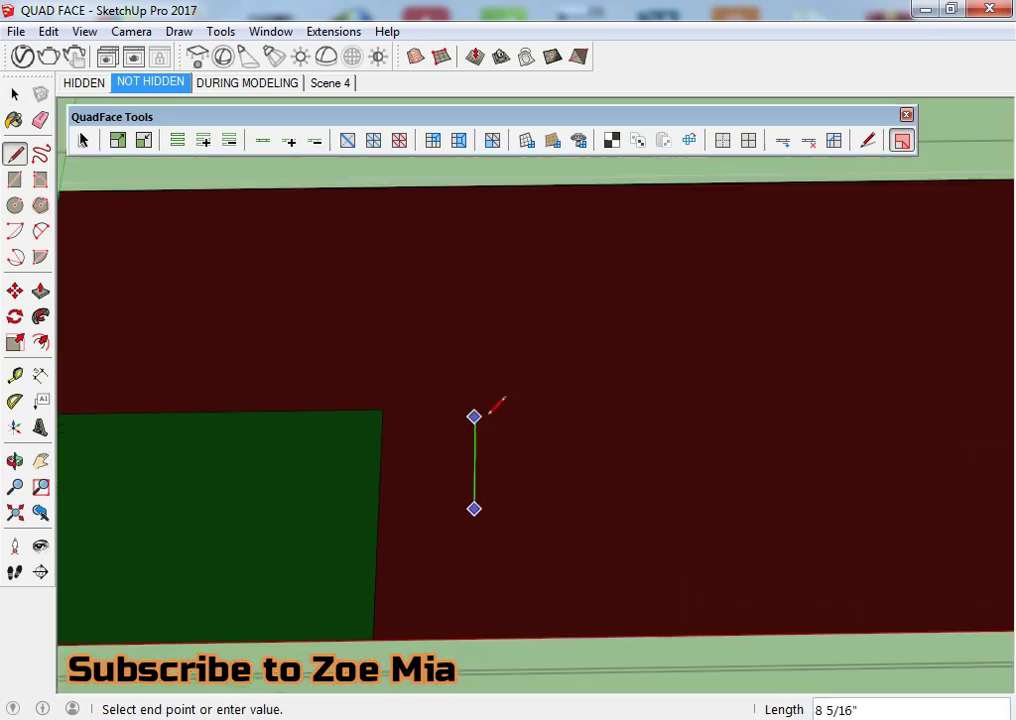
pyautogui.click(475, 381)
pyautogui.click(616, 407)
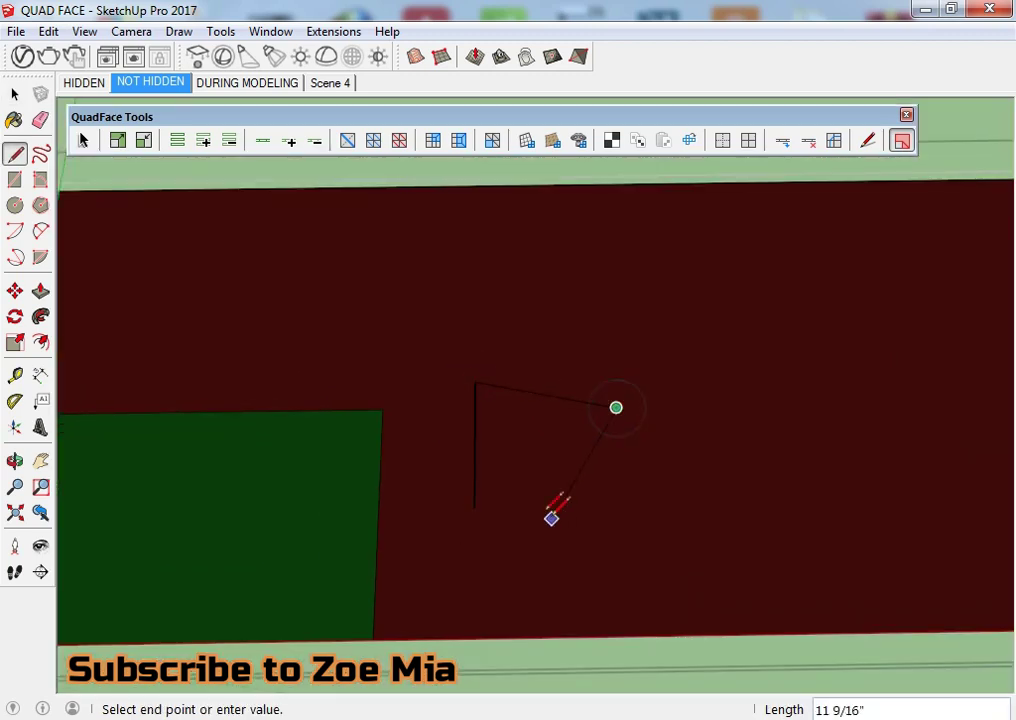
pyautogui.click(474, 508)
pyautogui.moveTo(458, 434); pyautogui.dragTo(440, 352, button='middle')
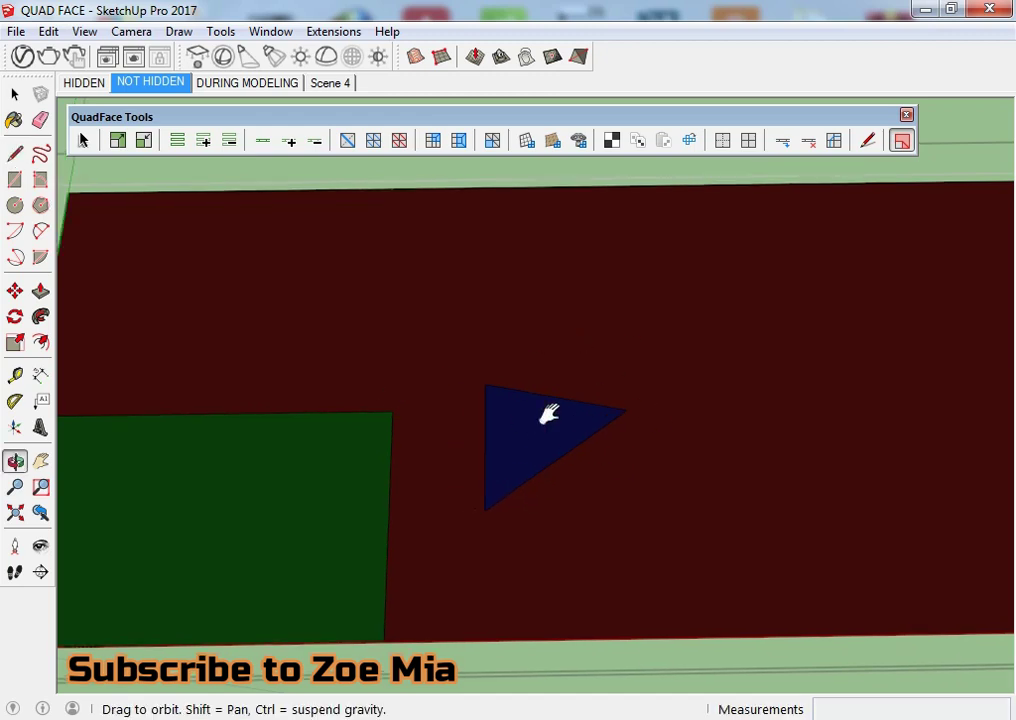
# Step: Draw two four-sided outlines on the face, producing green quad faces
pyautogui.click(432, 361)
pyautogui.click(434, 274)
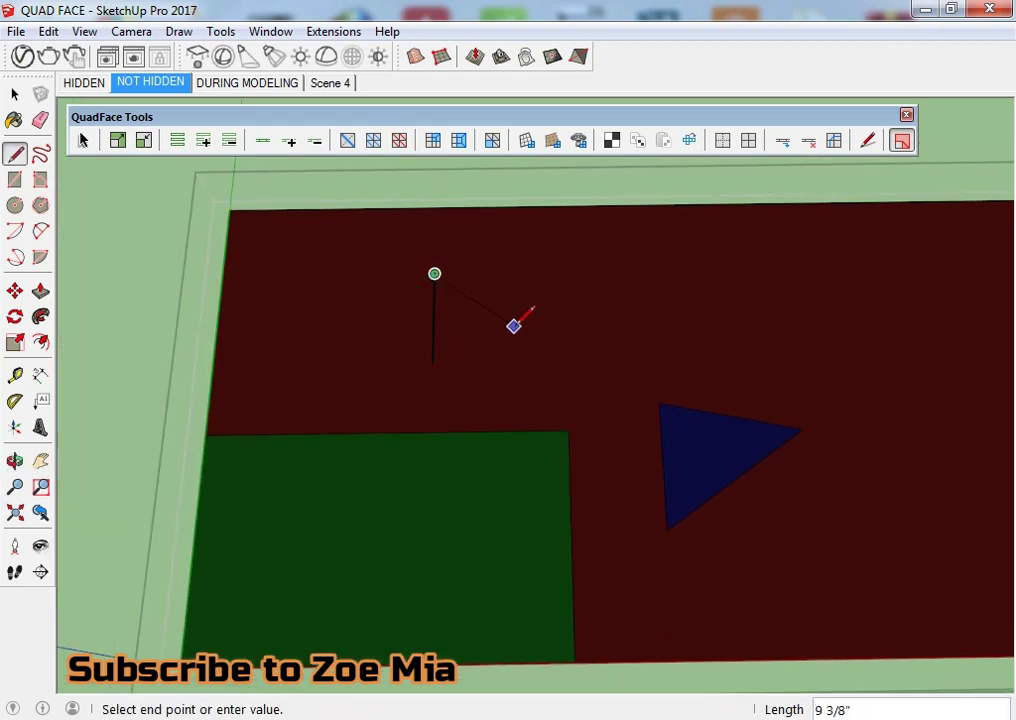
pyautogui.click(513, 326)
pyautogui.click(460, 393)
pyautogui.click(432, 361)
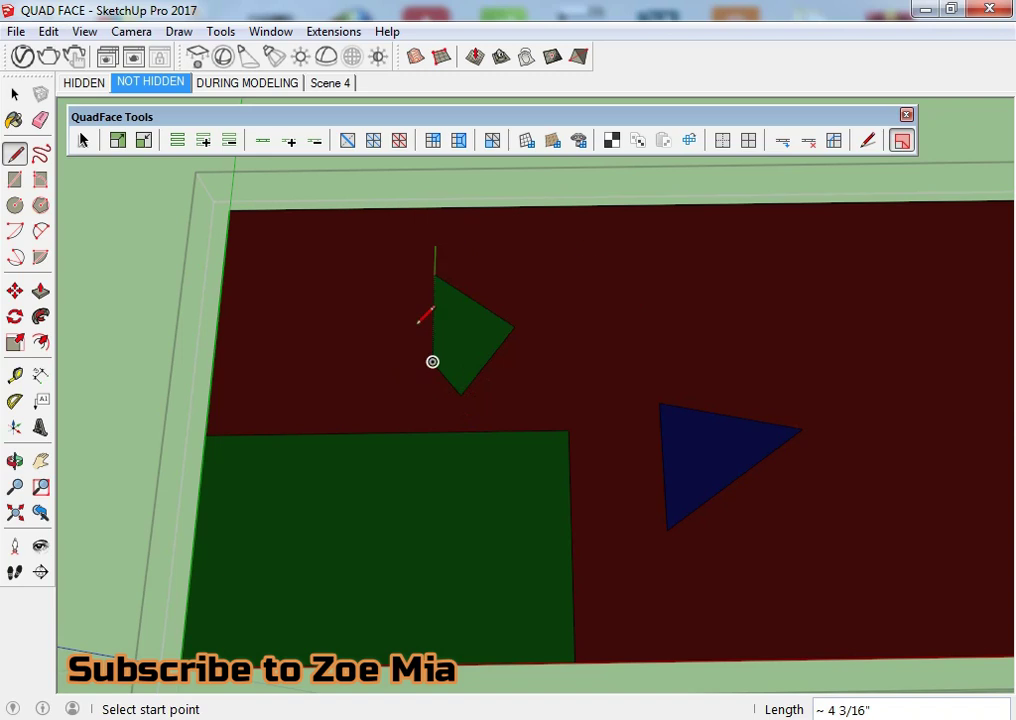
pyautogui.keyDown('shift'); pyautogui.moveTo(853, 420); pyautogui.dragTo(503, 420, button='middle'); pyautogui.keyUp('shift')
pyautogui.click(597, 432)
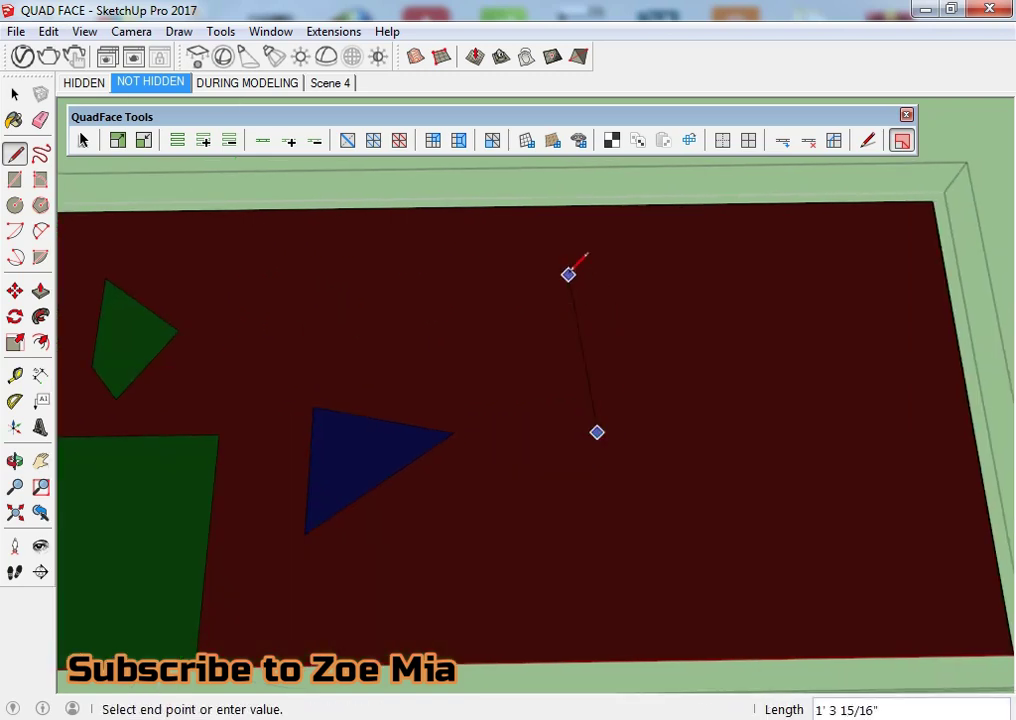
pyautogui.click(505, 267)
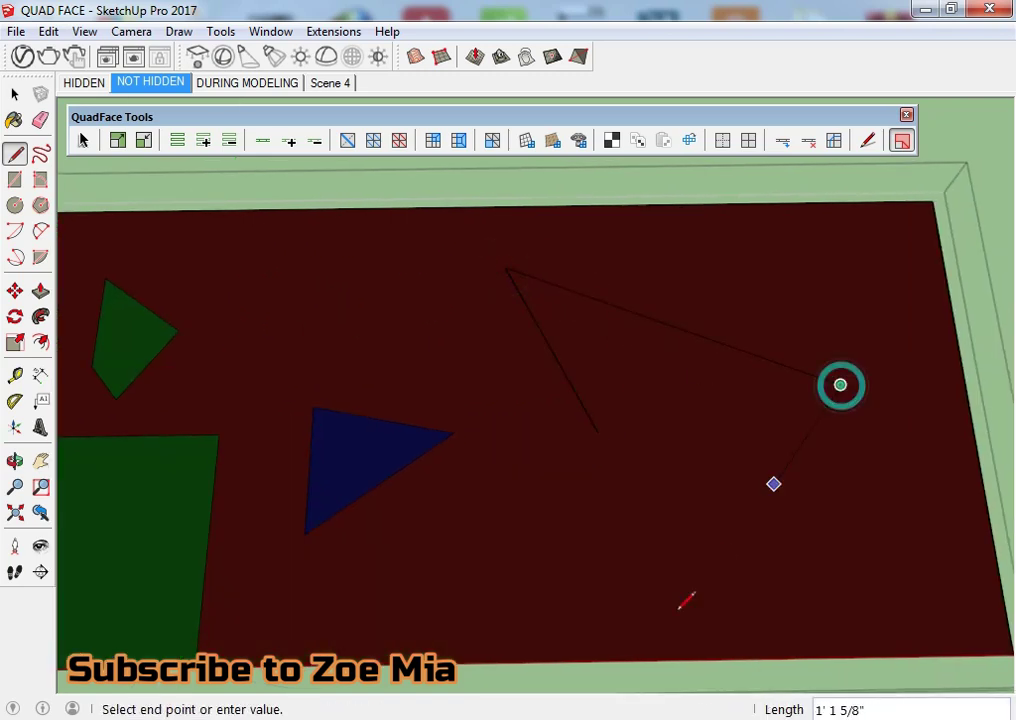
pyautogui.click(664, 623)
pyautogui.click(597, 432)
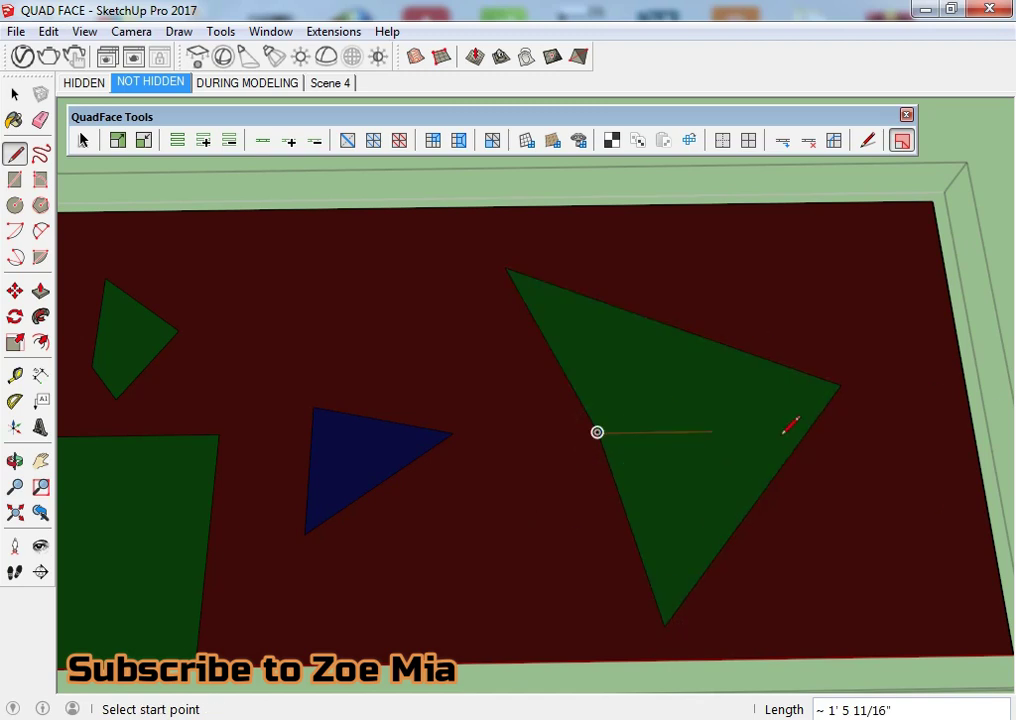
# Step: Draw a second triangle on the tilted surface, forming another blue face
pyautogui.moveTo(406, 515); pyautogui.dragTo(483, 404, button='middle')
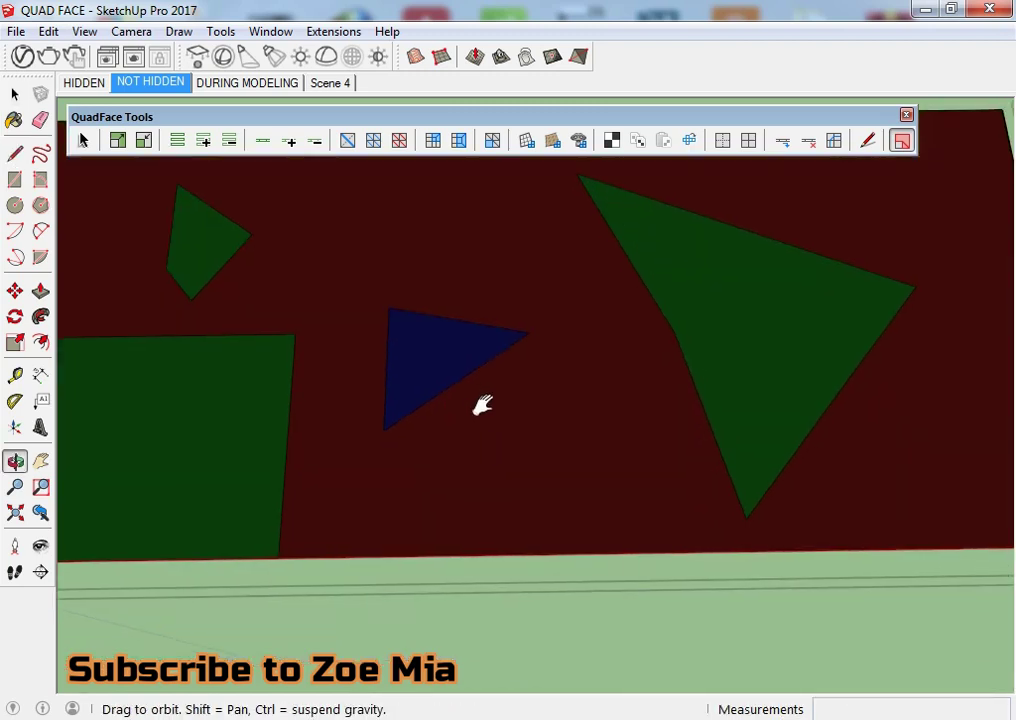
pyautogui.click(451, 478)
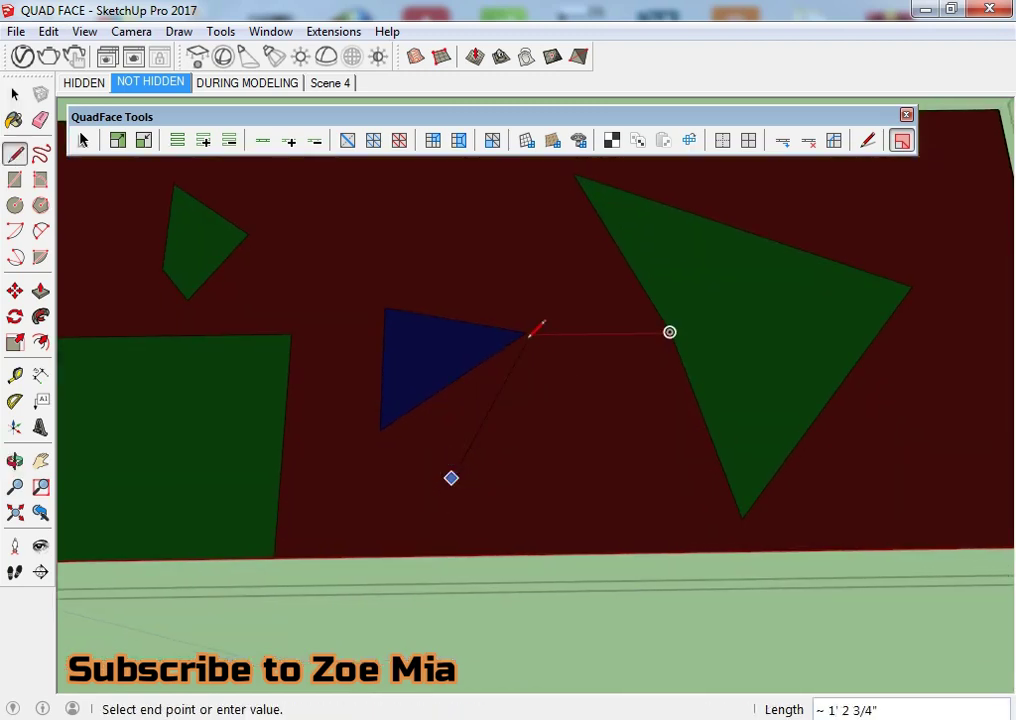
pyautogui.click(547, 365)
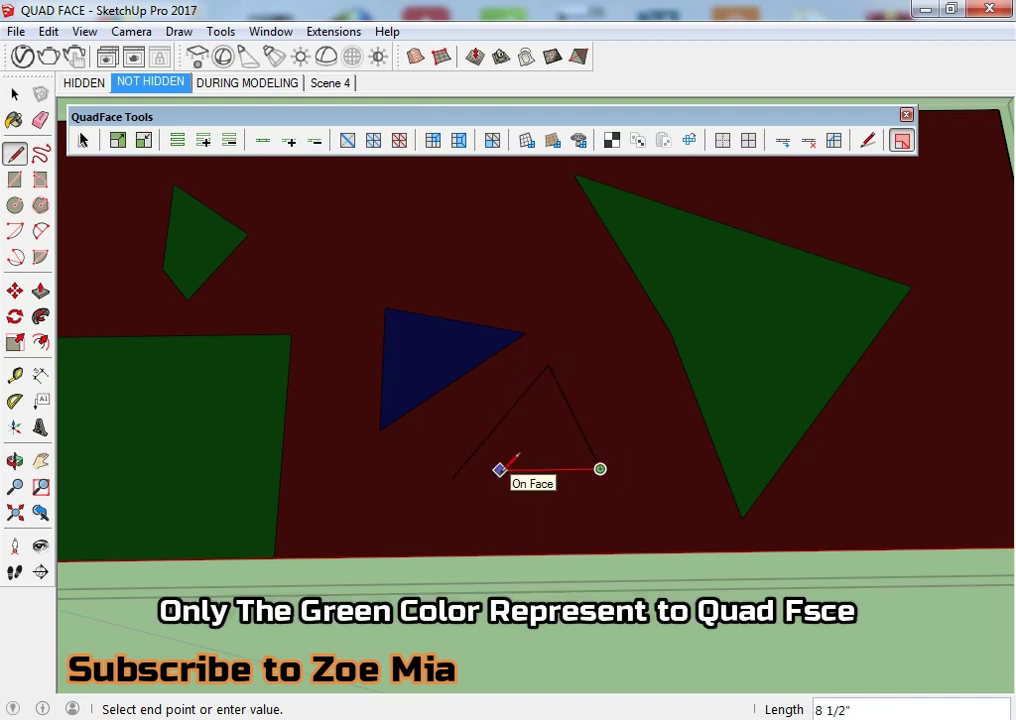
pyautogui.scroll(1, 500, 466)
pyautogui.scroll(3, 485, 472)
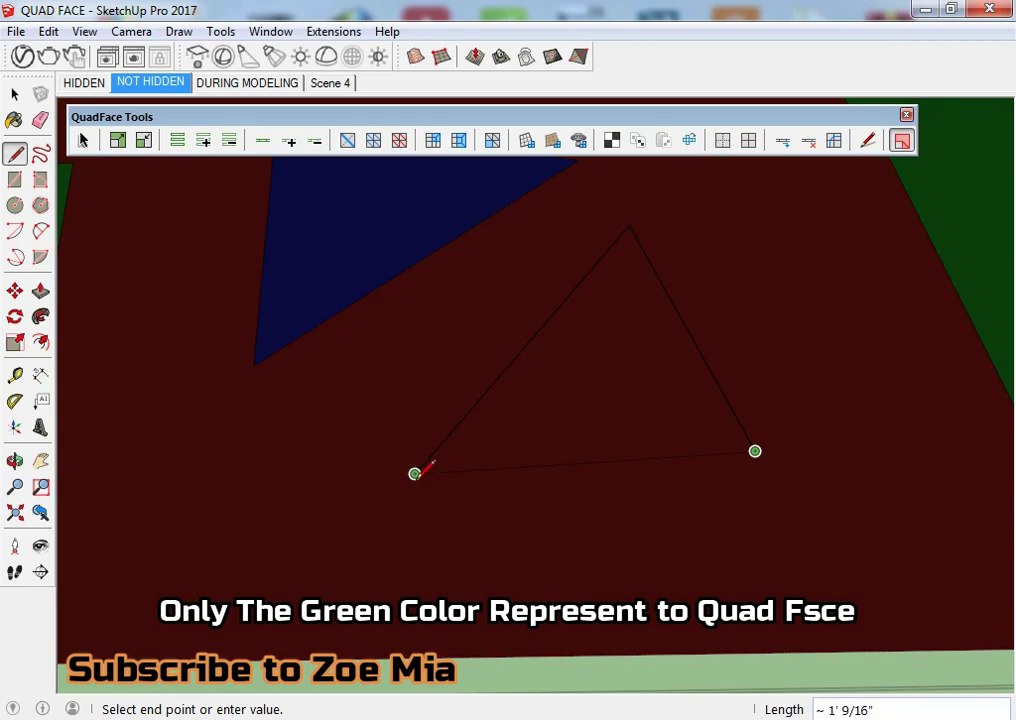
pyautogui.click(415, 473)
pyautogui.scroll(-2, 430, 470)
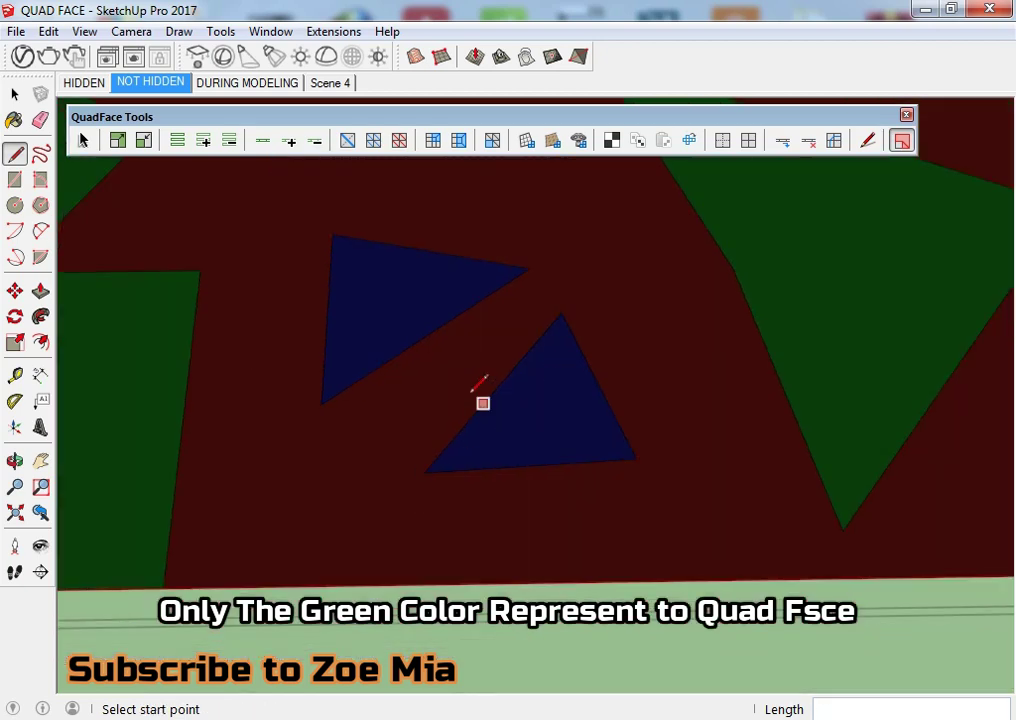
pyautogui.moveTo(480, 383)
pyautogui.mouseDown(button='middle')
pyautogui.moveTo(526, 390)
pyautogui.moveTo(497, 379)
pyautogui.moveTo(497, 444)
pyautogui.moveTo(543, 581)
pyautogui.mouseUp(button='middle')
# Step: Draw a short test edge in the lower triangle, then erase it so it turns blue again
pyautogui.press('l')
pyautogui.click(563, 571)
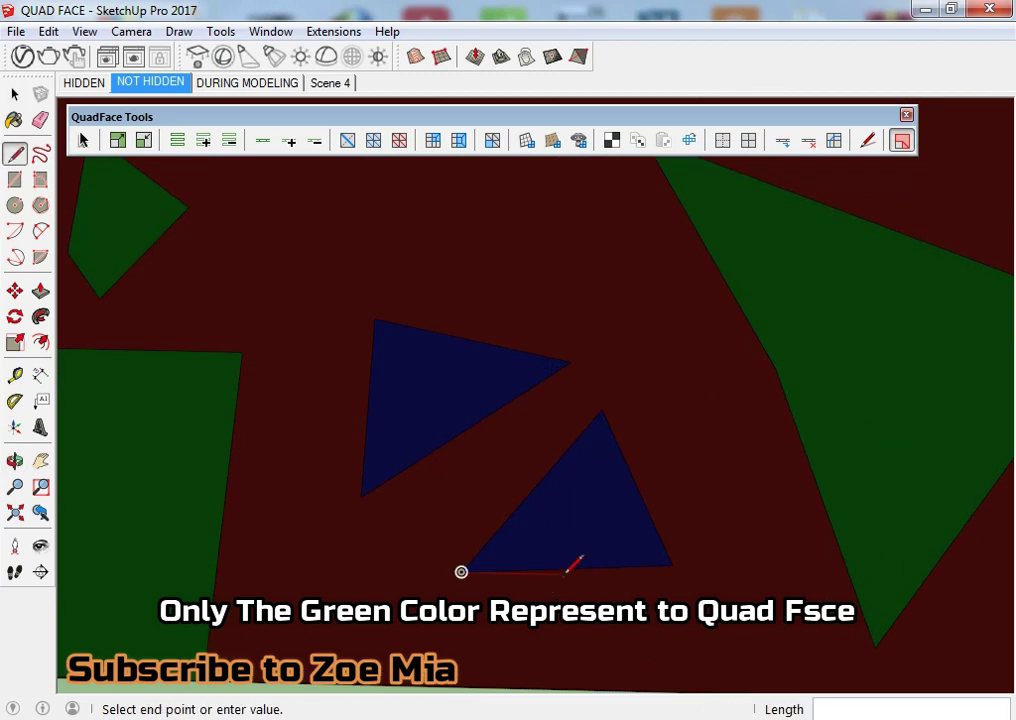
pyautogui.click(563, 540)
pyautogui.press('space')
pyautogui.press('e')
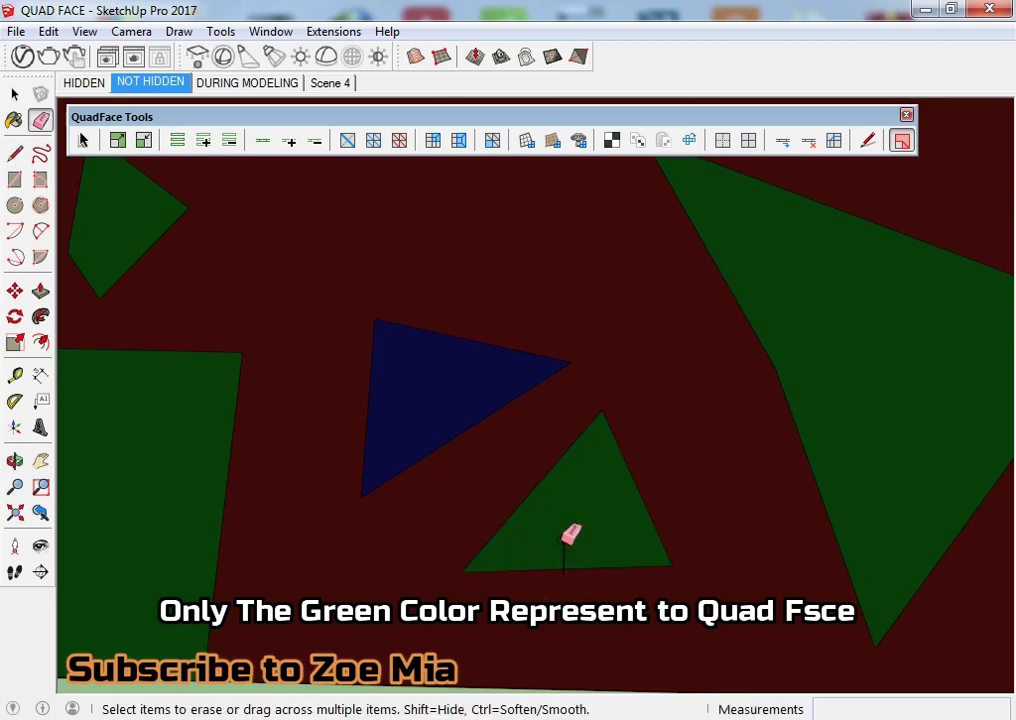
pyautogui.scroll(1, 575, 538)
pyautogui.scroll(3, 574, 560)
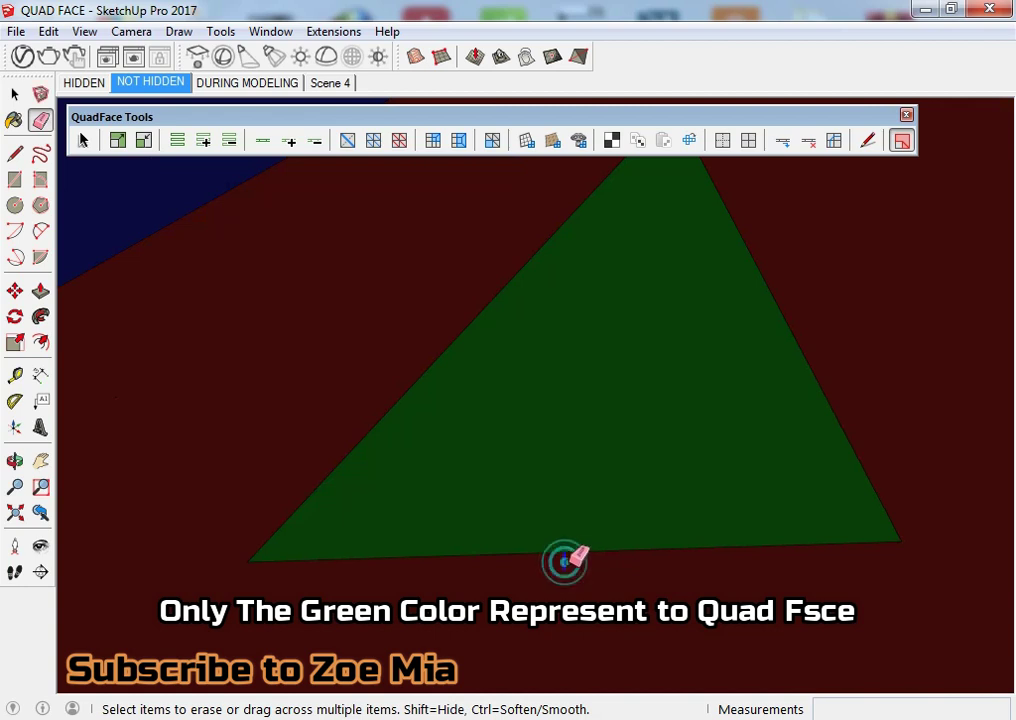
pyautogui.click(566, 560)
pyautogui.scroll(-3, 667, 451)
pyautogui.scroll(-3, 493, 482)
# Step: Draw a four-point outline on the slab, creating a green quad face
pyautogui.moveTo(493, 482)
pyautogui.mouseDown(button='middle')
pyautogui.moveTo(508, 460)
pyautogui.moveTo(481, 442)
pyautogui.moveTo(429, 363)
pyautogui.mouseUp(button='middle')
pyautogui.press('l')
pyautogui.moveTo(397, 256); pyautogui.dragTo(401, 447, button='middle')
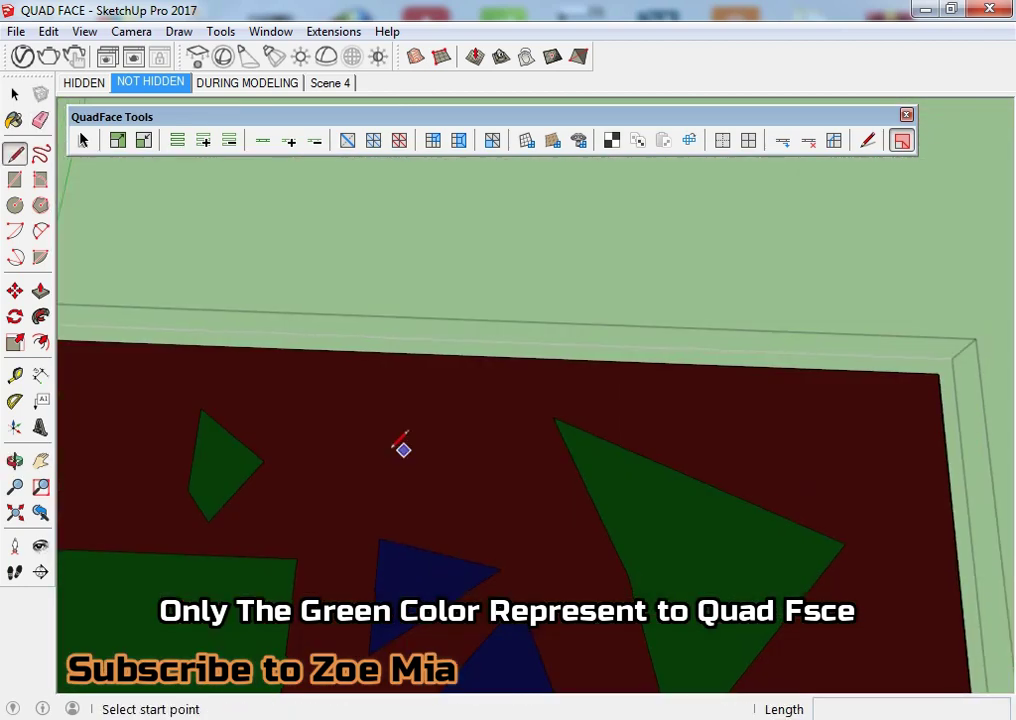
pyautogui.click(363, 520)
pyautogui.click(372, 438)
pyautogui.click(378, 375)
pyautogui.click(508, 447)
pyautogui.click(364, 521)
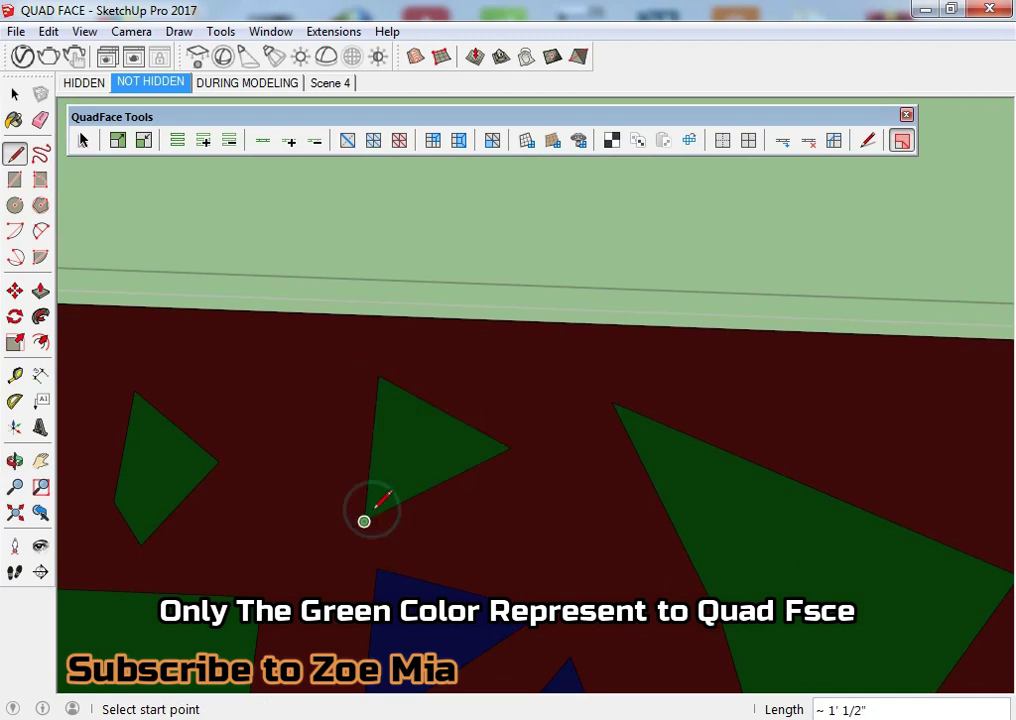
pyautogui.press('space')
# Step: Push/Pull the green face upward into a prism and orbit to inspect it
pyautogui.press('p')
pyautogui.moveTo(413, 477); pyautogui.dragTo(417, 437)
pyautogui.moveTo(417, 437)
pyautogui.mouseDown(button='middle')
pyautogui.moveTo(733, 275)
pyautogui.moveTo(447, 591)
pyautogui.mouseUp(button='middle')
pyautogui.press('space')
pyautogui.moveTo(381, 576)
pyautogui.mouseDown(button='middle')
pyautogui.moveTo(431, 445)
pyautogui.moveTo(379, 457)
pyautogui.mouseUp(button='middle')
pyautogui.click(447, 385)
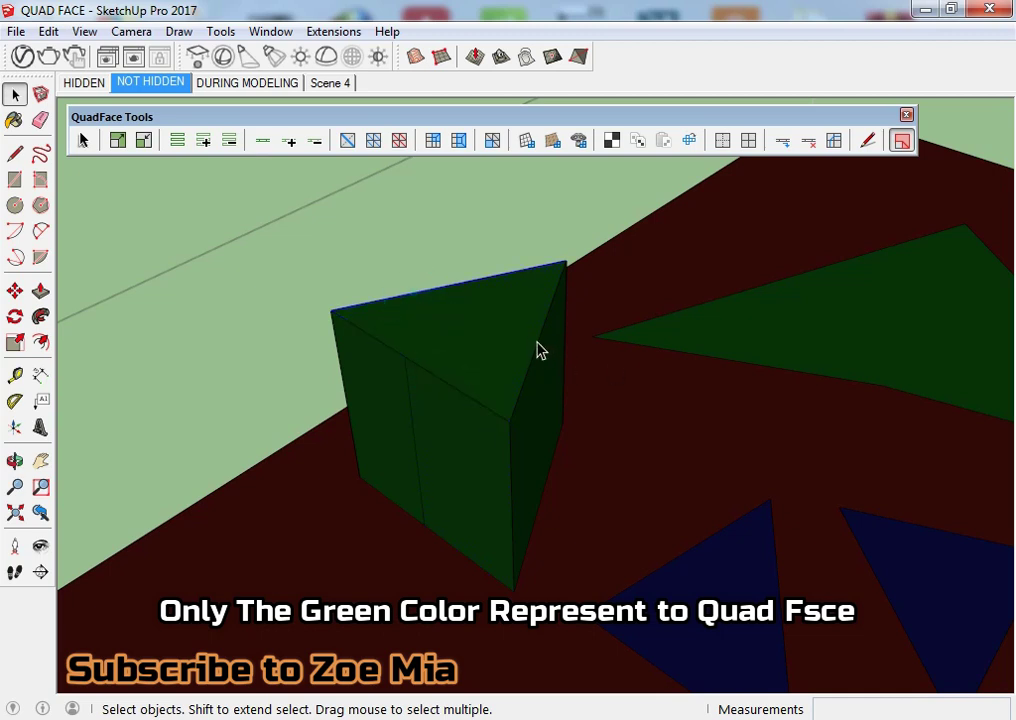
pyautogui.moveTo(538, 358)
pyautogui.mouseDown(button='middle')
pyautogui.moveTo(469, 483)
pyautogui.moveTo(478, 522)
pyautogui.moveTo(451, 410)
pyautogui.moveTo(532, 462)
pyautogui.mouseUp(button='middle')
pyautogui.scroll(2, 532, 462)
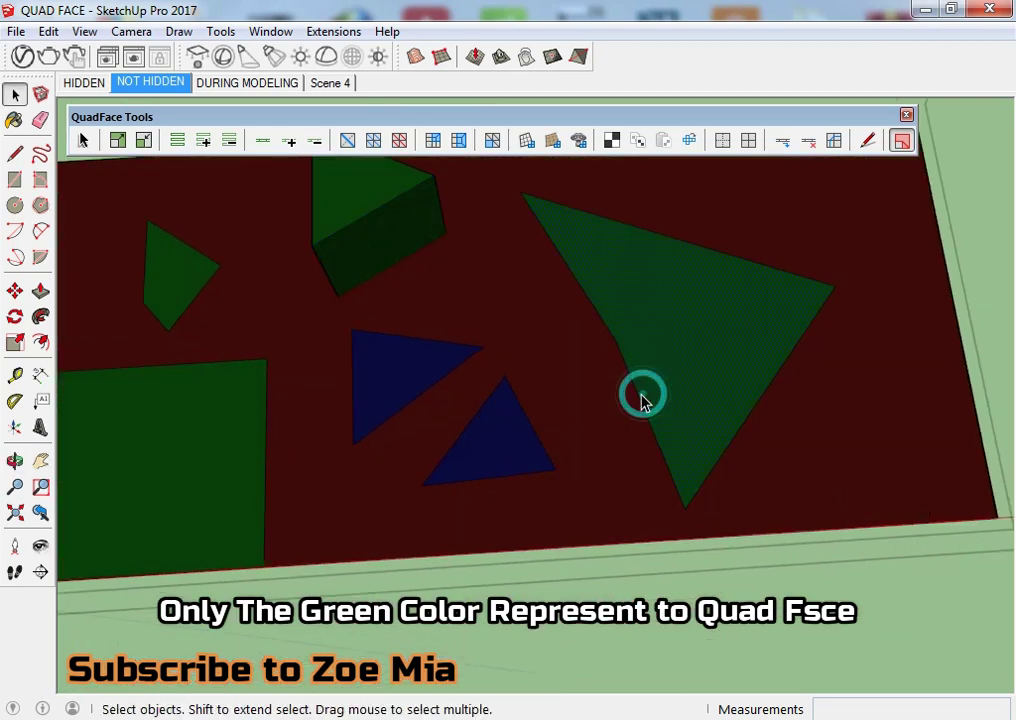
pyautogui.click(598, 318)
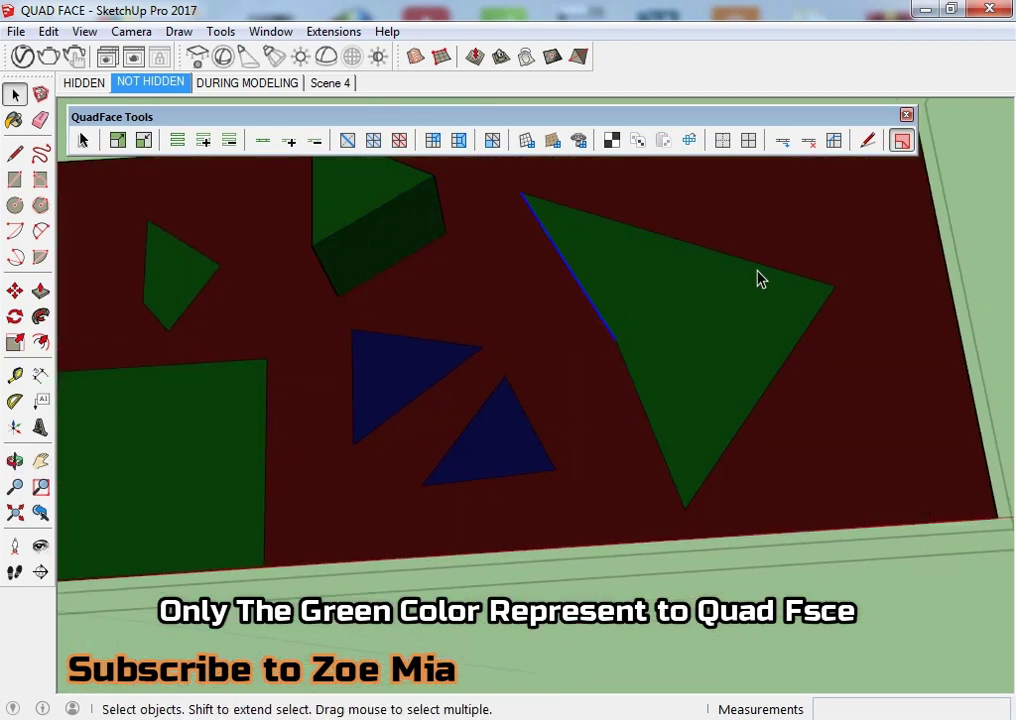
pyautogui.scroll(-3, 797, 346)
pyautogui.moveTo(680, 390)
pyautogui.mouseDown(button='middle')
pyautogui.moveTo(658, 433)
pyautogui.moveTo(556, 513)
pyautogui.moveTo(590, 413)
pyautogui.mouseUp(button='middle')
pyautogui.press('l')
# Step: Draw a new green face with a short 1" first edge near the slab's far corner
pyautogui.scroll(3, 612, 380)
pyautogui.click(615, 396)
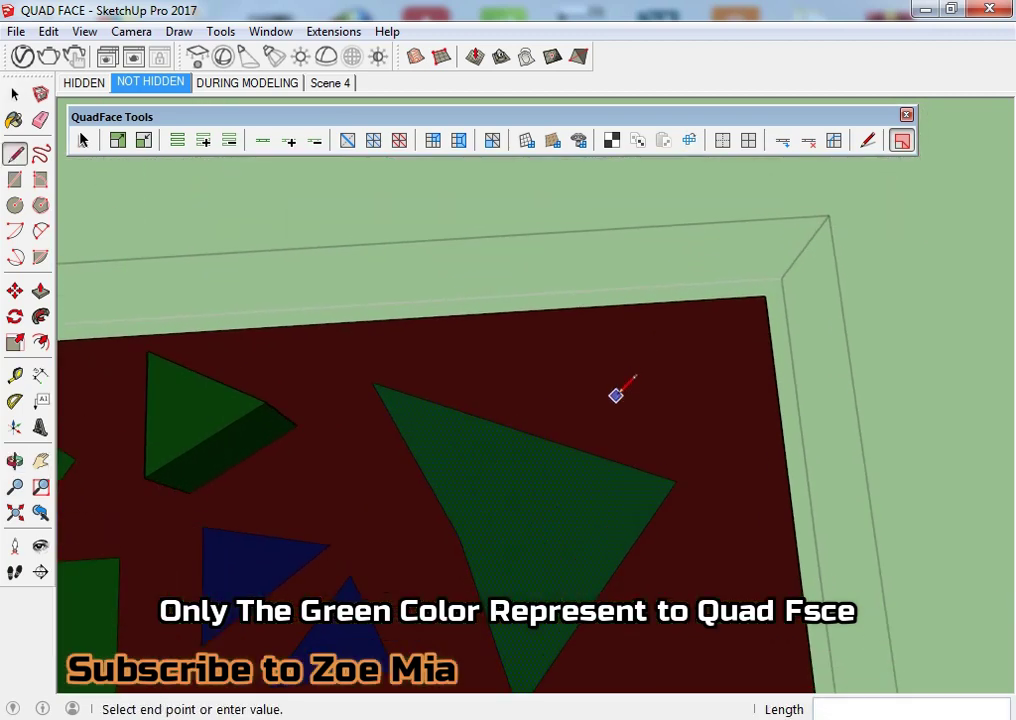
pyautogui.click(643, 326)
pyautogui.scroll(2, 650, 310)
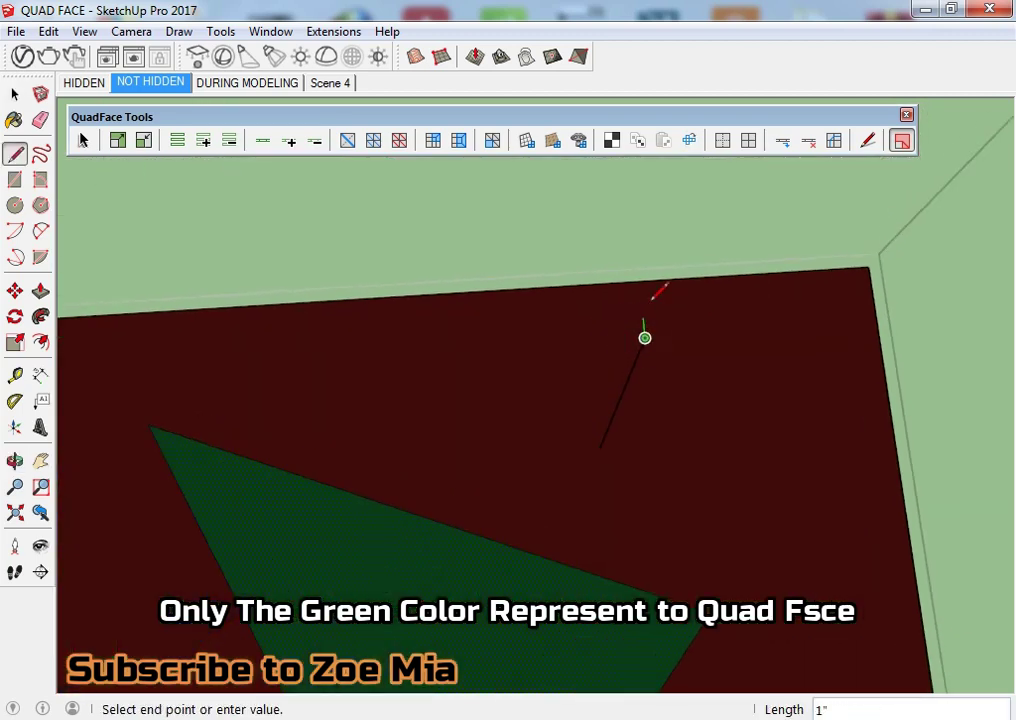
pyautogui.click(658, 306)
pyautogui.click(797, 446)
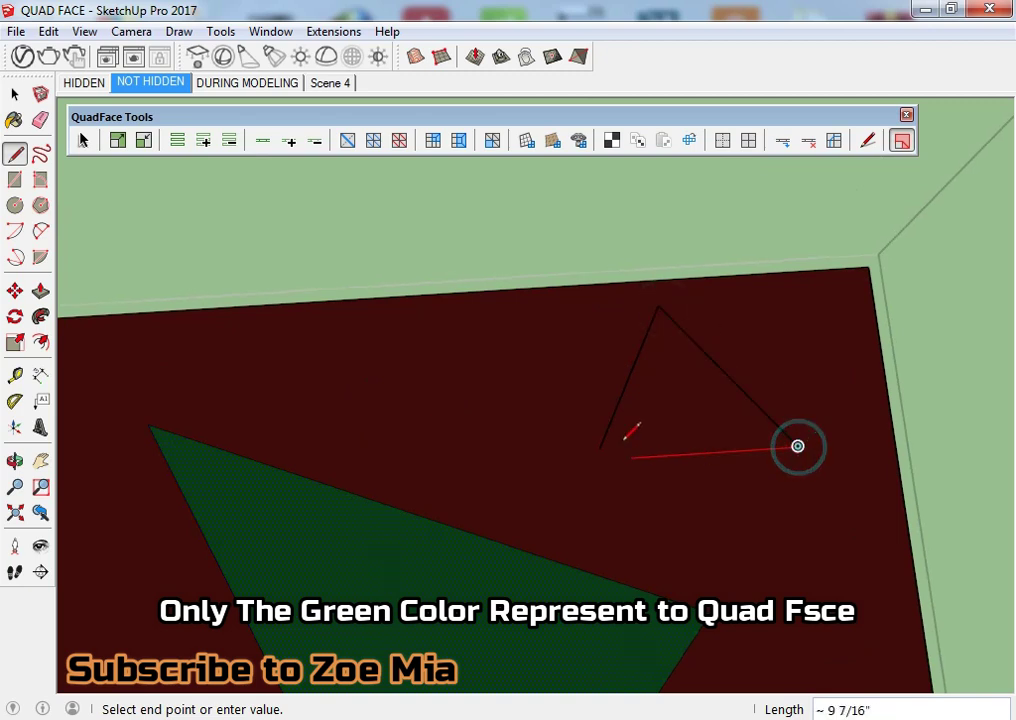
pyautogui.click(599, 448)
pyautogui.scroll(-2, 599, 450)
# Step: Push/Pull the new face upward into a prism beside the block
pyautogui.press('space')
pyautogui.moveTo(600, 450)
pyautogui.mouseDown(button='middle')
pyautogui.moveTo(642, 444)
pyautogui.moveTo(721, 356)
pyautogui.mouseUp(button='middle')
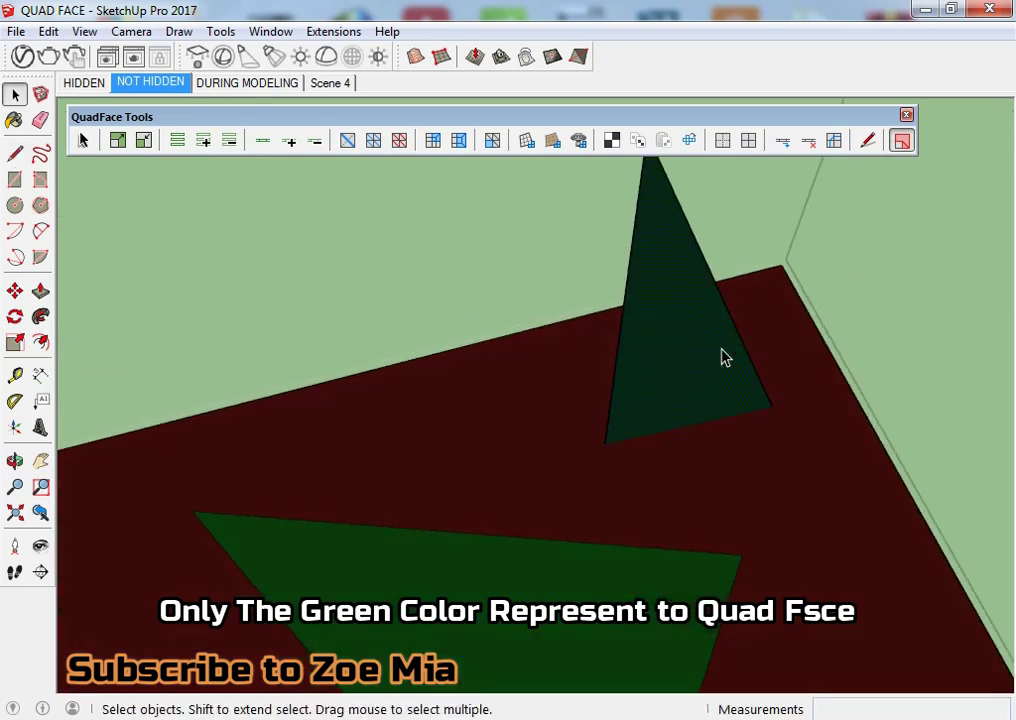
pyautogui.press('p')
pyautogui.click(701, 414)
pyautogui.moveTo(671, 408); pyautogui.dragTo(801, 438, button='middle')
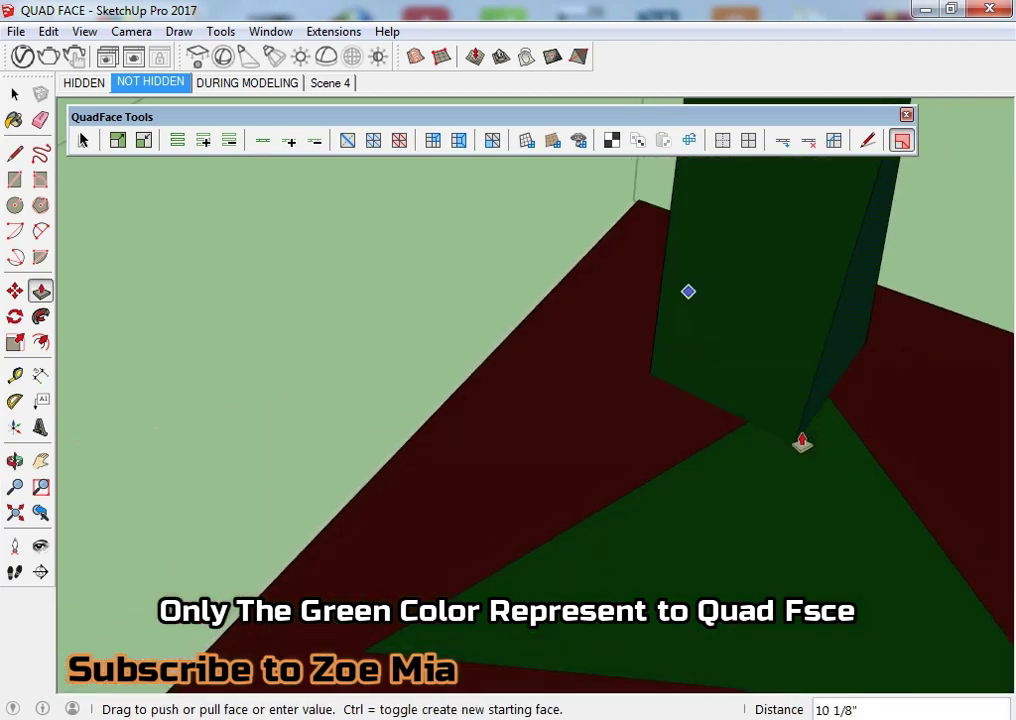
pyautogui.click(833, 430)
pyautogui.press('space')
# Step: Orbit and zoom out to view the whole slab with the new prism
pyautogui.moveTo(762, 340)
pyautogui.mouseDown(button='middle')
pyautogui.moveTo(599, 331)
pyautogui.moveTo(762, 358)
pyautogui.mouseUp(button='middle')
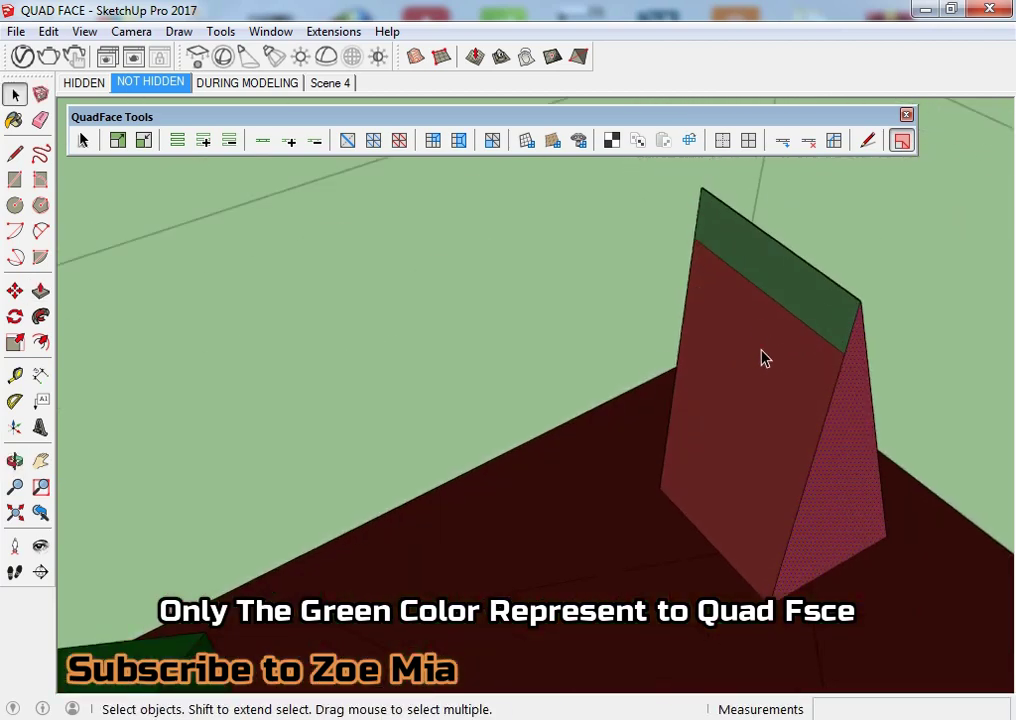
pyautogui.scroll(-3, 671, 463)
pyautogui.moveTo(671, 463)
pyautogui.mouseDown(button='middle')
pyautogui.moveTo(508, 544)
pyautogui.moveTo(444, 540)
pyautogui.moveTo(562, 419)
pyautogui.moveTo(415, 440)
pyautogui.moveTo(662, 395)
pyautogui.moveTo(435, 376)
pyautogui.moveTo(481, 421)
pyautogui.moveTo(506, 379)
pyautogui.moveTo(442, 454)
pyautogui.mouseUp(button='middle')
pyautogui.scroll(3, 444, 540)
pyautogui.scroll(2, 400, 459)
pyautogui.scroll(-3, 475, 424)
pyautogui.scroll(-2, 445, 463)
# Step: Exit the red slab group and draw a new rectangle on the ground beside it
pyautogui.scroll(-2, 443, 447)
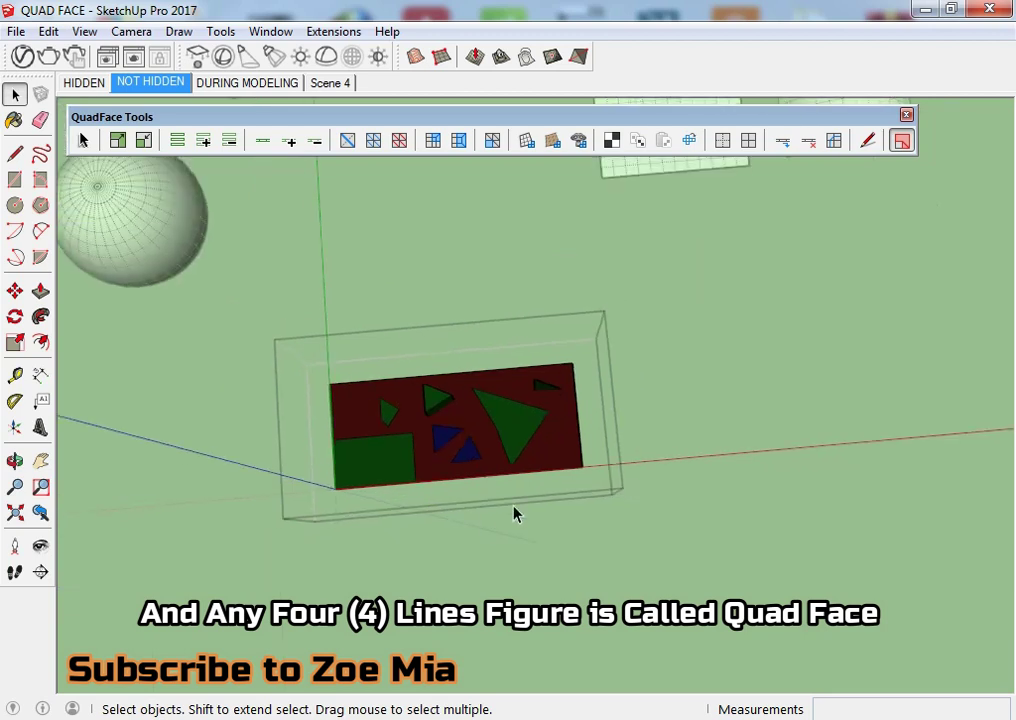
pyautogui.moveTo(512, 513); pyautogui.dragTo(392, 497, button='middle')
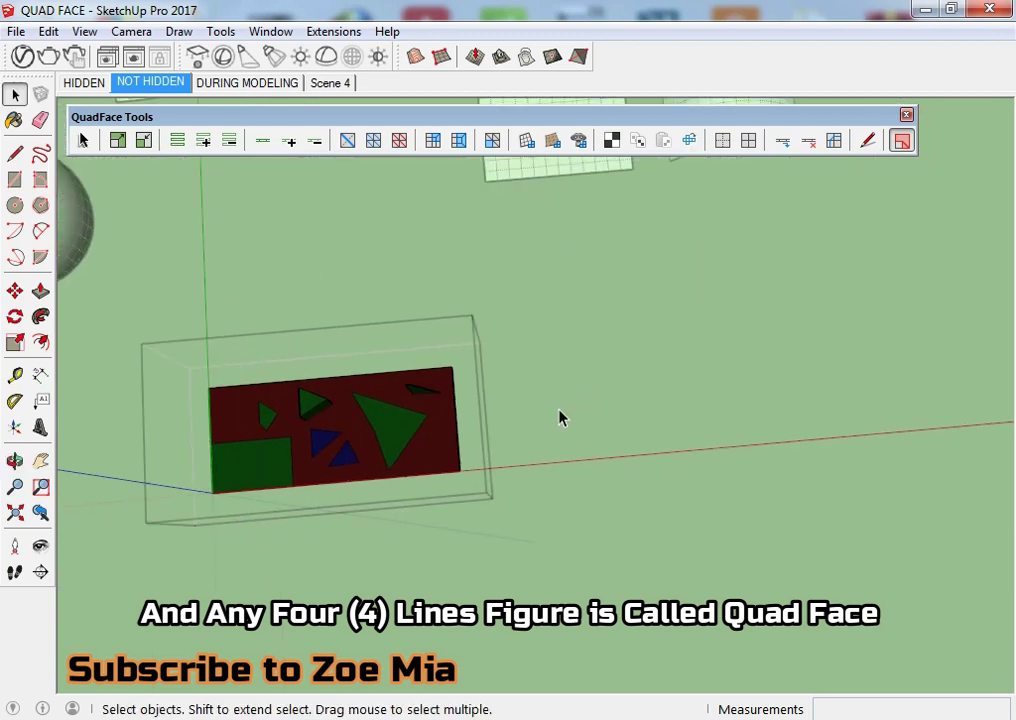
pyautogui.click(646, 424)
pyautogui.press('r')
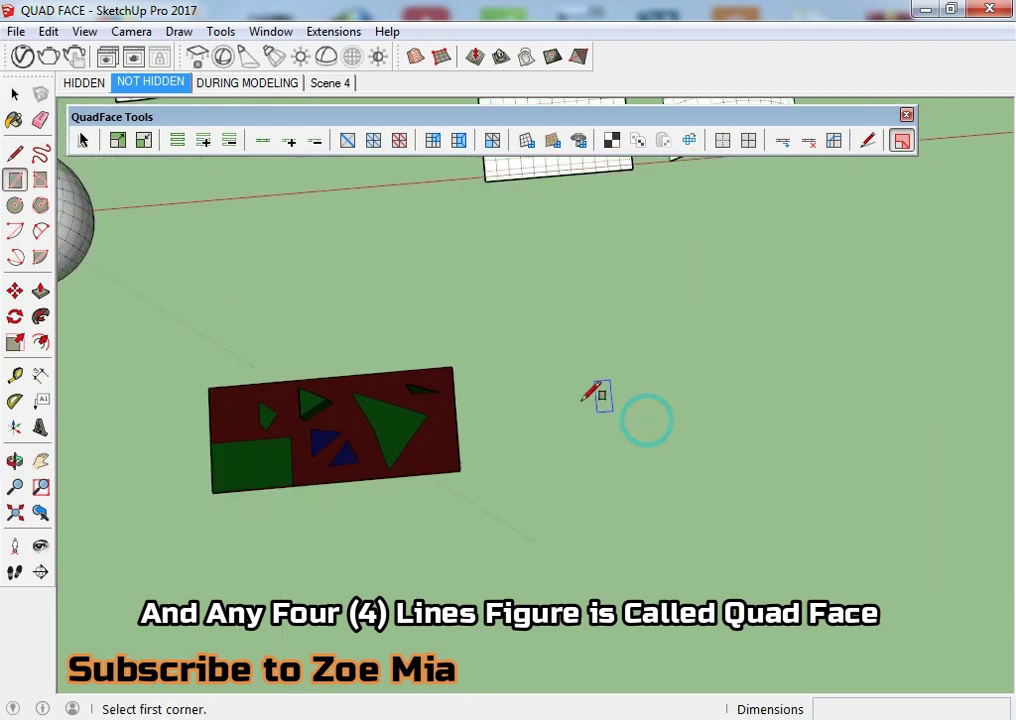
pyautogui.click(521, 360)
pyautogui.click(800, 447)
pyautogui.press('space')
# Step: Make the rectangle a group, edit it, and begin an Offset on its face
pyautogui.scroll(2, 651, 433)
pyautogui.scroll(1, 651, 430)
pyautogui.click(651, 429)
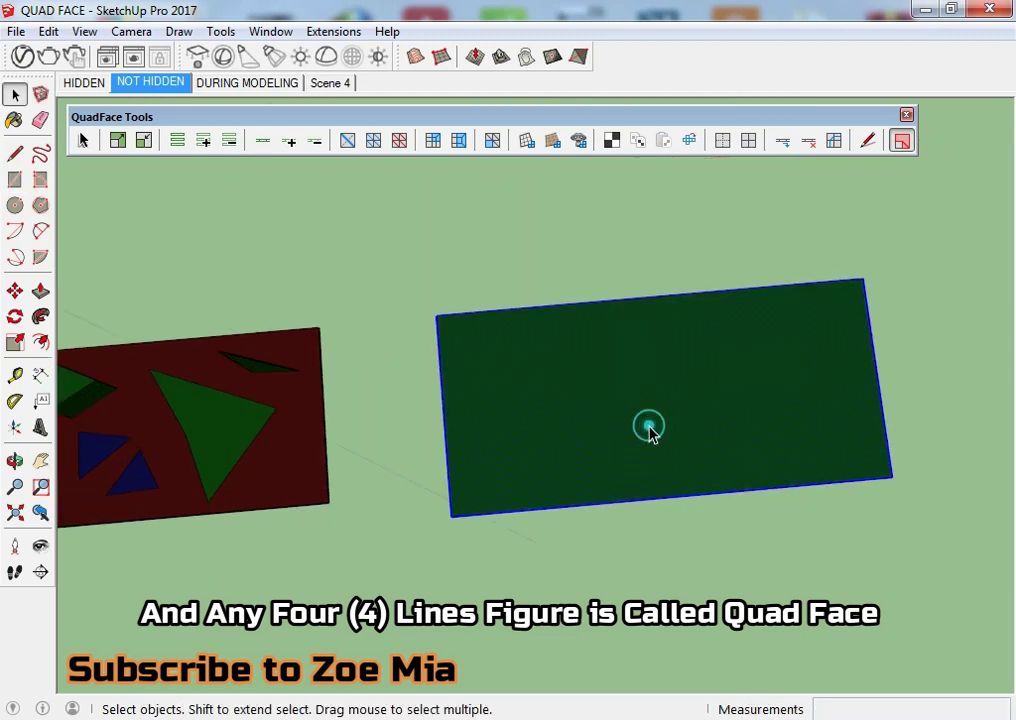
pyautogui.rightClick(650, 428)
pyautogui.click(715, 177)
pyautogui.scroll(2, 627, 385)
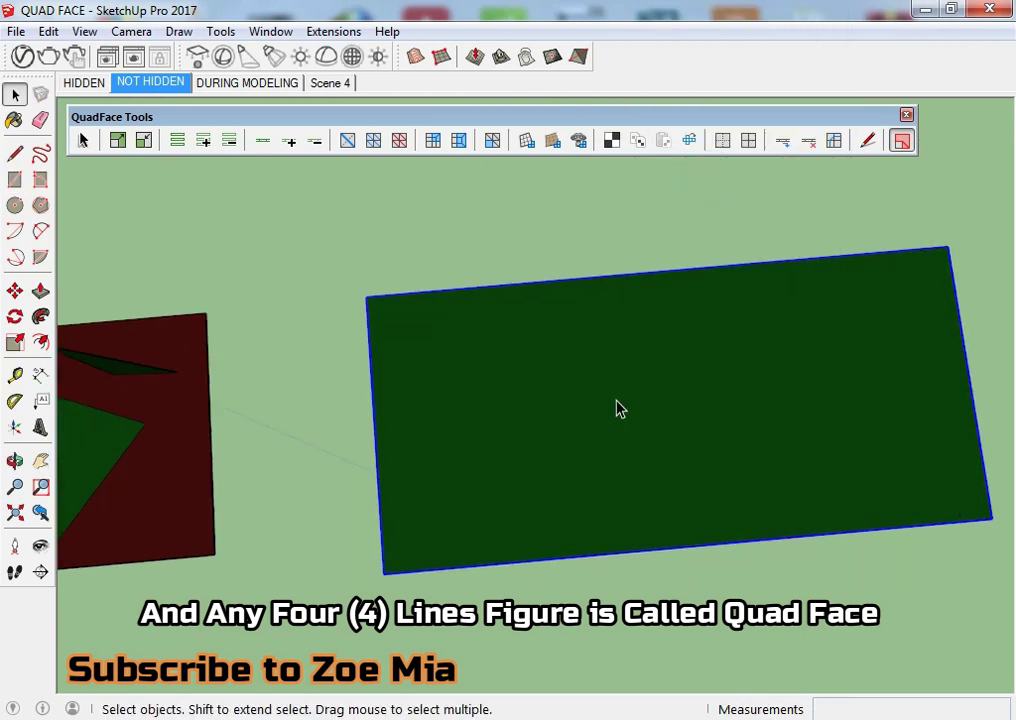
pyautogui.doubleClick(615, 408)
pyautogui.press('f')
pyautogui.click(540, 330)
# Step: Set the inner offset, then draw edges joining each inner corner to its outer corner
pyautogui.click(558, 363)
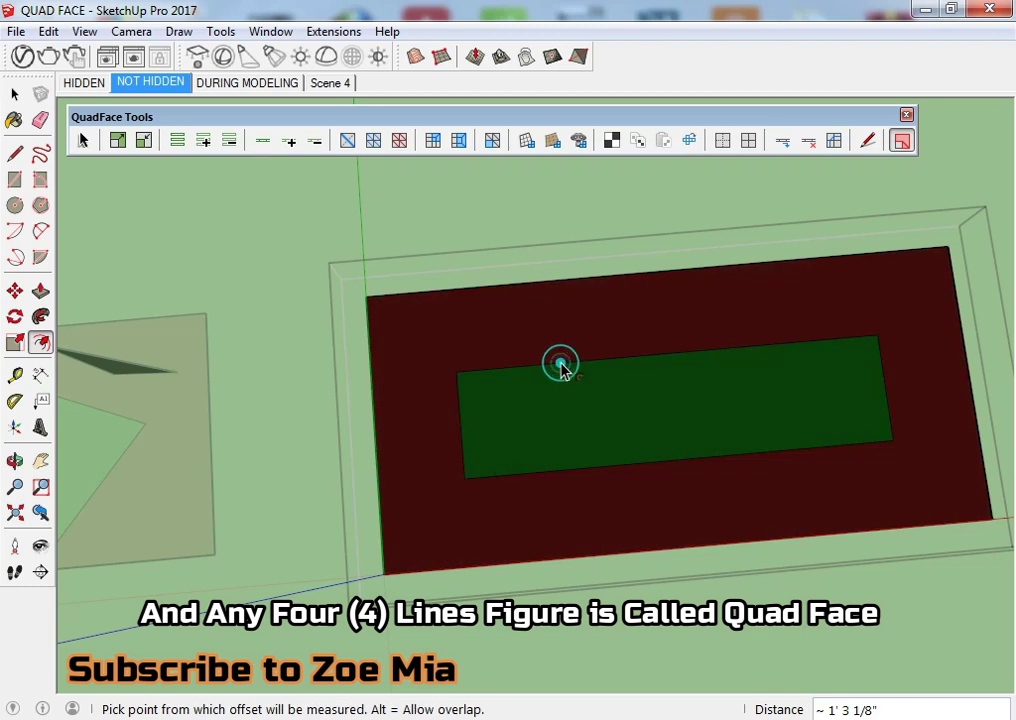
pyautogui.press('space')
pyautogui.press('l')
pyautogui.click(464, 479)
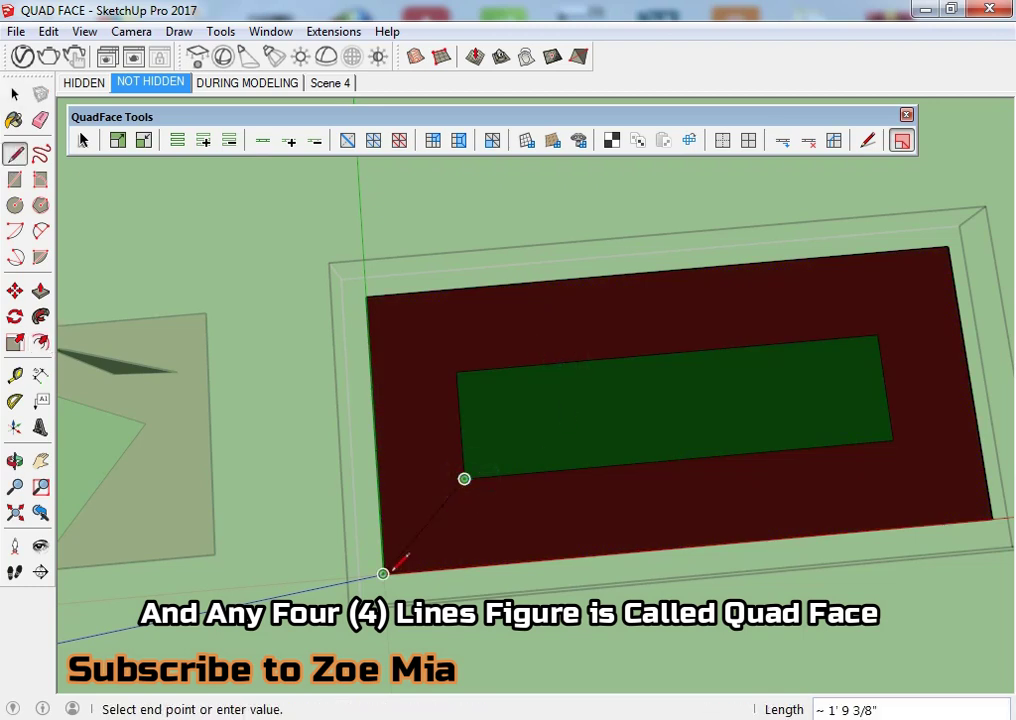
pyautogui.click(456, 371)
pyautogui.click(366, 297)
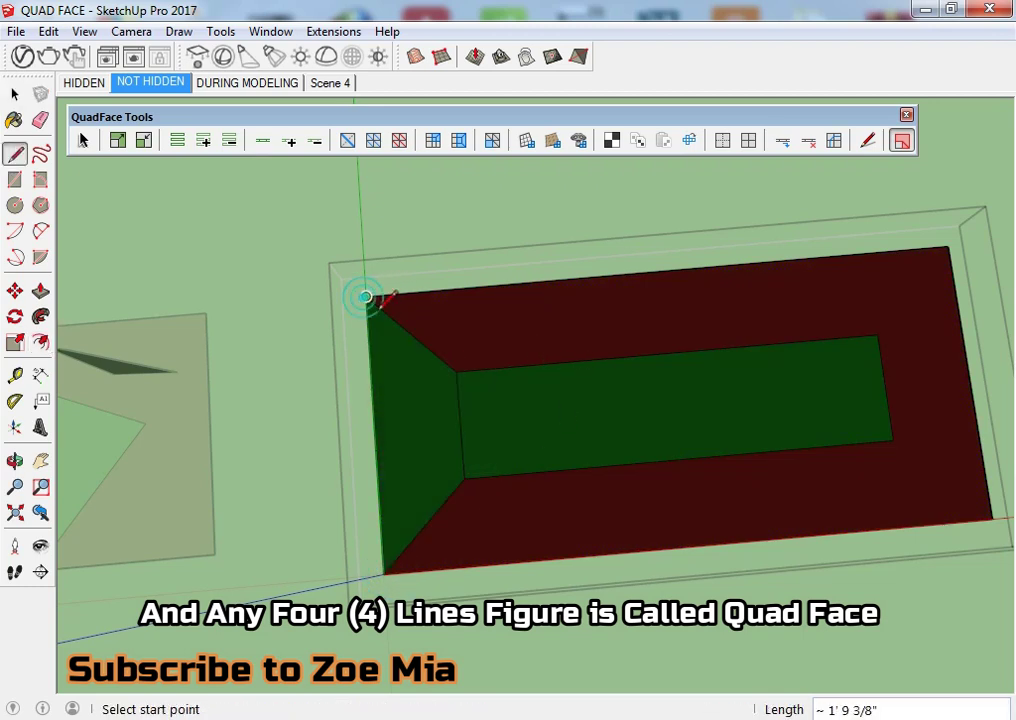
pyautogui.click(878, 336)
pyautogui.click(946, 249)
pyautogui.click(893, 440)
pyautogui.click(990, 518)
# Step: Orbit around the quad-divided box, then pan the view over to the sphere
pyautogui.moveTo(698, 386)
pyautogui.mouseDown(button='middle')
pyautogui.moveTo(744, 290)
pyautogui.moveTo(896, 333)
pyautogui.mouseUp(button='middle')
pyautogui.press('space')
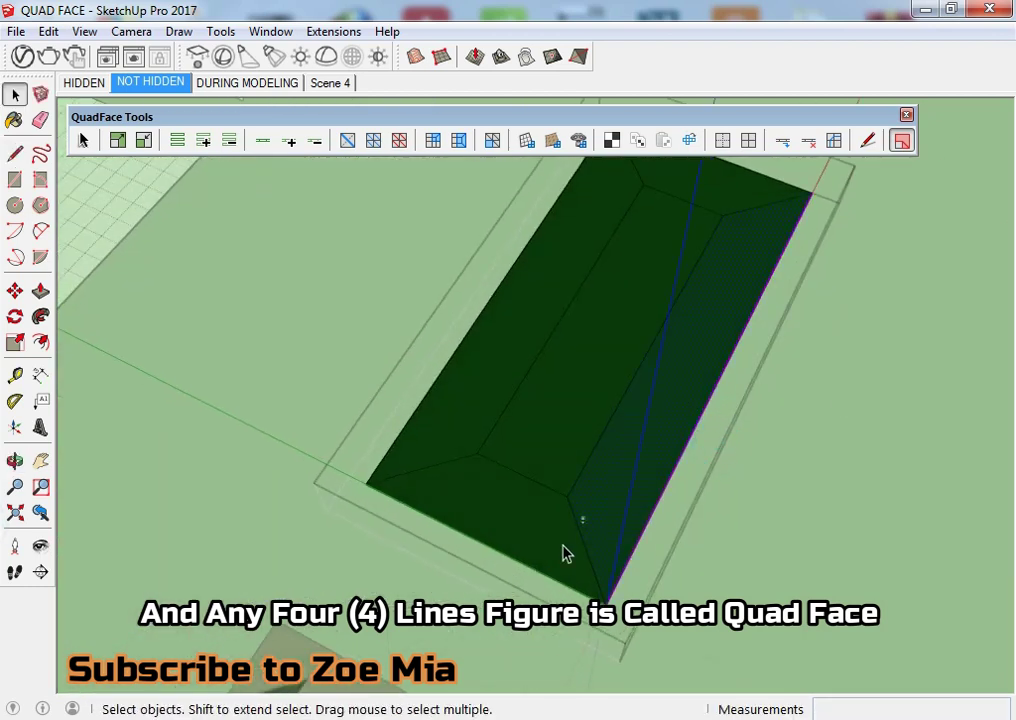
pyautogui.moveTo(563, 553); pyautogui.dragTo(828, 312, button='middle')
pyautogui.moveTo(841, 429)
pyautogui.mouseDown(button='middle')
pyautogui.moveTo(714, 410)
pyautogui.moveTo(664, 476)
pyautogui.moveTo(603, 493)
pyautogui.moveTo(676, 553)
pyautogui.moveTo(764, 422)
pyautogui.mouseUp(button='middle')
pyautogui.scroll(-3, 764, 422)
pyautogui.moveTo(778, 398); pyautogui.dragTo(255, 676)
pyautogui.moveTo(404, 485)
pyautogui.mouseDown(button='middle')
pyautogui.moveTo(318, 336)
pyautogui.moveTo(397, 526)
pyautogui.mouseUp(button='middle')
pyautogui.scroll(5, 181, 295)
pyautogui.moveTo(181, 295)
pyautogui.keyDown('shift'); pyautogui.mouseDown(button='middle')
pyautogui.moveTo(300, 428)
pyautogui.moveTo(318, 476)
pyautogui.moveTo(386, 329)
pyautogui.mouseUp(button='middle'); pyautogui.keyUp('shift')
pyautogui.scroll(2, 381, 324)
pyautogui.scroll(3, 350, 380)
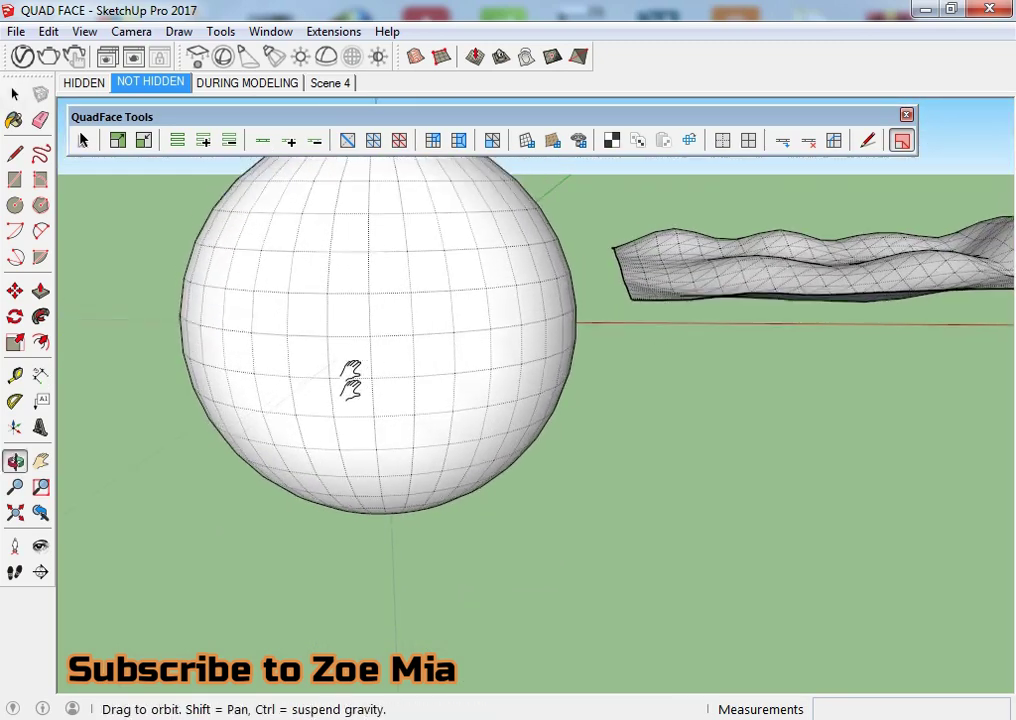
pyautogui.click(155, 88)
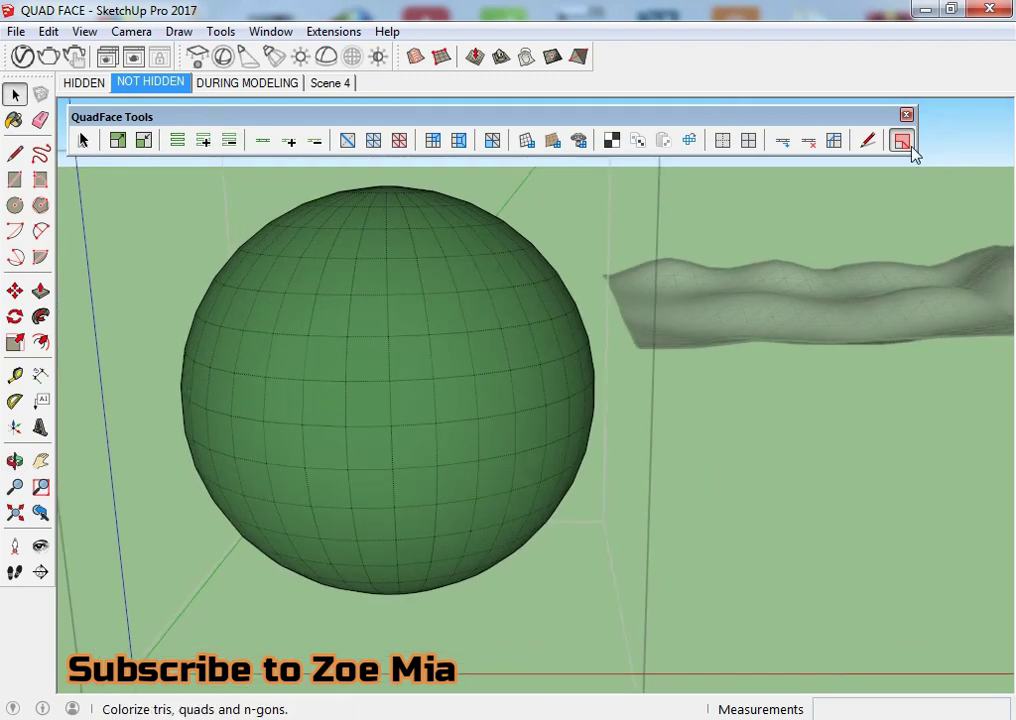
pyautogui.click(901, 140)
pyautogui.scroll(-2, 466, 428)
pyautogui.scroll(3, 450, 425)
pyautogui.scroll(3, 448, 425)
pyautogui.scroll(-3, 440, 430)
pyautogui.click(418, 425)
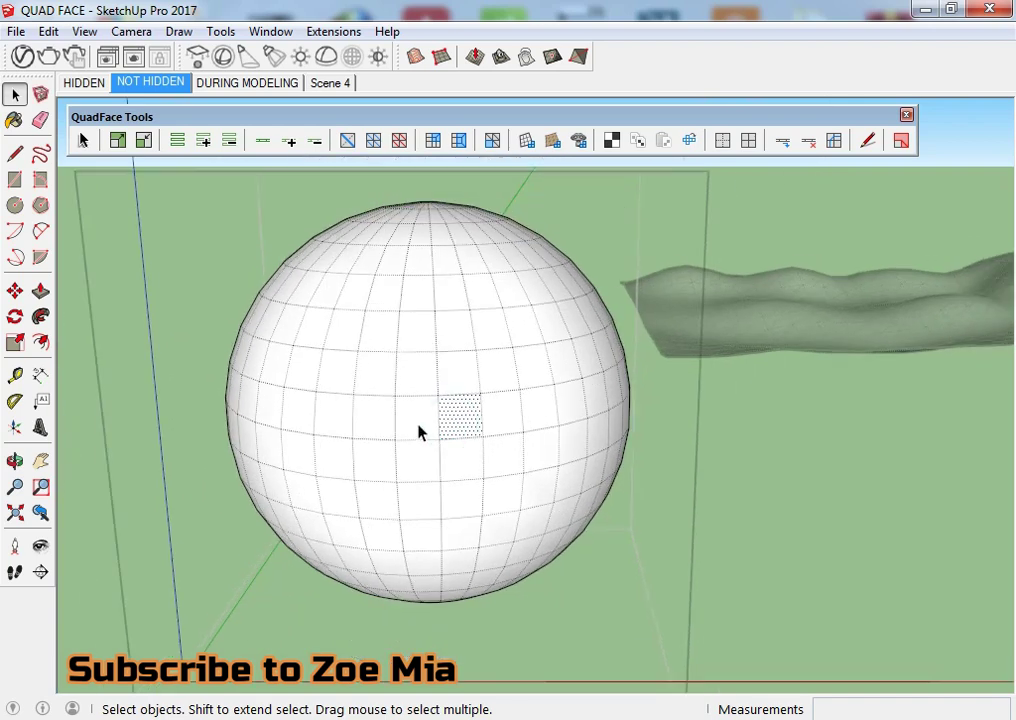
pyautogui.click(117, 141)
pyautogui.click(117, 141)
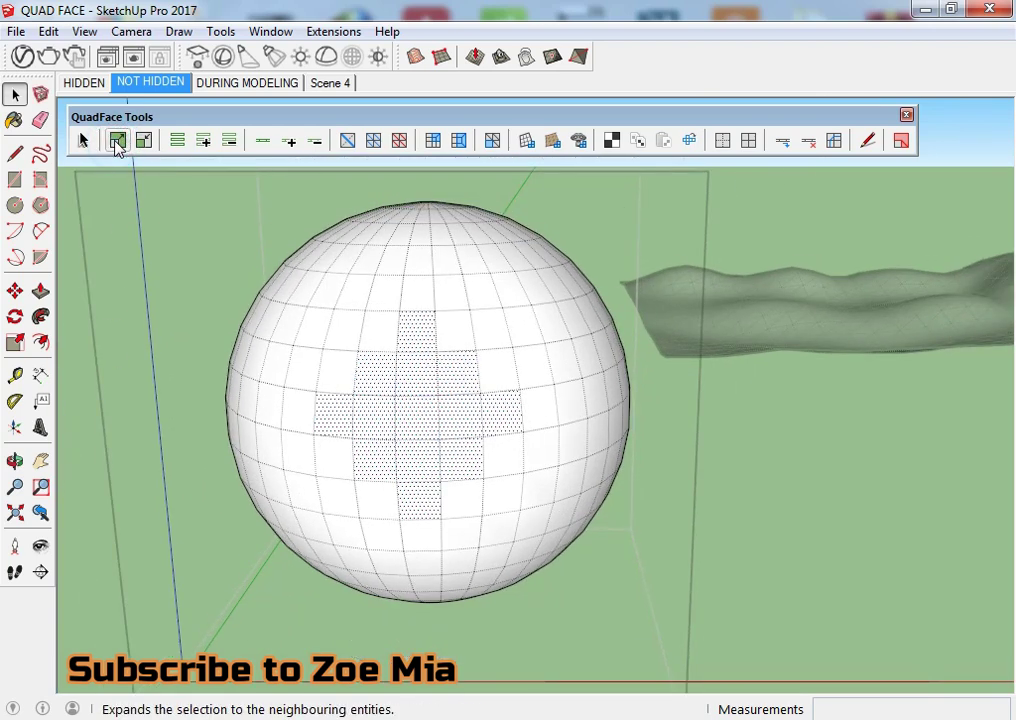
pyautogui.click(117, 141)
pyautogui.click(117, 141)
pyautogui.click(117, 141)
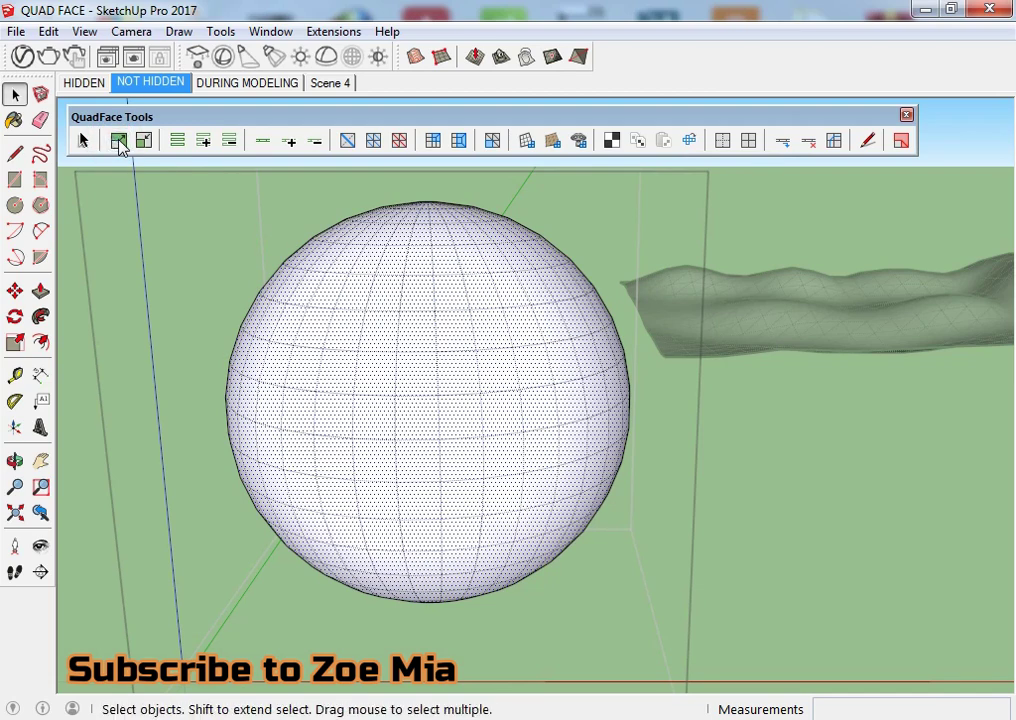
pyautogui.moveTo(410, 404)
pyautogui.mouseDown(button='middle')
pyautogui.moveTo(238, 415)
pyautogui.moveTo(636, 453)
pyautogui.moveTo(365, 329)
pyautogui.moveTo(376, 556)
pyautogui.mouseUp(button='middle')
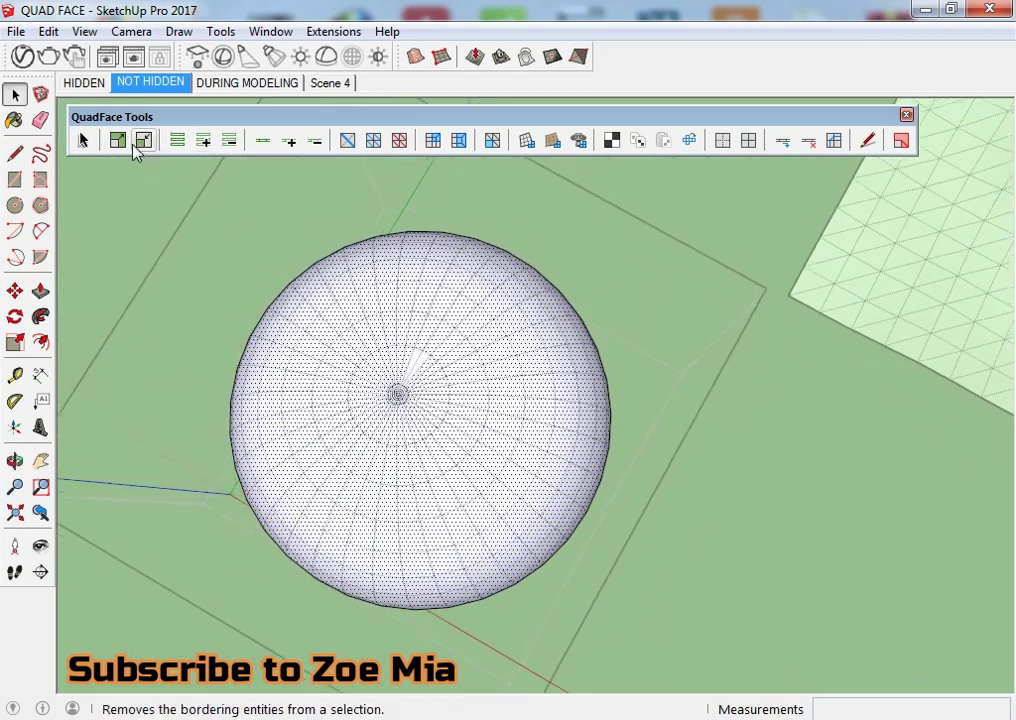
pyautogui.scroll(3, 336, 290)
pyautogui.moveTo(385, 502)
pyautogui.mouseDown(button='middle')
pyautogui.moveTo(467, 347)
pyautogui.moveTo(503, 302)
pyautogui.moveTo(506, 401)
pyautogui.moveTo(270, 336)
pyautogui.mouseUp(button='middle')
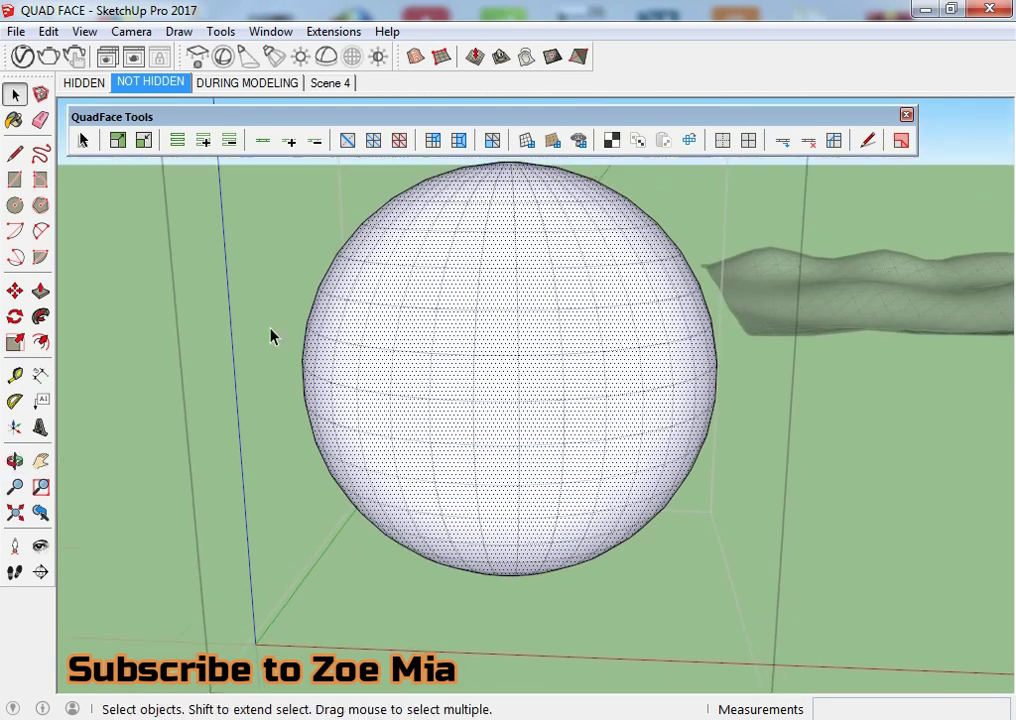
pyautogui.click(144, 142)
pyautogui.moveTo(265, 295)
pyautogui.mouseDown(button='middle')
pyautogui.moveTo(755, 513)
pyautogui.moveTo(782, 456)
pyautogui.mouseUp(button='middle')
pyautogui.moveTo(732, 405)
pyautogui.mouseDown(button='middle')
pyautogui.moveTo(531, 400)
pyautogui.moveTo(467, 420)
pyautogui.mouseUp(button='middle')
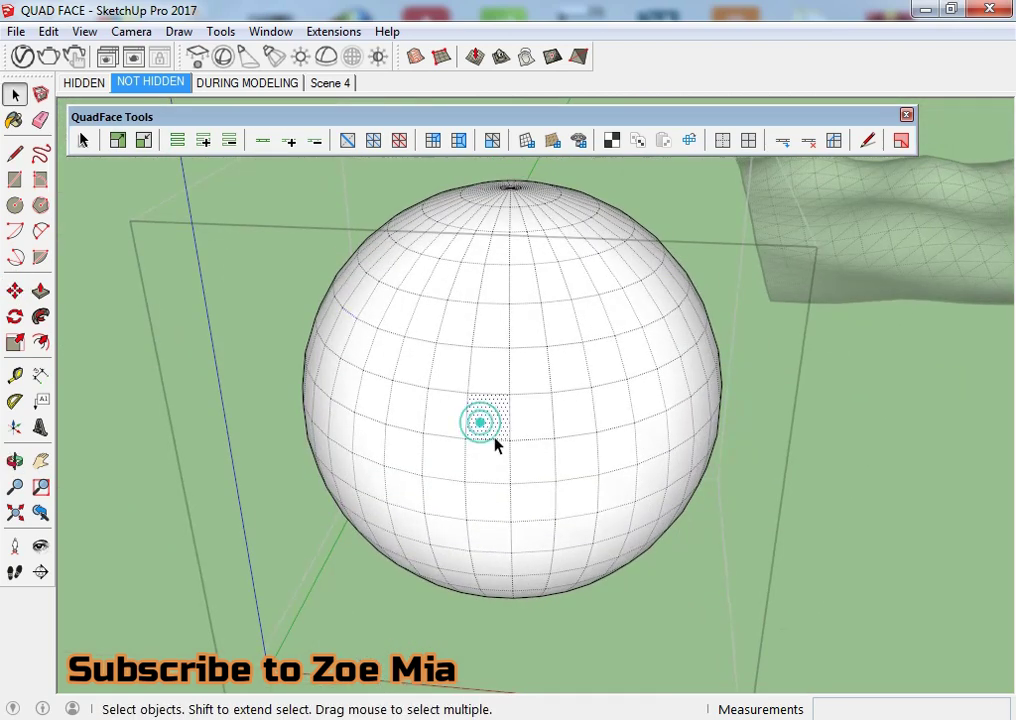
pyautogui.click(117, 140)
pyautogui.click(117, 140)
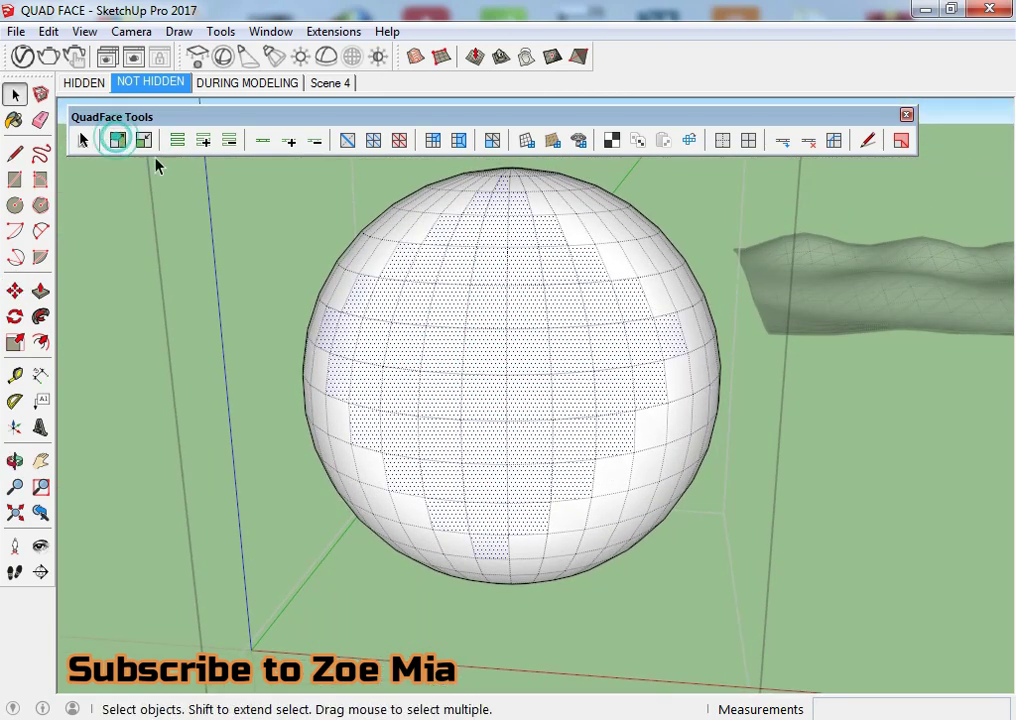
pyautogui.click(143, 141)
pyautogui.click(143, 141)
pyautogui.click(143, 141)
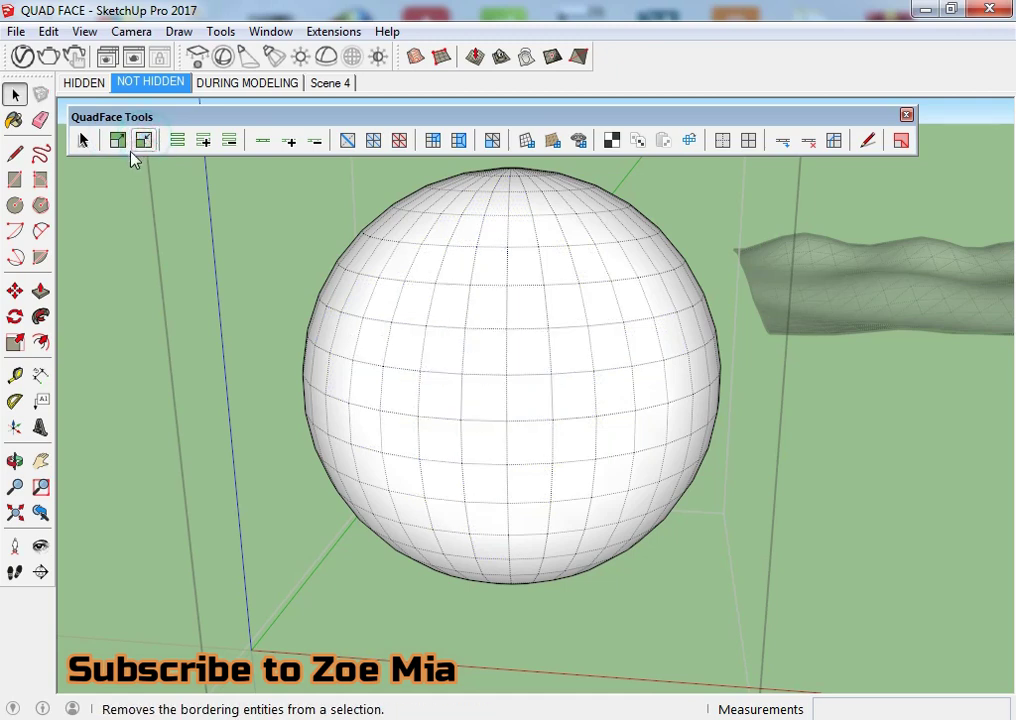
pyautogui.click(467, 420)
pyautogui.scroll(3, 476, 414)
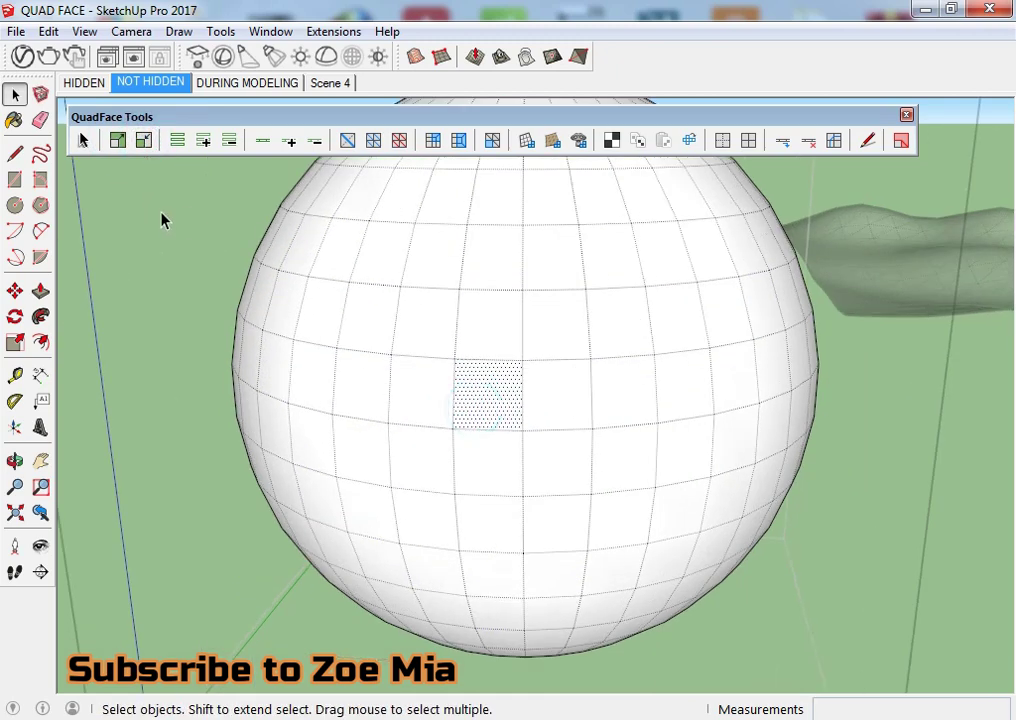
pyautogui.scroll(-3, 660, 326)
pyautogui.moveTo(869, 408)
pyautogui.mouseDown(button='middle')
pyautogui.moveTo(630, 318)
pyautogui.moveTo(544, 453)
pyautogui.moveTo(664, 390)
pyautogui.moveTo(498, 417)
pyautogui.moveTo(503, 472)
pyautogui.mouseUp(button='middle')
pyautogui.scroll(3, 664, 415)
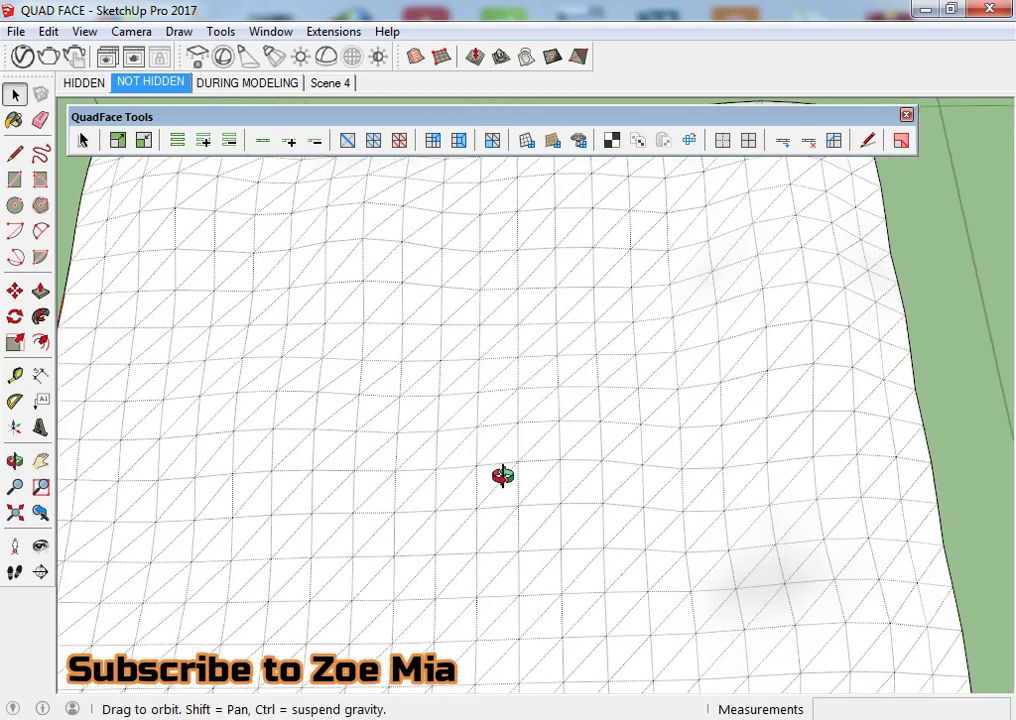
pyautogui.scroll(2, 453, 455)
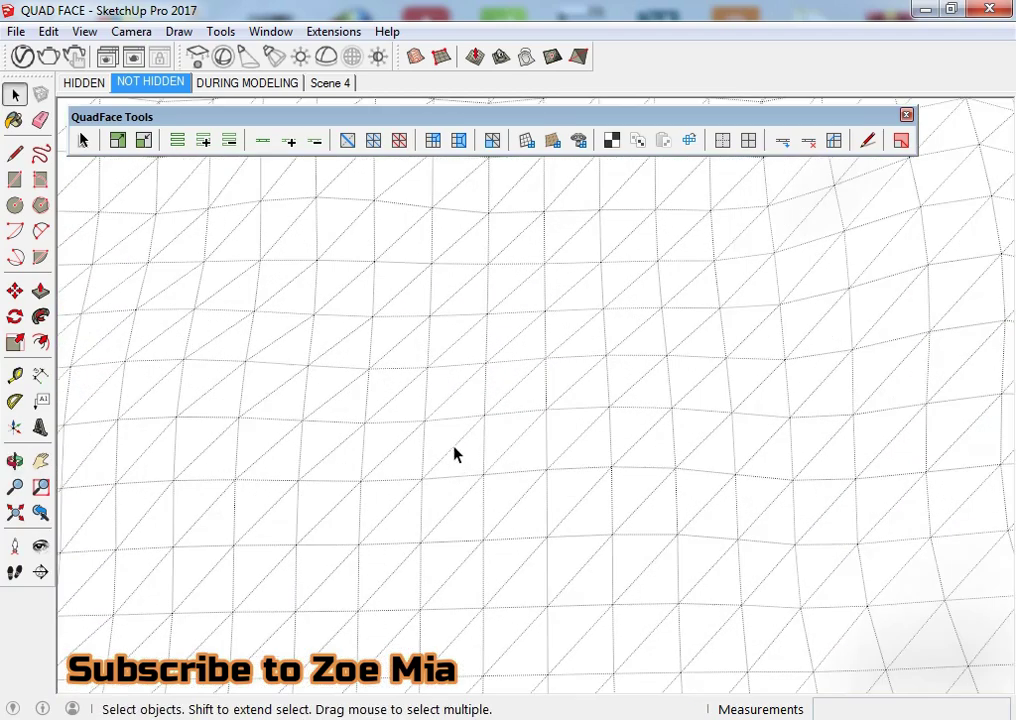
pyautogui.click(117, 141)
pyautogui.click(118, 141)
pyautogui.click(118, 141)
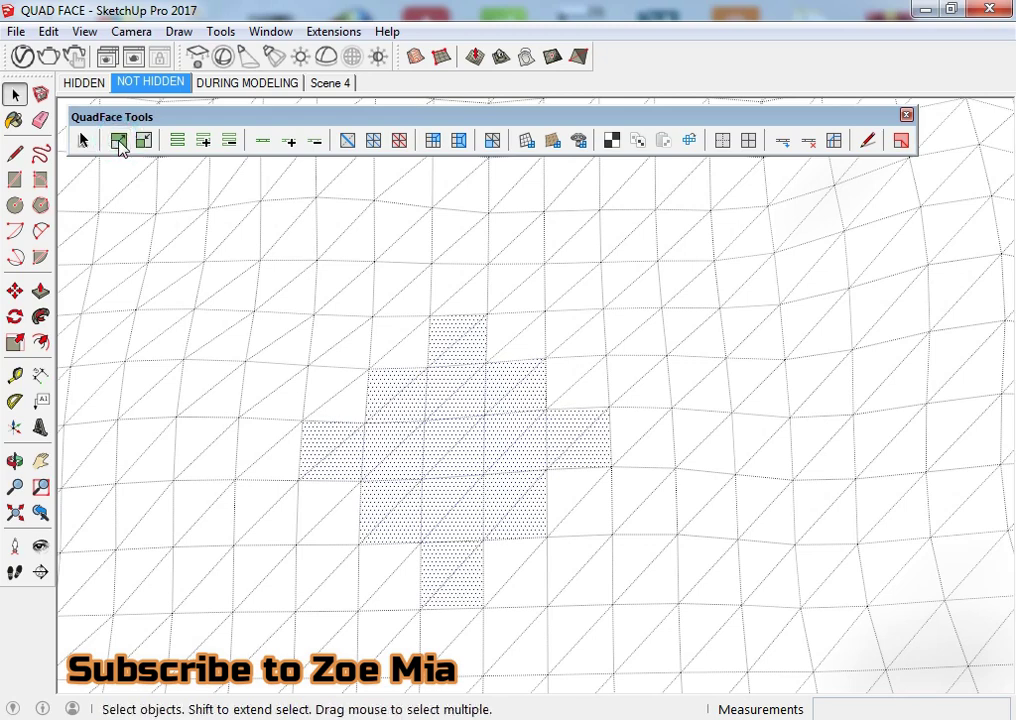
pyautogui.click(118, 141)
pyautogui.scroll(-3, 163, 238)
pyautogui.scroll(-3, 272, 305)
pyautogui.keyDown('shift'); pyautogui.moveTo(272, 305); pyautogui.dragTo(412, 460, button='middle'); pyautogui.keyUp('shift')
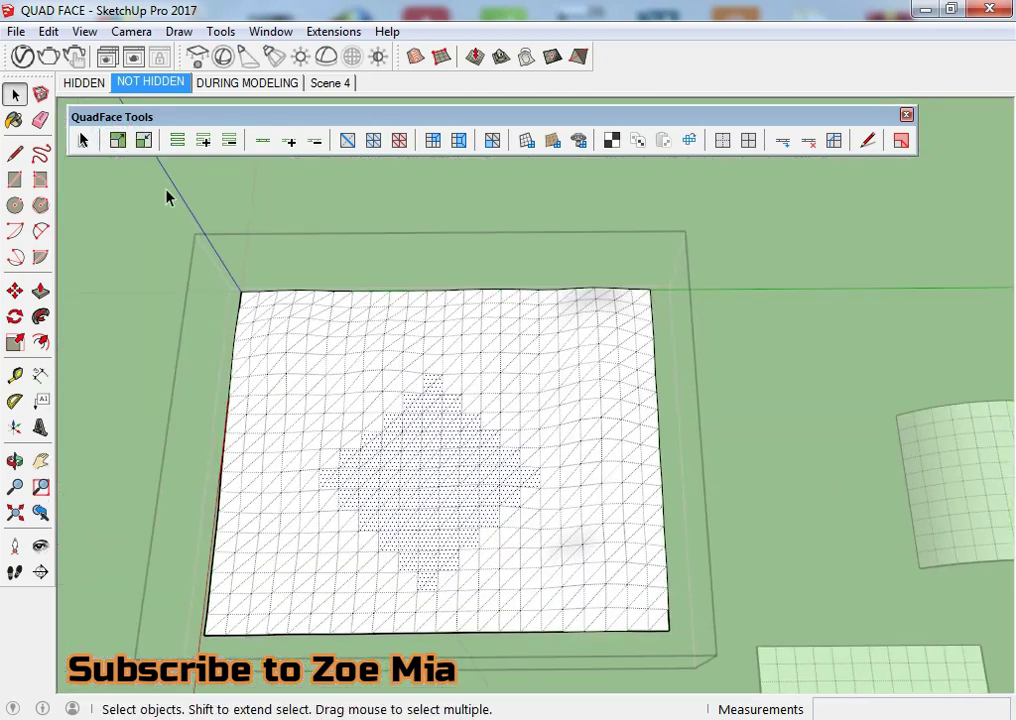
pyautogui.click(117, 141)
pyautogui.click(143, 141)
pyautogui.click(143, 141)
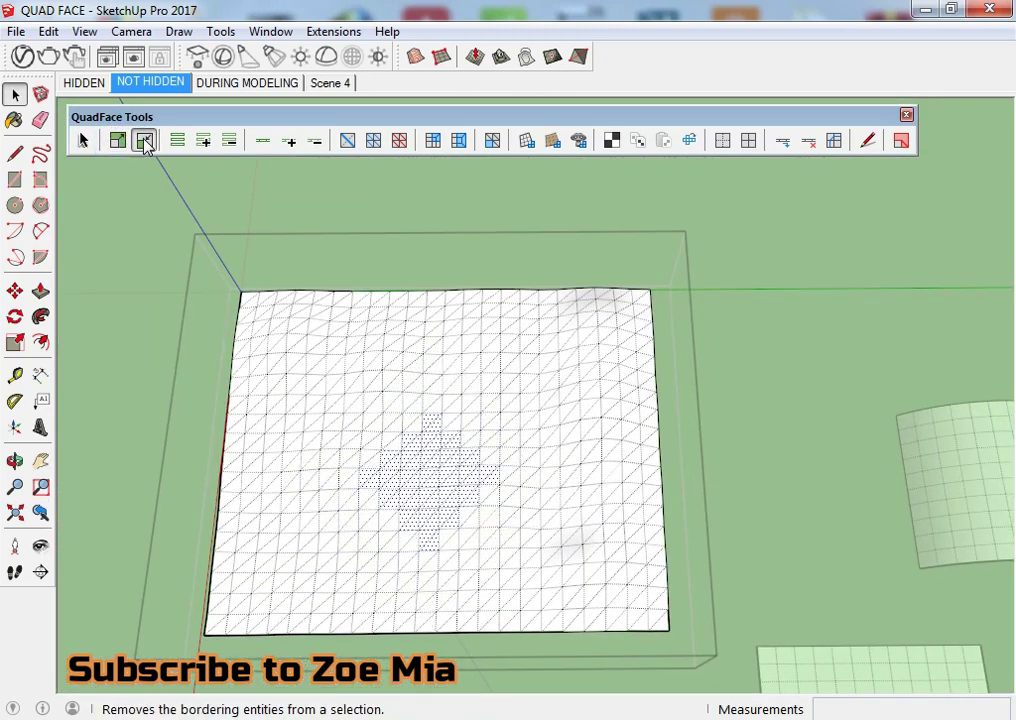
pyautogui.click(143, 141)
pyautogui.click(143, 141)
pyautogui.scroll(4, 406, 517)
pyautogui.click(117, 141)
pyautogui.click(117, 141)
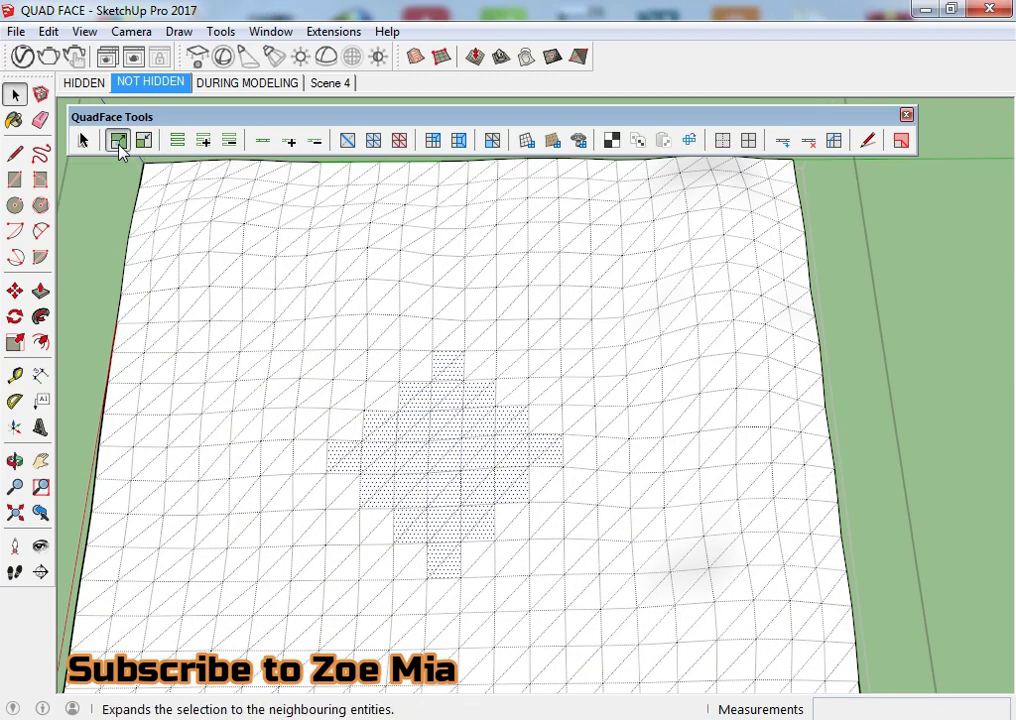
pyautogui.click(117, 141)
pyautogui.click(117, 141)
pyautogui.click(117, 141)
pyautogui.click(117, 141)
pyautogui.click(143, 141)
pyautogui.click(143, 141)
pyautogui.click(143, 141)
pyautogui.click(143, 141)
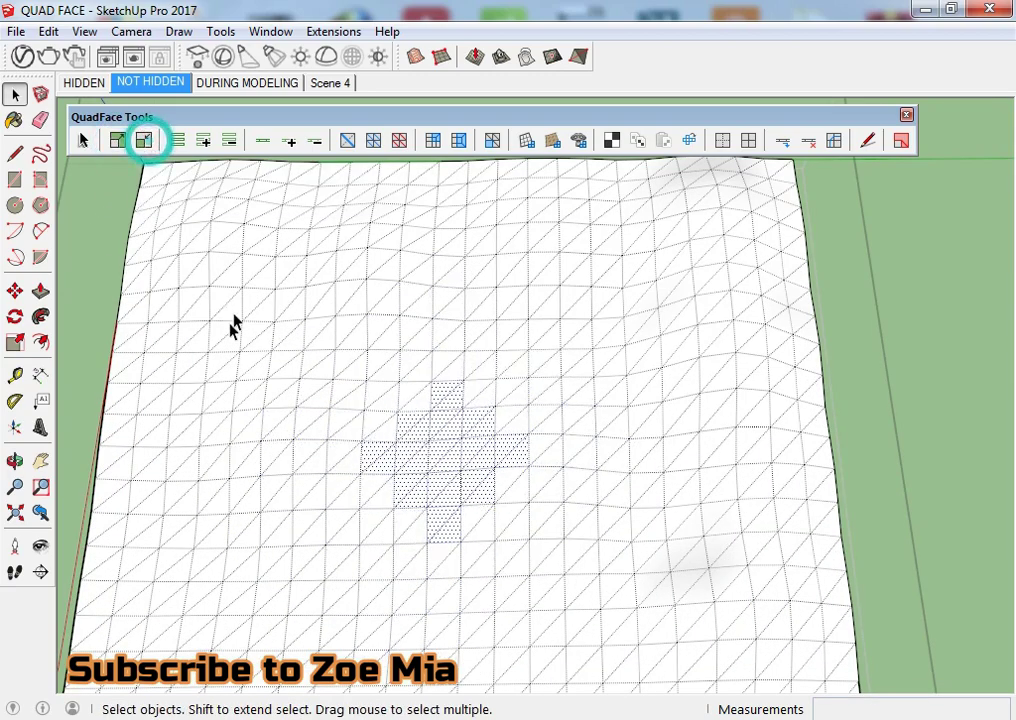
pyautogui.scroll(-4, 386, 438)
pyautogui.click(390, 550)
pyautogui.moveTo(390, 555); pyautogui.dragTo(395, 505, button='middle')
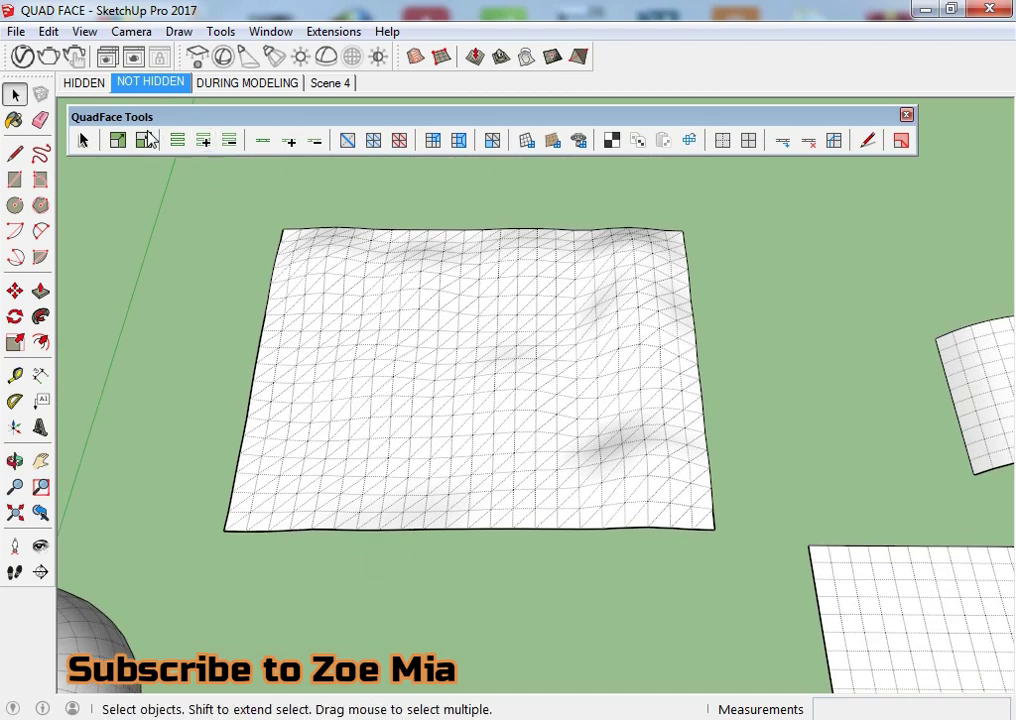
pyautogui.moveTo(240, 160)
pyautogui.mouseDown(button='middle')
pyautogui.moveTo(528, 129)
pyautogui.moveTo(336, 409)
pyautogui.moveTo(390, 415)
pyautogui.mouseUp(button='middle')
# Step: Open the sphere group for editing and select a full vertical edge loop
pyautogui.click(390, 410)
pyautogui.scroll(2, 333, 383)
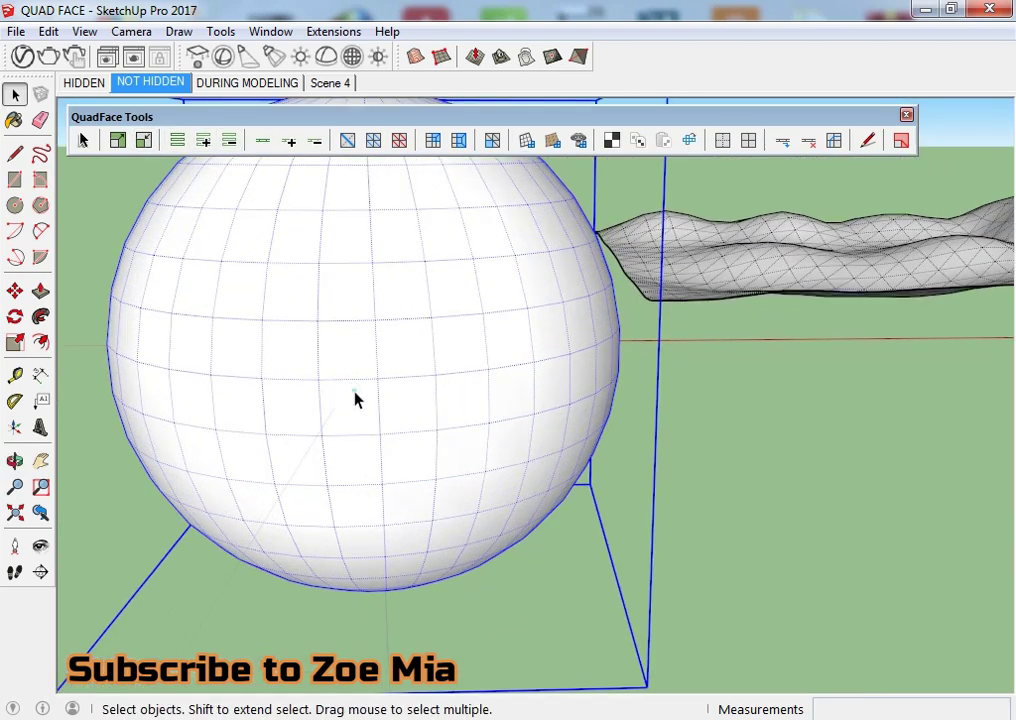
pyautogui.doubleClick(379, 363)
pyautogui.scroll(-1, 376, 375)
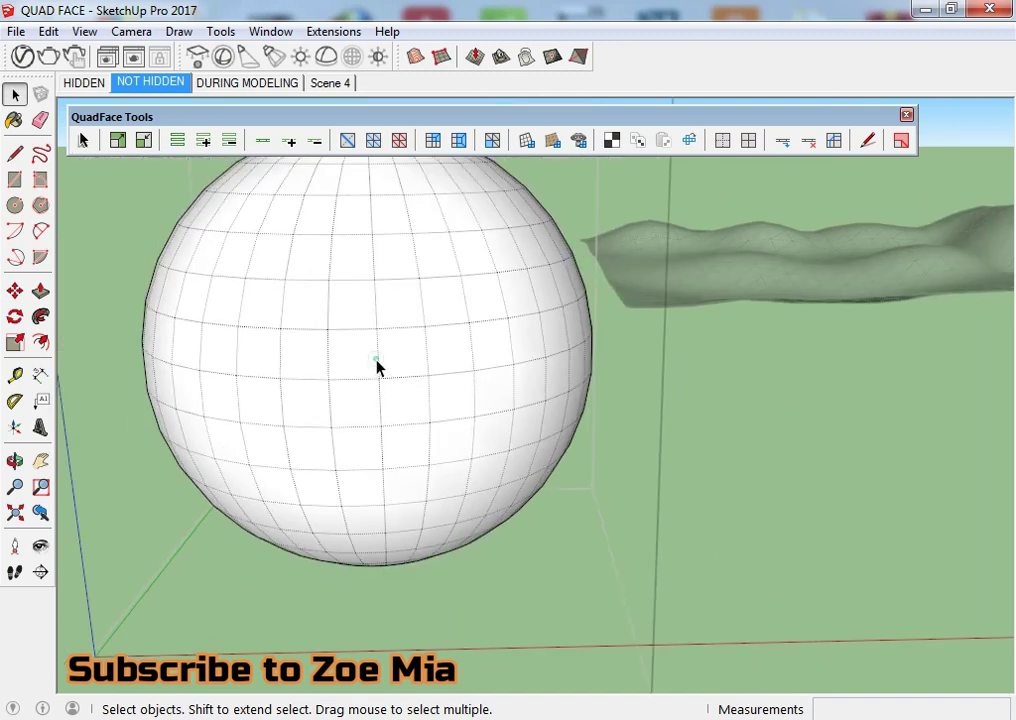
pyautogui.moveTo(379, 380)
pyautogui.mouseDown(button='middle')
pyautogui.moveTo(347, 408)
pyautogui.moveTo(200, 186)
pyautogui.mouseUp(button='middle')
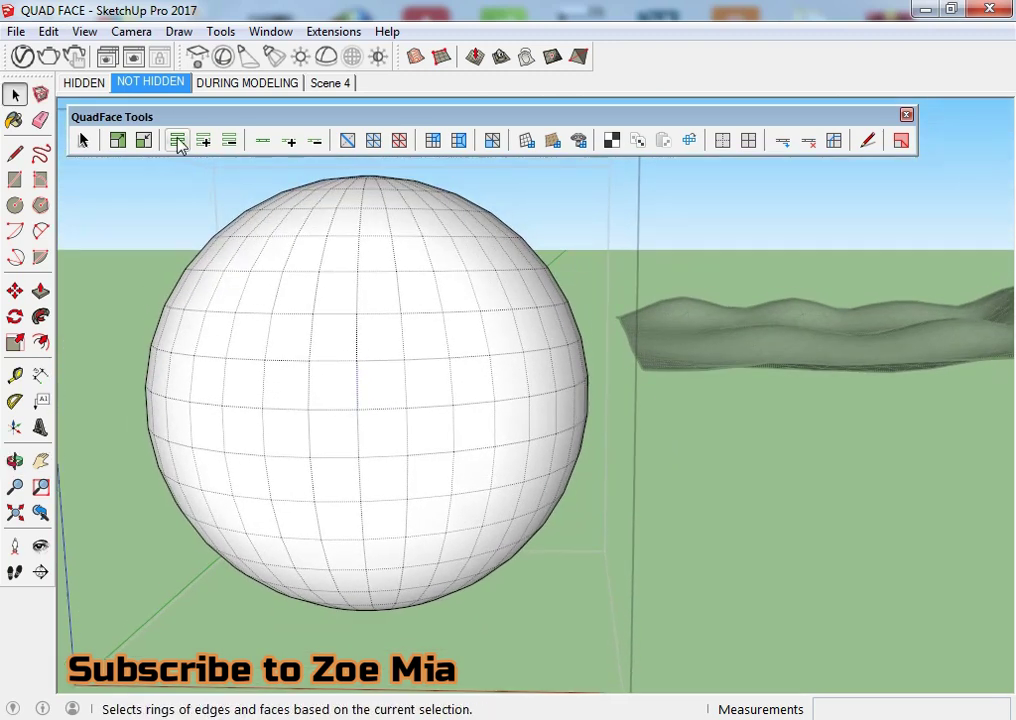
pyautogui.click(286, 142)
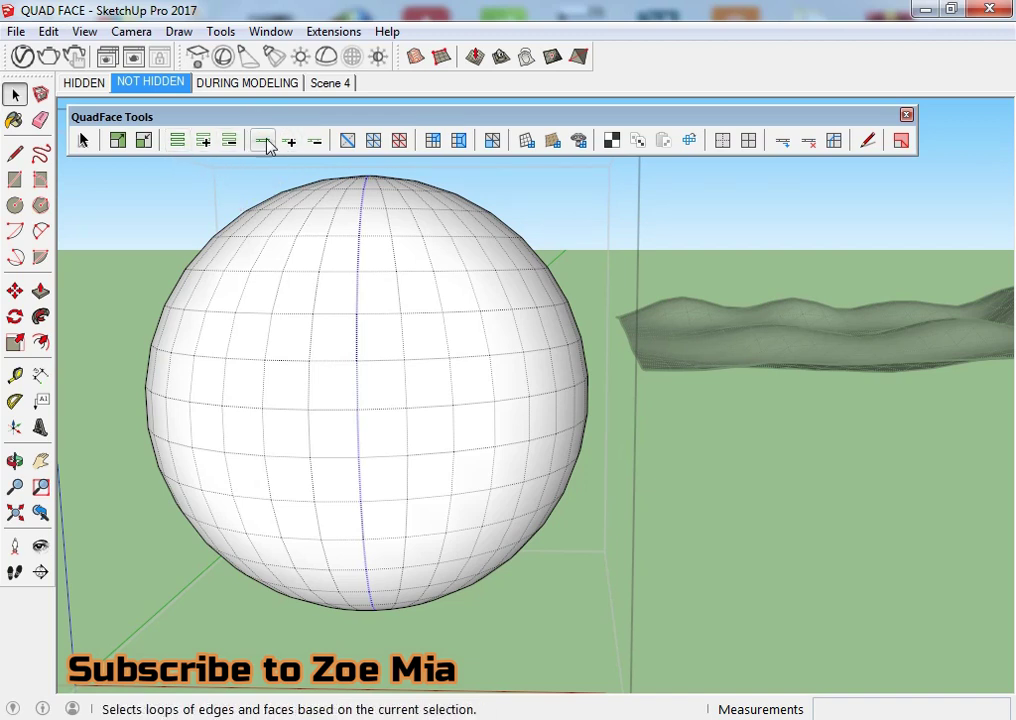
# Step: Pick a single sphere edge, then try QuadFace Grow Loop and Shrink Loop on it
pyautogui.click(309, 384)
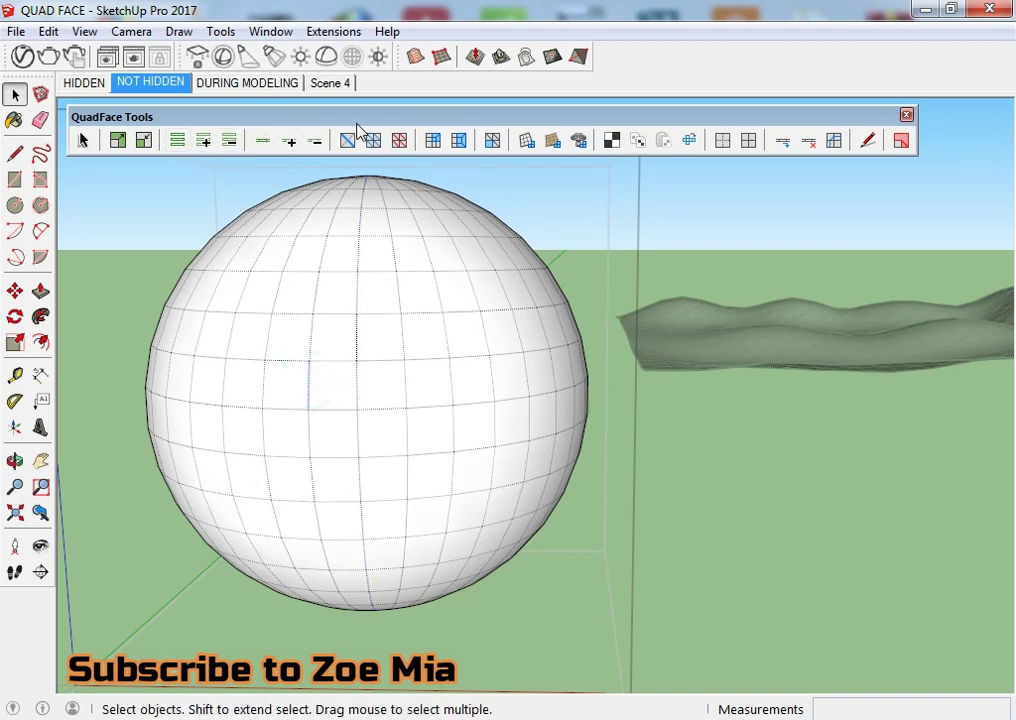
pyautogui.click(288, 143)
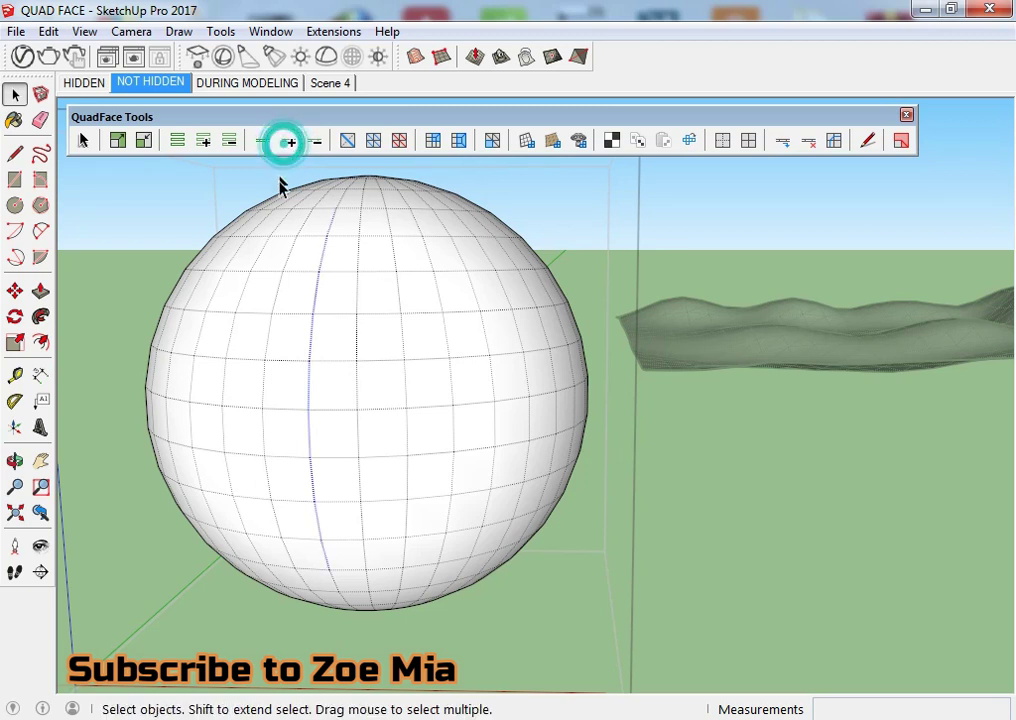
pyautogui.moveTo(281, 186); pyautogui.dragTo(454, 229, button='middle')
pyautogui.click(317, 143)
pyautogui.moveTo(367, 345); pyautogui.dragTo(423, 428, button='middle')
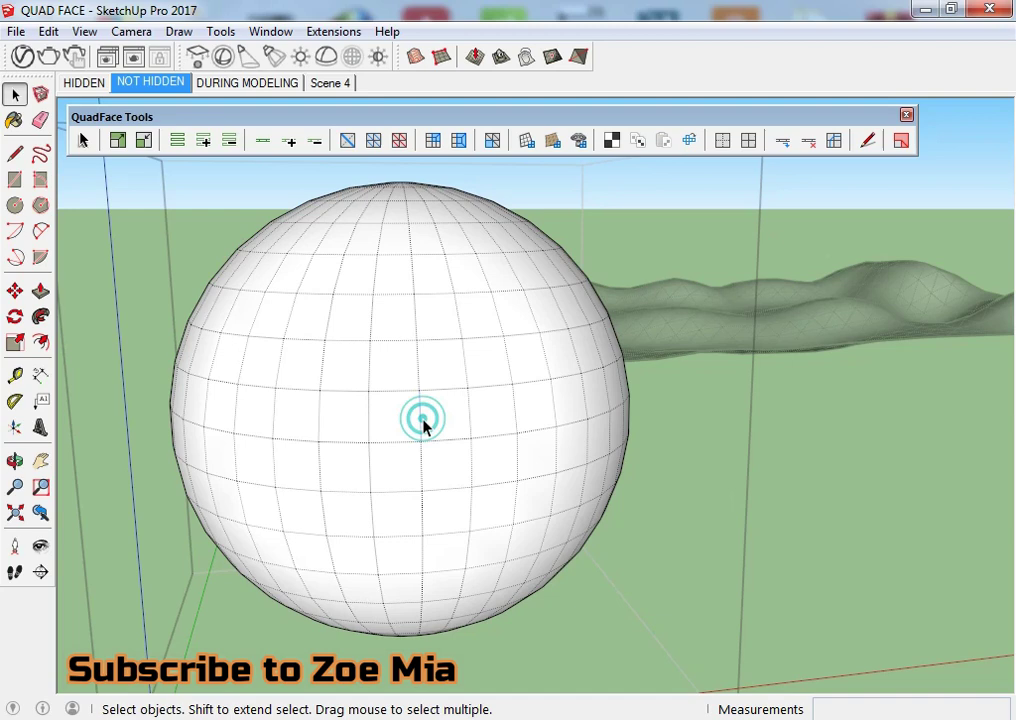
# Step: Select an edge near the sphere centre, extend it to a loop, and grow it further
pyautogui.click(440, 394)
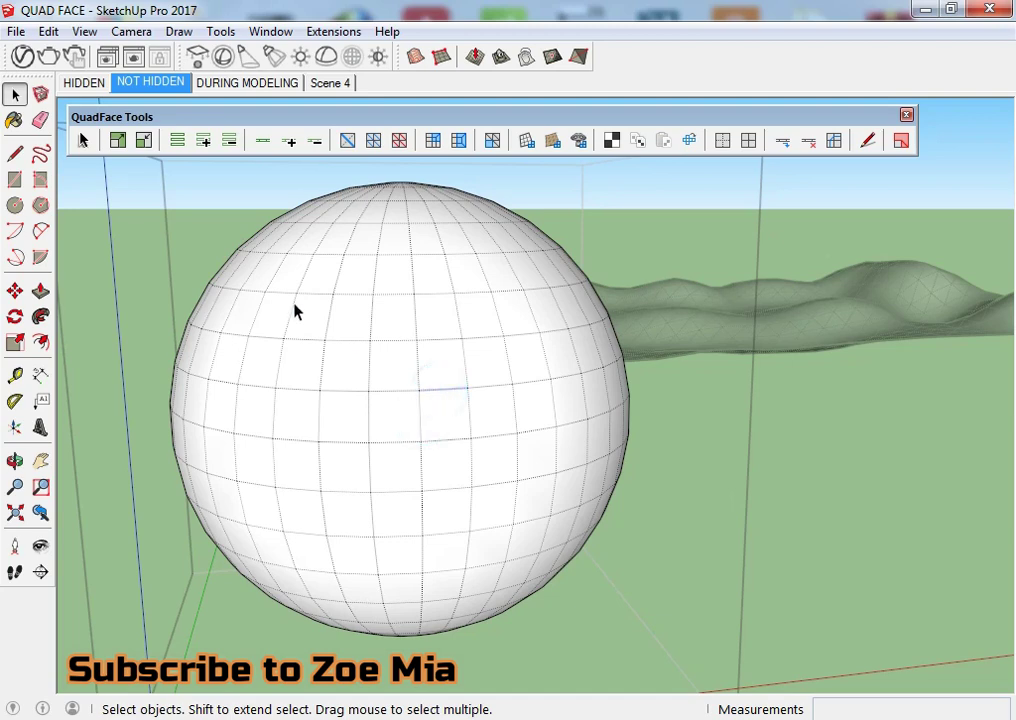
pyautogui.click(263, 141)
pyautogui.moveTo(560, 399)
pyautogui.mouseDown(button='middle')
pyautogui.moveTo(1008, 378)
pyautogui.moveTo(391, 363)
pyautogui.mouseUp(button='middle')
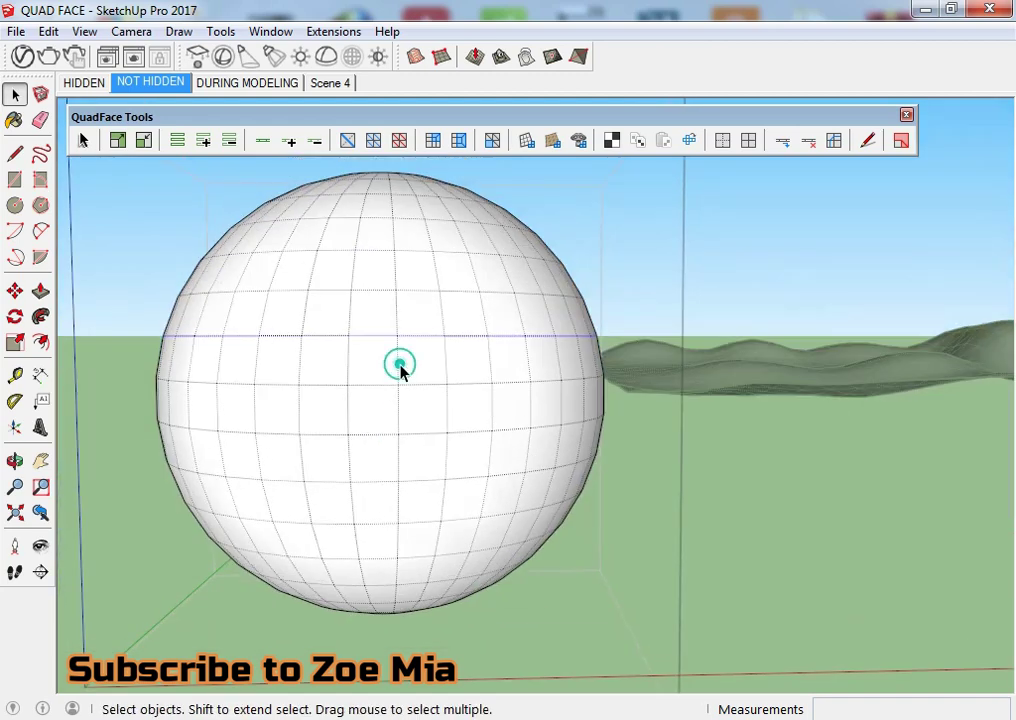
pyautogui.click(290, 143)
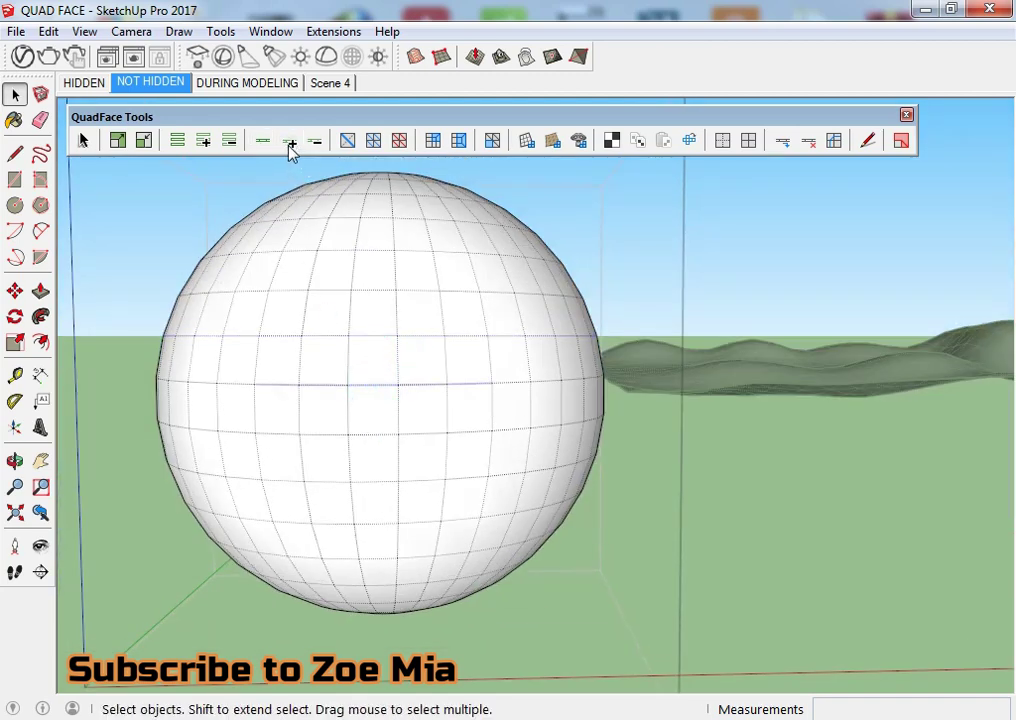
pyautogui.moveTo(265, 431)
pyautogui.mouseDown(button='middle')
pyautogui.moveTo(835, 415)
pyautogui.moveTo(470, 409)
pyautogui.moveTo(236, 429)
pyautogui.moveTo(258, 441)
pyautogui.mouseUp(button='middle')
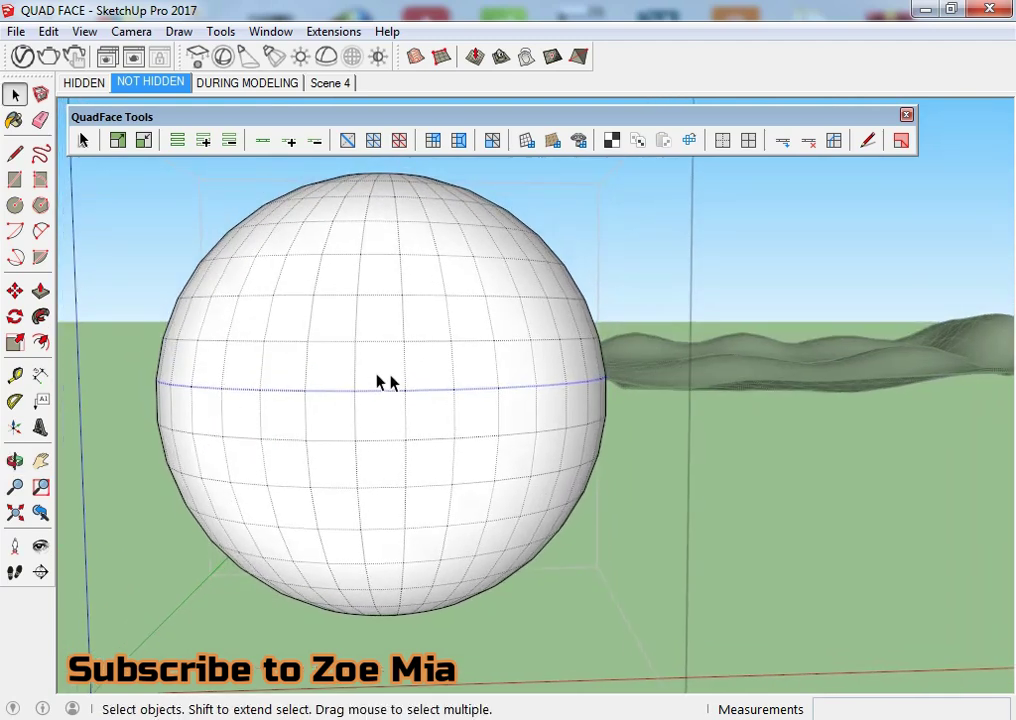
# Step: Convert the equator loop into an edge ring, preview a Ctrl-Move copy, then cancel it
pyautogui.click(177, 140)
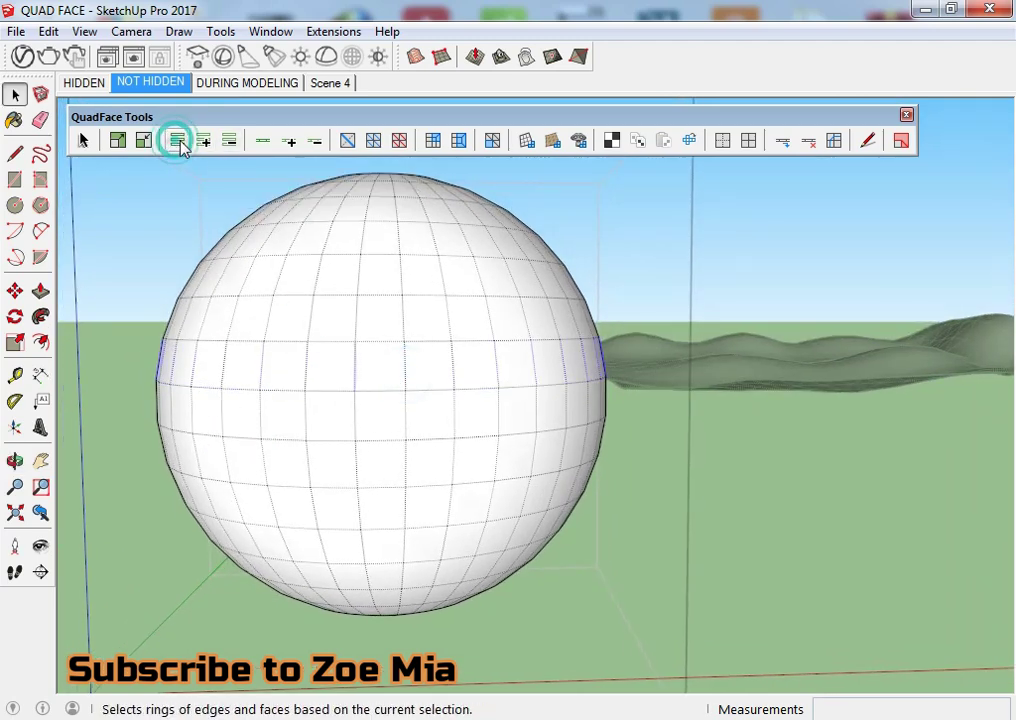
pyautogui.moveTo(335, 568)
pyautogui.mouseDown(button='middle')
pyautogui.moveTo(397, 561)
pyautogui.moveTo(794, 602)
pyautogui.moveTo(431, 579)
pyautogui.moveTo(407, 553)
pyautogui.mouseUp(button='middle')
pyautogui.scroll(-4, 407, 553)
pyautogui.press('m')
pyautogui.press('ctrl')
pyautogui.click(490, 630)
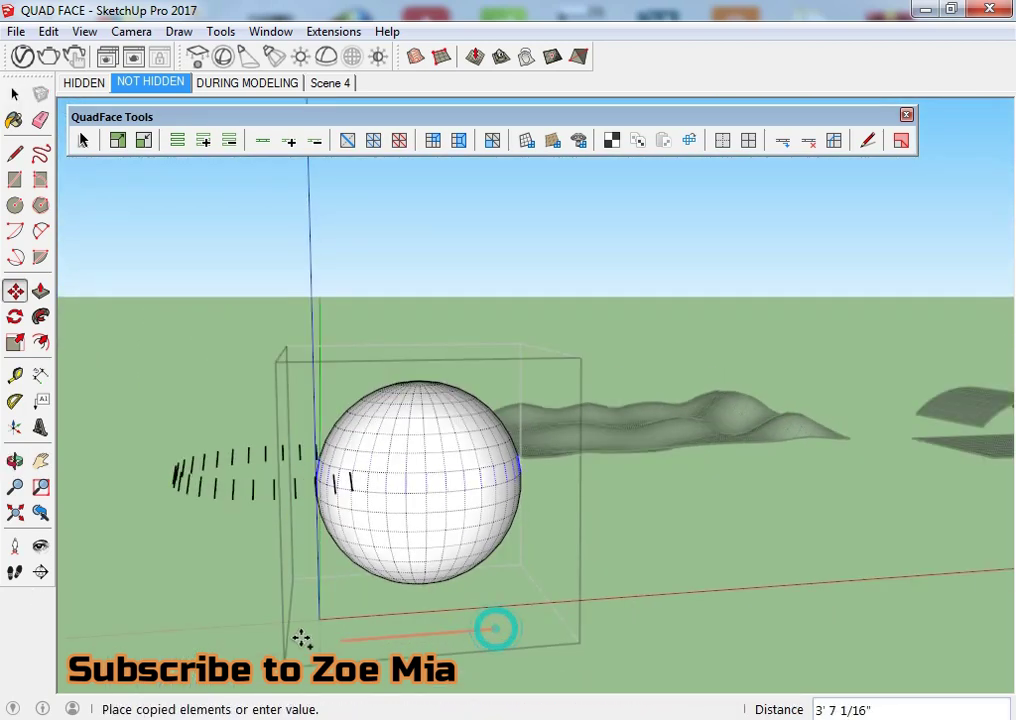
pyautogui.scroll(2, 215, 646)
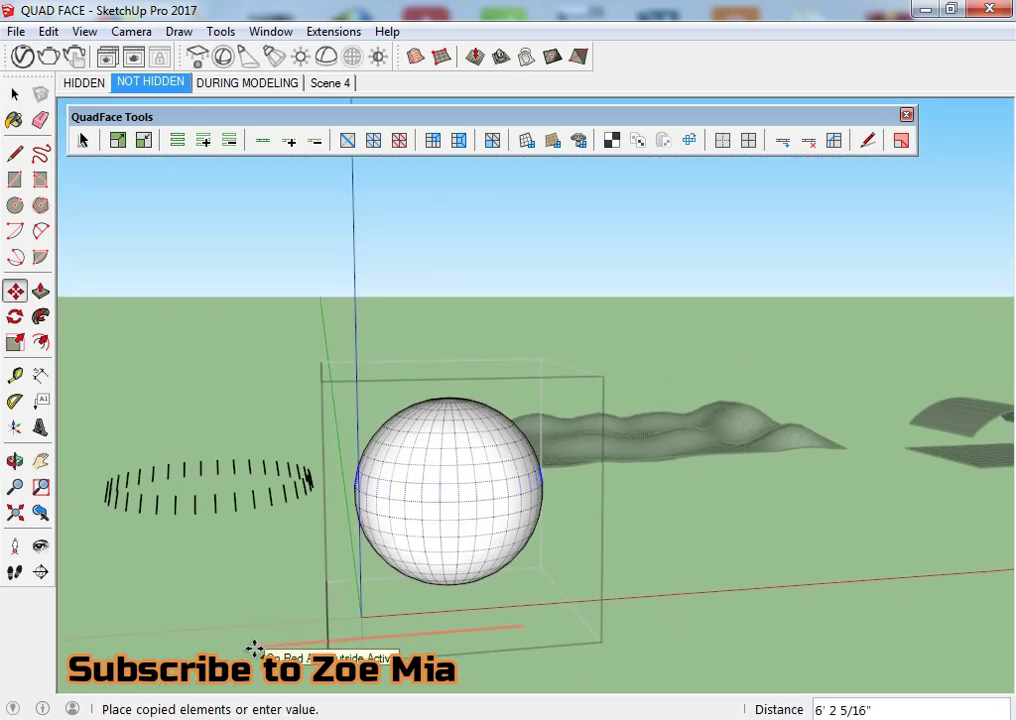
pyautogui.press('space')
pyautogui.scroll(3, 455, 546)
pyautogui.scroll(3, 456, 546)
# Step: Select the sphere's vertical edge loops, preview a copy left of the sphere, then cancel
pyautogui.moveTo(479, 484); pyautogui.dragTo(248, 217, button='middle')
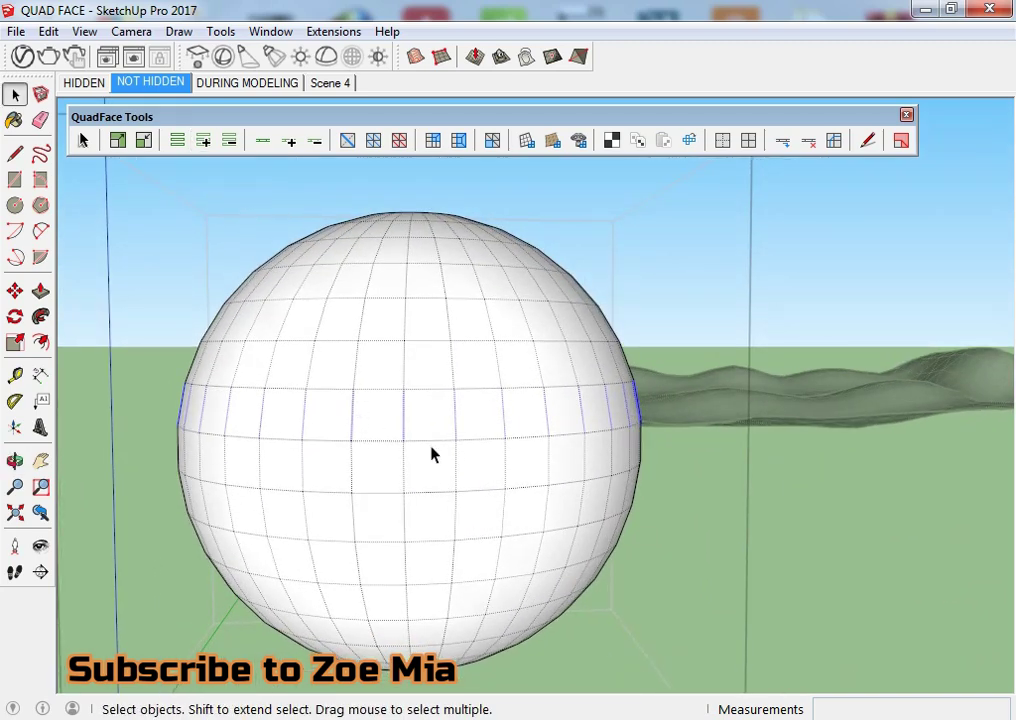
pyautogui.click(263, 141)
pyautogui.moveTo(615, 600)
pyautogui.mouseDown(button='middle')
pyautogui.moveTo(657, 601)
pyautogui.moveTo(365, 472)
pyautogui.mouseUp(button='middle')
pyautogui.scroll(-3, 392, 538)
pyautogui.press('m')
pyautogui.press('ctrl')
pyautogui.click(415, 604)
pyautogui.moveTo(455, 655); pyautogui.dragTo(483, 624, button='middle')
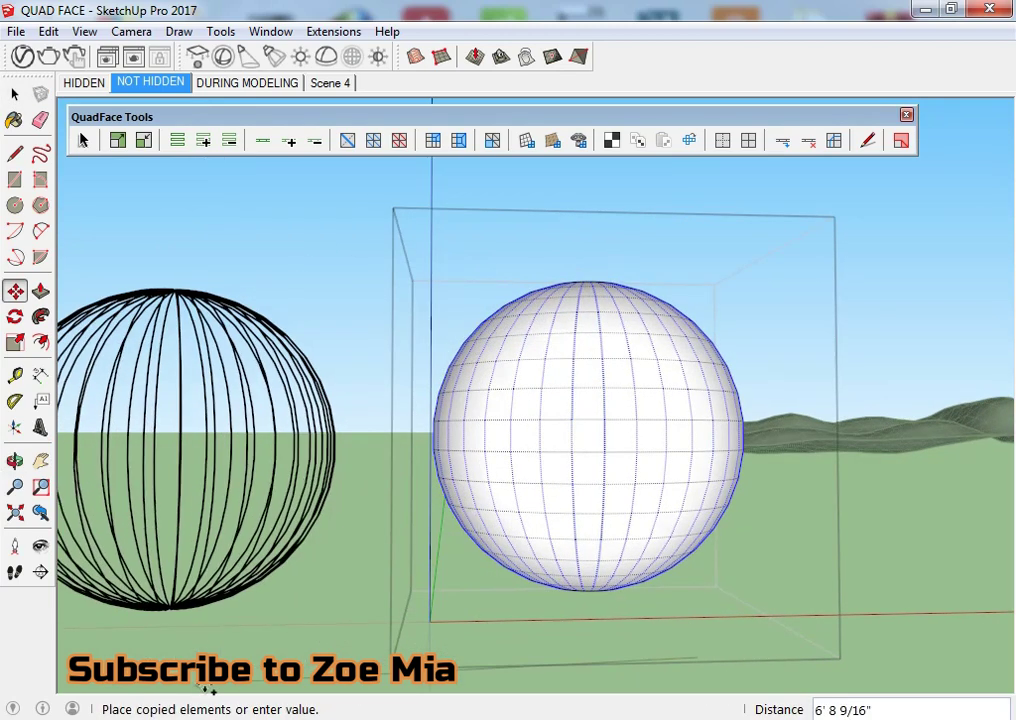
pyautogui.press('space')
pyautogui.scroll(5, 608, 504)
pyautogui.moveTo(608, 504)
pyautogui.mouseDown(button='middle')
pyautogui.moveTo(451, 413)
pyautogui.moveTo(419, 431)
pyautogui.moveTo(458, 440)
pyautogui.mouseUp(button='middle')
# Step: Select the sphere's horizontal edge loops and start carrying a copy to its left
pyautogui.click(451, 410)
pyautogui.click(263, 140)
pyautogui.scroll(-2, 336, 506)
pyautogui.scroll(-3, 352, 517)
pyautogui.press('m')
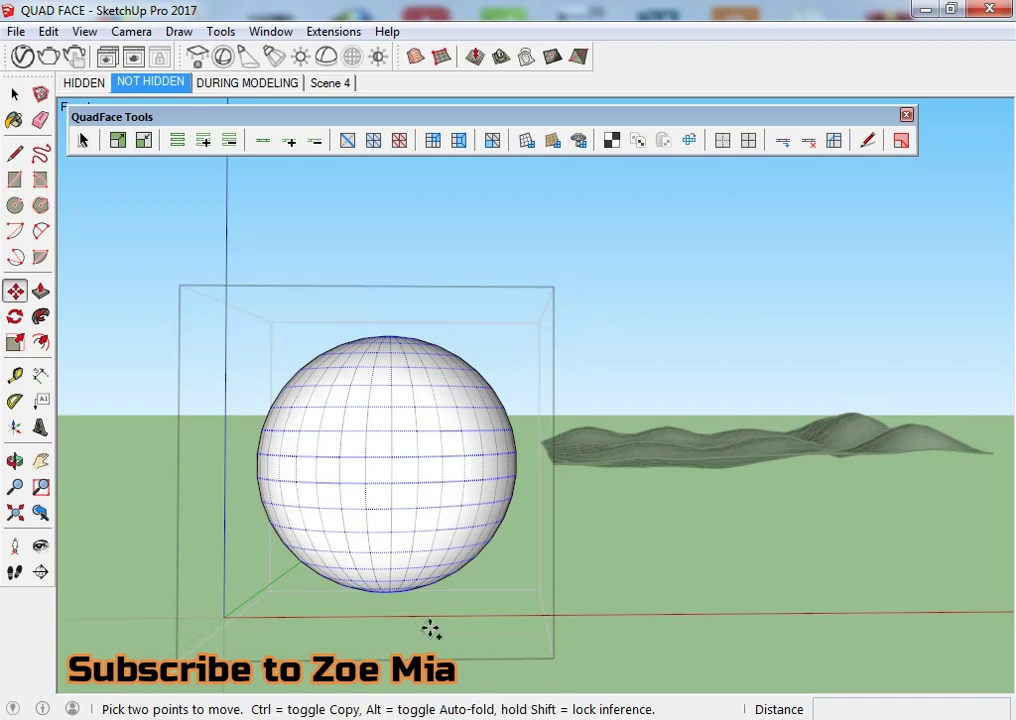
pyautogui.click(470, 642)
pyautogui.press('ctrl')
pyautogui.press('Escape')
pyautogui.moveTo(188, 612); pyautogui.dragTo(263, 601, button='middle')
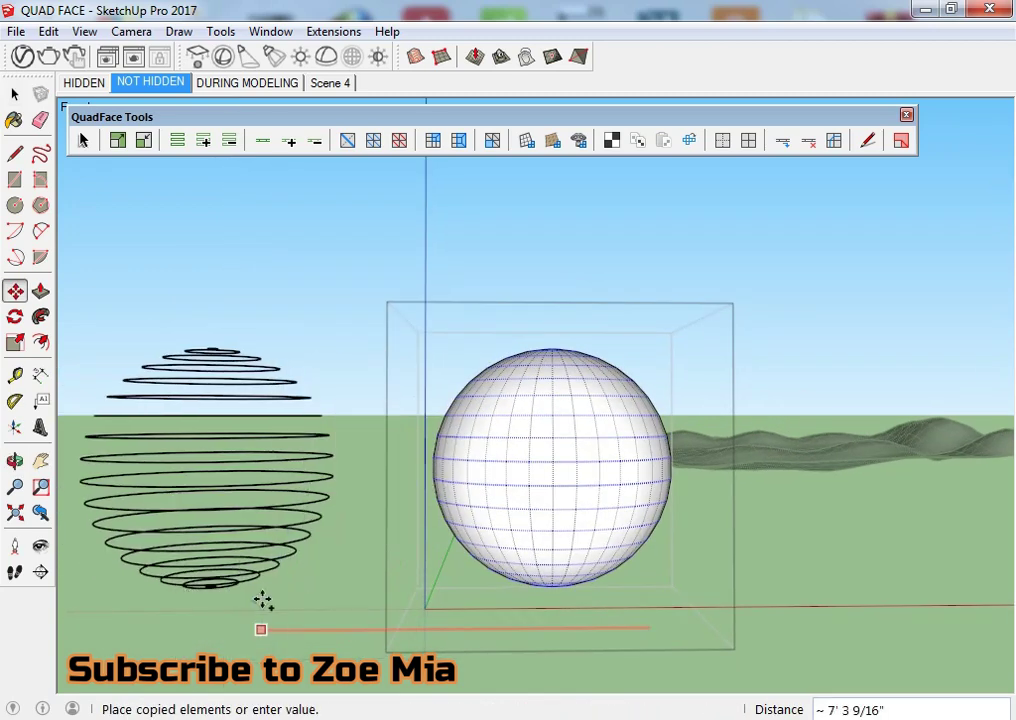
# Step: Discard the trial copy, then select the edge ring through an edge near the sphere centre
pyautogui.press('space')
pyautogui.scroll(2, 583, 470)
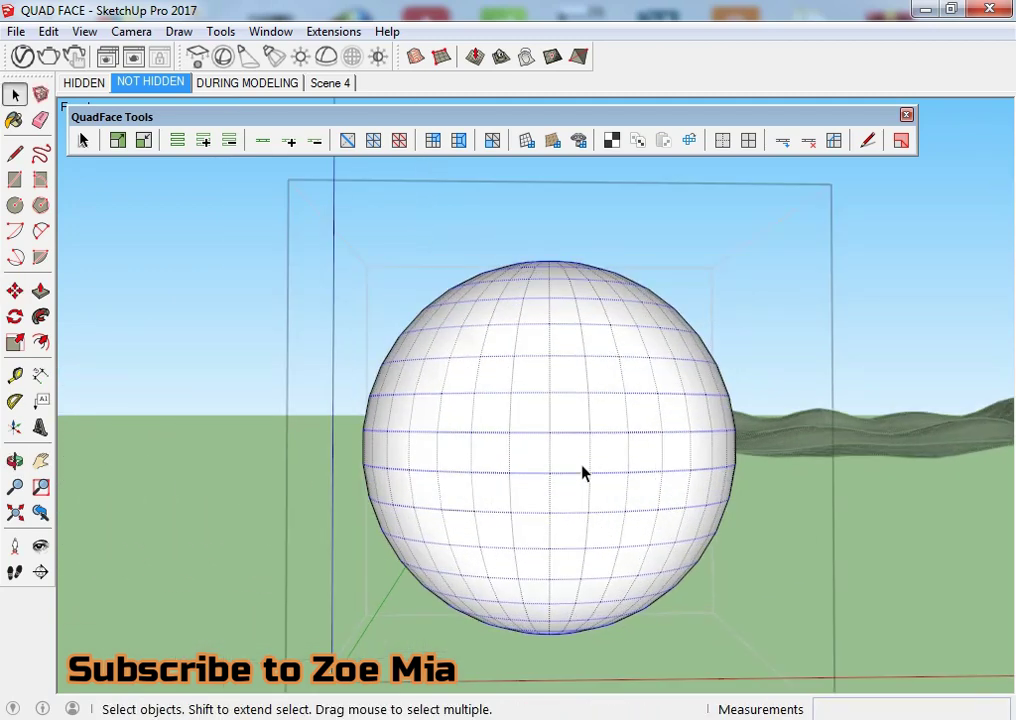
pyautogui.scroll(2, 499, 451)
pyautogui.scroll(2, 467, 431)
pyautogui.click(465, 420)
pyautogui.scroll(-1, 455, 428)
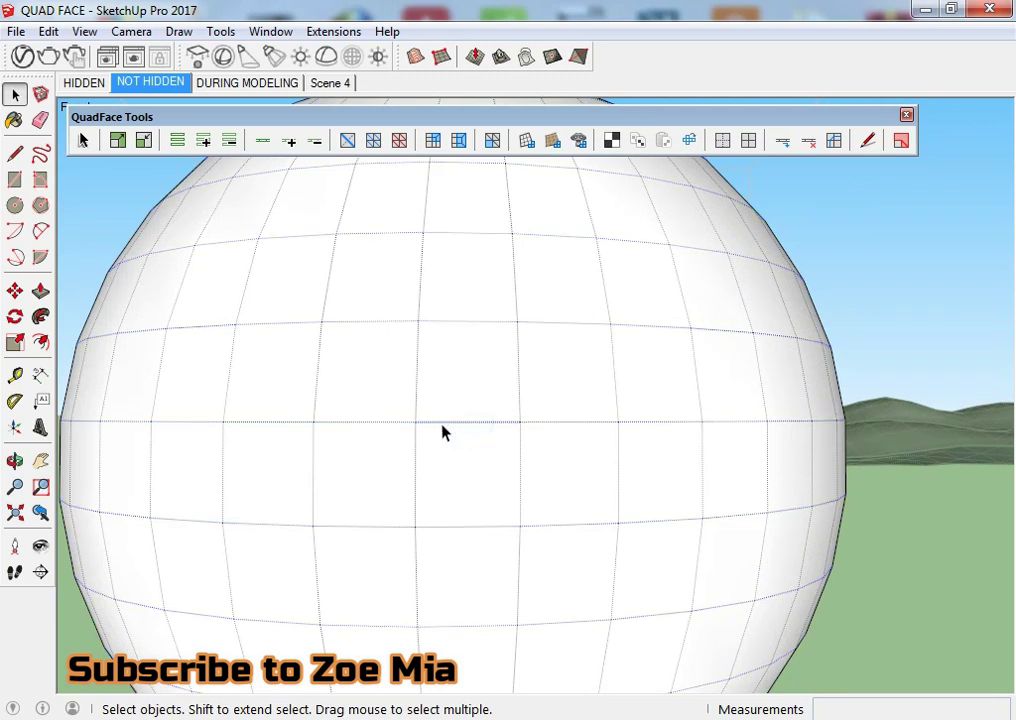
pyautogui.scroll(-1, 415, 445)
pyautogui.scroll(-1, 330, 350)
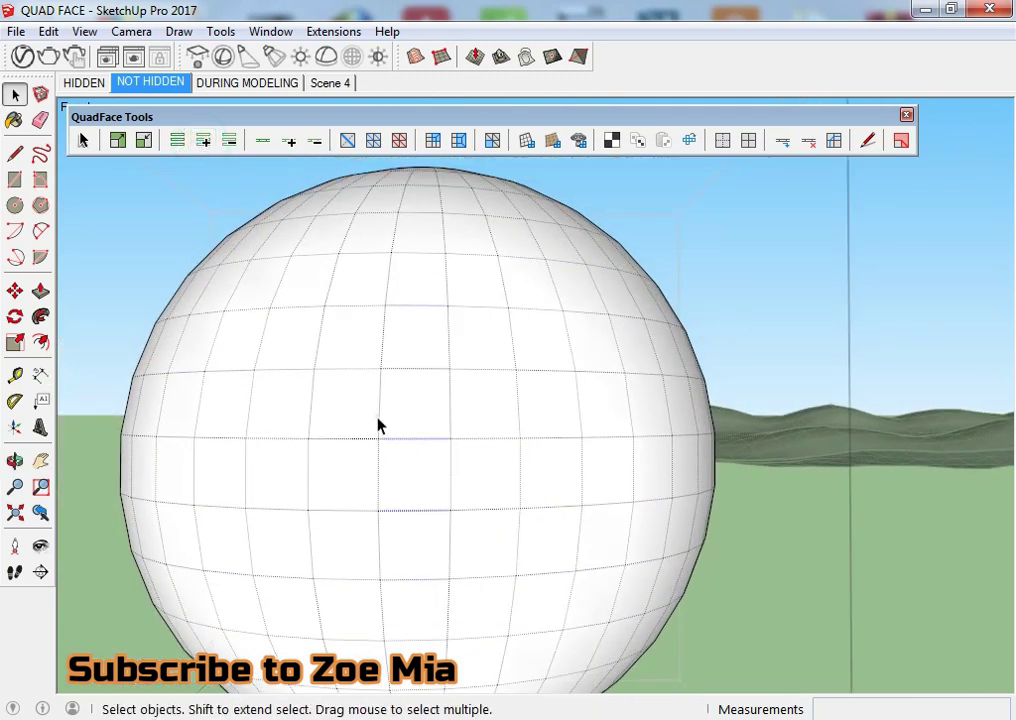
pyautogui.click(258, 141)
# Step: Grow the ring selection repeatedly across the sphere, then clear the selection
pyautogui.click(204, 141)
pyautogui.click(204, 141)
pyautogui.click(204, 141)
pyautogui.moveTo(280, 410)
pyautogui.mouseDown(button='middle')
pyautogui.moveTo(316, 429)
pyautogui.moveTo(73, 233)
pyautogui.mouseUp(button='middle')
pyautogui.click(178, 141)
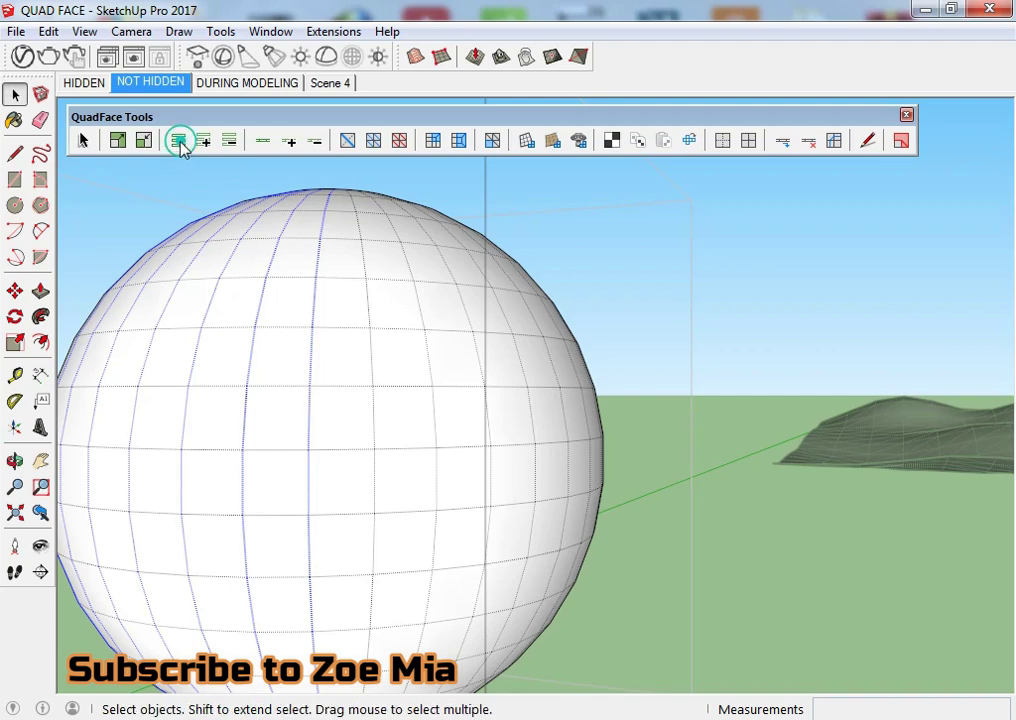
pyautogui.moveTo(295, 341)
pyautogui.mouseDown(button='middle')
pyautogui.moveTo(567, 602)
pyautogui.moveTo(431, 513)
pyautogui.moveTo(403, 463)
pyautogui.moveTo(596, 635)
pyautogui.mouseUp(button='middle')
pyautogui.click(596, 635)
pyautogui.moveTo(379, 497)
pyautogui.mouseDown(button='middle')
pyautogui.moveTo(372, 485)
pyautogui.moveTo(508, 402)
pyautogui.mouseUp(button='middle')
# Step: Select the sphere, then grow a vertical edge into a ring and full vertical loops
pyautogui.tripleClick(428, 426)
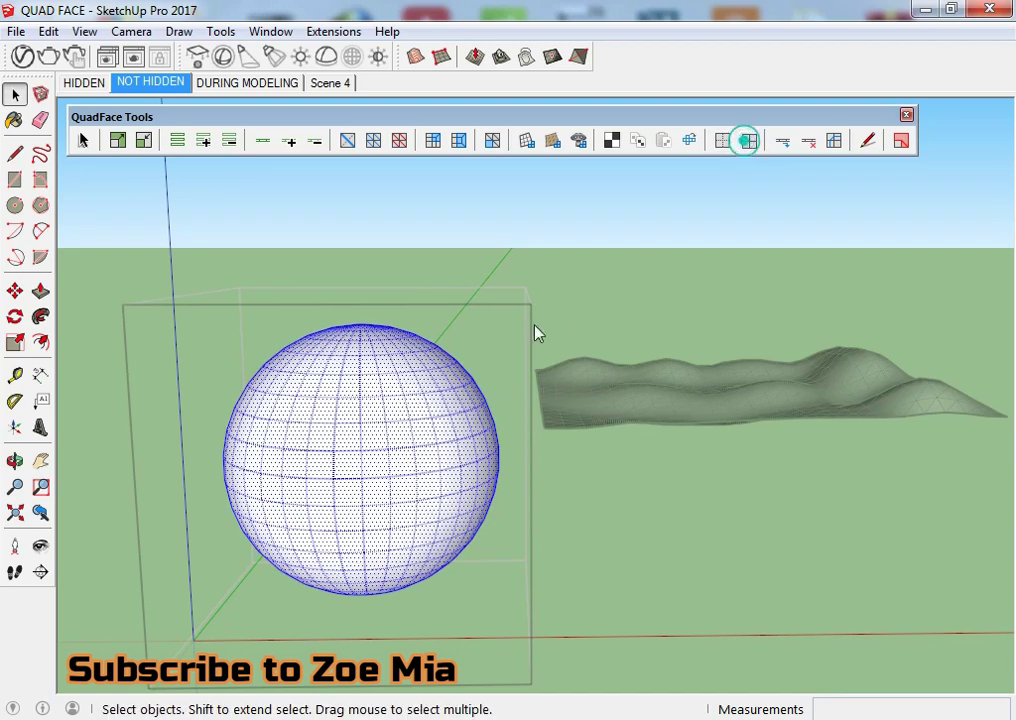
pyautogui.scroll(3, 535, 331)
pyautogui.click(345, 549)
pyautogui.moveTo(336, 540)
pyautogui.mouseDown(button='middle')
pyautogui.moveTo(327, 437)
pyautogui.moveTo(181, 195)
pyautogui.mouseUp(button='middle')
pyautogui.click(329, 424)
pyautogui.click(179, 145)
pyautogui.click(261, 142)
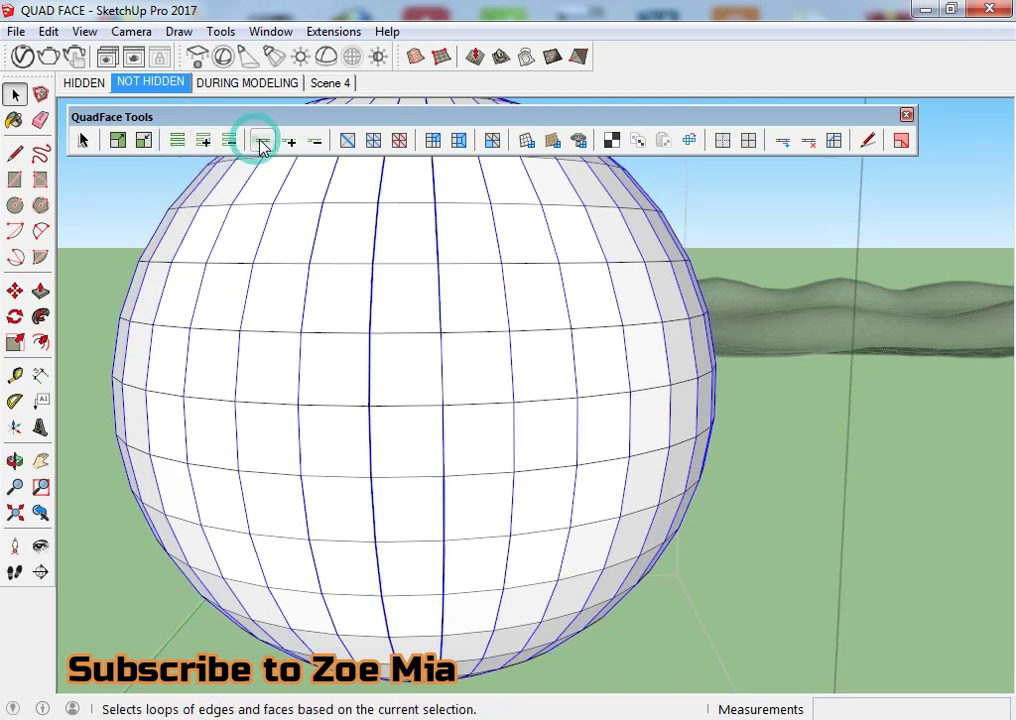
# Step: Extend single sphere edges into vertical loops, shrink a loop, and select the middle ring
pyautogui.click(370, 392)
pyautogui.click(262, 141)
pyautogui.click(443, 390)
pyautogui.click(289, 141)
pyautogui.click(316, 142)
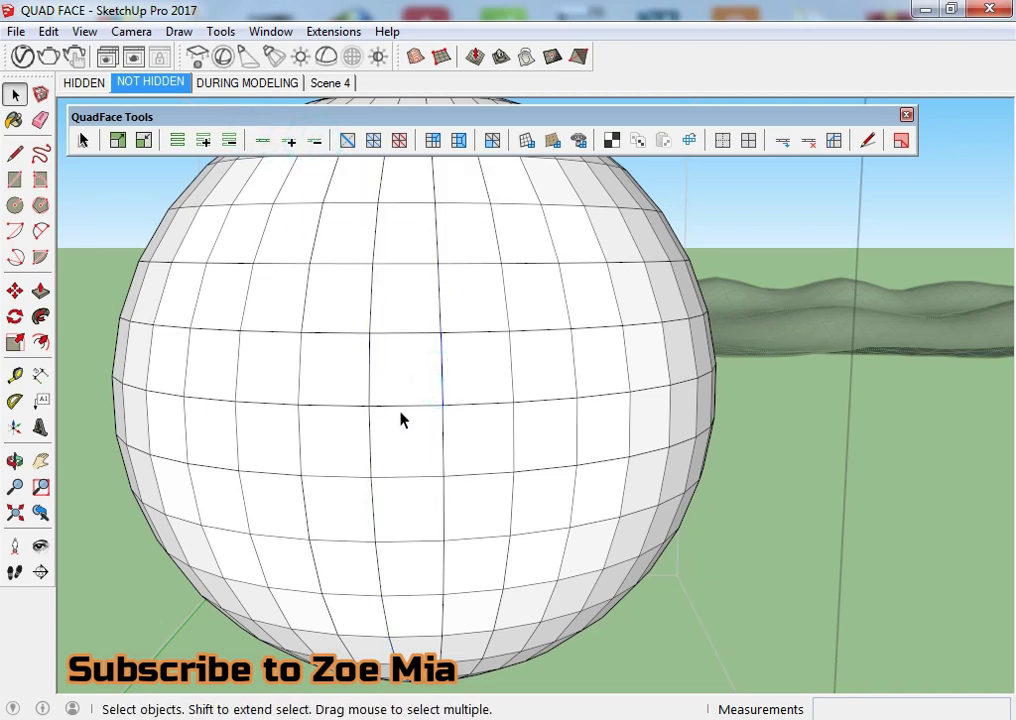
pyautogui.click(204, 142)
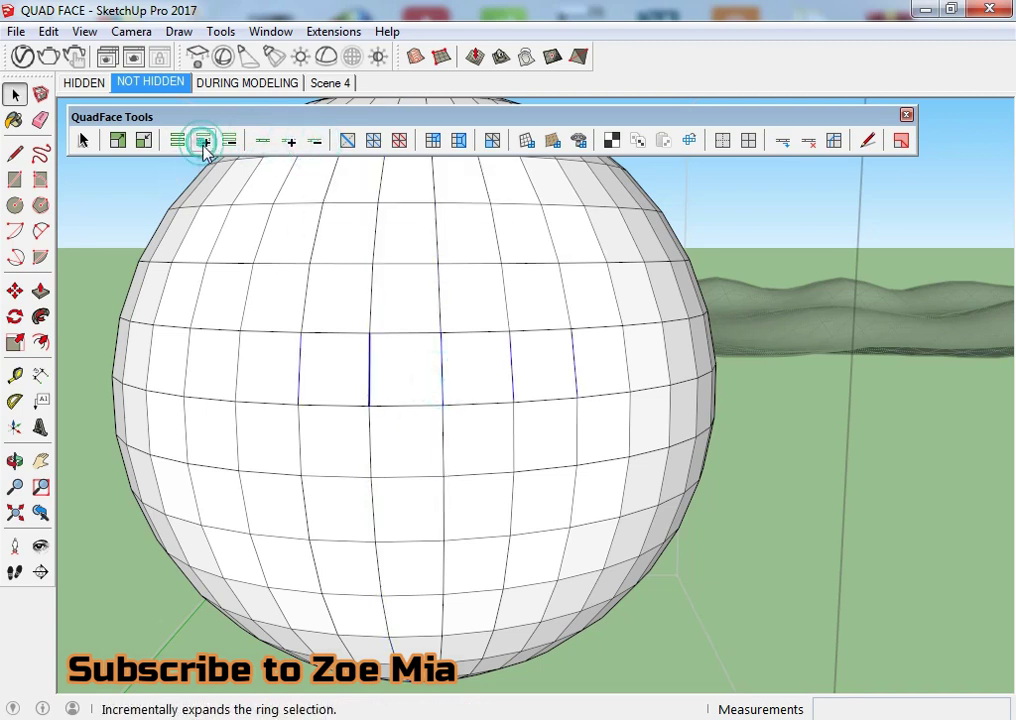
# Step: Extend a centre edge to a loop, shrink it back, then add adjacent vertical loops
pyautogui.click(370, 372)
pyautogui.click(263, 141)
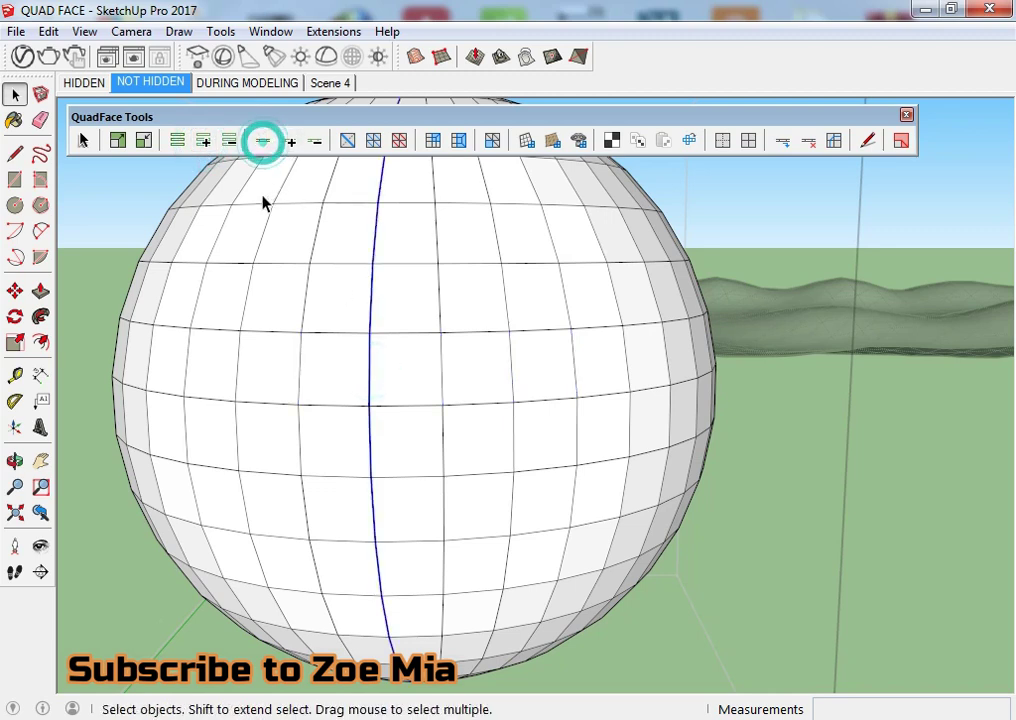
pyautogui.click(371, 369)
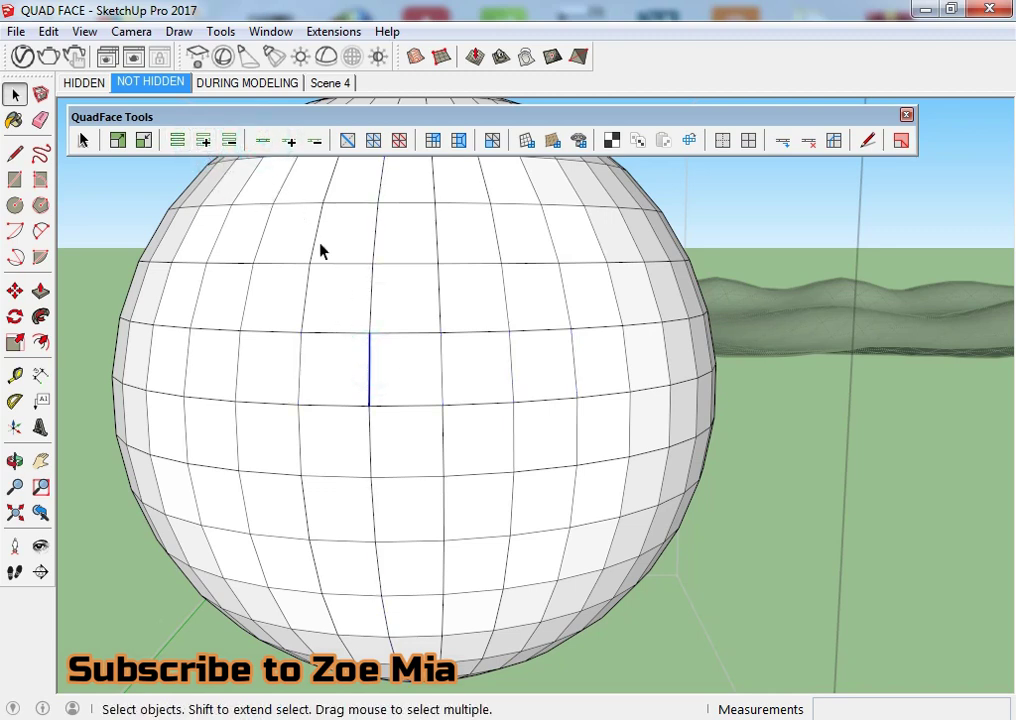
pyautogui.click(203, 141)
pyautogui.moveTo(370, 488)
pyautogui.mouseDown(button='middle')
pyautogui.moveTo(369, 423)
pyautogui.moveTo(229, 283)
pyautogui.mouseUp(button='middle')
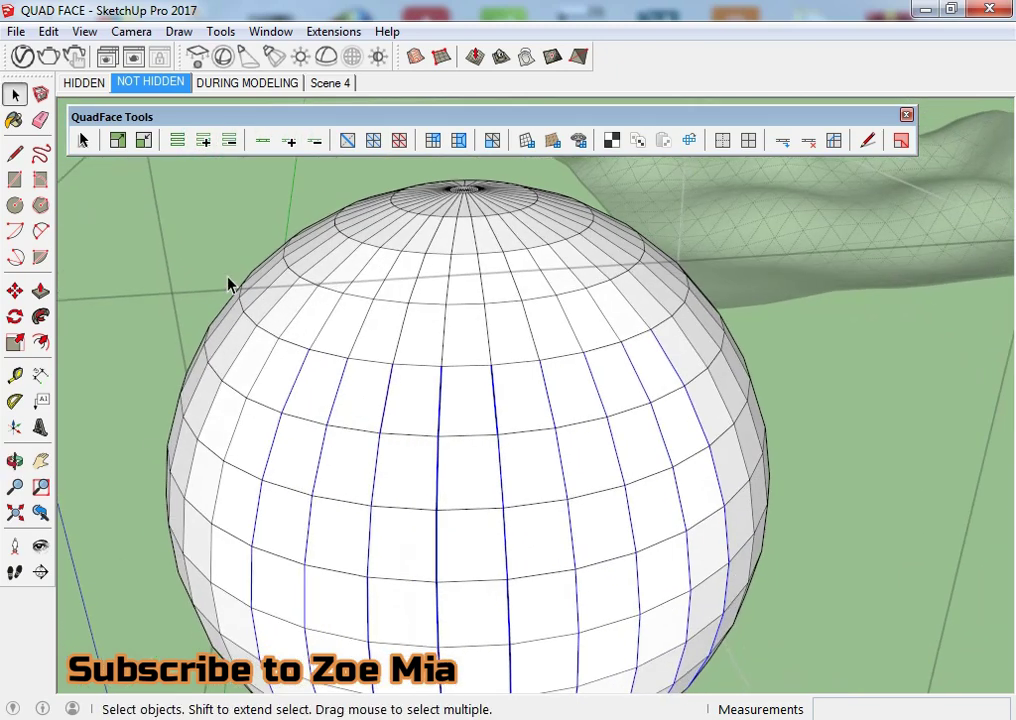
pyautogui.scroll(-3, 229, 283)
pyautogui.scroll(-3, 270, 329)
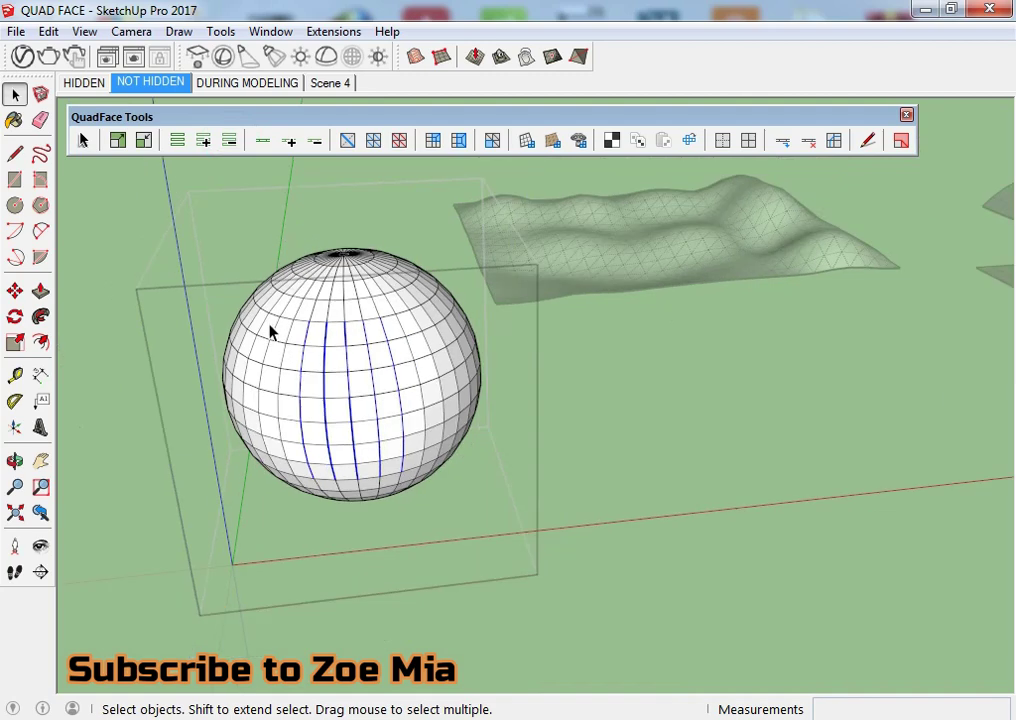
# Step: Start a Move copy of the selected loops, then cancel it and clear the selection
pyautogui.press('m')
pyautogui.press('ctrl')
pyautogui.click(438, 528)
pyautogui.moveTo(210, 538)
pyautogui.mouseDown(button='middle')
pyautogui.moveTo(544, 545)
pyautogui.moveTo(236, 577)
pyautogui.mouseUp(button='middle')
pyautogui.press('Escape')
pyautogui.press('space')
pyautogui.scroll(-1, 389, 613)
pyautogui.moveTo(410, 594)
pyautogui.mouseDown(button='middle')
pyautogui.moveTo(531, 481)
pyautogui.moveTo(410, 599)
pyautogui.mouseUp(button='middle')
# Step: Select a vertical edge on the terrain mesh and extend it into a full loop
pyautogui.scroll(4, 466, 434)
pyautogui.scroll(-1, 468, 442)
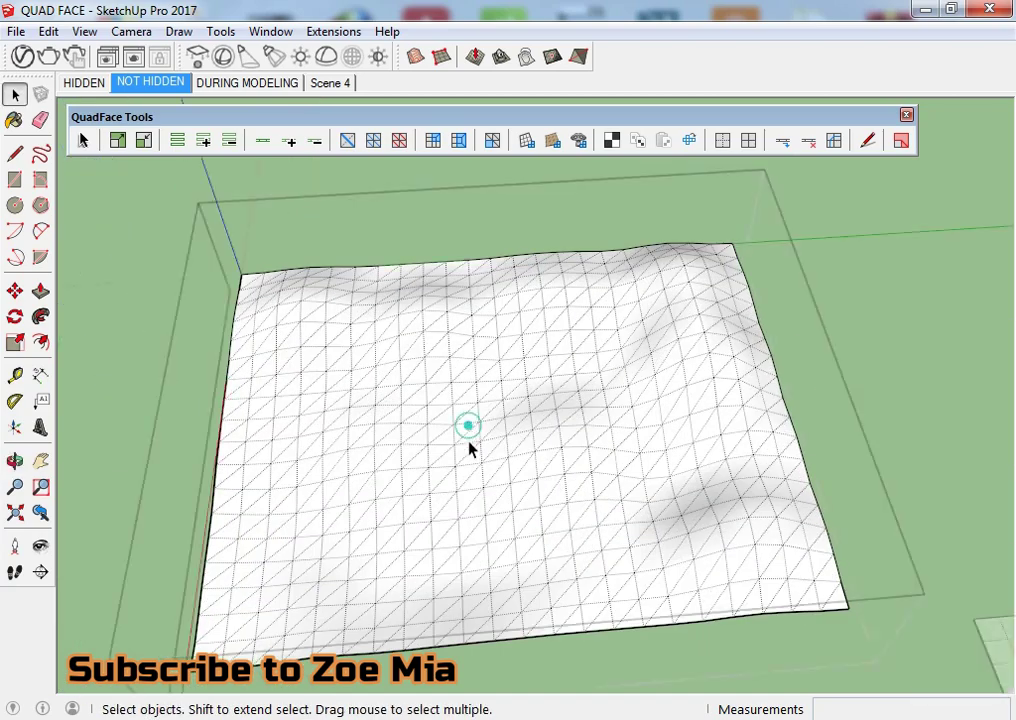
pyautogui.scroll(3, 471, 470)
pyautogui.scroll(2, 460, 505)
pyautogui.scroll(2, 428, 490)
pyautogui.scroll(2, 405, 467)
pyautogui.click(404, 458)
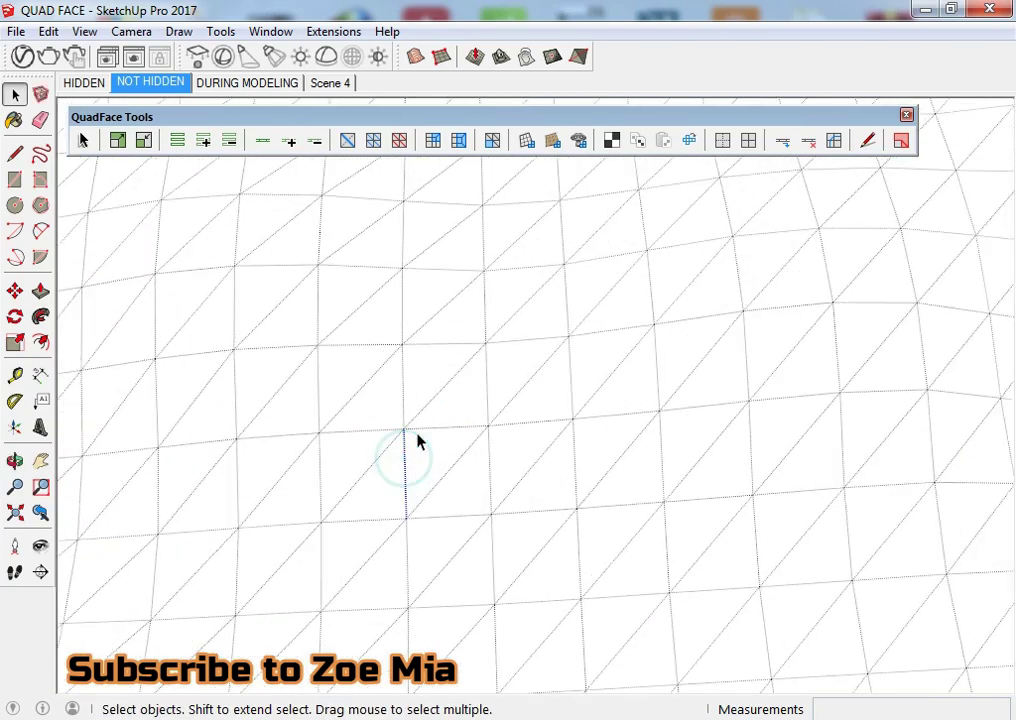
pyautogui.click(262, 141)
pyautogui.scroll(-1, 330, 307)
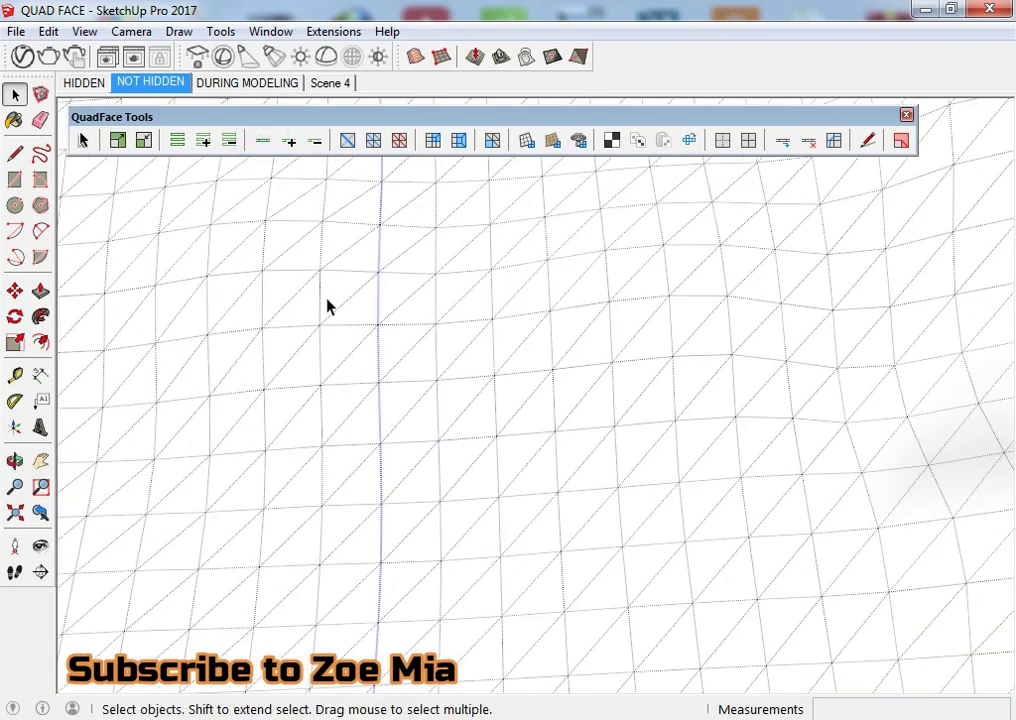
# Step: Try ring, grow-ring and loop selections on the triangulated terrain mesh
pyautogui.click(401, 439)
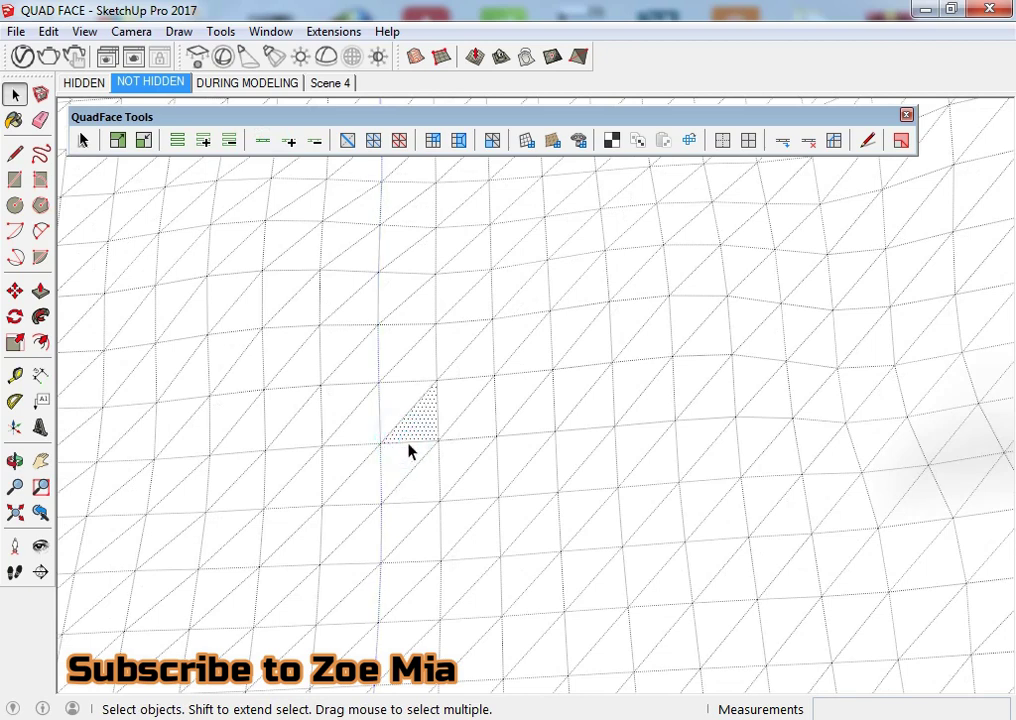
pyautogui.click(178, 141)
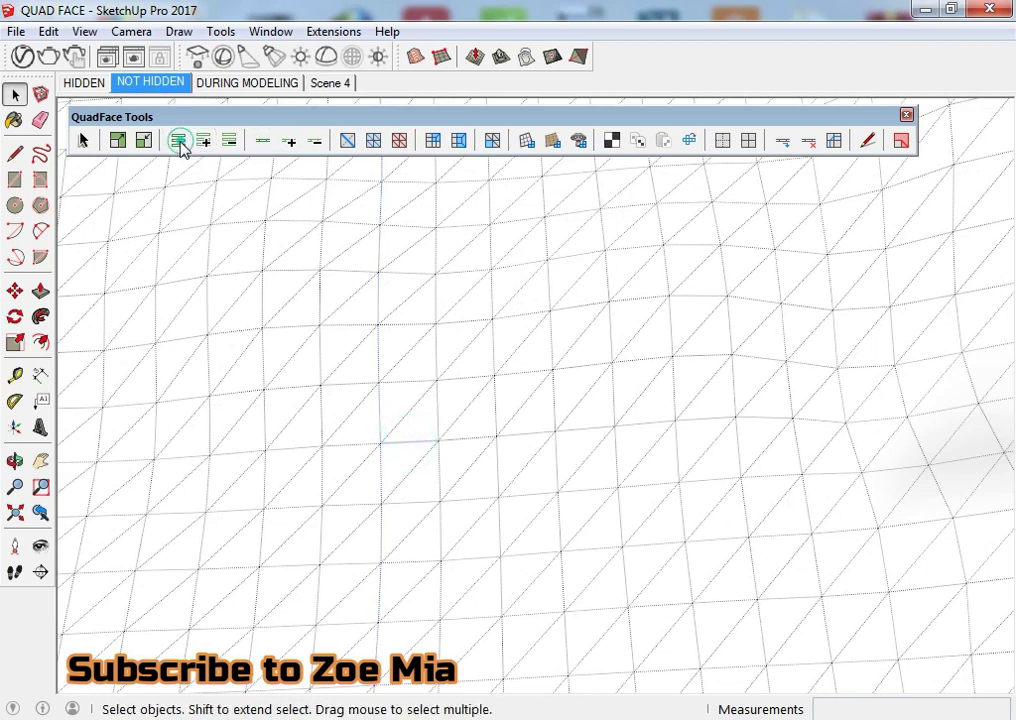
pyautogui.click(206, 144)
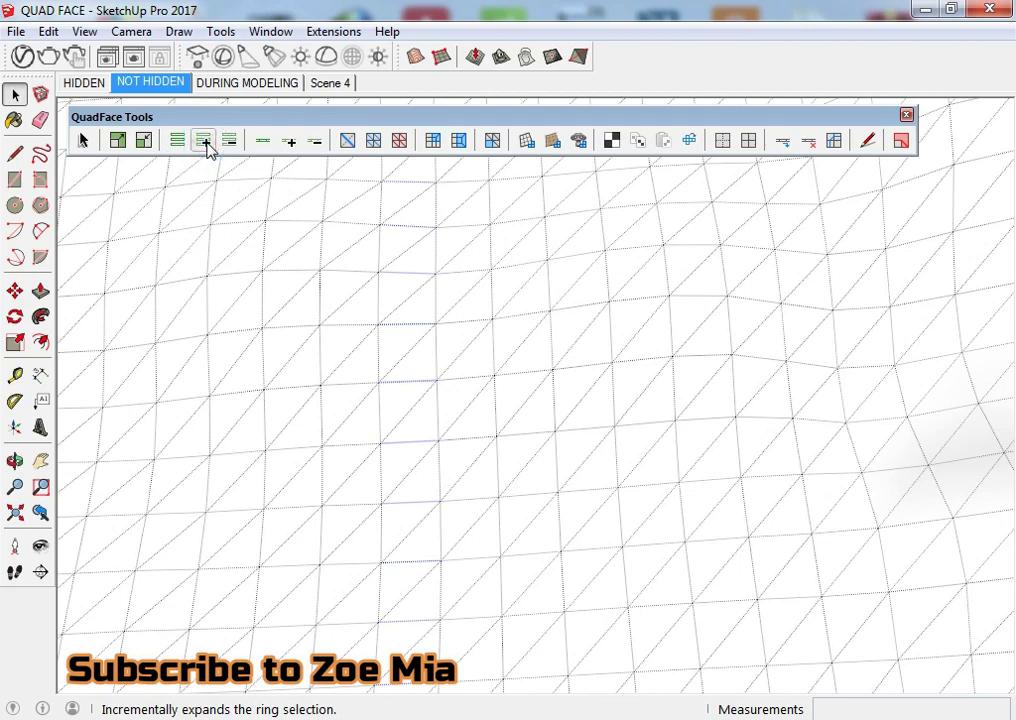
pyautogui.click(261, 146)
pyautogui.scroll(-5, 403, 415)
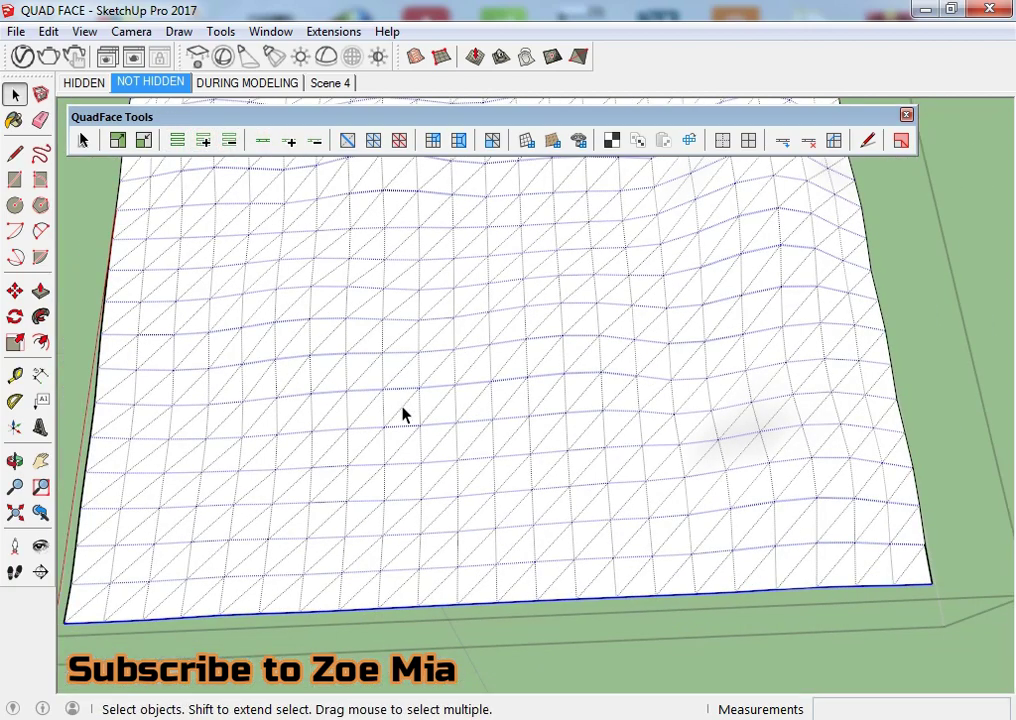
pyautogui.scroll(-5, 403, 415)
pyautogui.moveTo(415, 424); pyautogui.dragTo(415, 354, button='middle')
# Step: Grow a horizontal sphere edge into a full loop and extend it to all horizontal rings
pyautogui.scroll(5, 431, 617)
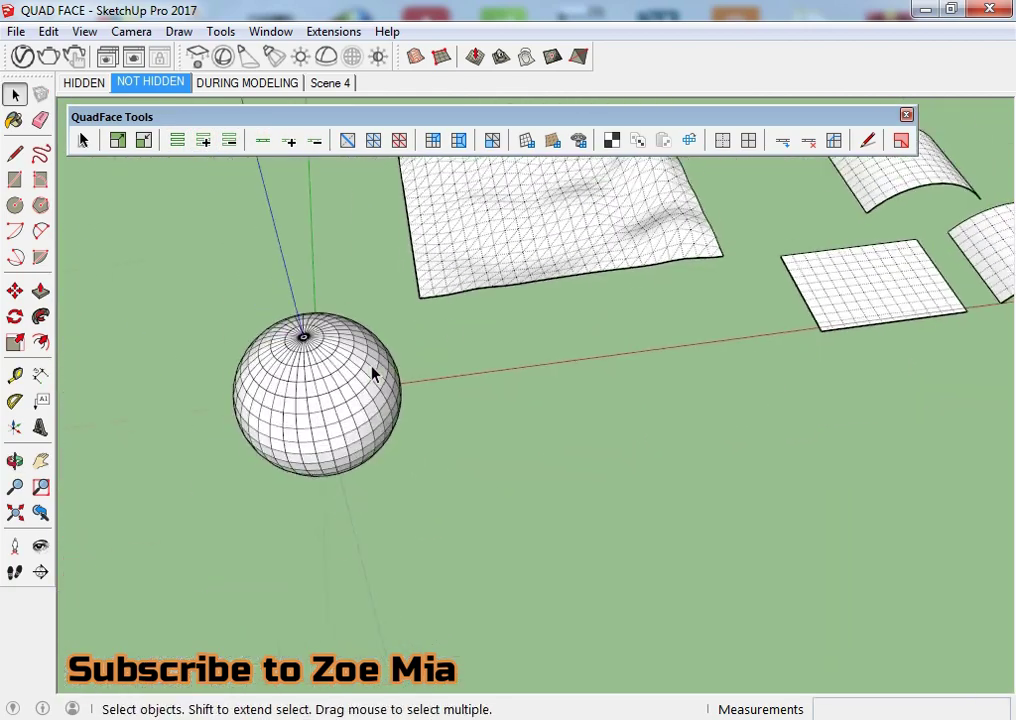
pyautogui.scroll(3, 373, 373)
pyautogui.moveTo(374, 476)
pyautogui.mouseDown(button='middle')
pyautogui.moveTo(356, 544)
pyautogui.moveTo(378, 456)
pyautogui.mouseUp(button='middle')
pyautogui.scroll(2, 378, 456)
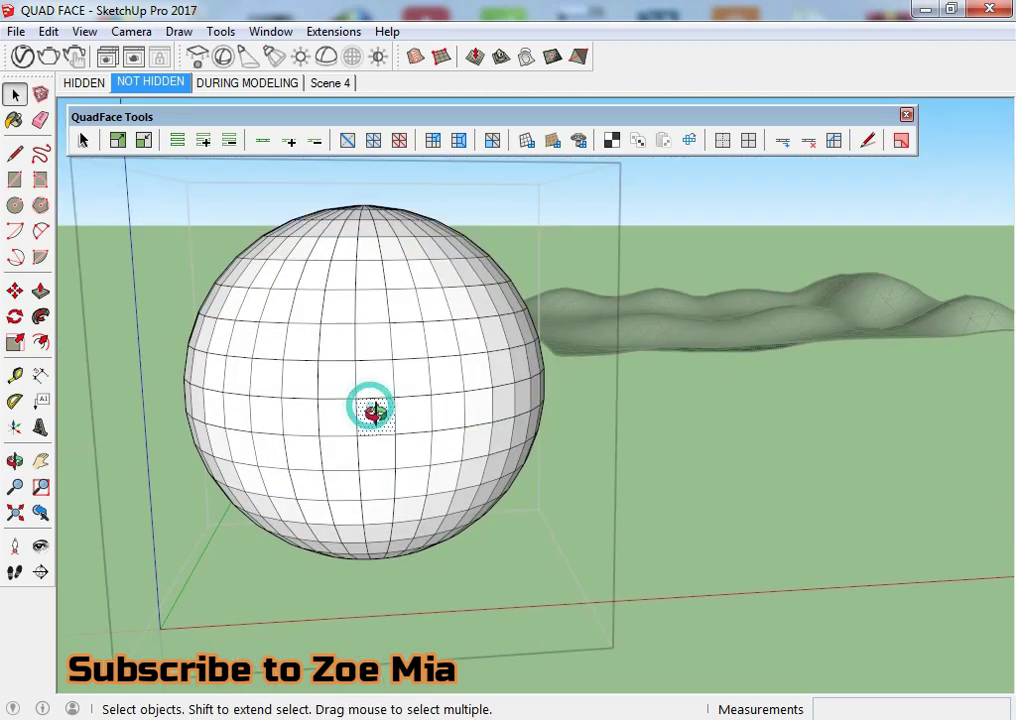
pyautogui.scroll(2, 372, 410)
pyautogui.click(359, 390)
pyautogui.click(263, 142)
pyautogui.click(177, 141)
# Step: Grow a vertical sphere edge into a full loop and add all vertical edge rings
pyautogui.keyDown('ctrl'); pyautogui.click(334, 350); pyautogui.keyUp('ctrl')
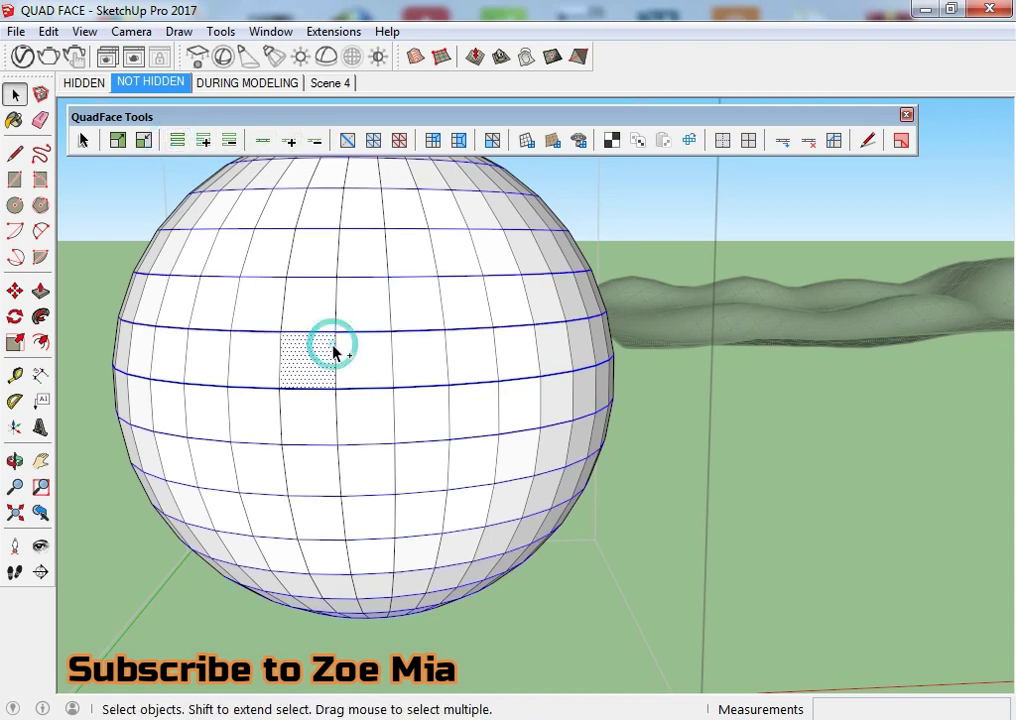
pyautogui.keyDown('ctrl'); pyautogui.click(336, 350); pyautogui.keyUp('ctrl')
pyautogui.click(265, 145)
pyautogui.click(177, 141)
pyautogui.scroll(-3, 392, 345)
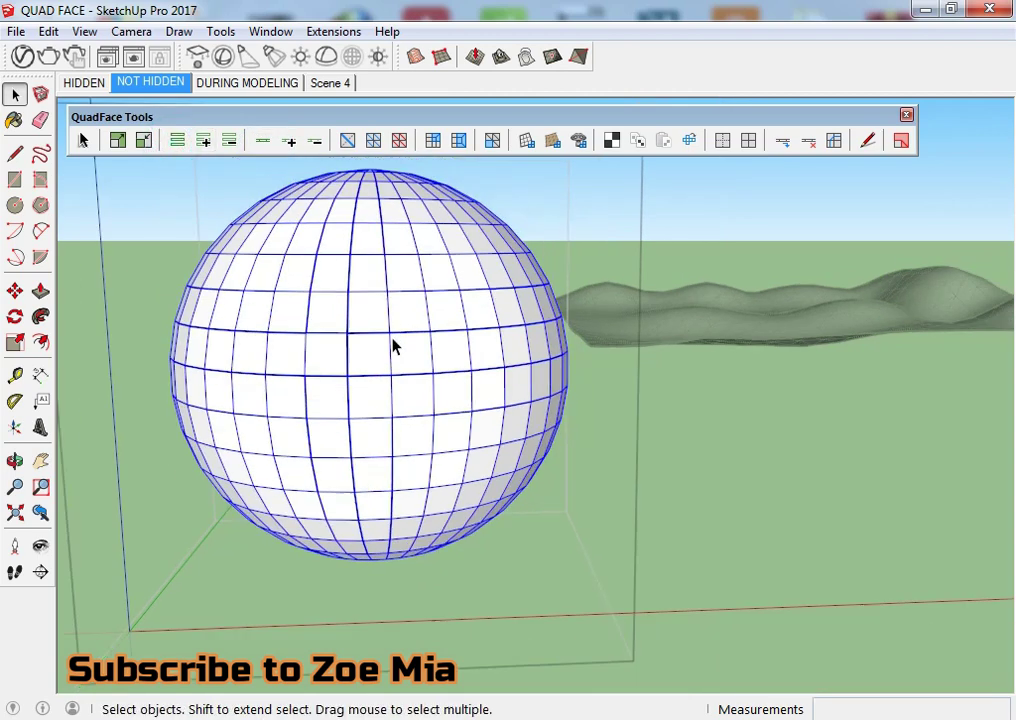
pyautogui.scroll(-2, 400, 376)
# Step: Paste the copied sphere edges, place the wireframe copy left of the solid sphere, and select it
pyautogui.click(428, 545)
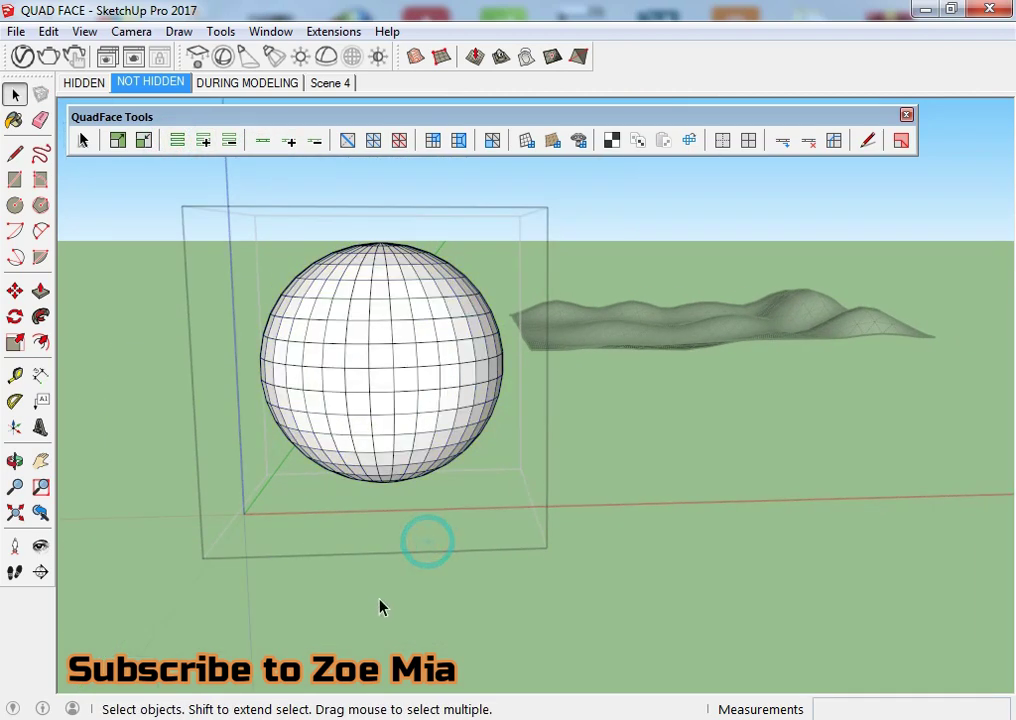
pyautogui.moveTo(378, 600); pyautogui.dragTo(352, 515, button='middle')
pyautogui.hotkey('ctrl', 'v')
pyautogui.moveTo(276, 478); pyautogui.dragTo(315, 504, button='middle')
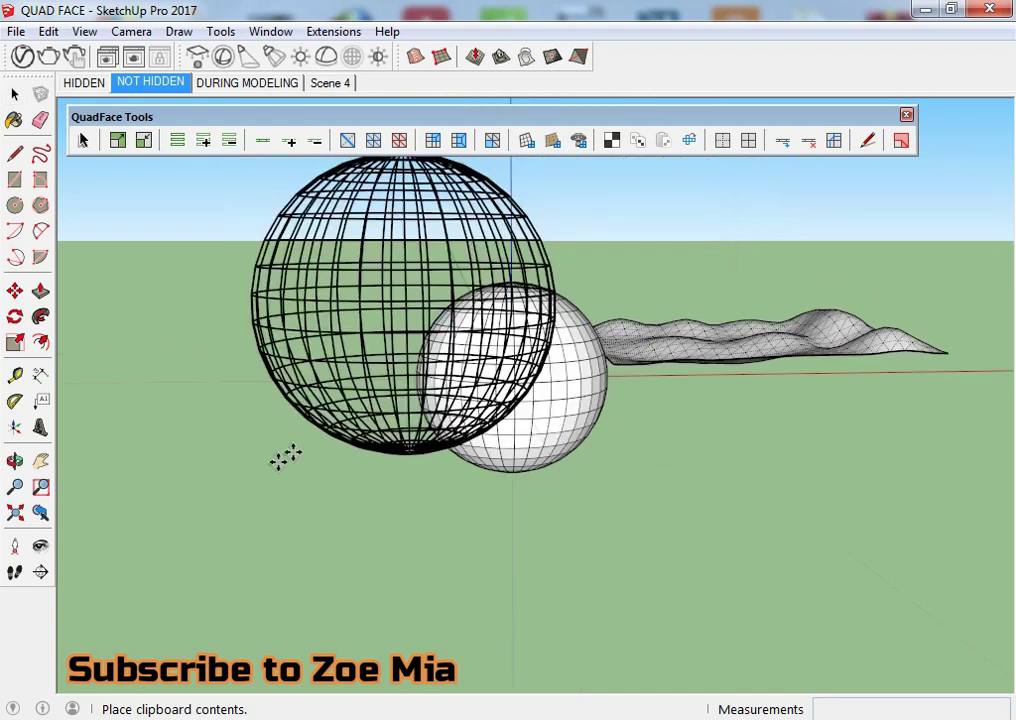
pyautogui.click(338, 446)
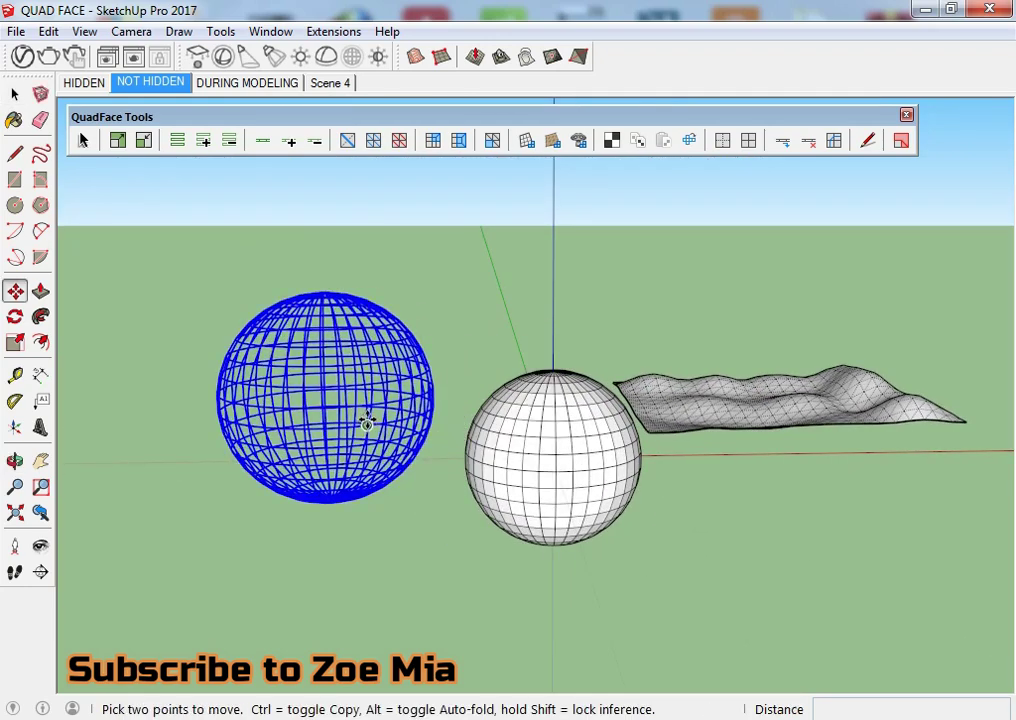
pyautogui.moveTo(370, 420); pyautogui.dragTo(372, 492)
pyautogui.moveTo(468, 577); pyautogui.dragTo(399, 568)
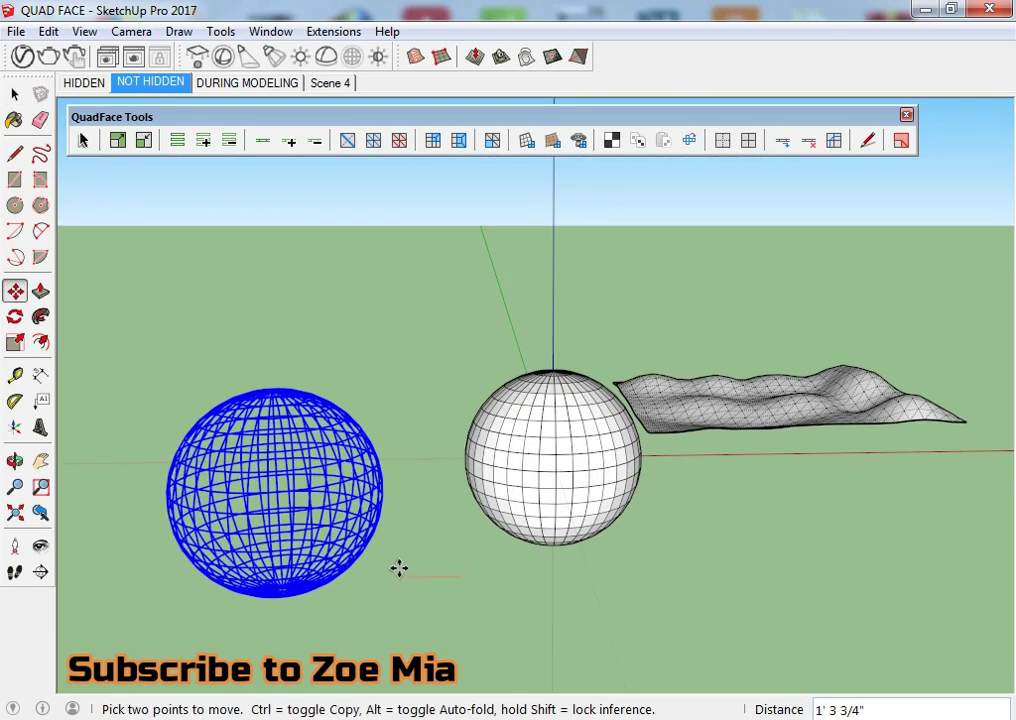
pyautogui.press('space')
pyautogui.scroll(2, 331, 485)
pyautogui.scroll(2, 318, 490)
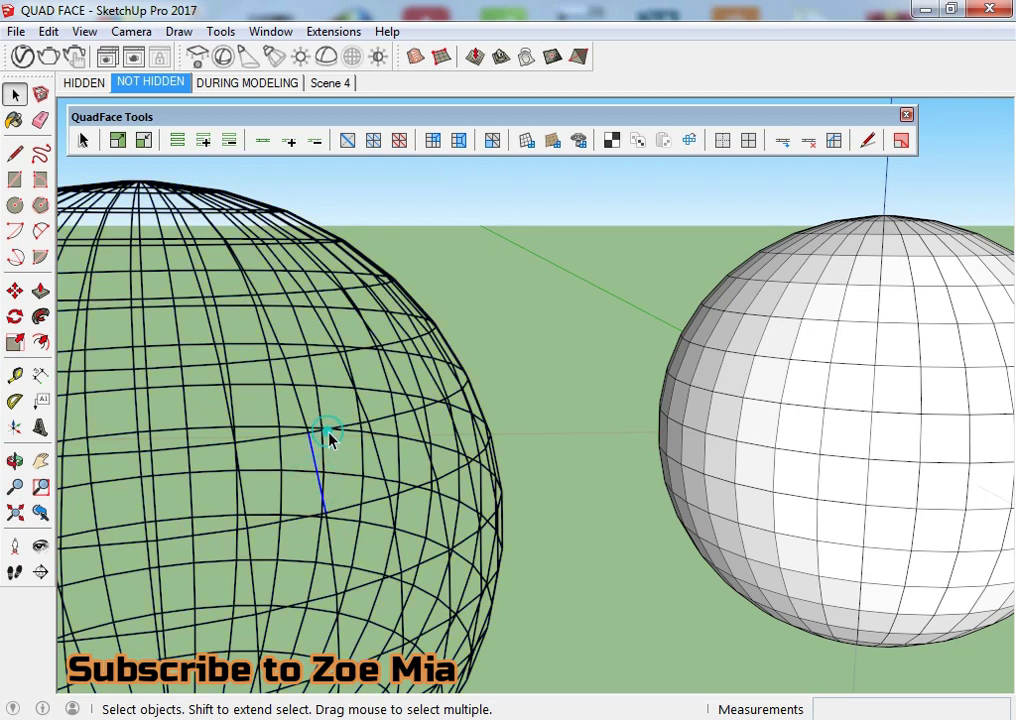
pyautogui.scroll(-5, 330, 440)
pyautogui.moveTo(220, 276); pyautogui.dragTo(485, 650)
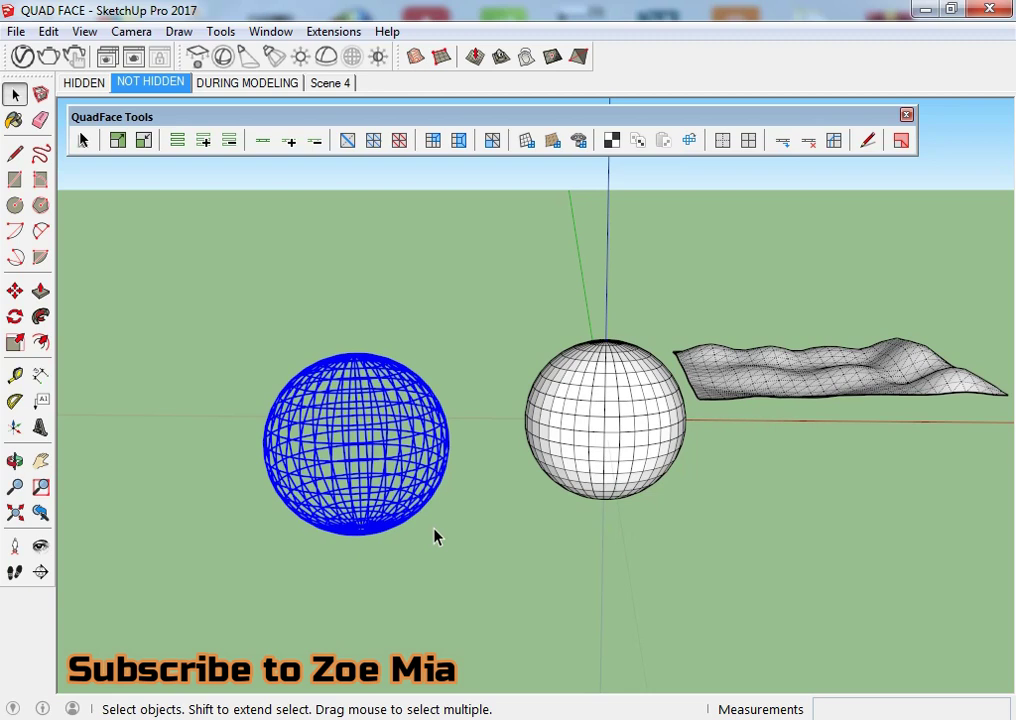
# Step: Enable JHS PowerBar and convert the wireframe edges into 1/2" tubes, each tube grouped
pyautogui.rightClick(413, 56)
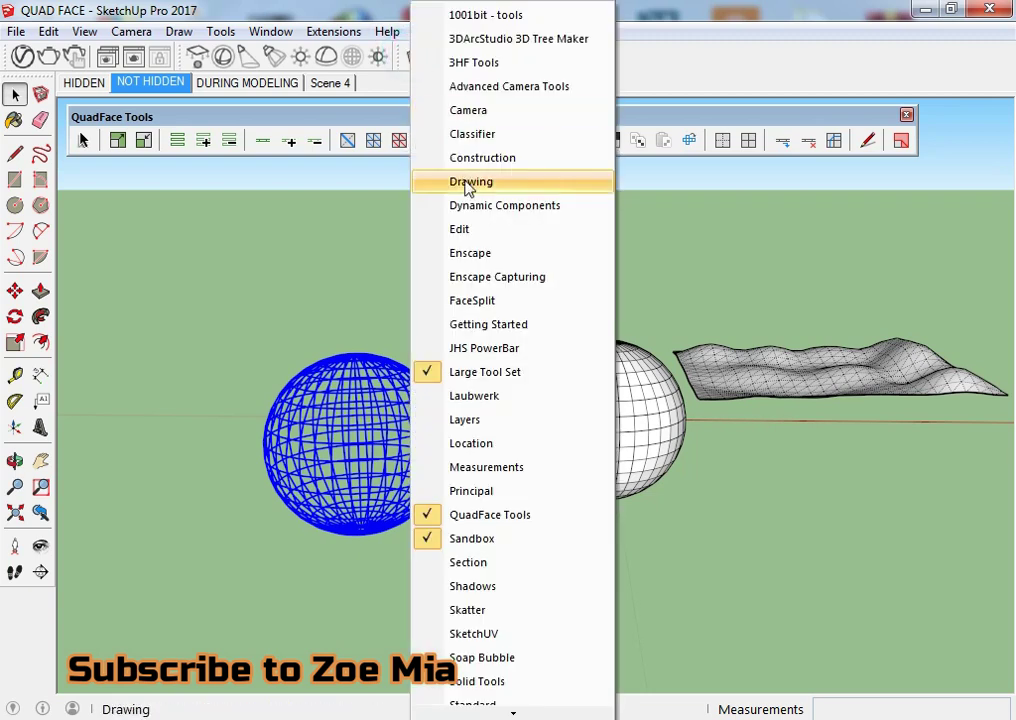
pyautogui.click(478, 348)
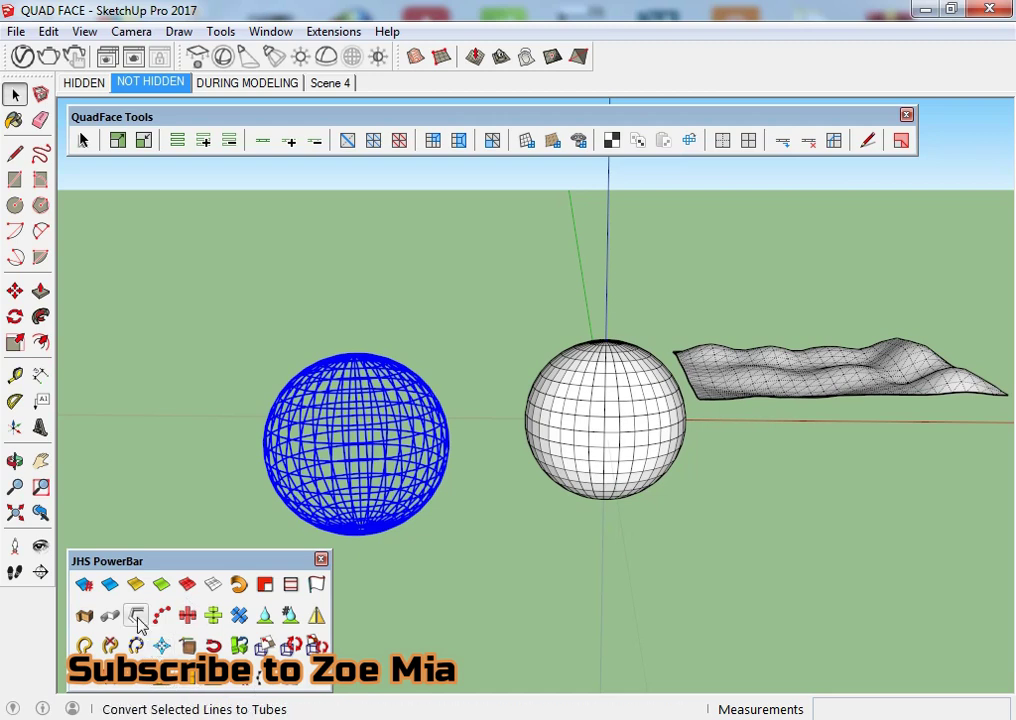
pyautogui.click(138, 619)
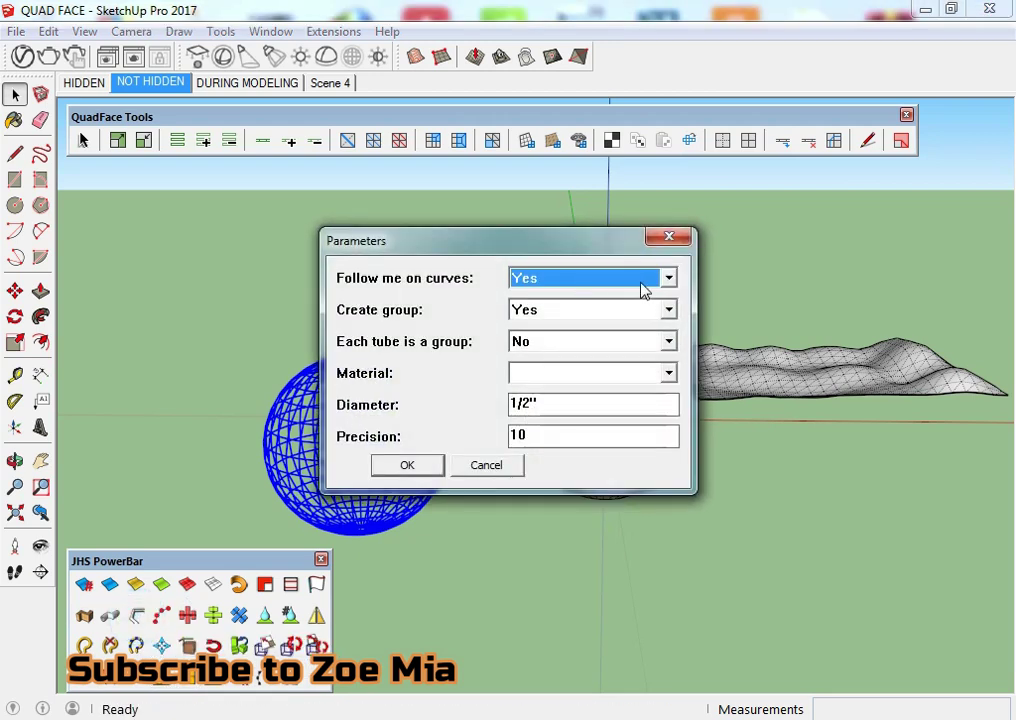
pyautogui.click(545, 318)
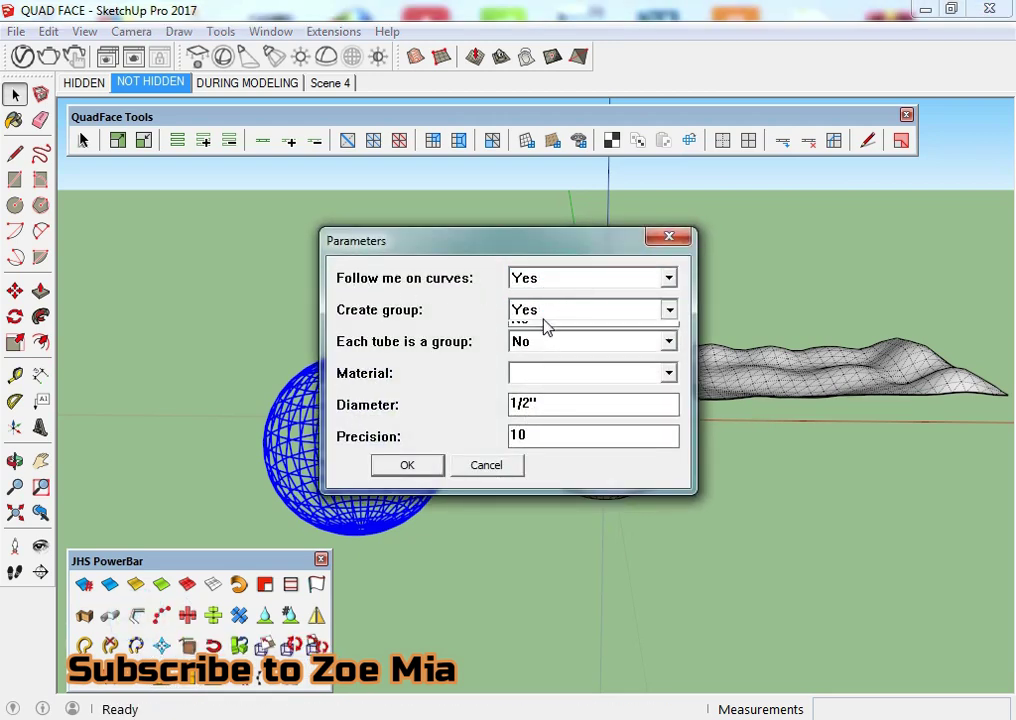
pyautogui.click(589, 344)
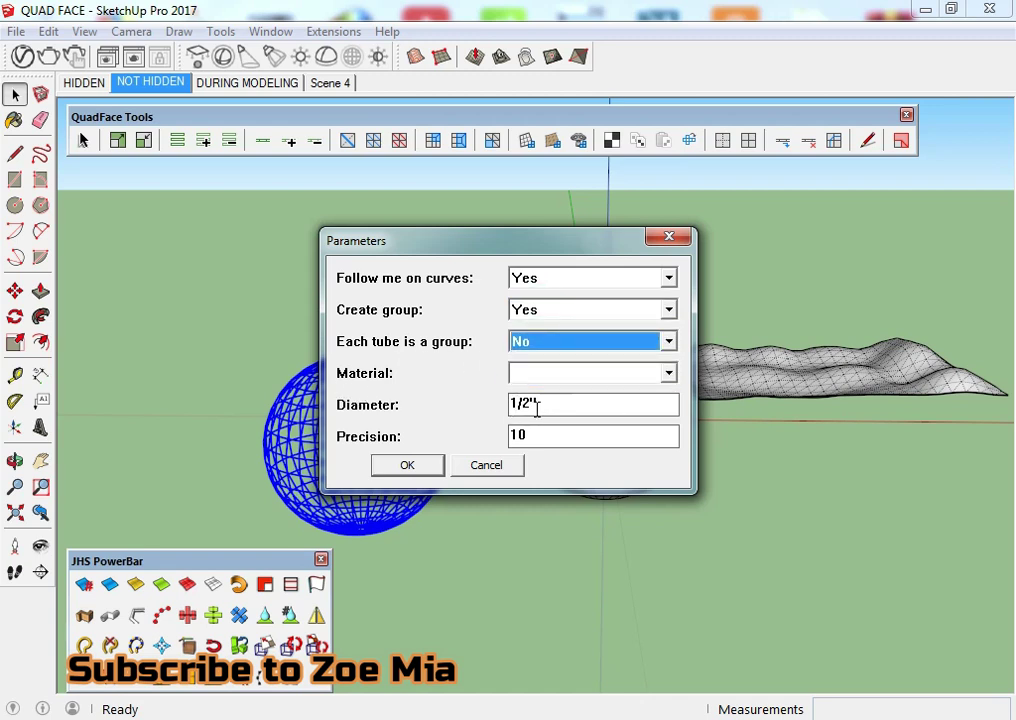
pyautogui.click(407, 466)
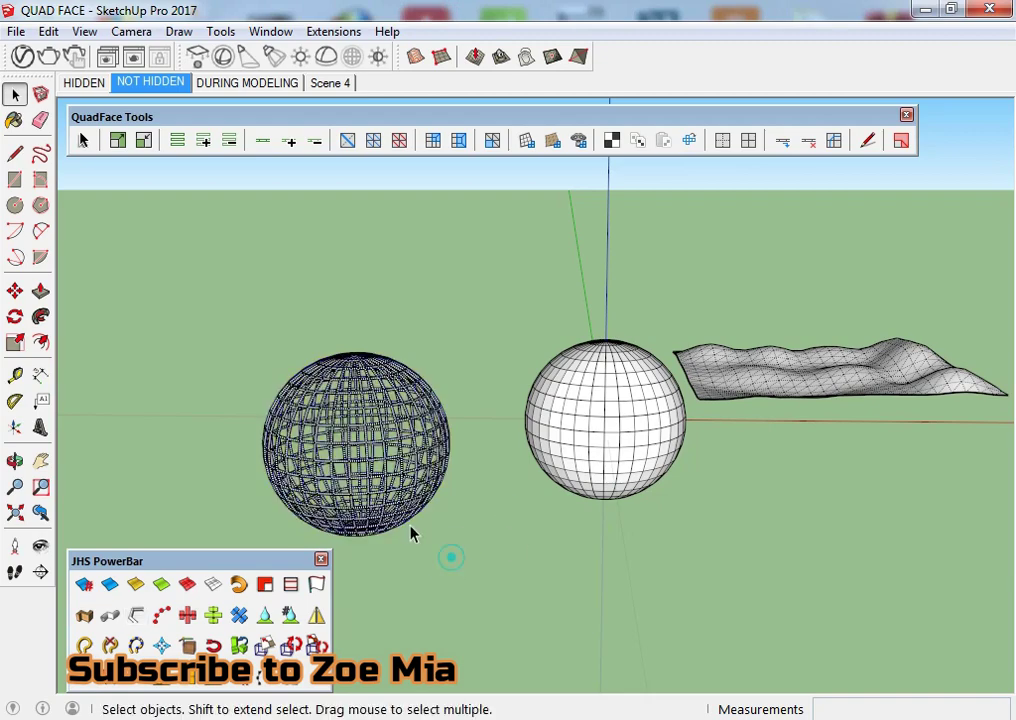
# Step: Orbit around the tube sphere and turn off Hidden Geometry in the View menu
pyautogui.scroll(3, 401, 438)
pyautogui.scroll(5, 431, 501)
pyautogui.moveTo(431, 501); pyautogui.dragTo(585, 470, button='middle')
pyautogui.scroll(-2, 585, 470)
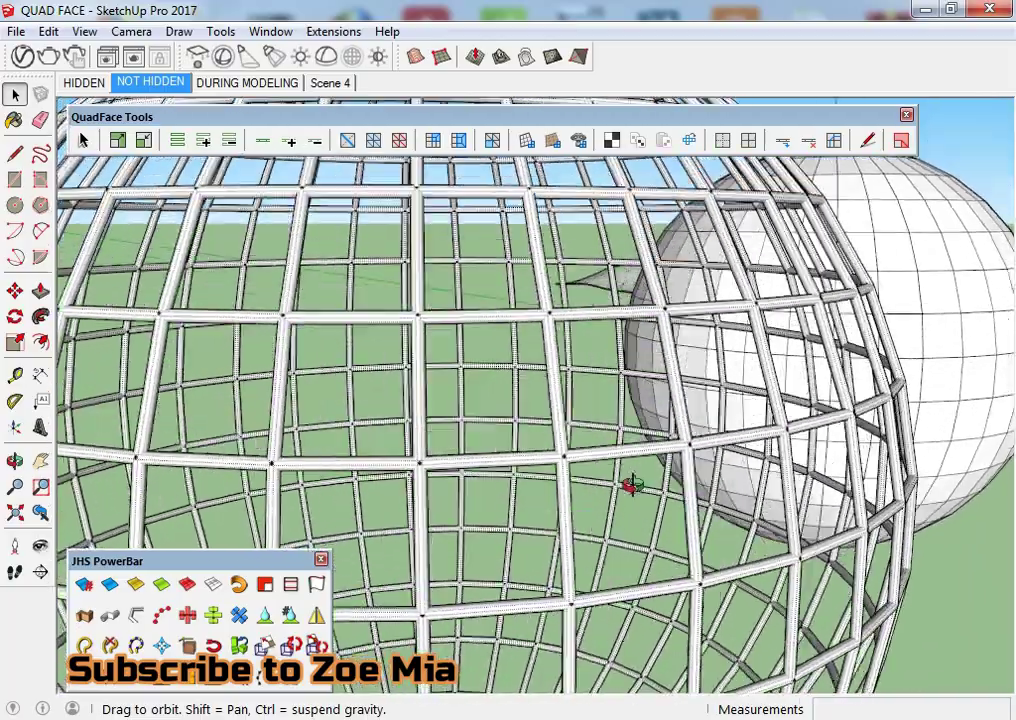
pyautogui.scroll(-5, 481, 418)
pyautogui.moveTo(481, 418); pyautogui.dragTo(431, 407, button='middle')
pyautogui.click(15, 94)
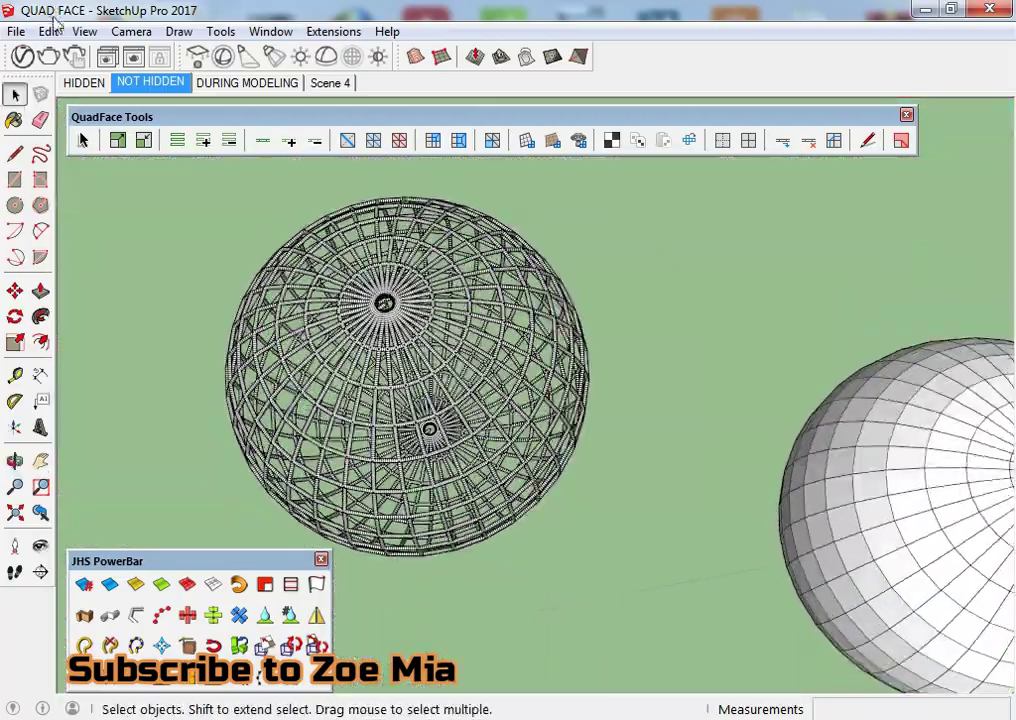
pyautogui.click(48, 31)
pyautogui.click(104, 112)
# Step: Zoom back out, open the wavy surface group for editing, and select its surface
pyautogui.moveTo(370, 495)
pyautogui.mouseDown(button='middle')
pyautogui.moveTo(585, 438)
pyautogui.moveTo(306, 323)
pyautogui.moveTo(440, 450)
pyautogui.moveTo(443, 546)
pyautogui.mouseUp(button='middle')
pyautogui.scroll(3, 585, 438)
pyautogui.scroll(-3, 445, 454)
pyautogui.scroll(3, 390, 426)
pyautogui.scroll(-3, 397, 350)
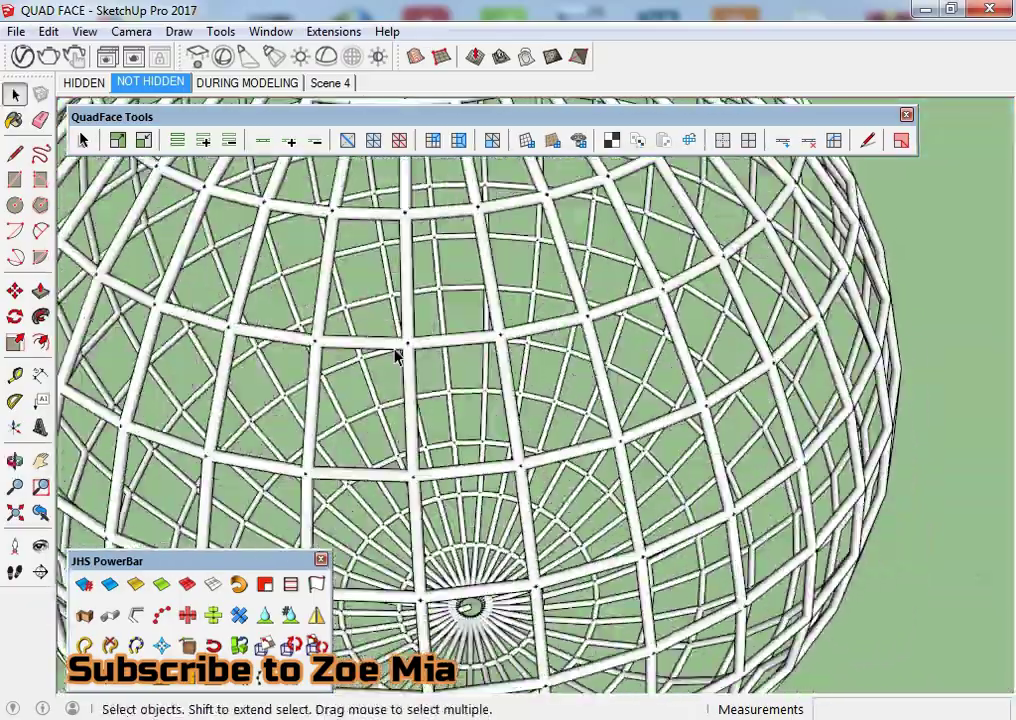
pyautogui.scroll(-3, 358, 350)
pyautogui.scroll(-3, 399, 404)
pyautogui.moveTo(399, 404)
pyautogui.mouseDown(button='middle')
pyautogui.moveTo(614, 372)
pyautogui.moveTo(399, 447)
pyautogui.moveTo(404, 401)
pyautogui.moveTo(426, 476)
pyautogui.moveTo(390, 249)
pyautogui.mouseUp(button='middle')
pyautogui.doubleClick(463, 374)
pyautogui.click(397, 431)
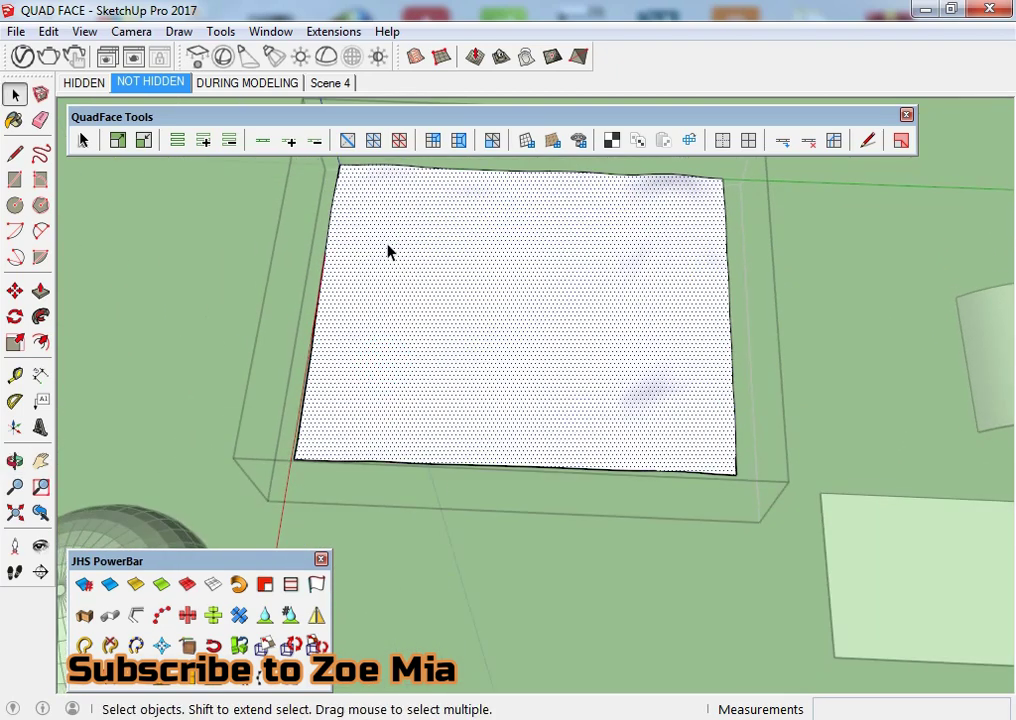
# Step: Select the wavy surface's quad grid edges as full rings and loops
pyautogui.click(83, 140)
pyautogui.scroll(3, 497, 345)
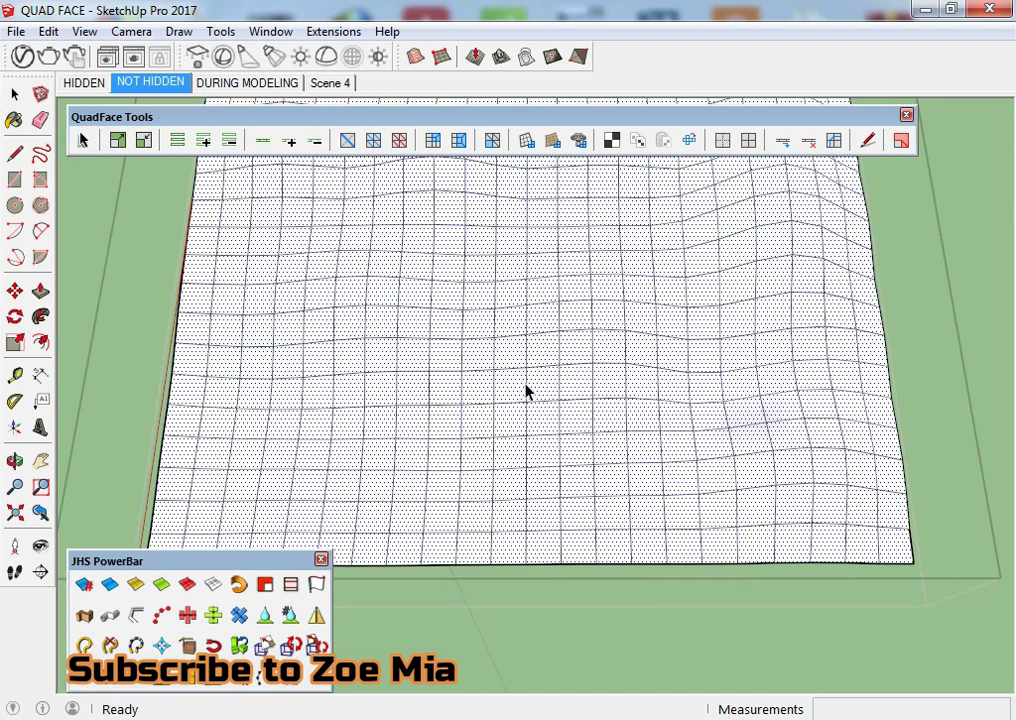
pyautogui.hotkey('ctrl', 't')
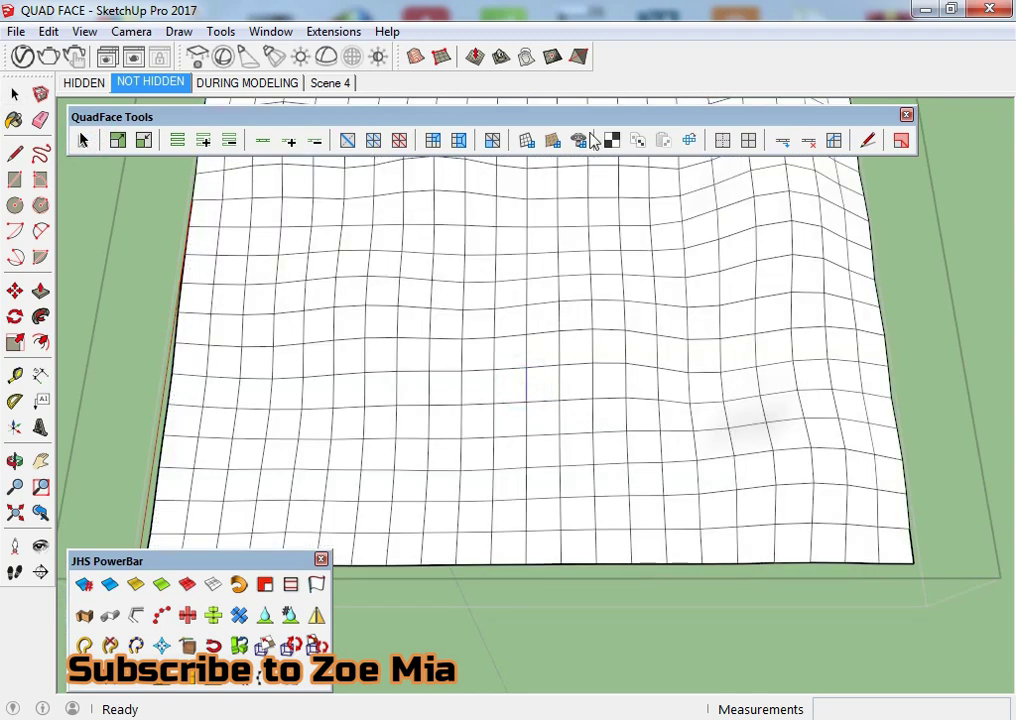
pyautogui.moveTo(565, 116); pyautogui.dragTo(602, 137)
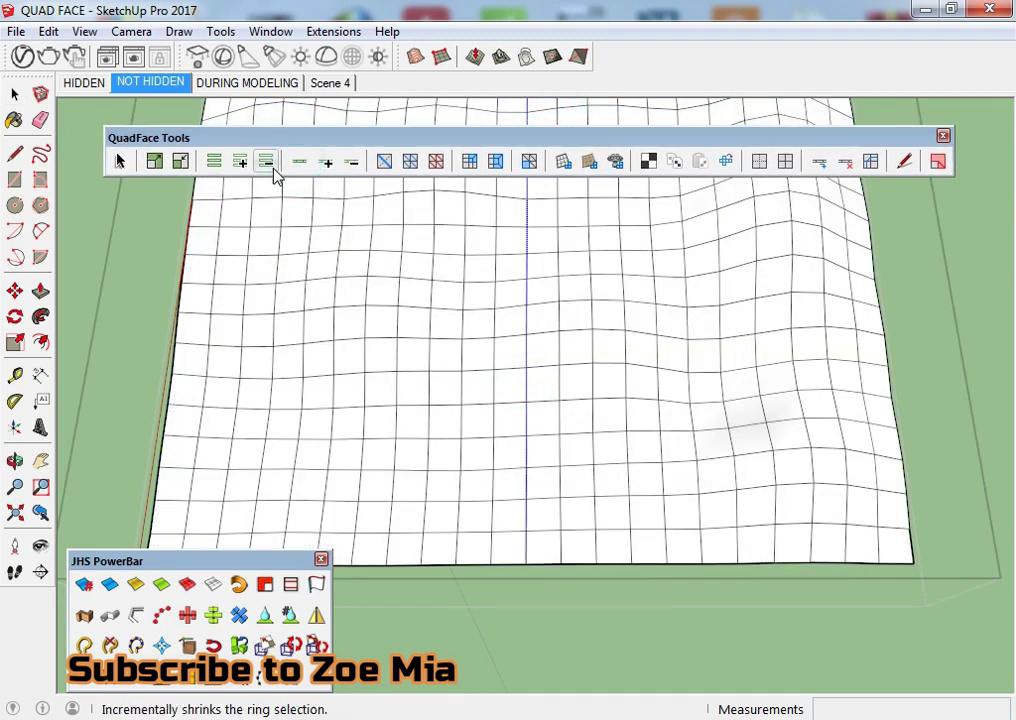
pyautogui.click(213, 161)
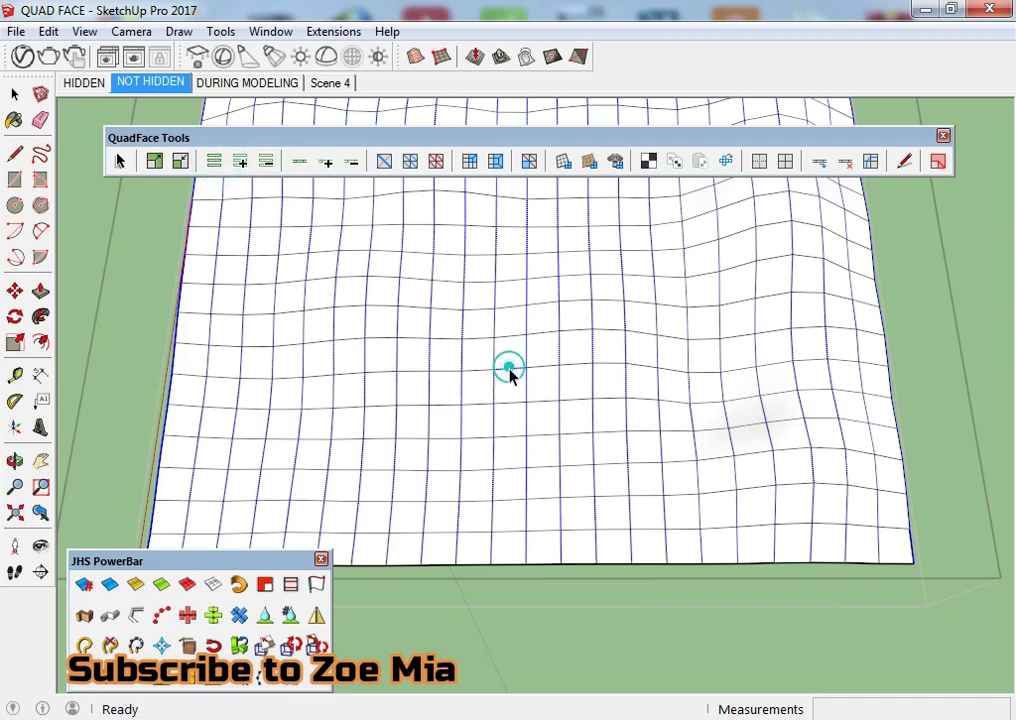
pyautogui.click(297, 164)
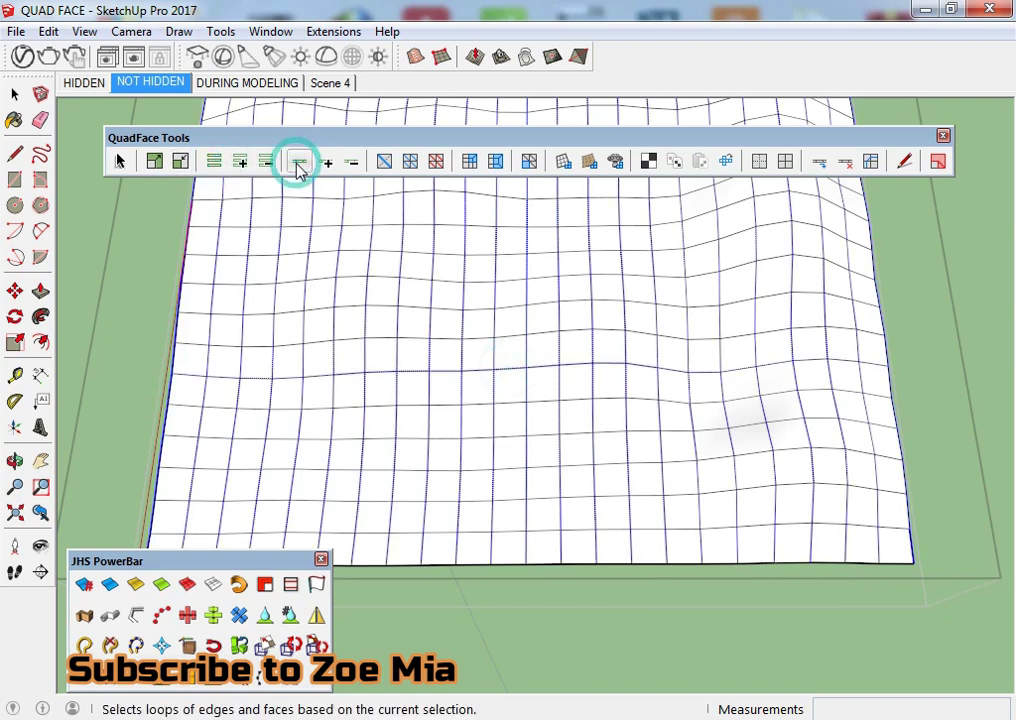
pyautogui.click(213, 161)
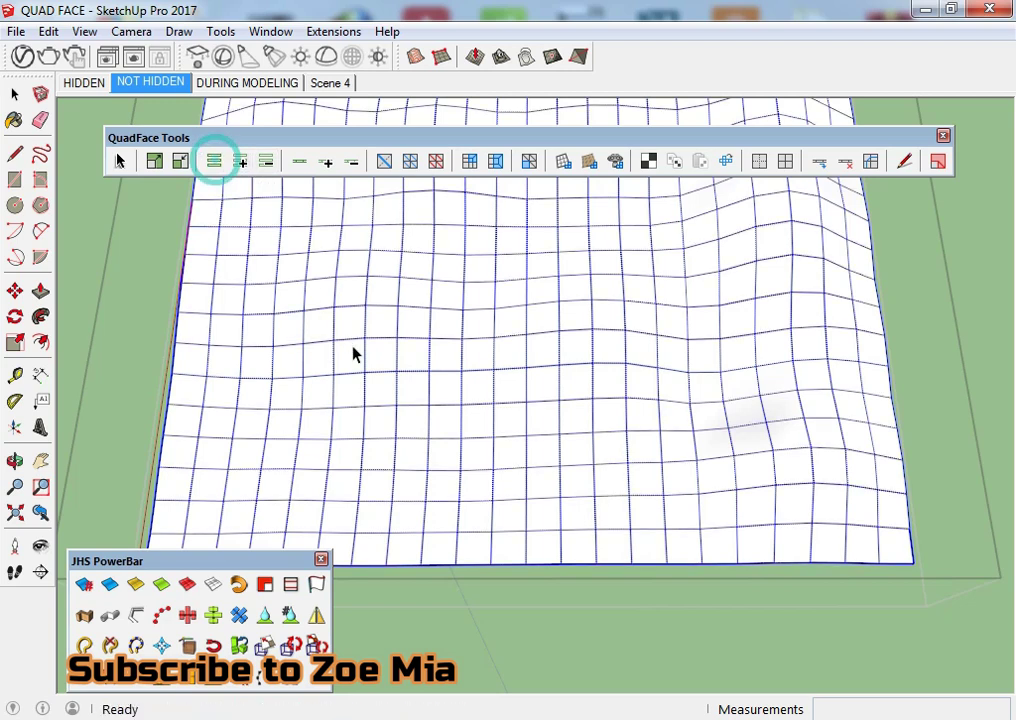
# Step: Leave the group, view the model from above, and paste the copied edge grid
pyautogui.scroll(-5, 352, 354)
pyautogui.scroll(-3, 367, 358)
pyautogui.keyDown('shift'); pyautogui.moveTo(367, 358); pyautogui.dragTo(367, 388, button='middle'); pyautogui.keyUp('shift')
pyautogui.click(327, 344)
pyautogui.moveTo(280, 380); pyautogui.dragTo(340, 380, button='middle')
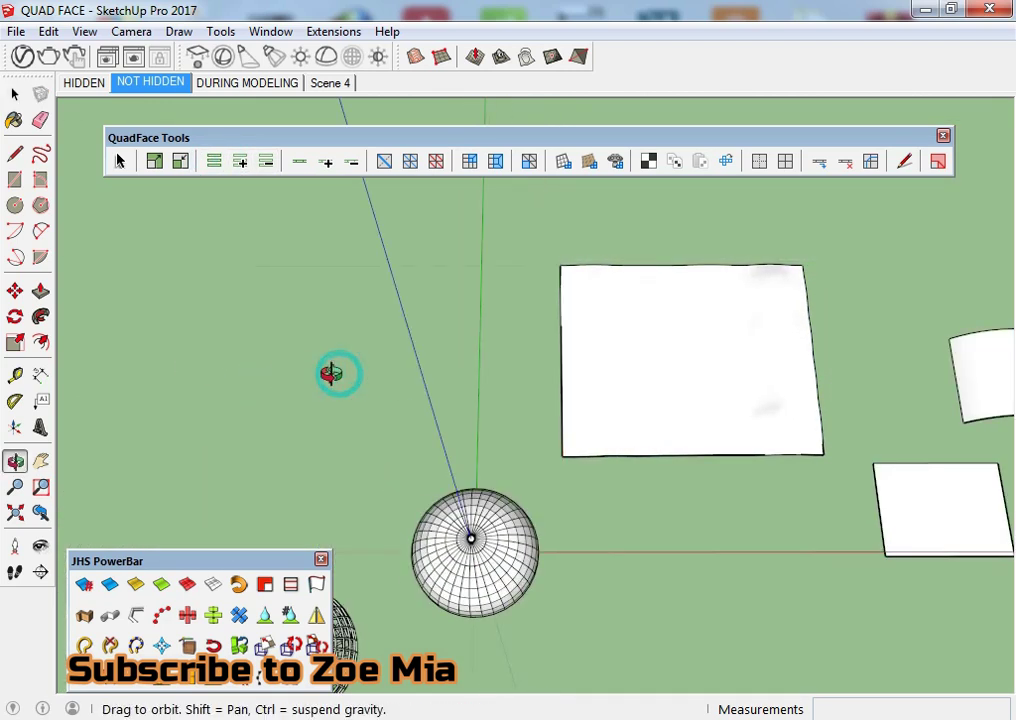
pyautogui.hotkey('ctrl', 'v')
# Step: Place the pasted edge grid and convert its edges into tubes with Lines to Tubes
pyautogui.click(200, 460)
pyautogui.moveTo(200, 460)
pyautogui.mouseDown(button='middle')
pyautogui.moveTo(166, 447)
pyautogui.moveTo(233, 430)
pyautogui.mouseUp(button='middle')
pyautogui.press('space')
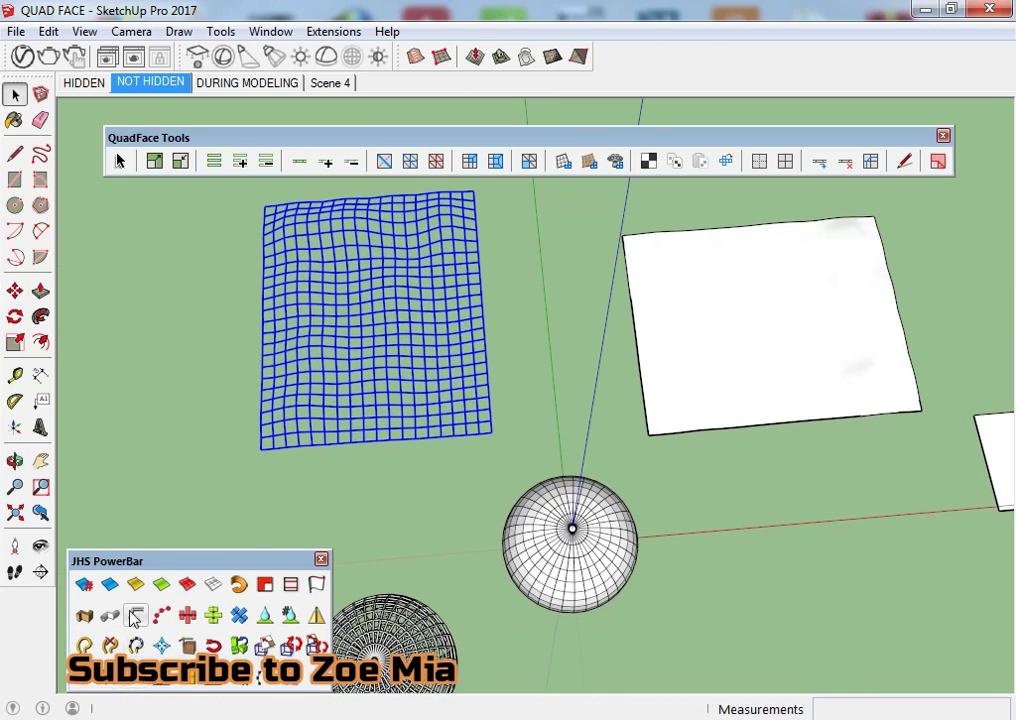
pyautogui.click(134, 614)
pyautogui.click(408, 466)
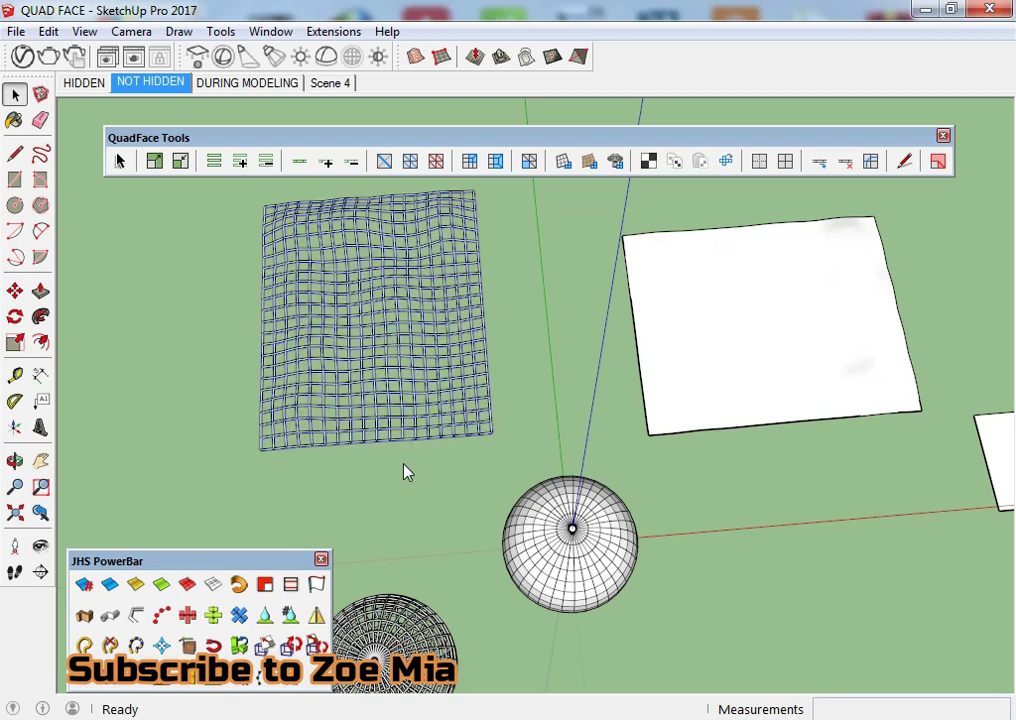
# Step: Orbit and zoom around the wavy tube lattice, ending low among the tubes near ground level
pyautogui.scroll(6, 385, 390)
pyautogui.moveTo(533, 363)
pyautogui.mouseDown(button='middle')
pyautogui.moveTo(635, 485)
pyautogui.moveTo(807, 18)
pyautogui.mouseUp(button='middle')
pyautogui.moveTo(556, 447)
pyautogui.mouseDown(button='middle')
pyautogui.moveTo(455, 343)
pyautogui.moveTo(277, 483)
pyautogui.moveTo(955, 563)
pyautogui.moveTo(658, 556)
pyautogui.mouseUp(button='middle')
pyautogui.scroll(-3, 585, 494)
pyautogui.scroll(-2, 585, 494)
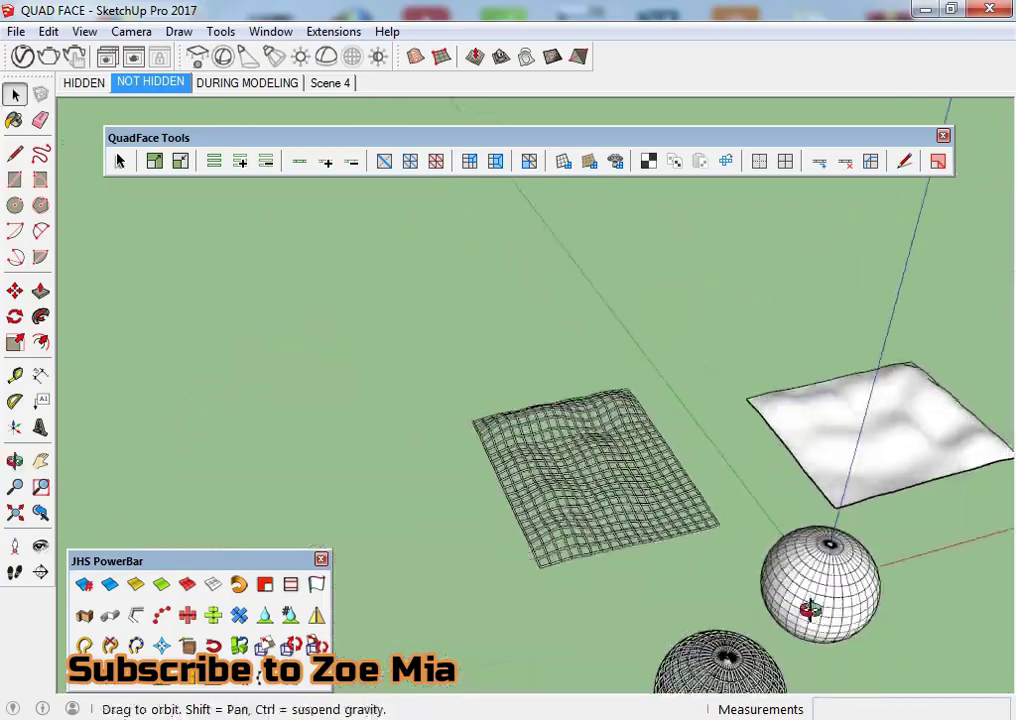
pyautogui.moveTo(821, 594); pyautogui.dragTo(594, 640, button='middle')
pyautogui.scroll(3, 404, 397)
pyautogui.scroll(3, 401, 397)
pyautogui.moveTo(401, 397)
pyautogui.mouseDown(button='middle')
pyautogui.moveTo(780, 478)
pyautogui.moveTo(600, 463)
pyautogui.mouseUp(button='middle')
pyautogui.scroll(3, 605, 601)
pyautogui.moveTo(605, 601)
pyautogui.mouseDown(button='middle')
pyautogui.moveTo(603, 416)
pyautogui.moveTo(798, 461)
pyautogui.moveTo(805, 445)
pyautogui.moveTo(741, 593)
pyautogui.moveTo(730, 663)
pyautogui.moveTo(739, 517)
pyautogui.moveTo(710, 697)
pyautogui.moveTo(674, 519)
pyautogui.moveTo(708, 560)
pyautogui.mouseUp(button='middle')
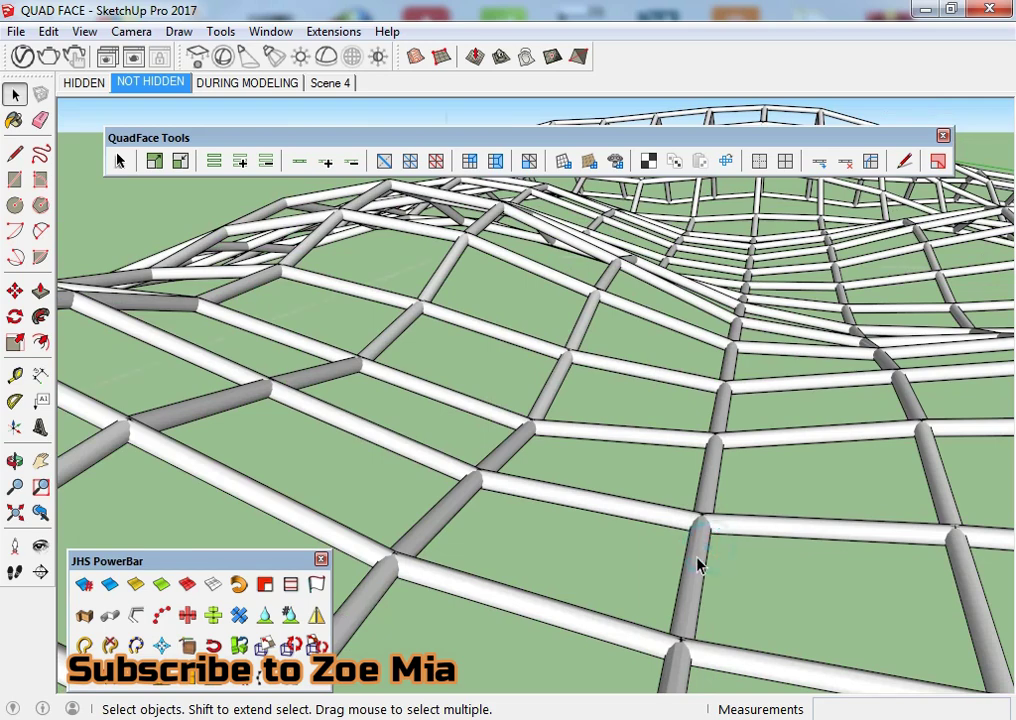
# Step: Select the whole lattice, then pick out individual vertical and horizontal pipes
pyautogui.tripleClick(698, 565)
pyautogui.click(697, 556)
pyautogui.scroll(2, 697, 556)
pyautogui.scroll(2, 662, 543)
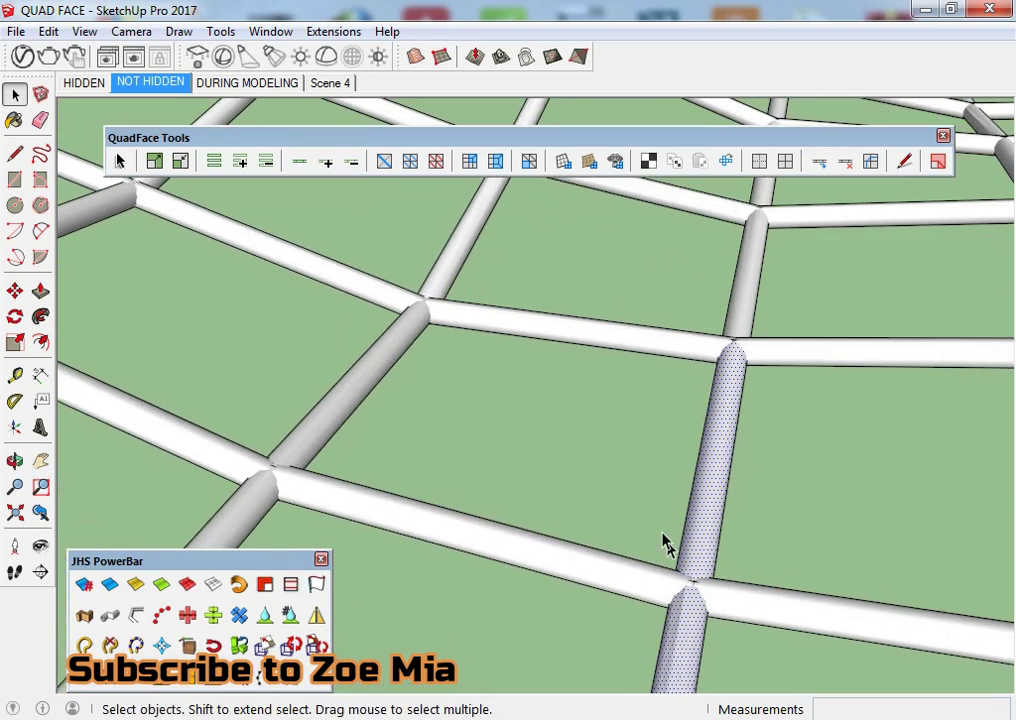
pyautogui.click(630, 583)
pyautogui.scroll(-3, 600, 550)
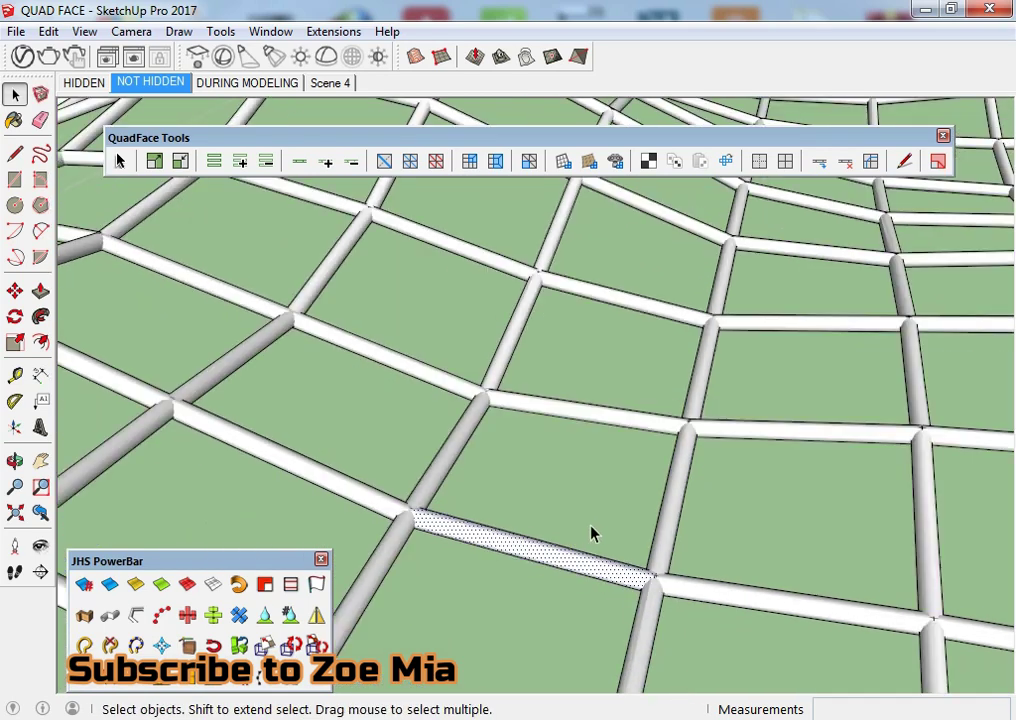
pyautogui.click(668, 500)
# Step: Zoom out to reveal the spheres and terrain, and select the wavy mesh
pyautogui.moveTo(646, 318); pyautogui.dragTo(597, 431, button='middle')
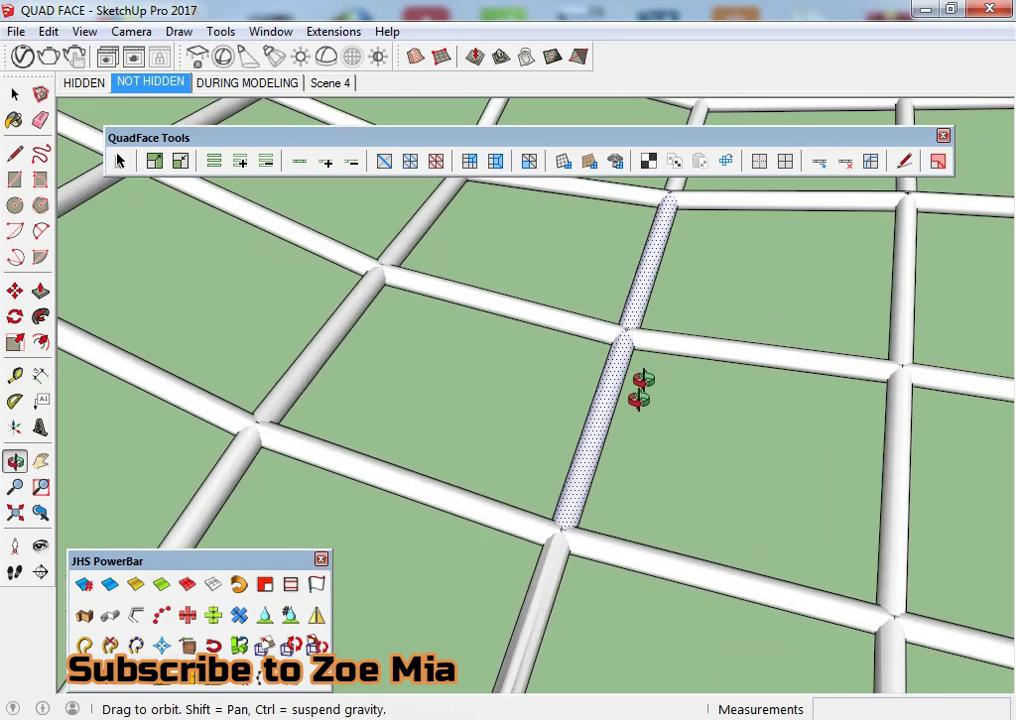
pyautogui.scroll(-2, 560, 432)
pyautogui.scroll(-2, 530, 425)
pyautogui.scroll(-2, 495, 395)
pyautogui.scroll(-2, 505, 383)
pyautogui.scroll(-5, 522, 390)
pyautogui.moveTo(470, 427); pyautogui.dragTo(819, 277, button='middle')
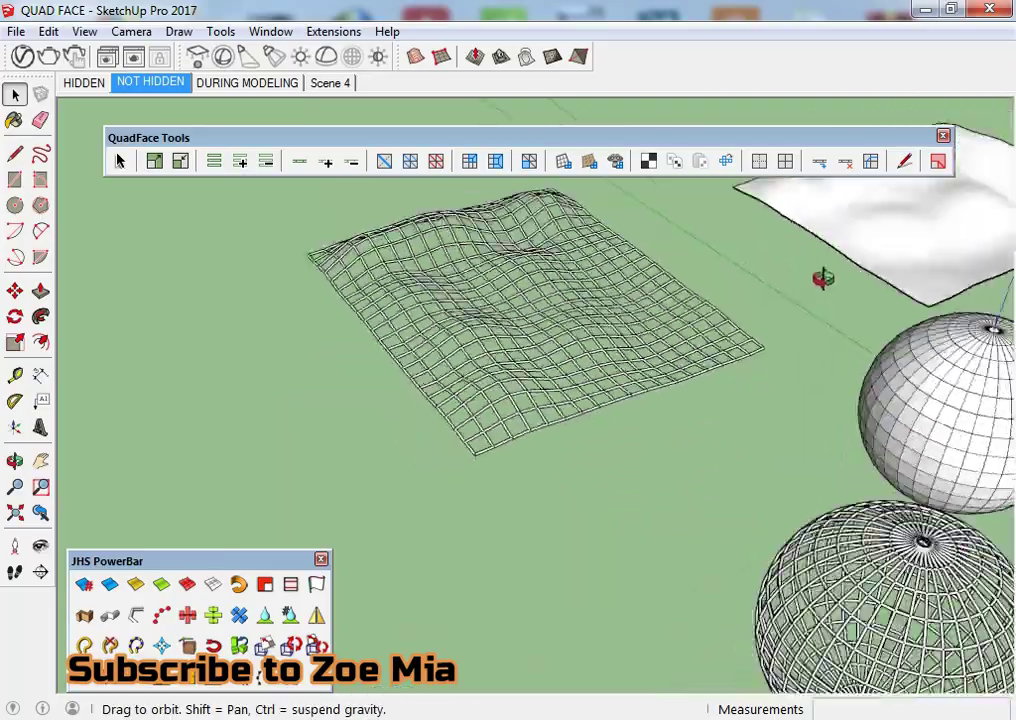
pyautogui.click(483, 456)
pyautogui.moveTo(483, 456)
pyautogui.mouseDown(button='middle')
pyautogui.moveTo(808, 364)
pyautogui.moveTo(930, 302)
pyautogui.moveTo(934, 206)
pyautogui.moveTo(419, 294)
pyautogui.moveTo(420, 440)
pyautogui.moveTo(410, 469)
pyautogui.moveTo(281, 404)
pyautogui.moveTo(682, 467)
pyautogui.moveTo(726, 640)
pyautogui.moveTo(753, 483)
pyautogui.moveTo(875, 515)
pyautogui.moveTo(612, 492)
pyautogui.moveTo(628, 454)
pyautogui.moveTo(553, 540)
pyautogui.moveTo(410, 540)
pyautogui.moveTo(556, 386)
pyautogui.moveTo(505, 380)
pyautogui.mouseUp(button='middle')
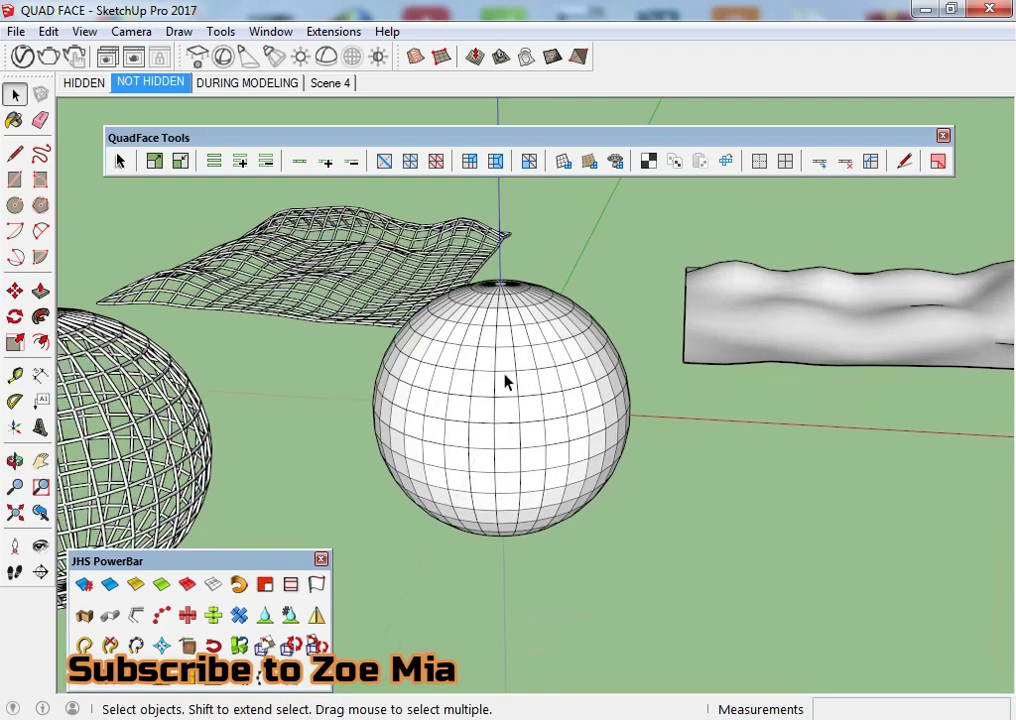
# Step: Orbit to frame the wavy terrain obliquely, ending near the quad sphere
pyautogui.moveTo(470, 262); pyautogui.dragTo(571, 291, button='middle')
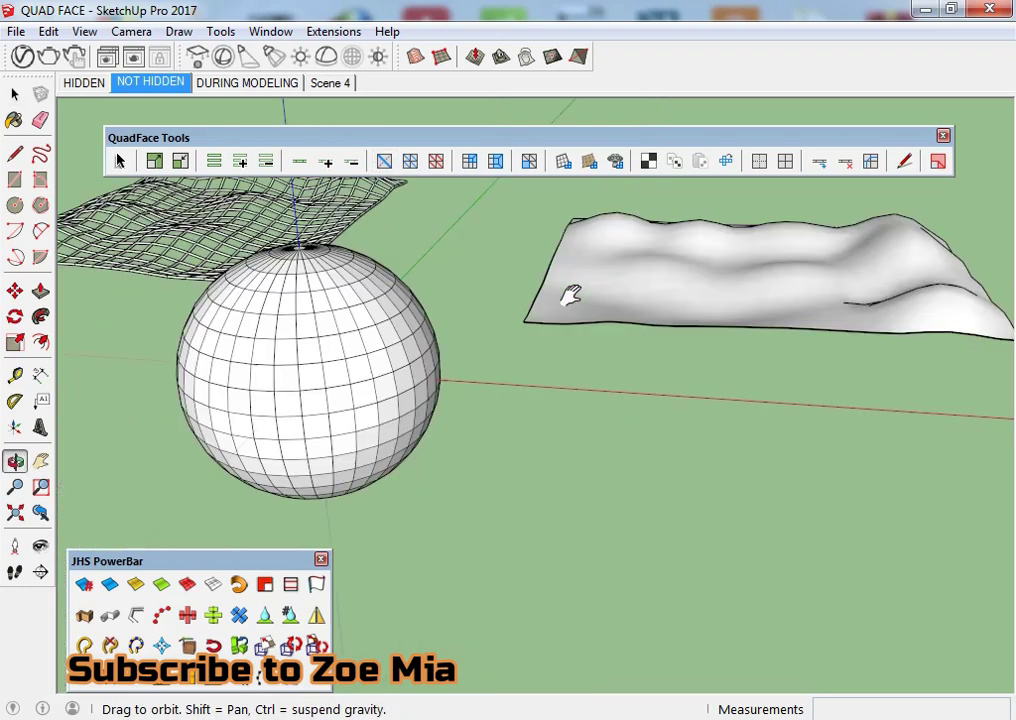
pyautogui.scroll(5, 680, 438)
pyautogui.moveTo(680, 438)
pyautogui.mouseDown(button='middle')
pyautogui.moveTo(703, 480)
pyautogui.moveTo(601, 352)
pyautogui.mouseUp(button='middle')
pyautogui.scroll(3, 601, 352)
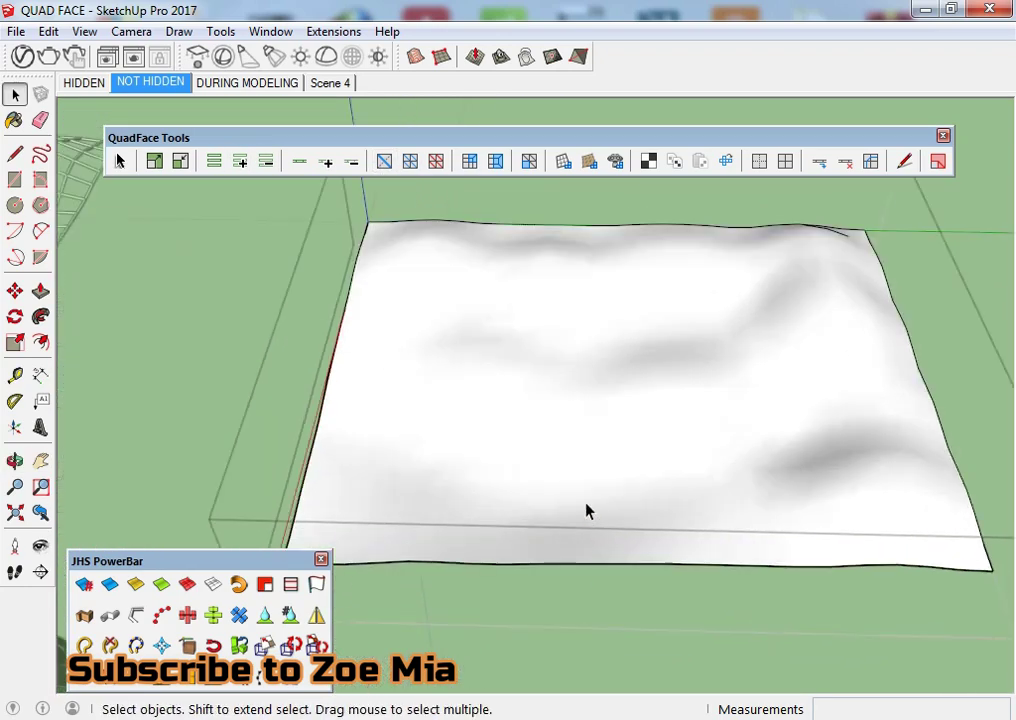
pyautogui.scroll(-3, 585, 510)
pyautogui.moveTo(479, 526)
pyautogui.mouseDown(button='middle')
pyautogui.moveTo(483, 352)
pyautogui.moveTo(528, 316)
pyautogui.moveTo(544, 272)
pyautogui.moveTo(404, 651)
pyautogui.moveTo(358, 468)
pyautogui.mouseUp(button='middle')
# Step: Select the entire sphere and triangulate all its quads with QuadFace Triangulate
pyautogui.scroll(2, 321, 376)
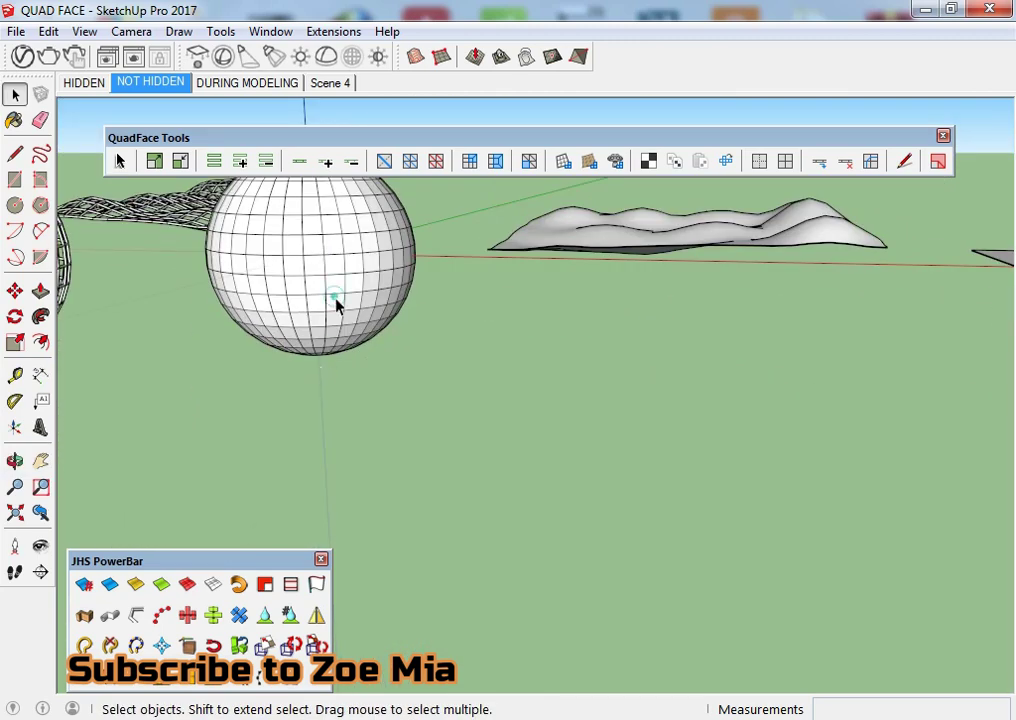
pyautogui.moveTo(336, 302); pyautogui.dragTo(478, 438, button='middle')
pyautogui.scroll(3, 549, 430)
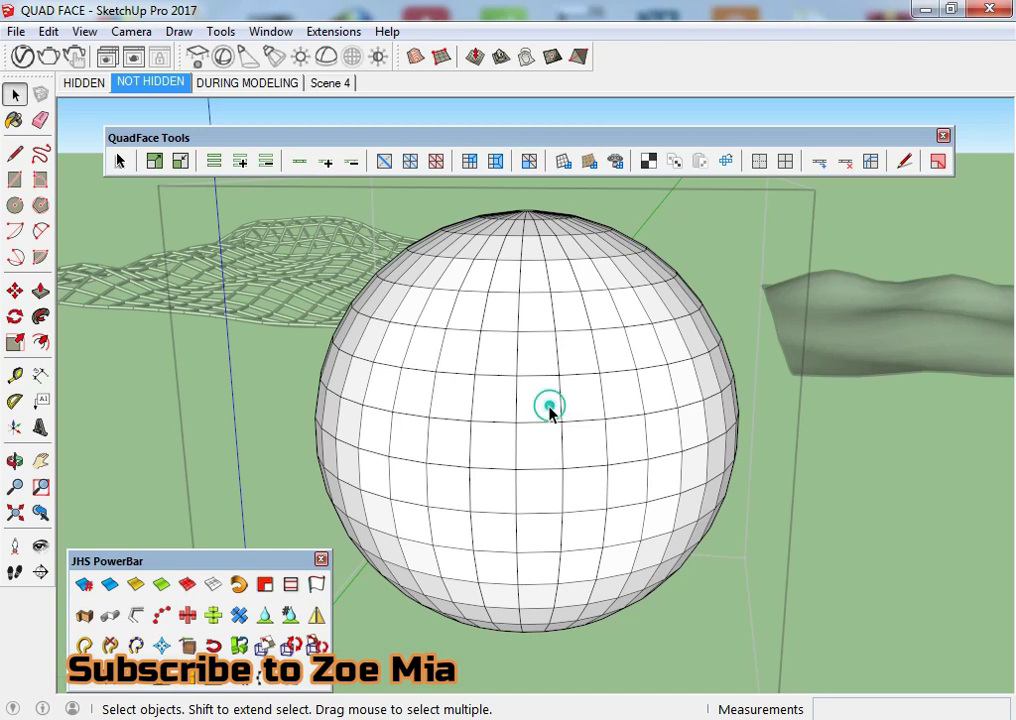
pyautogui.click(549, 406)
pyautogui.scroll(1, 549, 406)
pyautogui.tripleClick(475, 389)
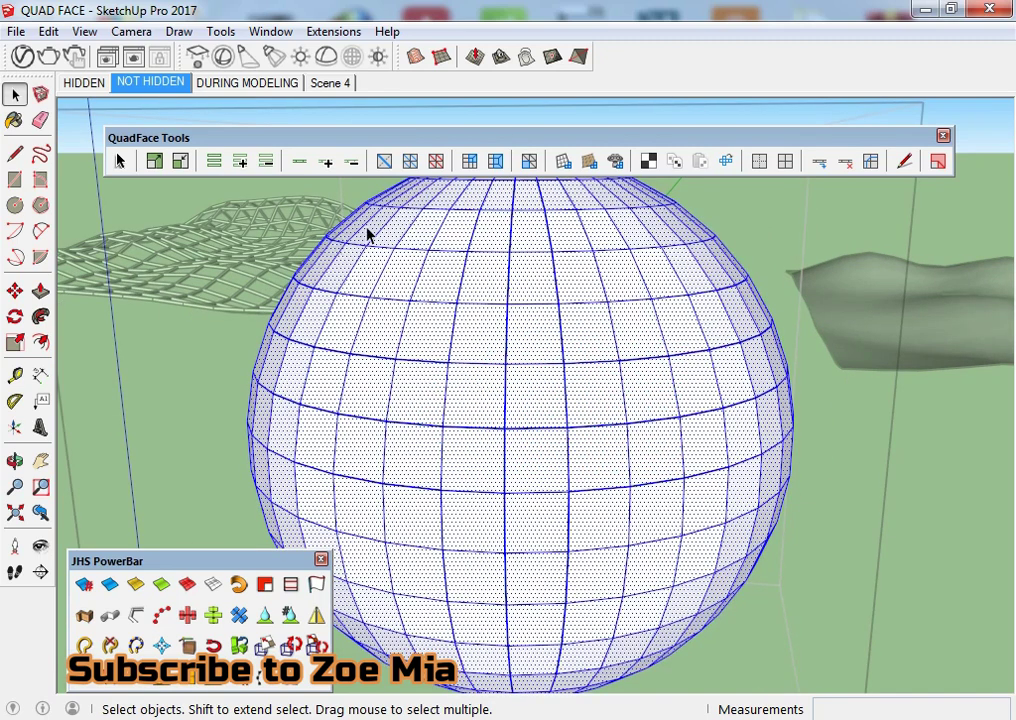
pyautogui.click(411, 162)
# Step: Turn on View > Hidden Geometry to show the sphere's diagonal edges
pyautogui.moveTo(415, 390); pyautogui.dragTo(506, 483, button='middle')
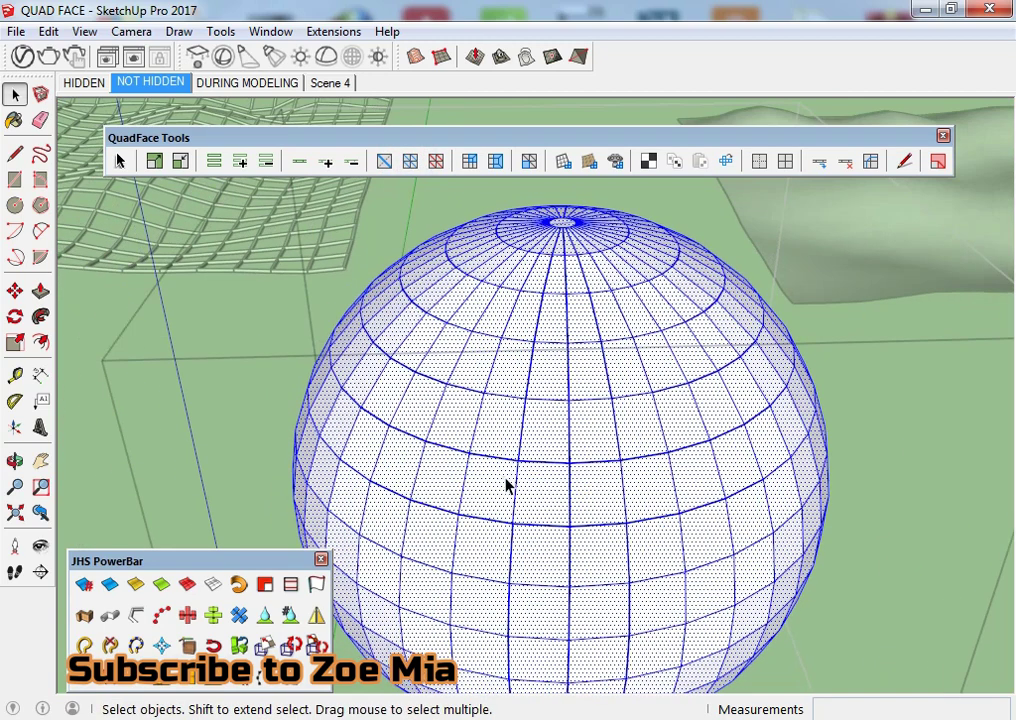
pyautogui.click(506, 483)
pyautogui.moveTo(549, 540)
pyautogui.mouseDown(button='middle')
pyautogui.moveTo(518, 462)
pyautogui.moveTo(629, 443)
pyautogui.mouseUp(button='middle')
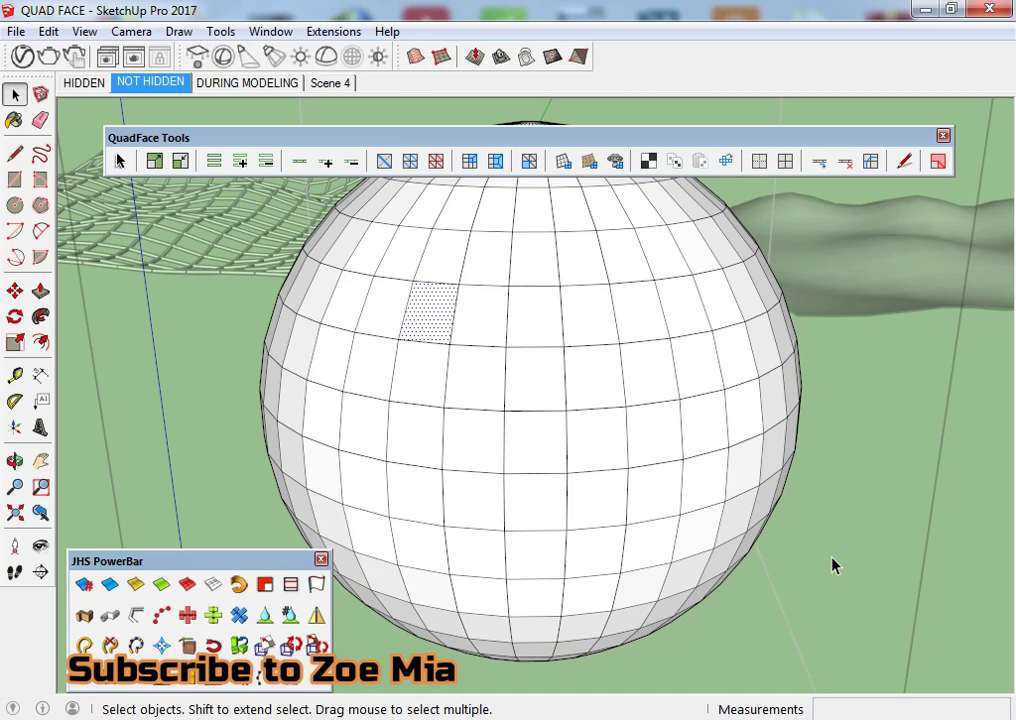
pyautogui.click(84, 31)
pyautogui.click(120, 105)
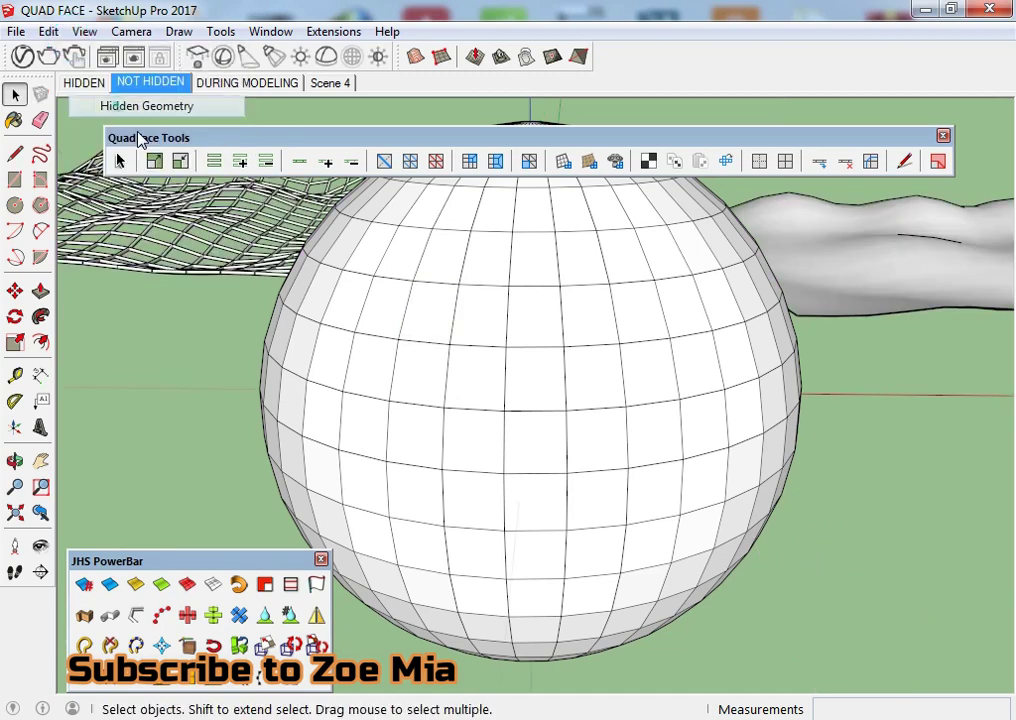
# Step: Reselect the sphere, remove its triangulation, then triangulate it again
pyautogui.click(507, 330)
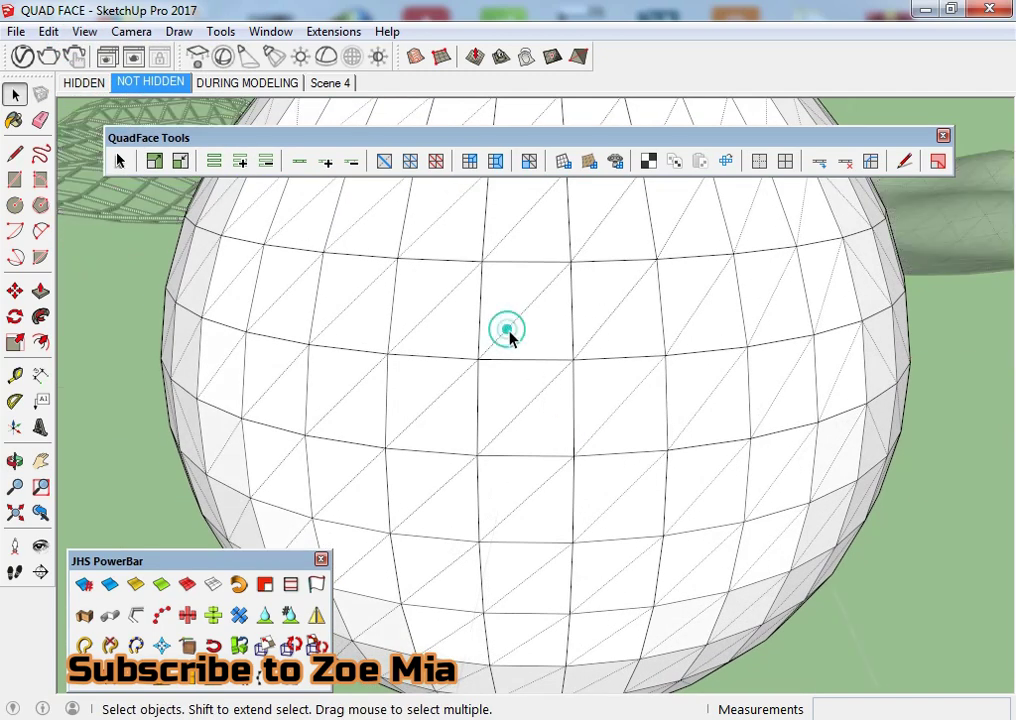
pyautogui.tripleClick(519, 345)
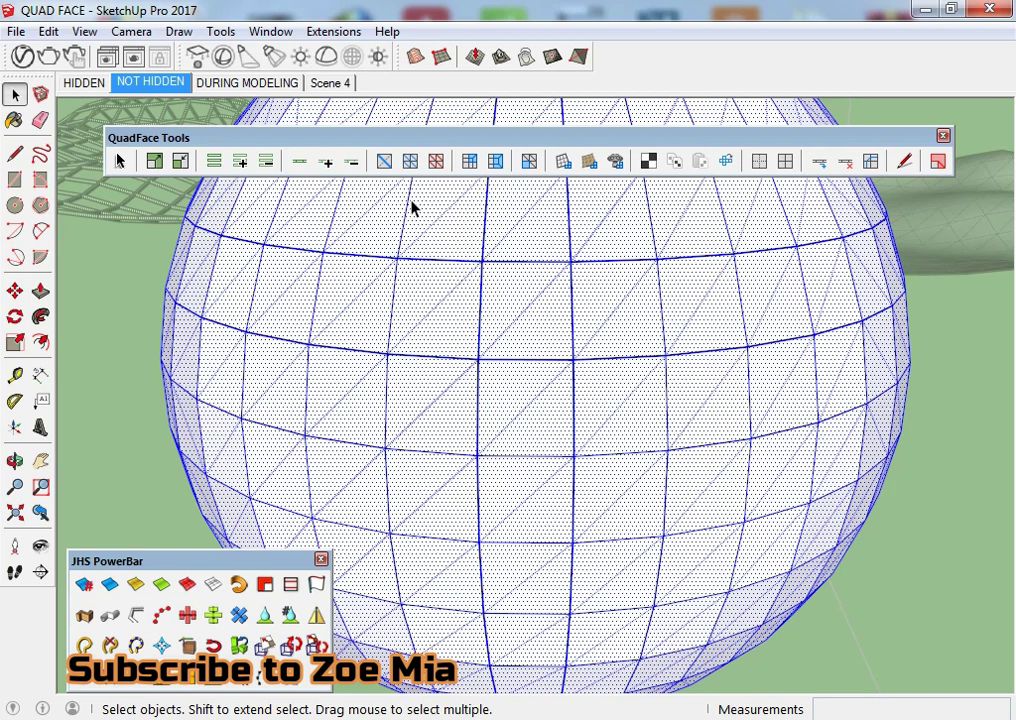
pyautogui.click(435, 161)
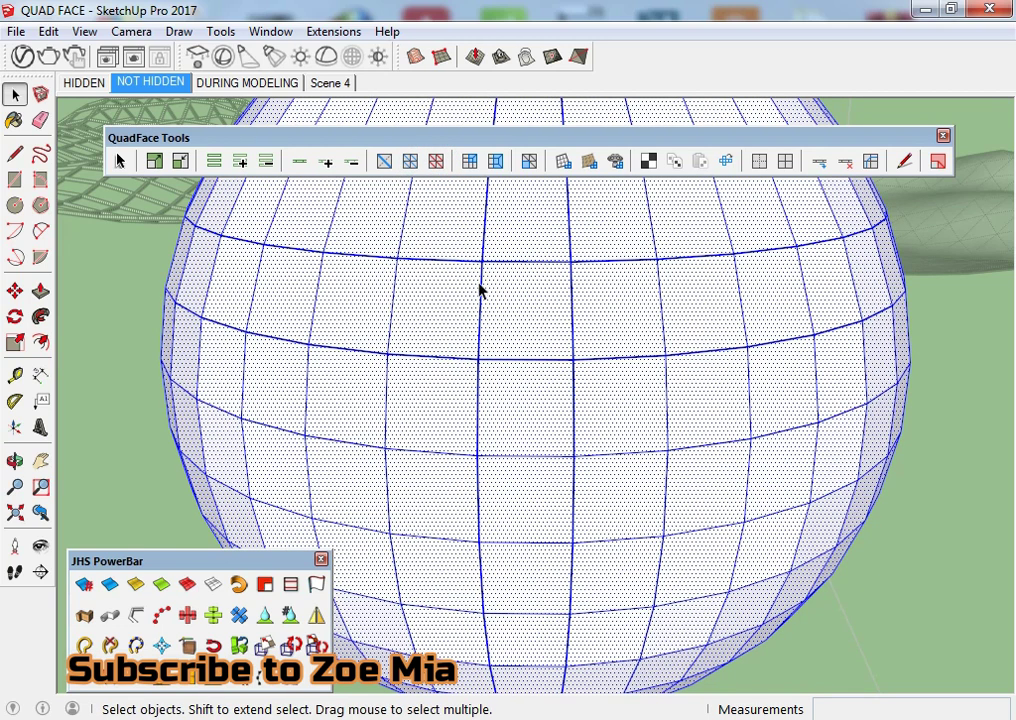
pyautogui.click(409, 161)
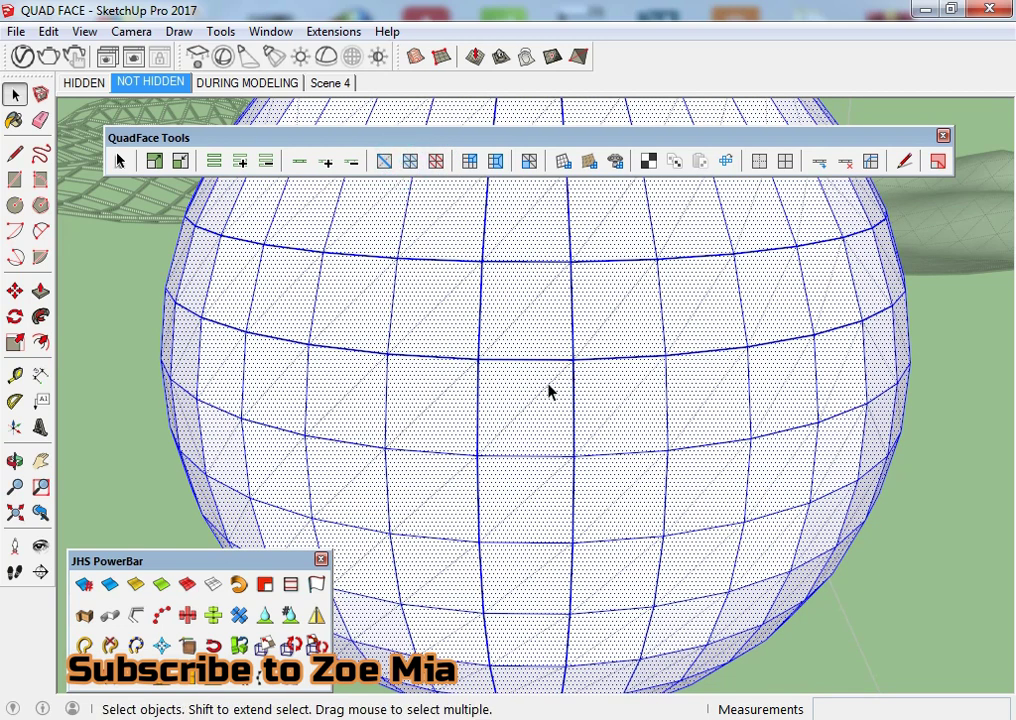
pyautogui.scroll(-3, 548, 392)
pyautogui.moveTo(544, 290); pyautogui.dragTo(544, 281, button='middle')
pyautogui.scroll(5, 560, 425)
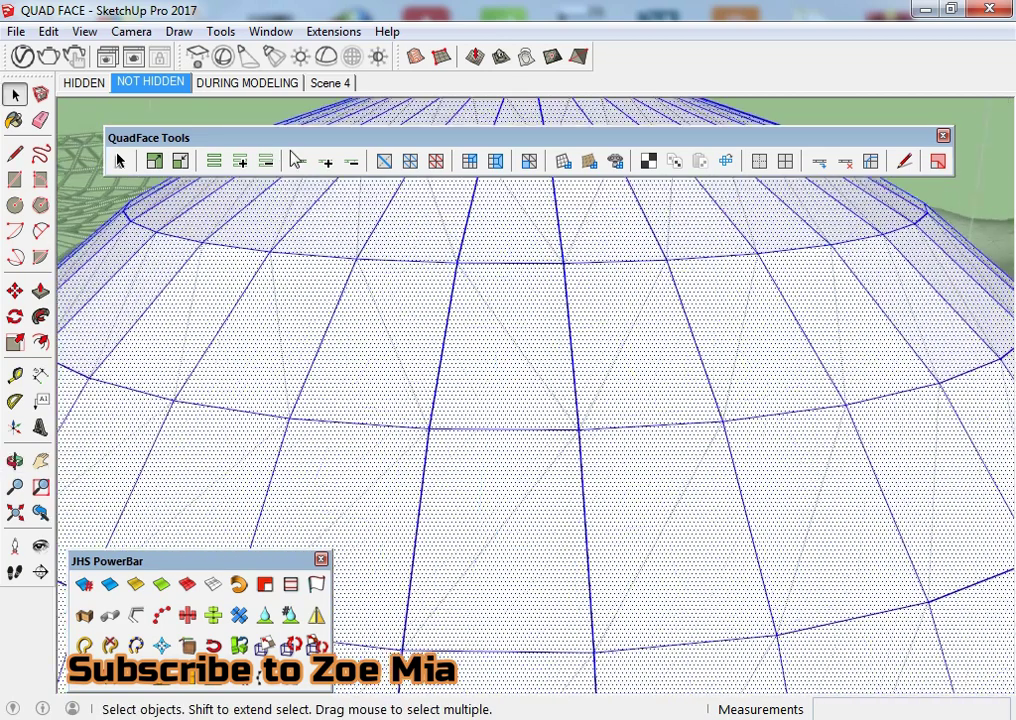
# Step: With Flip Triangulation, flip the diagonals of several quads near the sphere's top
pyautogui.click(385, 163)
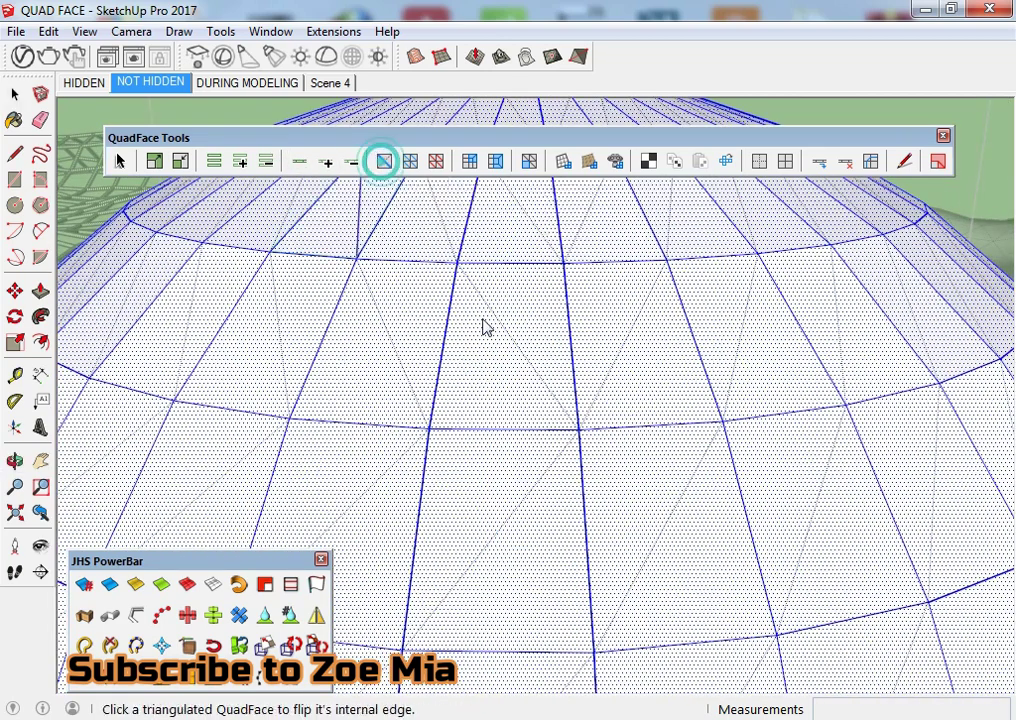
pyautogui.click(499, 335)
pyautogui.click(497, 333)
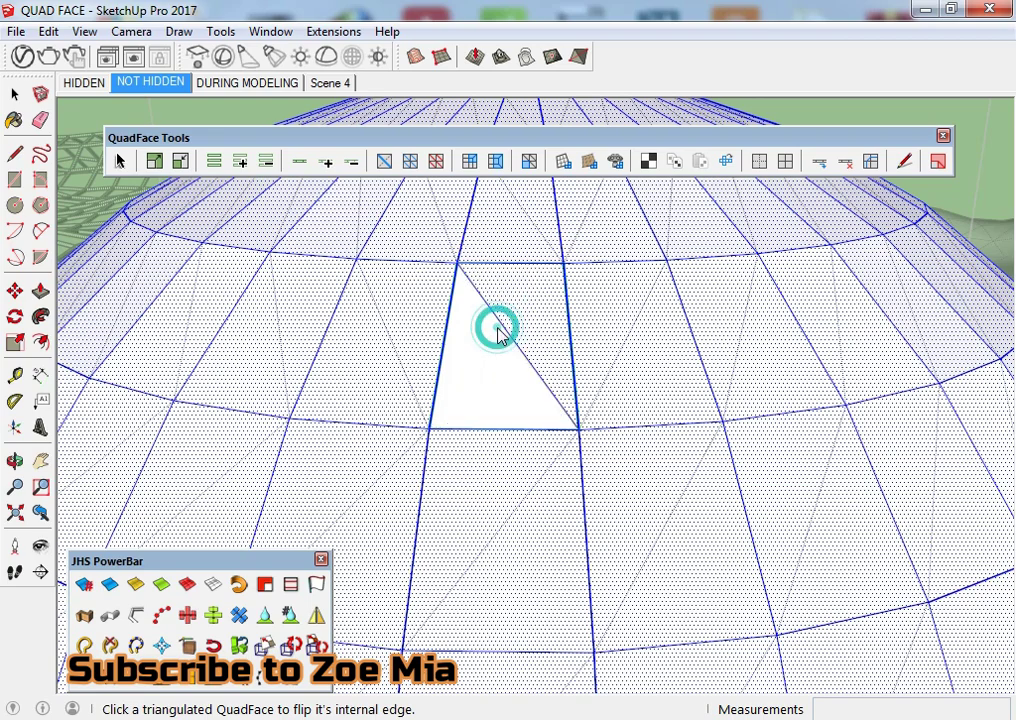
pyautogui.scroll(-2, 499, 336)
pyautogui.scroll(-1, 520, 340)
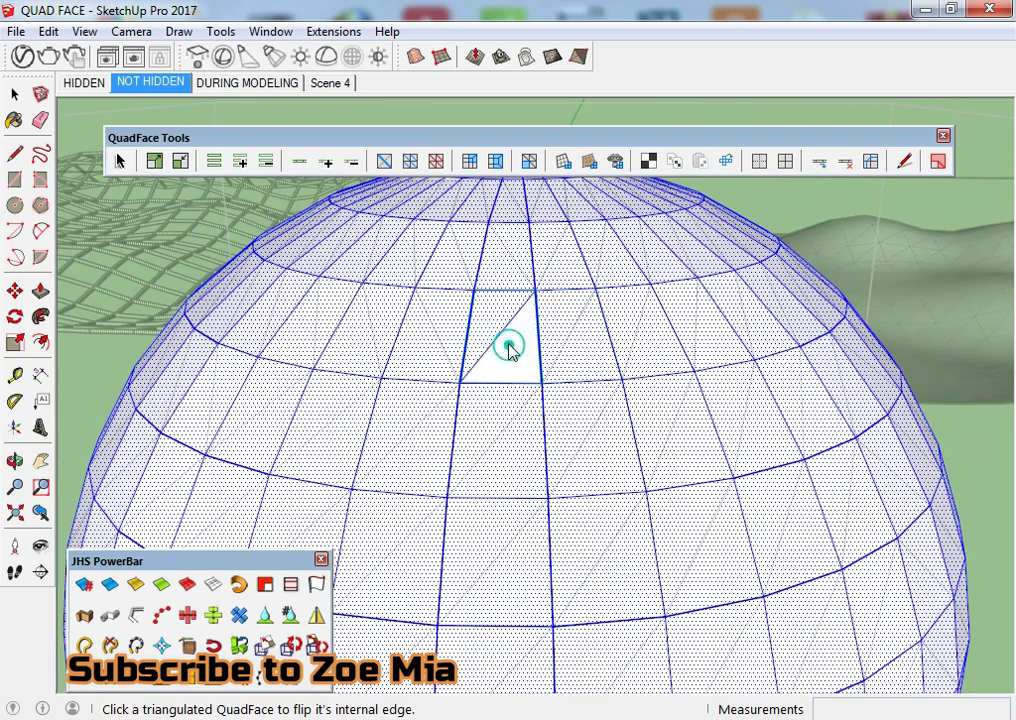
pyautogui.moveTo(445, 345)
pyautogui.mouseDown(button='middle')
pyautogui.moveTo(537, 363)
pyautogui.moveTo(483, 374)
pyautogui.moveTo(608, 397)
pyautogui.moveTo(748, 402)
pyautogui.moveTo(742, 415)
pyautogui.moveTo(628, 410)
pyautogui.mouseUp(button='middle')
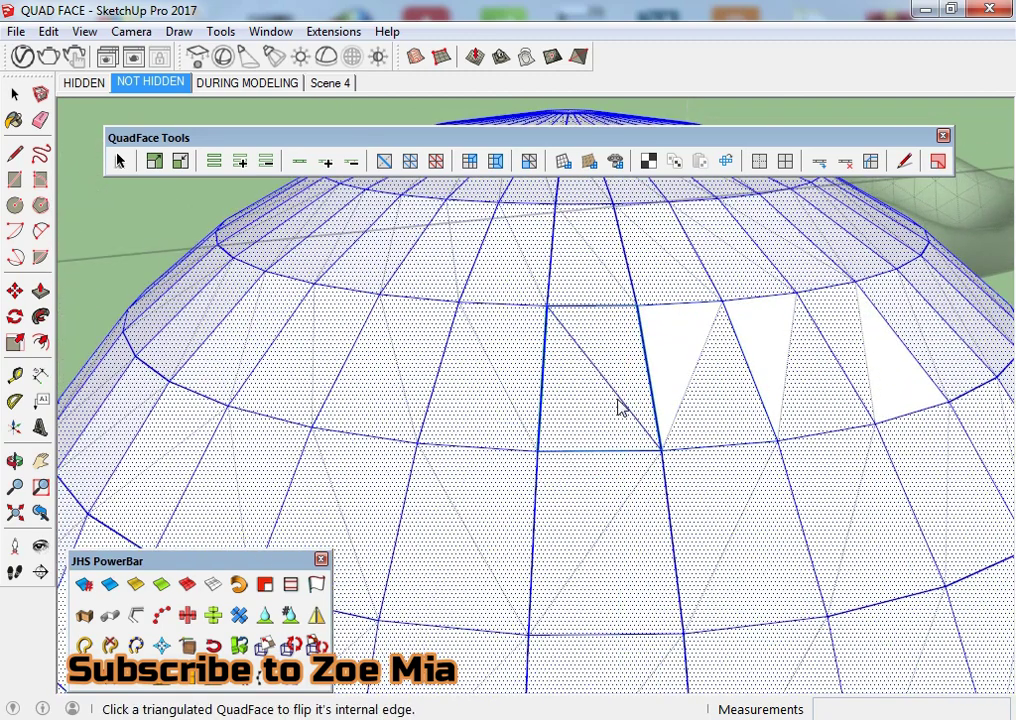
pyautogui.click(617, 404)
pyautogui.click(451, 503)
pyautogui.moveTo(481, 417)
pyautogui.mouseDown(button='middle')
pyautogui.moveTo(598, 385)
pyautogui.moveTo(497, 465)
pyautogui.mouseUp(button='middle')
pyautogui.click(497, 465)
pyautogui.click(497, 386)
# Step: Flip more quad diagonals, including lower and upper-left ones, then return to Select
pyautogui.moveTo(497, 386)
pyautogui.mouseDown(button='middle')
pyautogui.moveTo(479, 413)
pyautogui.moveTo(65, 428)
pyautogui.moveTo(472, 460)
pyautogui.mouseUp(button='middle')
pyautogui.click(449, 528)
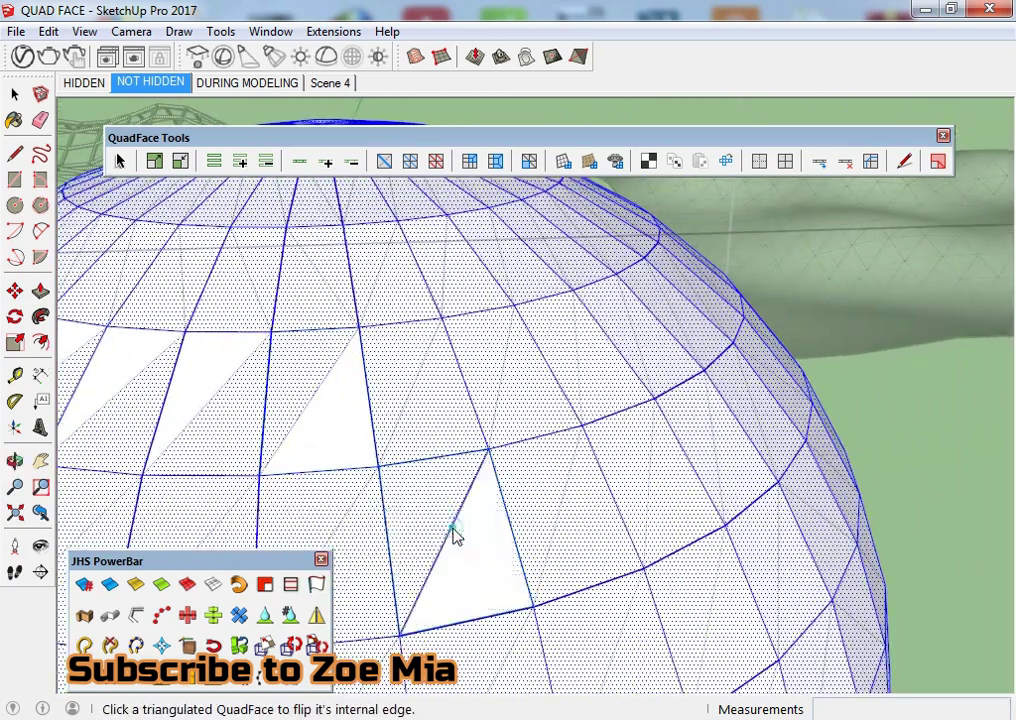
pyautogui.click(485, 378)
pyautogui.click(503, 380)
pyautogui.moveTo(522, 401); pyautogui.dragTo(451, 438, button='middle')
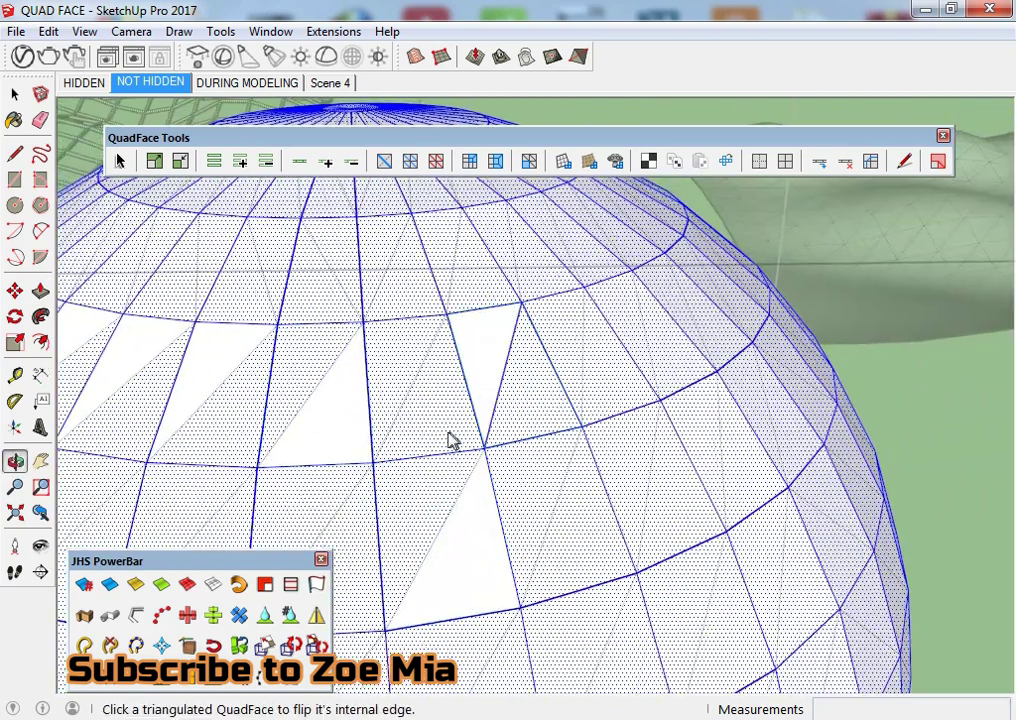
pyautogui.click(423, 393)
pyautogui.click(332, 290)
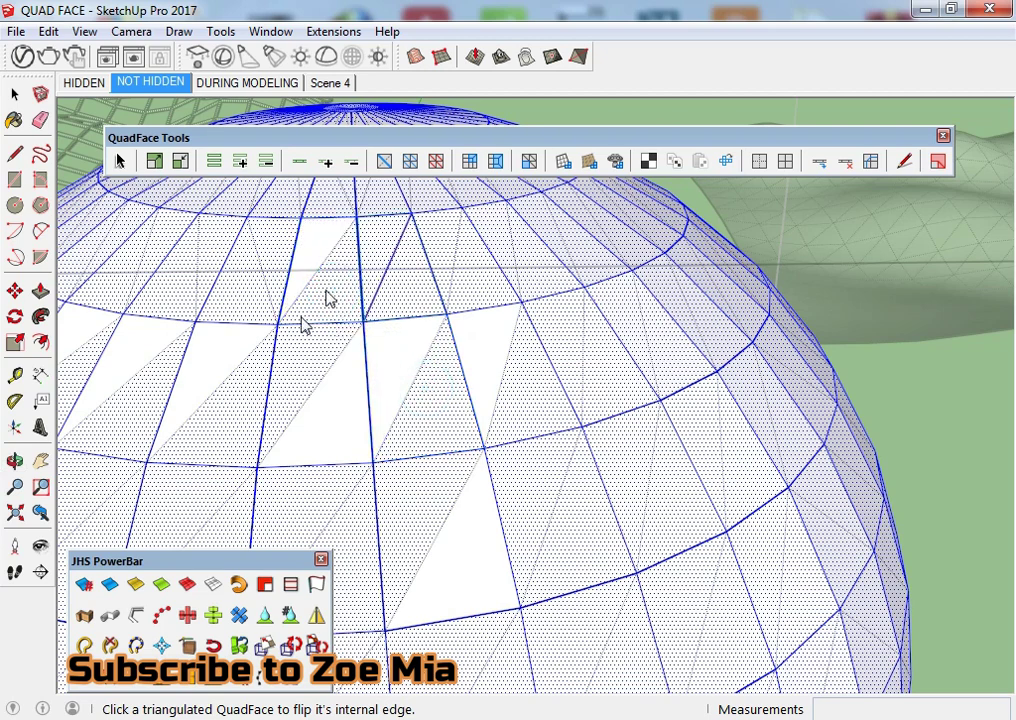
pyautogui.scroll(-3, 413, 509)
pyautogui.moveTo(413, 509); pyautogui.dragTo(404, 382, button='middle')
pyautogui.scroll(-5, 410, 400)
pyautogui.press('space')
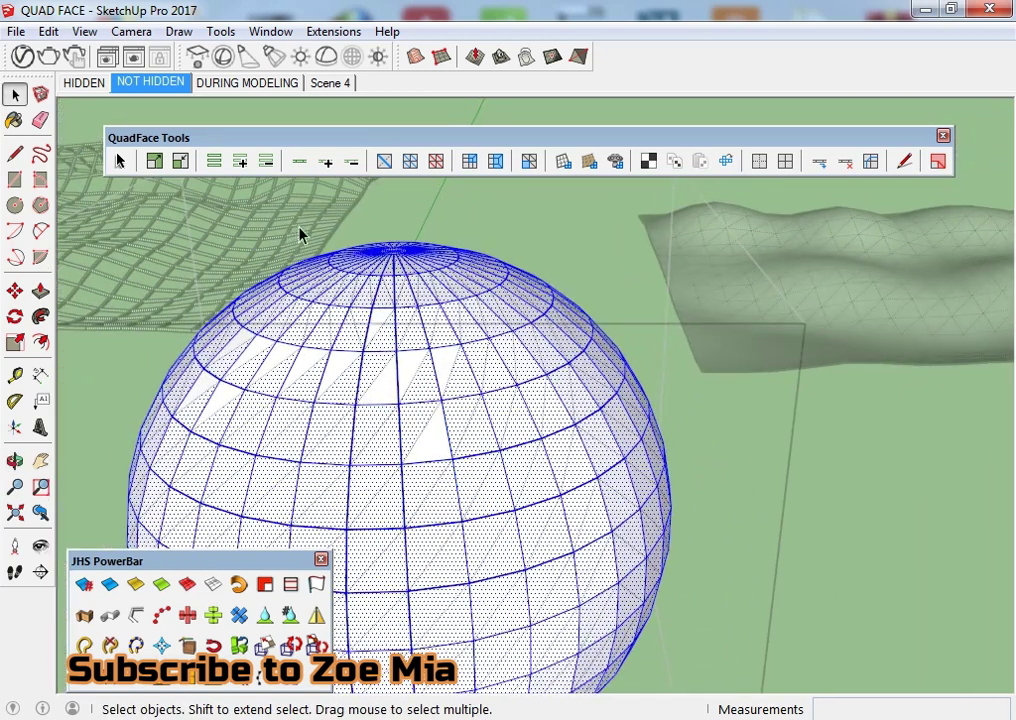
# Step: Remove the sphere's triangulation and clear the selection
pyautogui.click(438, 163)
pyautogui.moveTo(607, 446)
pyautogui.mouseDown(button='middle')
pyautogui.moveTo(528, 535)
pyautogui.moveTo(675, 537)
pyautogui.mouseUp(button='middle')
pyautogui.click(749, 531)
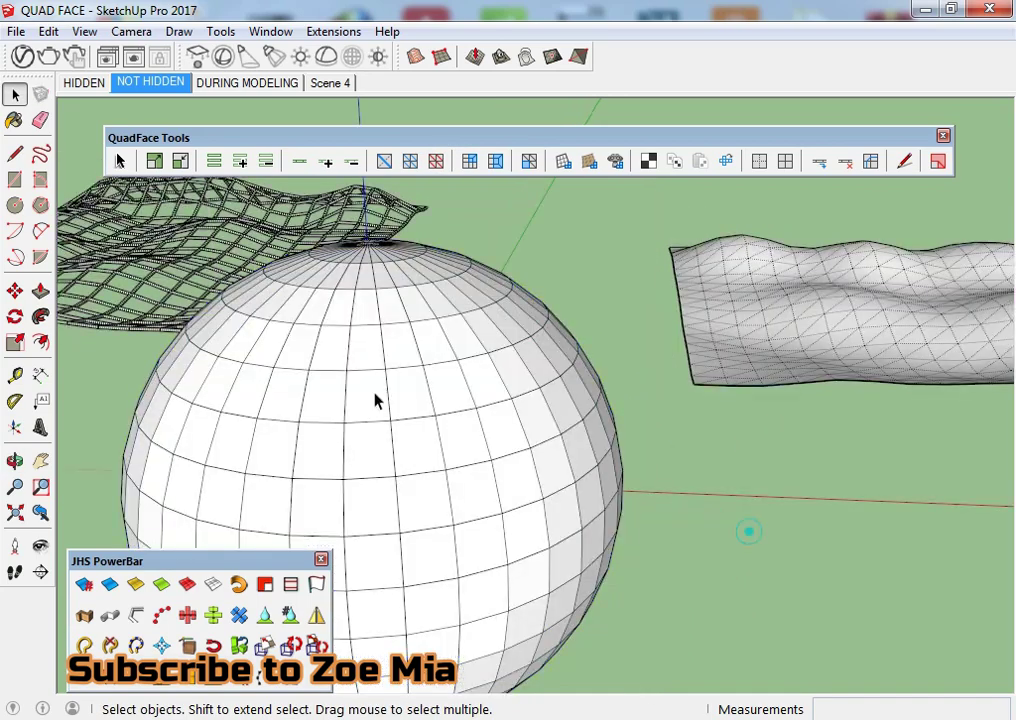
pyautogui.moveTo(438, 274)
pyautogui.mouseDown(button='middle')
pyautogui.moveTo(238, 263)
pyautogui.moveTo(442, 410)
pyautogui.moveTo(483, 452)
pyautogui.moveTo(295, 397)
pyautogui.moveTo(352, 431)
pyautogui.mouseUp(button='middle')
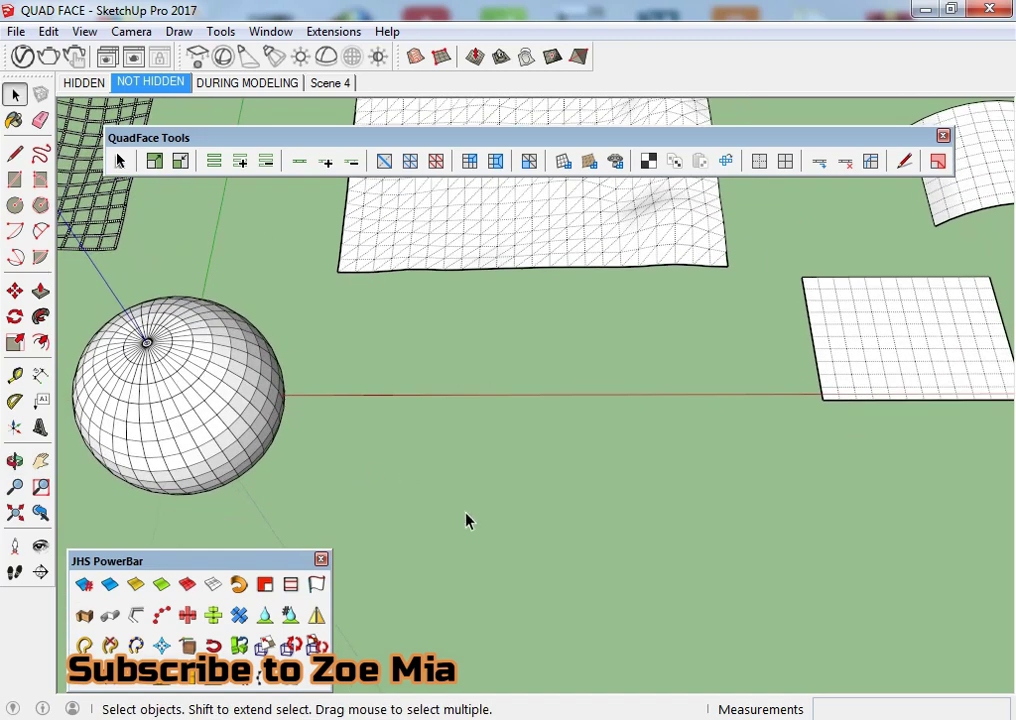
# Step: Draw a new rectangle on empty ground and split it with a diagonal line
pyautogui.press('r')
pyautogui.click(462, 481)
pyautogui.click(628, 578)
pyautogui.press('space')
pyautogui.scroll(2, 608, 594)
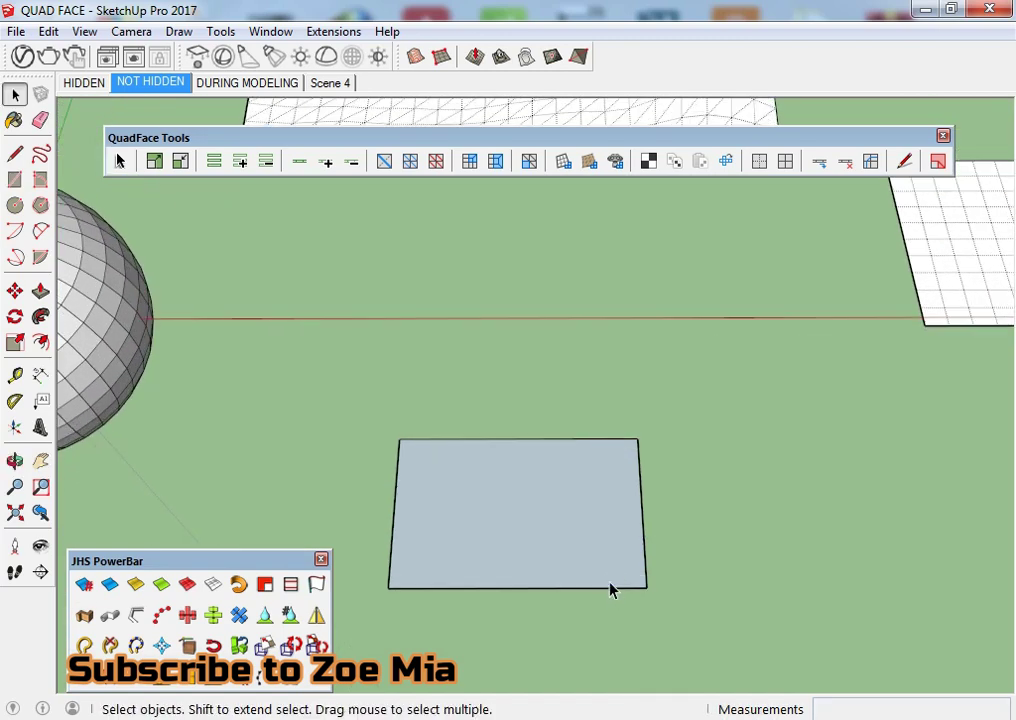
pyautogui.press('l')
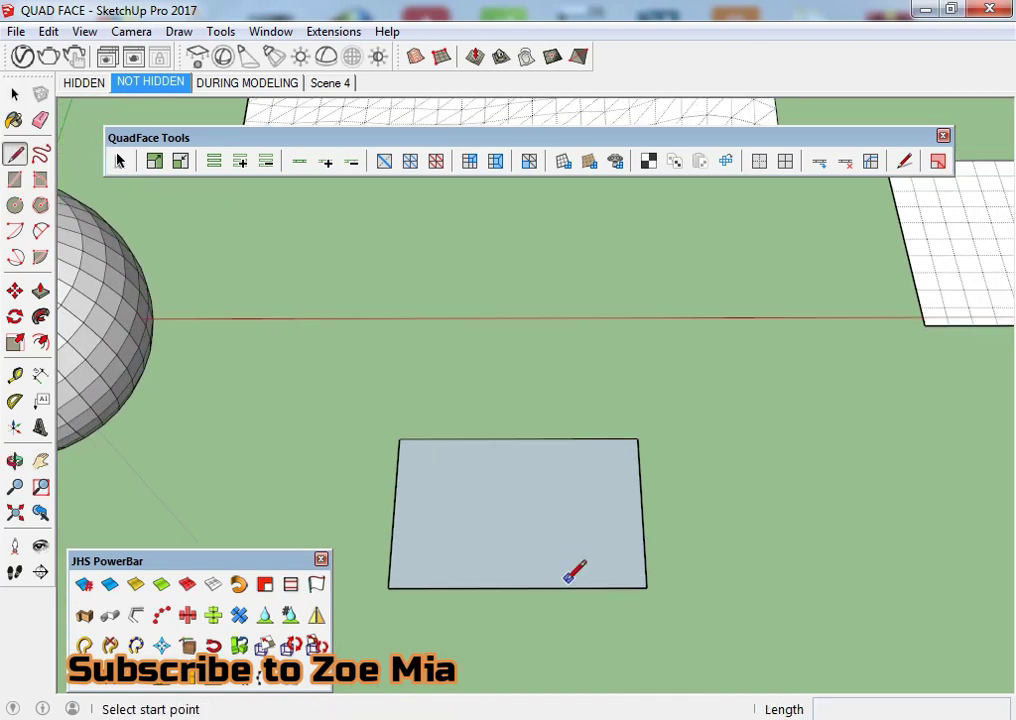
pyautogui.click(517, 588)
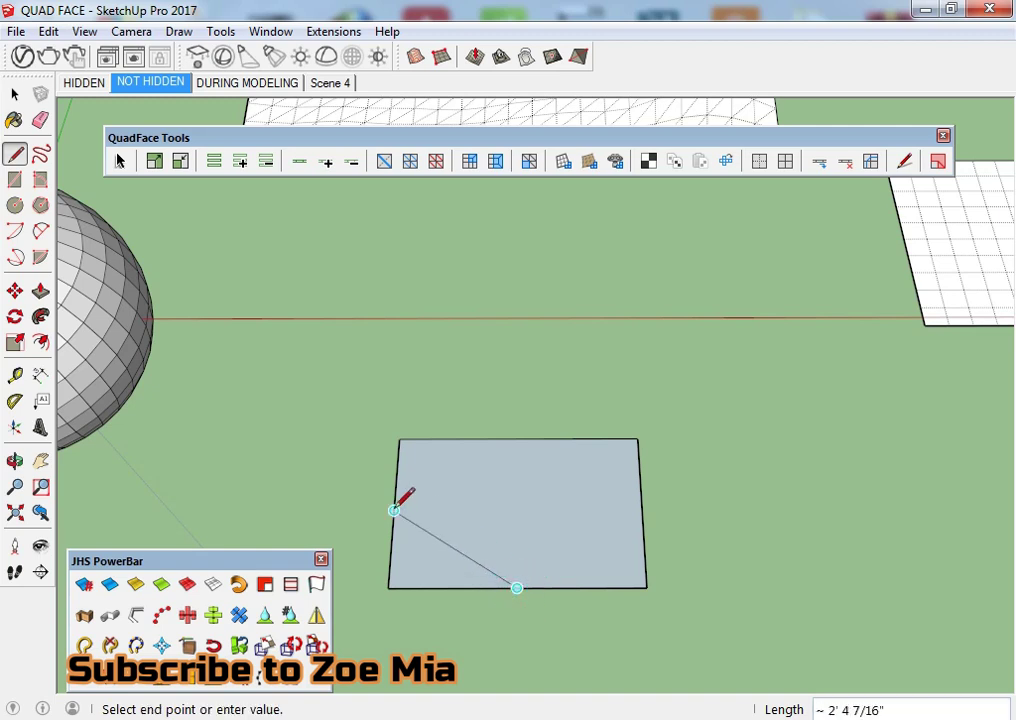
pyautogui.press('space')
pyautogui.scroll(-2, 612, 420)
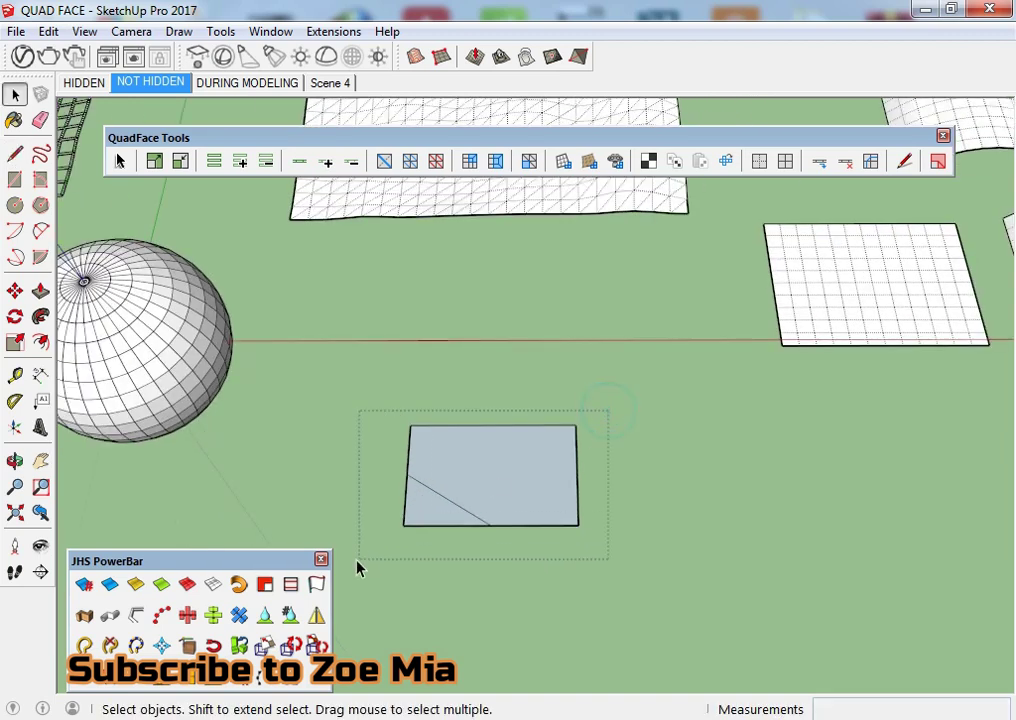
# Step: Copy the rectangle to the right with Move+Ctrl and array it x3
pyautogui.press('m')
pyautogui.press('ctrl')
pyautogui.click(590, 545)
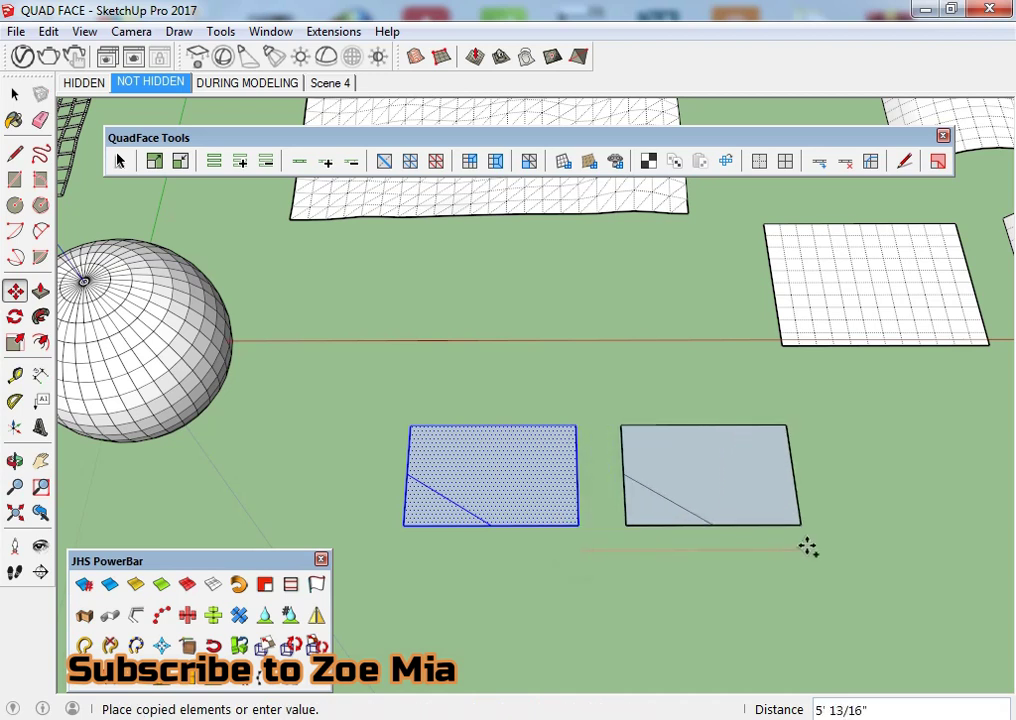
pyautogui.click(806, 544)
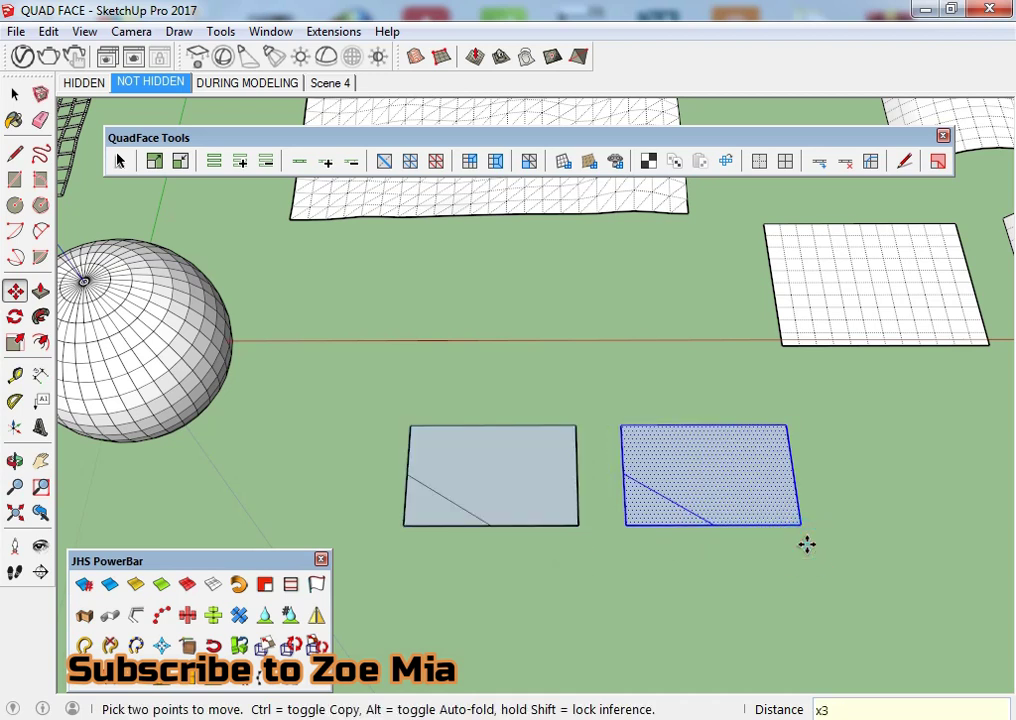
pyautogui.press('Return')
pyautogui.press('space')
pyautogui.scroll(2, 676, 505)
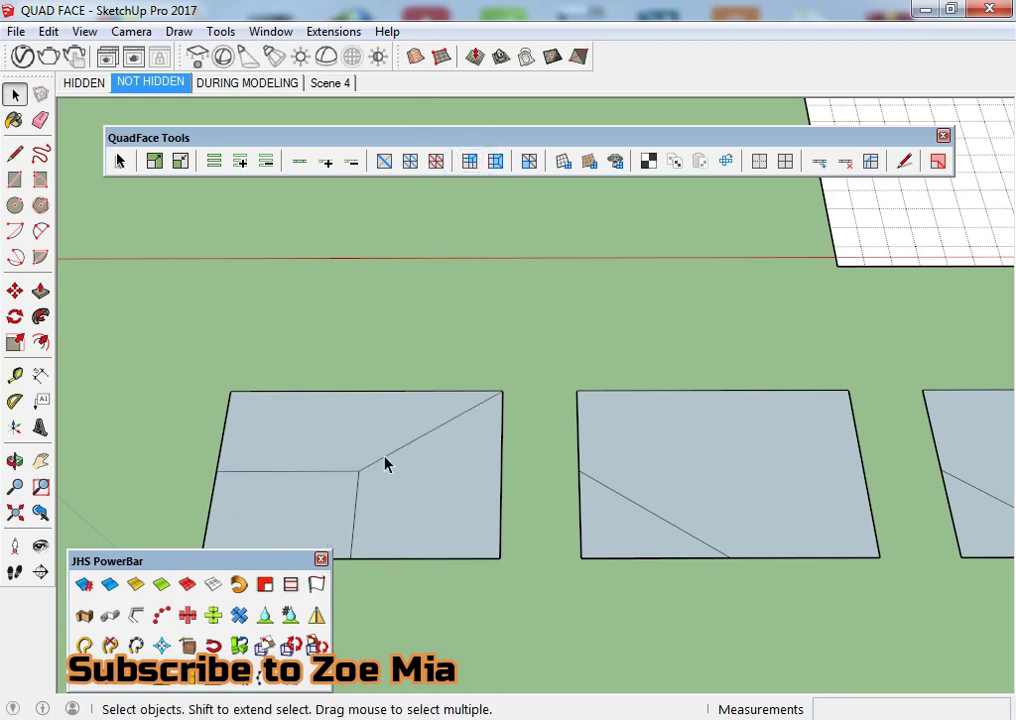
# Step: Select the four test rectangles and make them into one group
pyautogui.moveTo(386, 463); pyautogui.dragTo(426, 442, button='middle')
pyautogui.scroll(-3, 472, 476)
pyautogui.scroll(-3, 689, 456)
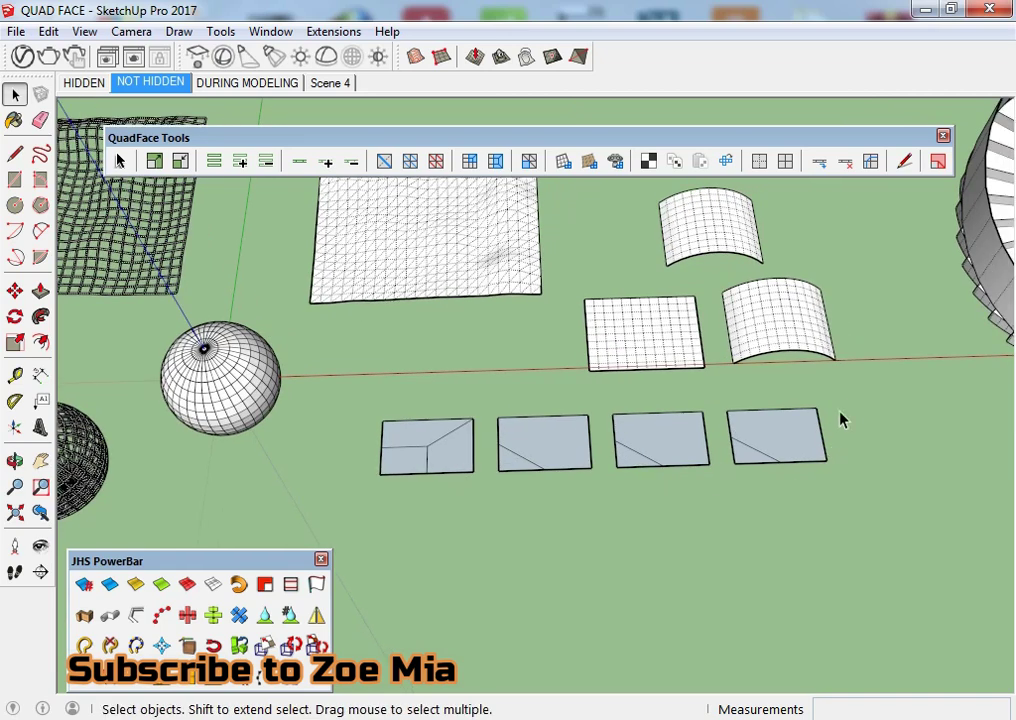
pyautogui.moveTo(333, 577); pyautogui.dragTo(333, 577)
pyautogui.scroll(1, 485, 455)
pyautogui.scroll(2, 485, 455)
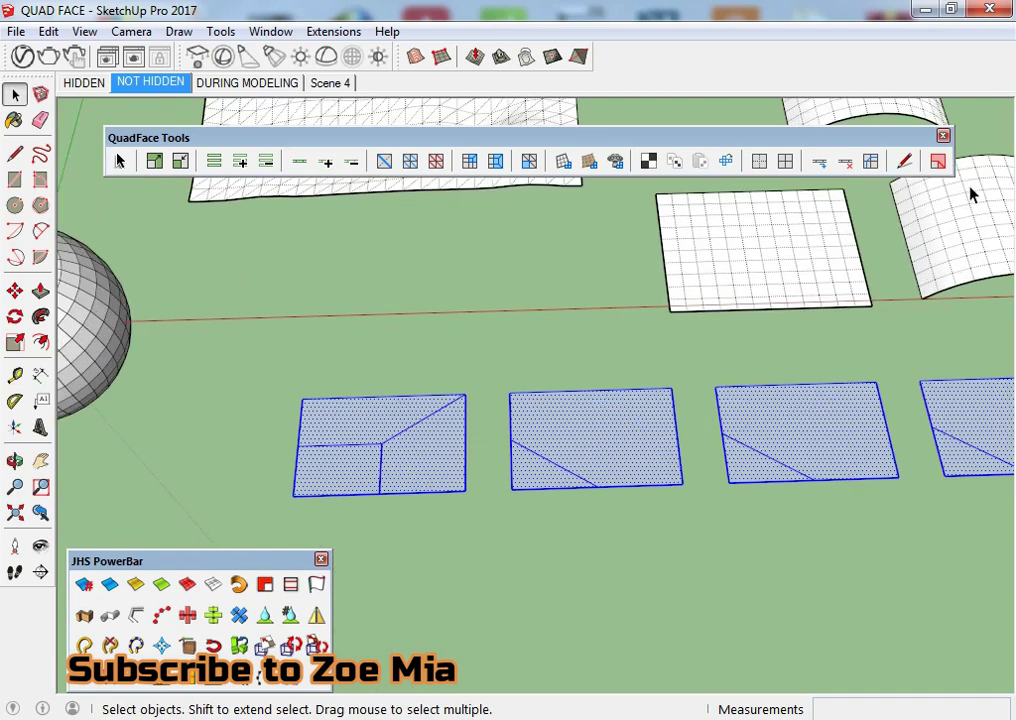
pyautogui.rightClick(383, 477)
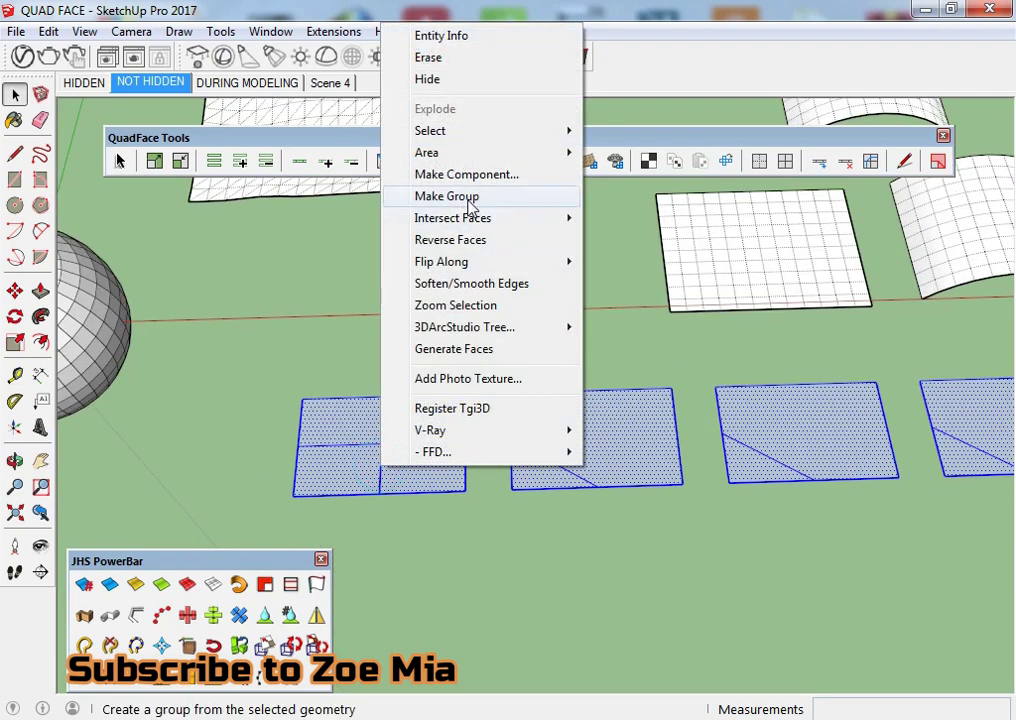
pyautogui.click(470, 197)
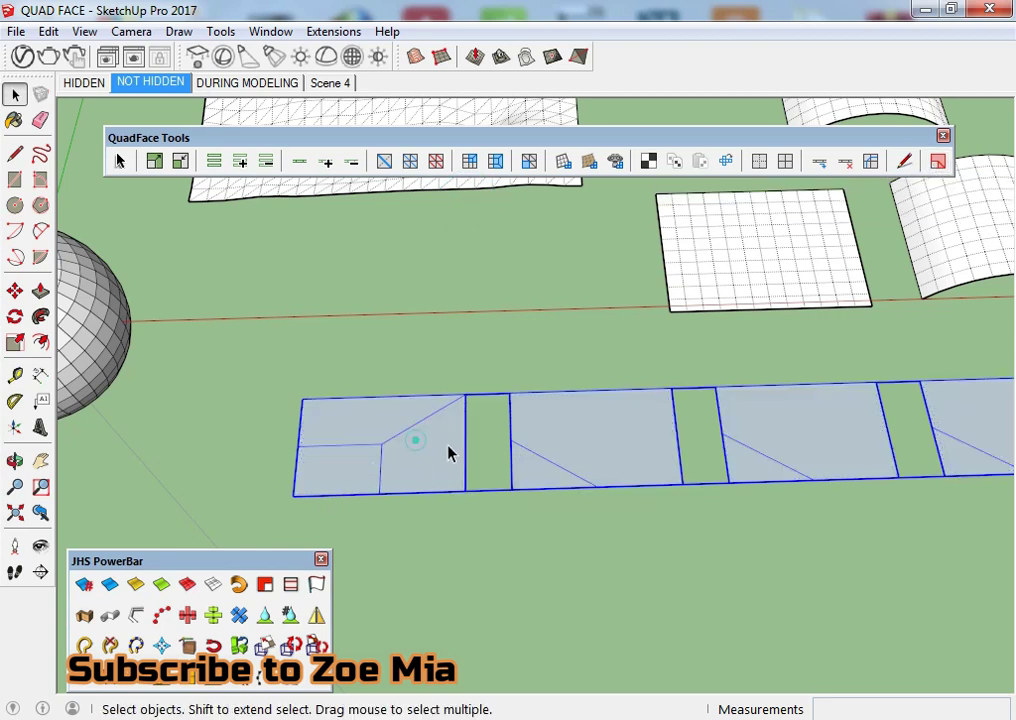
# Step: Colorize the faces with QuadFace Tools to show quads and triangles
pyautogui.moveTo(448, 453); pyautogui.dragTo(700, 300, button='middle')
pyautogui.click(937, 160)
pyautogui.moveTo(690, 406); pyautogui.dragTo(676, 502, button='middle')
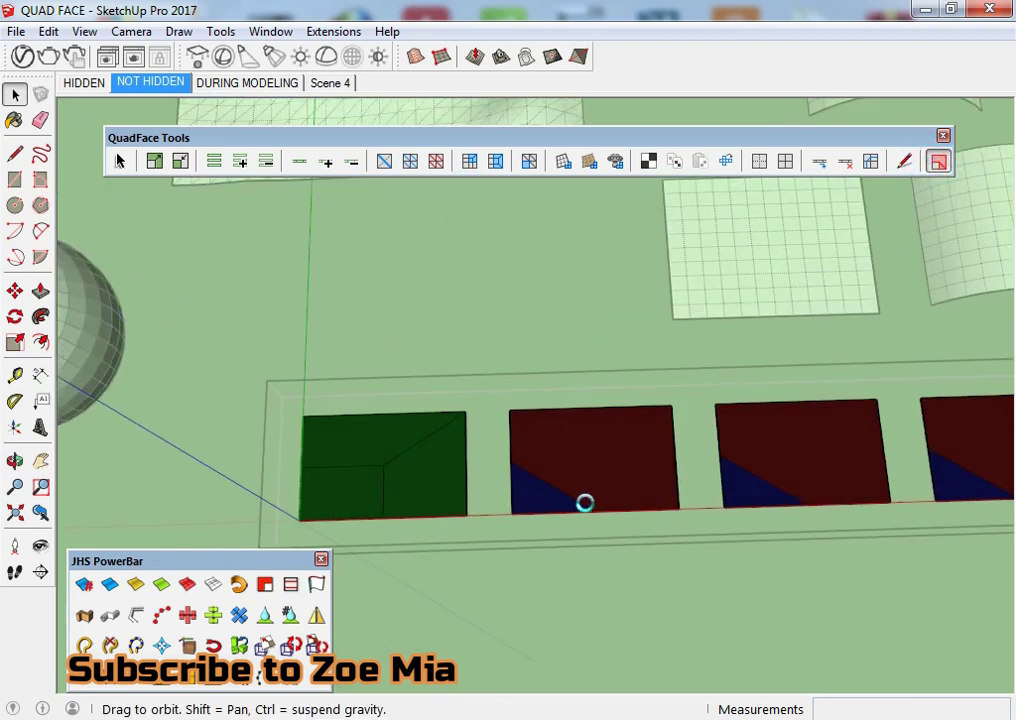
# Step: Replace the second rectangle's diagonal with a new one and build a quad corner
pyautogui.scroll(-3, 546, 492)
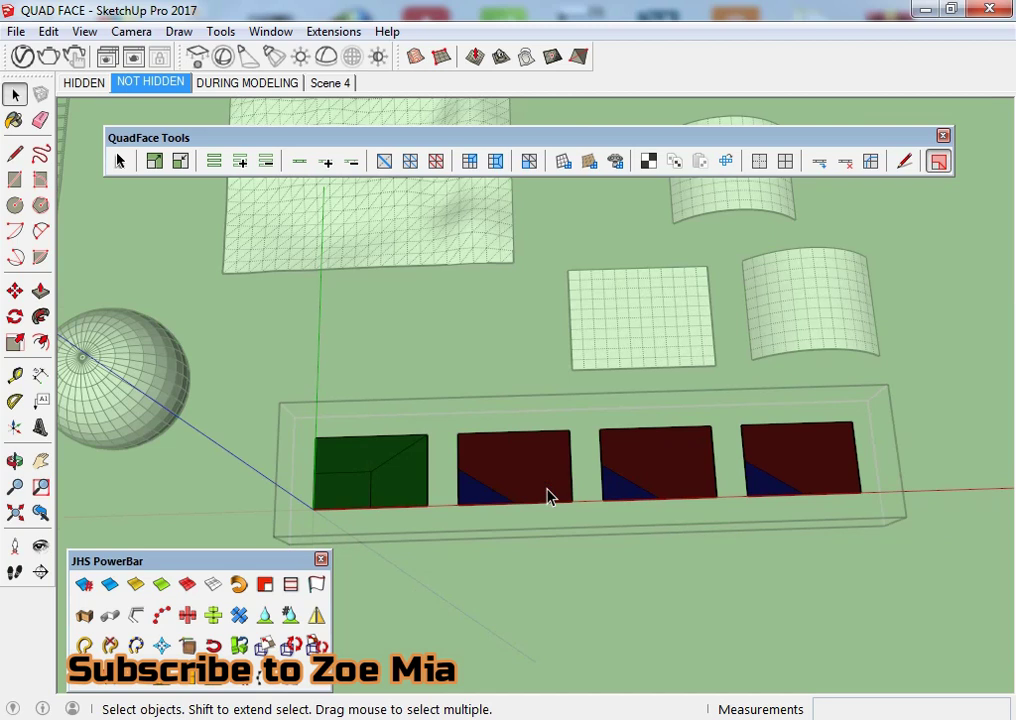
pyautogui.scroll(5, 546, 495)
pyautogui.press('e')
pyautogui.click(455, 479)
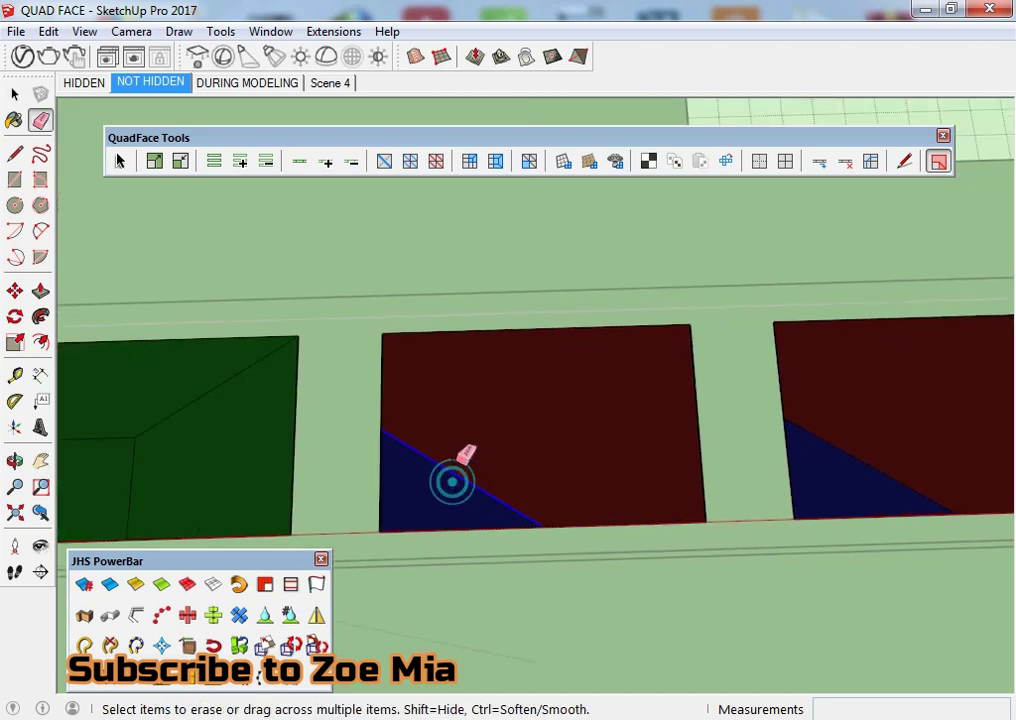
pyautogui.press('l')
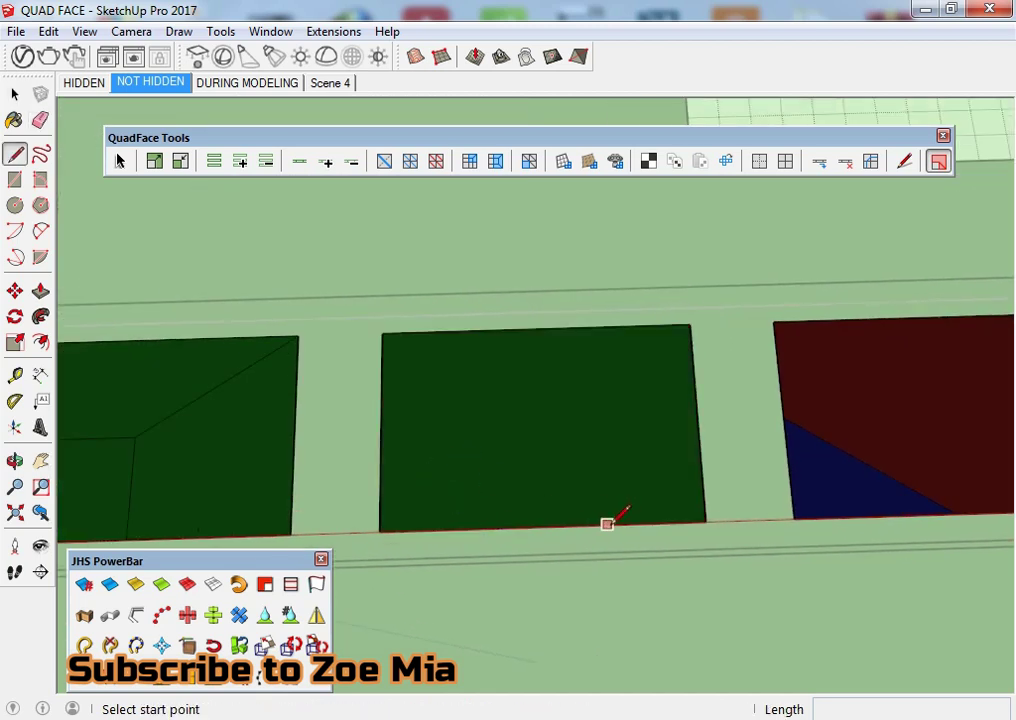
pyautogui.click(609, 523)
pyautogui.click(383, 379)
pyautogui.press('space')
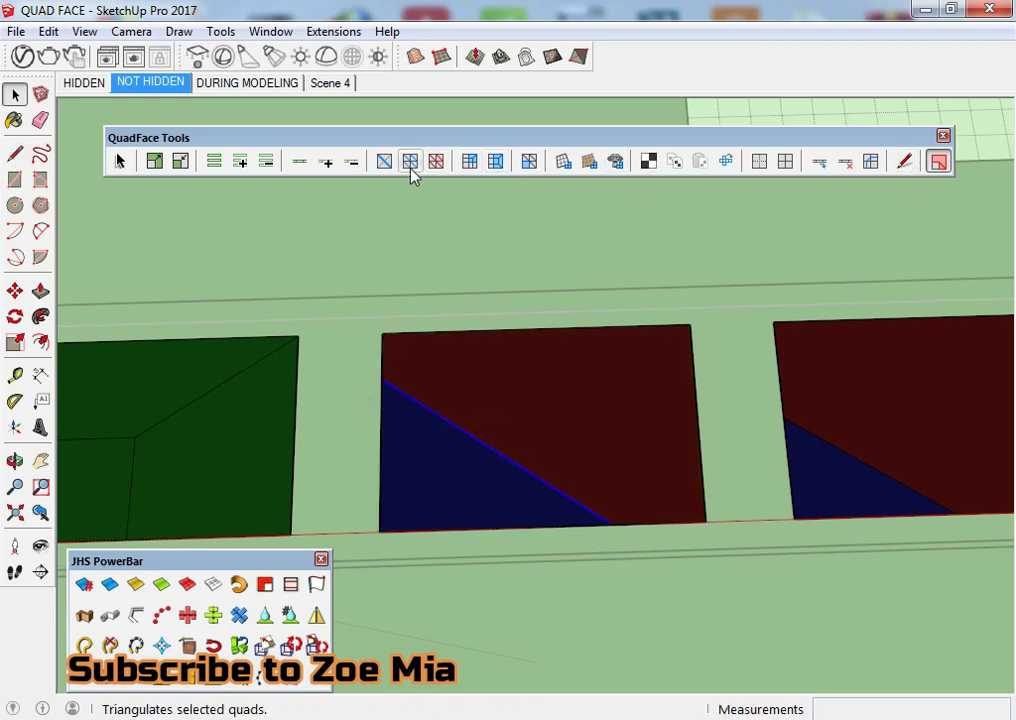
pyautogui.click(469, 161)
pyautogui.scroll(-3, 596, 408)
pyautogui.keyDown('shift'); pyautogui.moveTo(596, 408); pyautogui.dragTo(438, 422, button='middle'); pyautogui.keyUp('shift')
pyautogui.scroll(3, 494, 442)
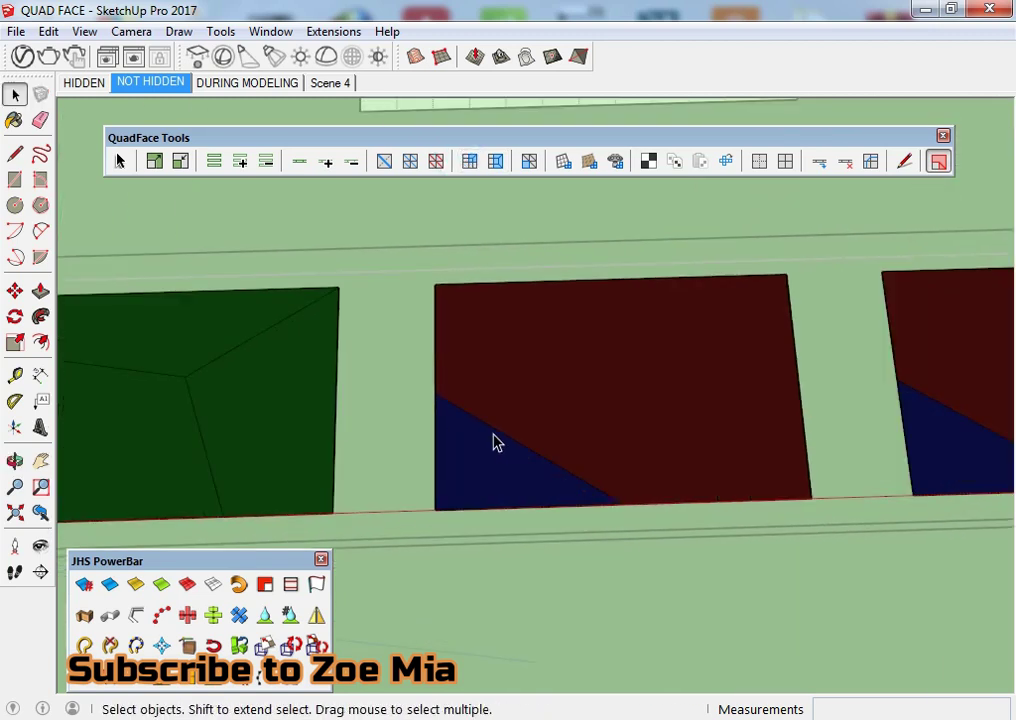
# Step: Erase the next rectangle's diagonal, draw a corner-to-corner diagonal, and build a quad corner
pyautogui.press('e')
pyautogui.click(524, 448)
pyautogui.press('space')
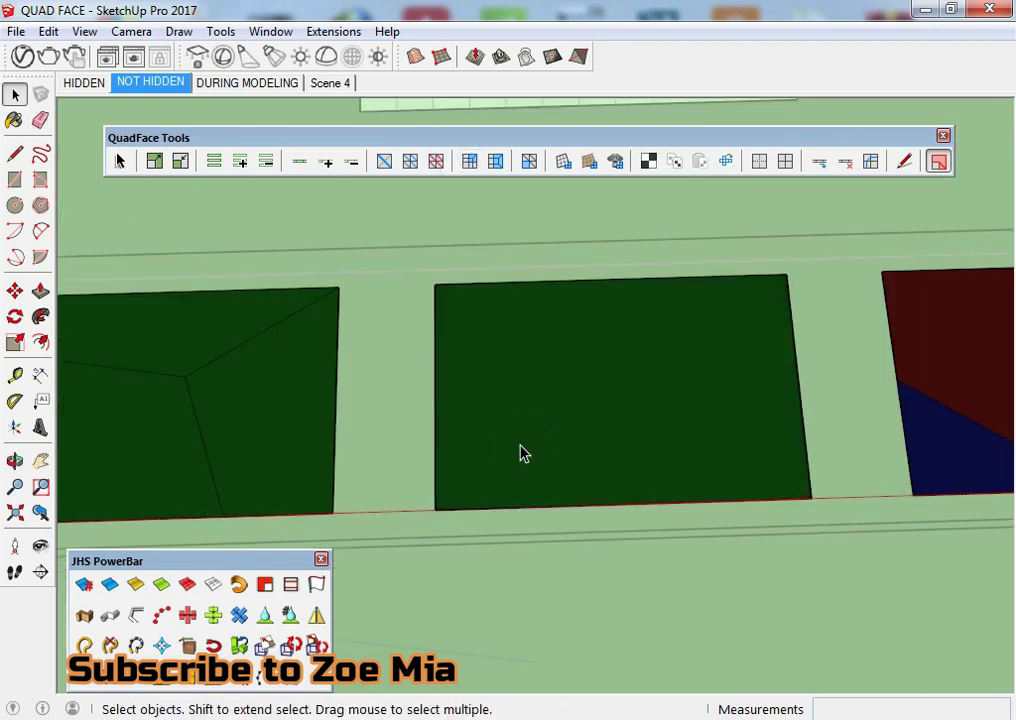
pyautogui.press('l')
pyautogui.scroll(2, 788, 498)
pyautogui.click(788, 498)
pyautogui.scroll(-2, 416, 394)
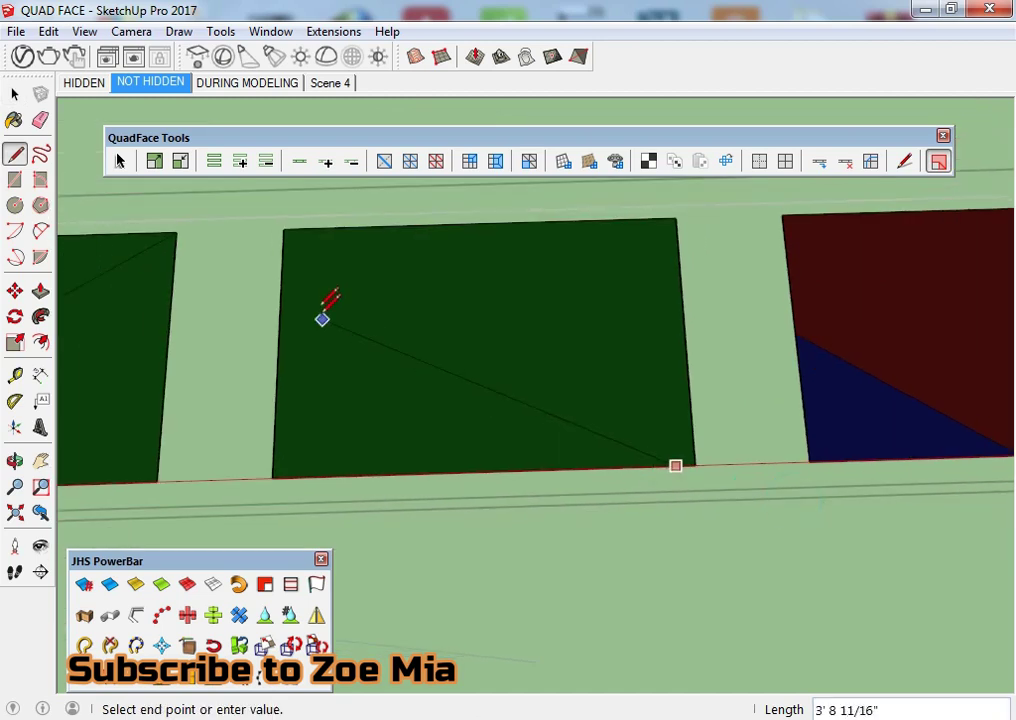
pyautogui.scroll(2, 371, 342)
pyautogui.click(355, 289)
pyautogui.press('space')
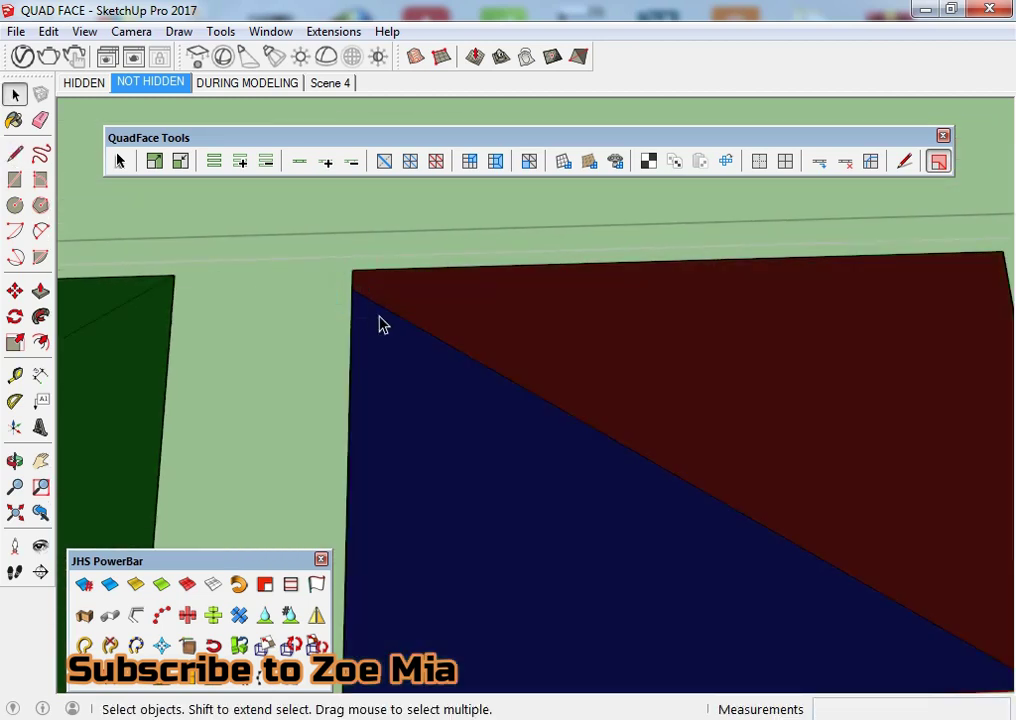
pyautogui.click(381, 310)
pyautogui.scroll(-2, 381, 312)
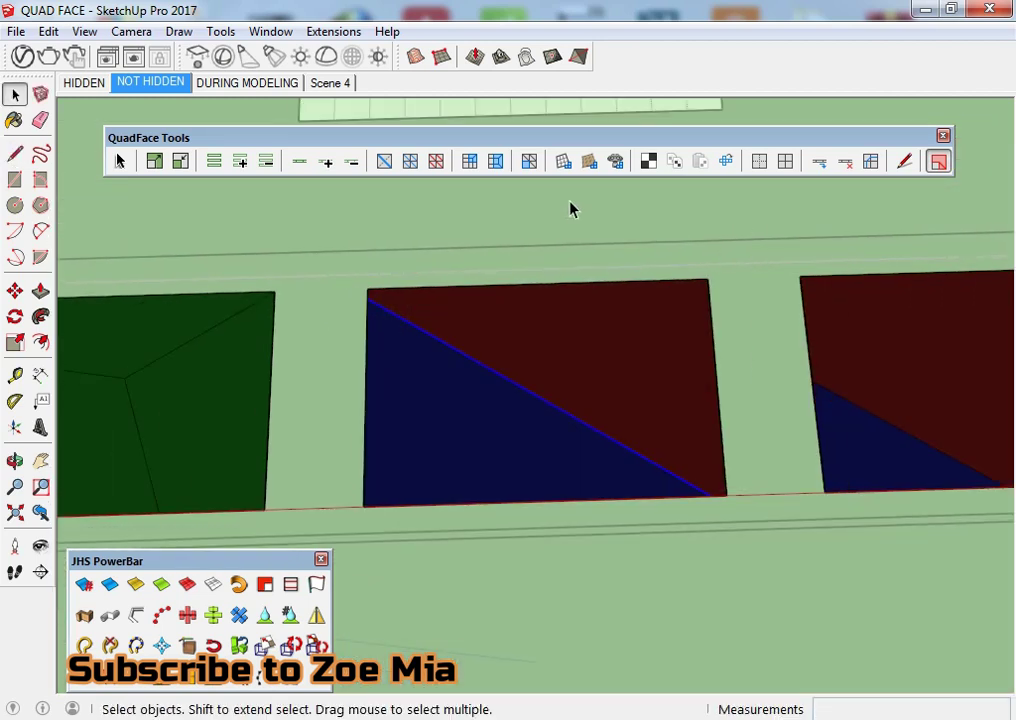
pyautogui.click(469, 161)
pyautogui.moveTo(669, 481)
pyautogui.mouseDown(button='middle')
pyautogui.moveTo(120, 535)
pyautogui.moveTo(408, 490)
pyautogui.mouseUp(button='middle')
# Step: Redo the last rectangle's diagonal from lower-right corner to top edge and build a quad corner
pyautogui.press('e')
pyautogui.click(397, 514)
pyautogui.press('space')
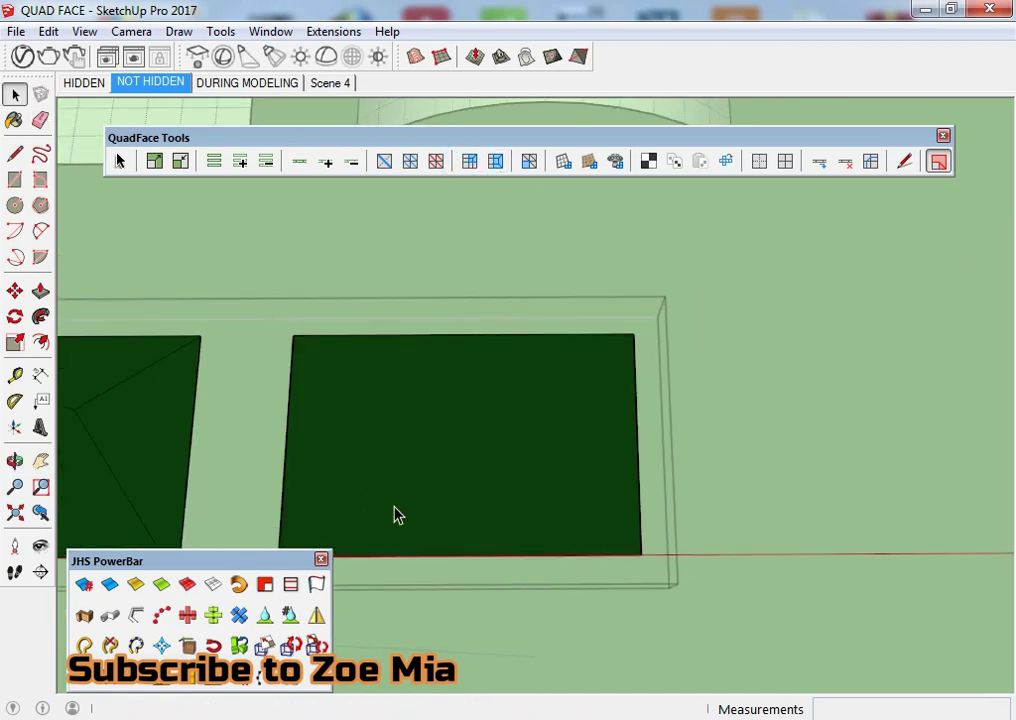
pyautogui.press('l')
pyautogui.click(638, 512)
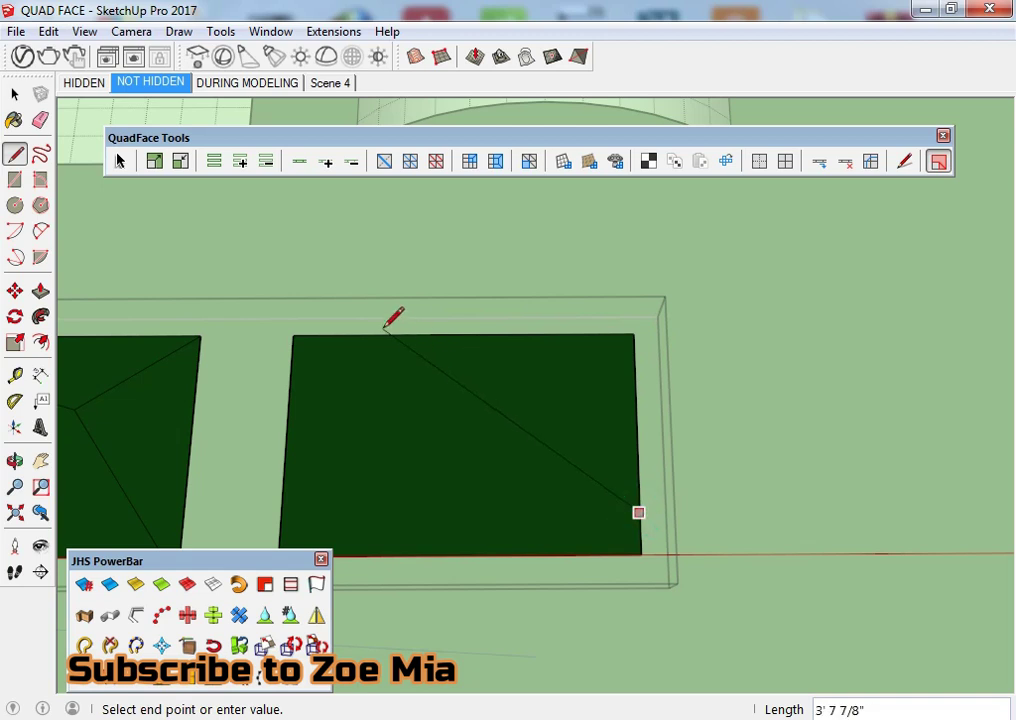
pyautogui.click(385, 332)
pyautogui.press('space')
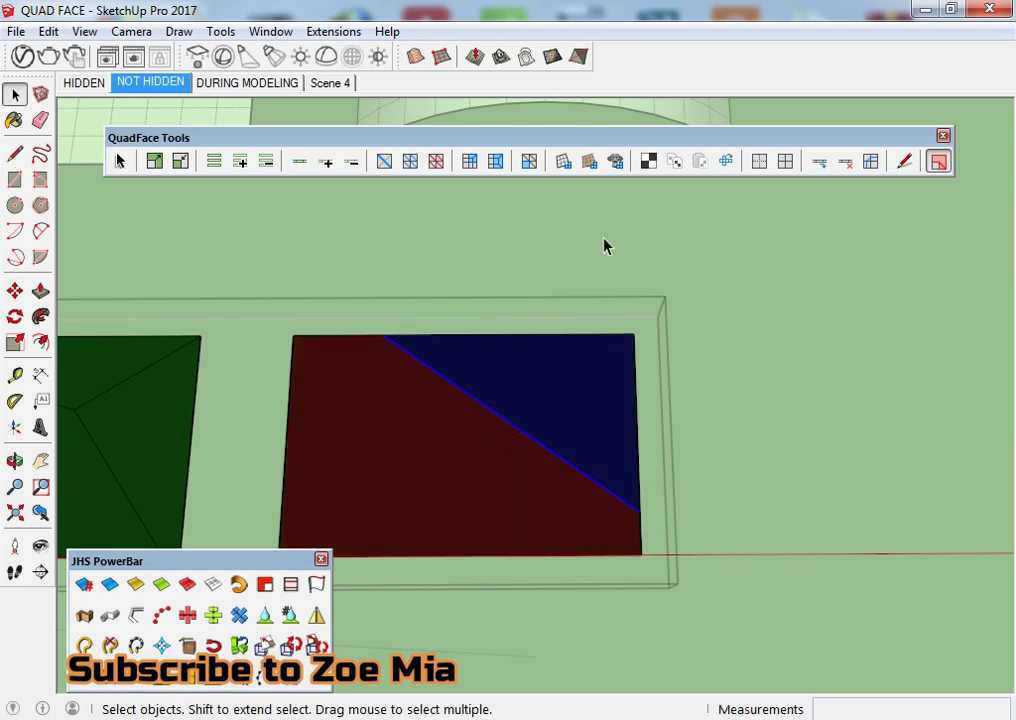
pyautogui.click(469, 161)
pyautogui.moveTo(508, 329)
pyautogui.mouseDown(button='middle')
pyautogui.moveTo(700, 400)
pyautogui.moveTo(848, 390)
pyautogui.mouseUp(button='middle')
pyautogui.moveTo(683, 539)
pyautogui.mouseDown(button='middle')
pyautogui.moveTo(683, 465)
pyautogui.moveTo(624, 370)
pyautogui.moveTo(551, 381)
pyautogui.moveTo(582, 345)
pyautogui.moveTo(598, 585)
pyautogui.mouseUp(button='middle')
# Step: Draw a new rectangle and make it a group
pyautogui.press('r')
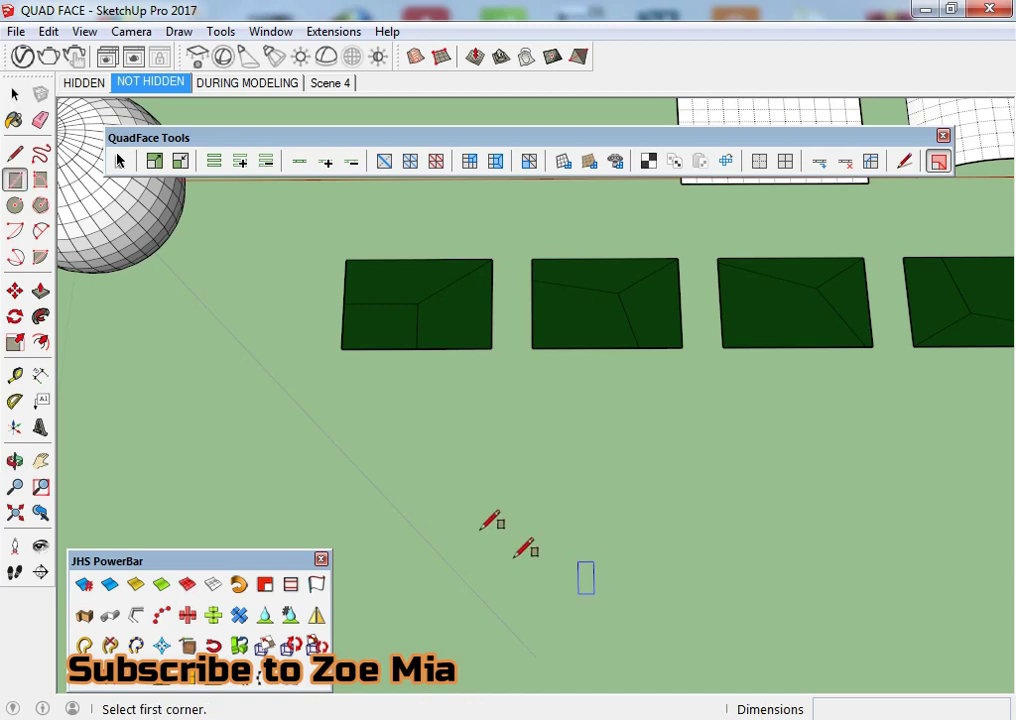
pyautogui.click(411, 475)
pyautogui.click(700, 587)
pyautogui.press('space')
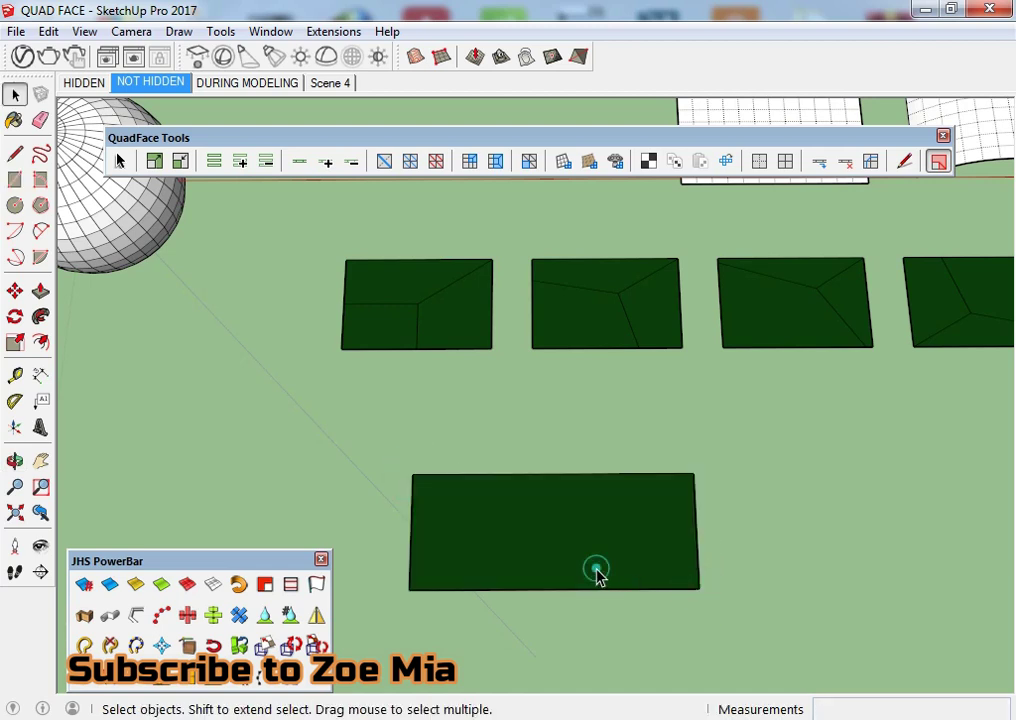
pyautogui.keyDown('shift'); pyautogui.moveTo(596, 569); pyautogui.dragTo(562, 528, button='middle'); pyautogui.keyUp('shift')
pyautogui.rightClick(558, 519)
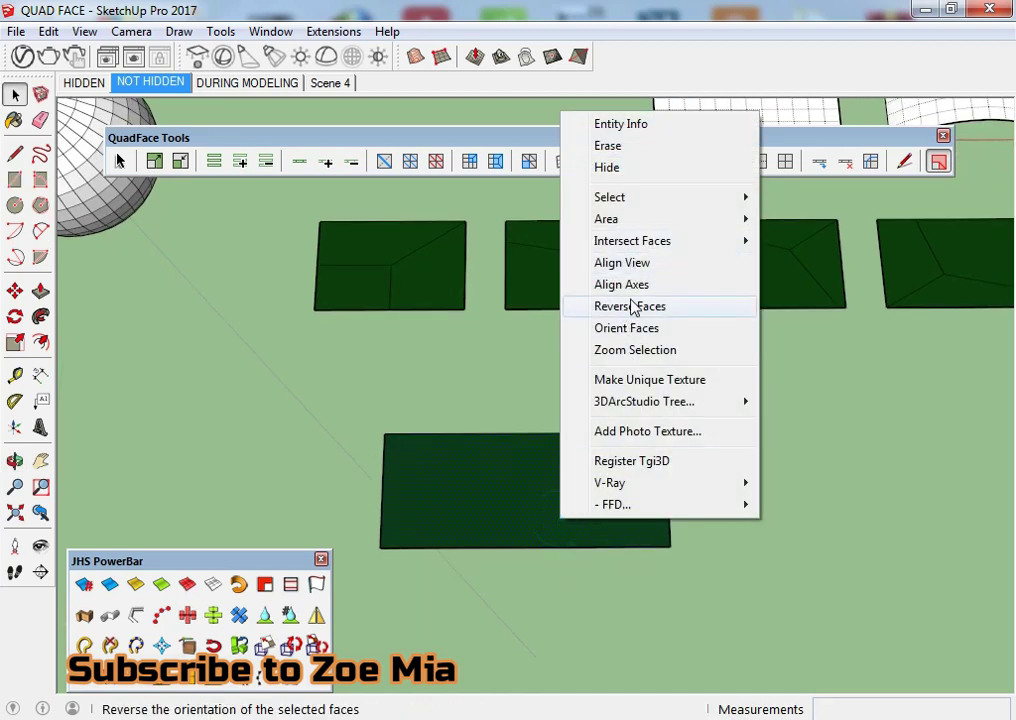
pyautogui.click(442, 517)
pyautogui.rightClick(442, 515)
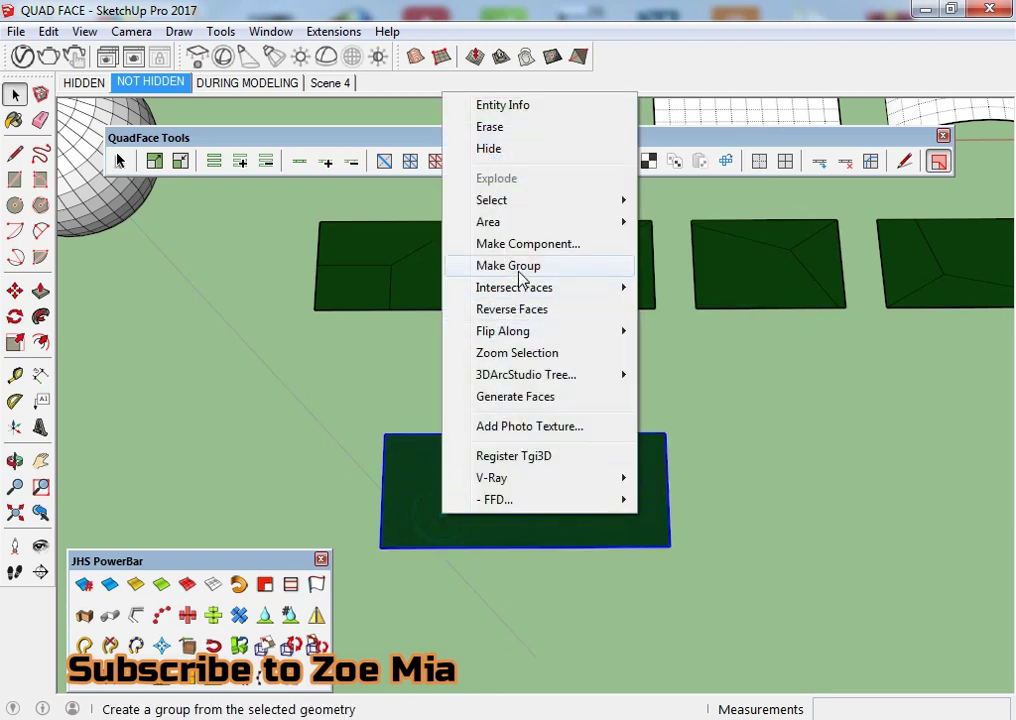
pyautogui.click(519, 268)
# Step: Halve the grouped rectangle with a vertical edge, then add two horizontal edges across the right half
pyautogui.moveTo(519, 517)
pyautogui.mouseDown(button='middle')
pyautogui.moveTo(505, 524)
pyautogui.moveTo(519, 458)
pyautogui.moveTo(522, 470)
pyautogui.mouseUp(button='middle')
pyautogui.press('l')
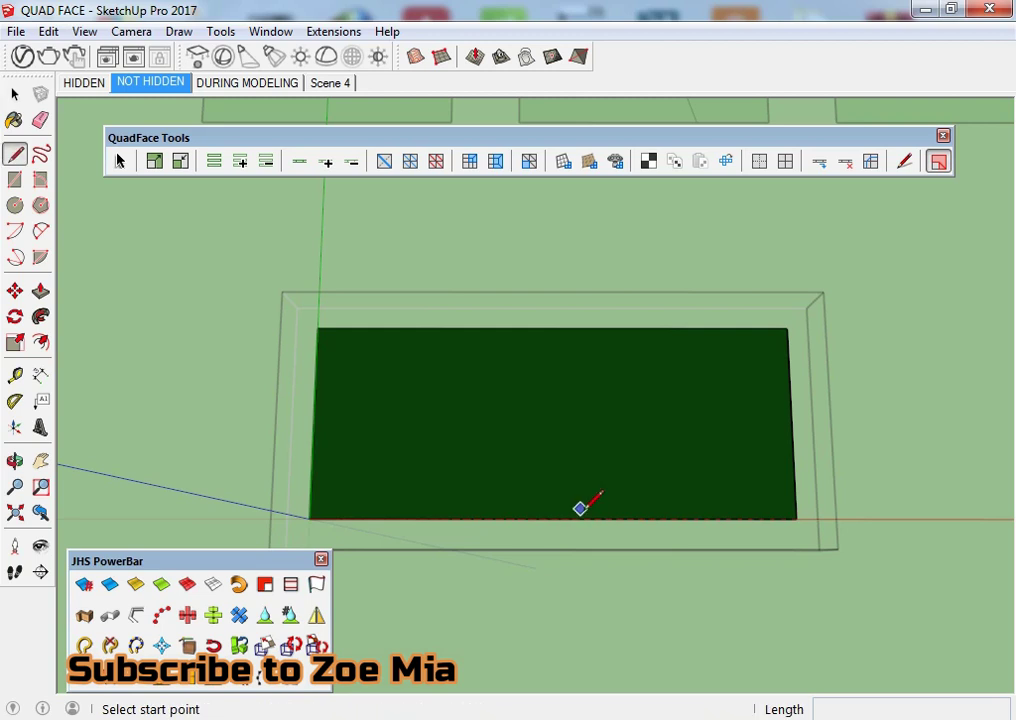
pyautogui.click(552, 517)
pyautogui.click(552, 327)
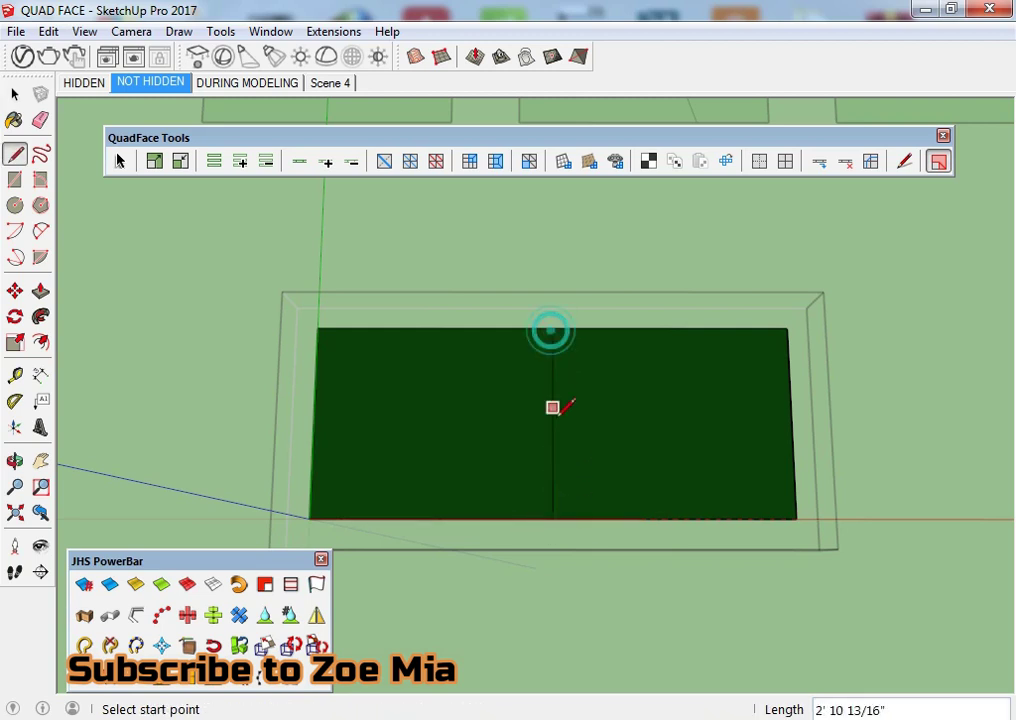
pyautogui.click(790, 381)
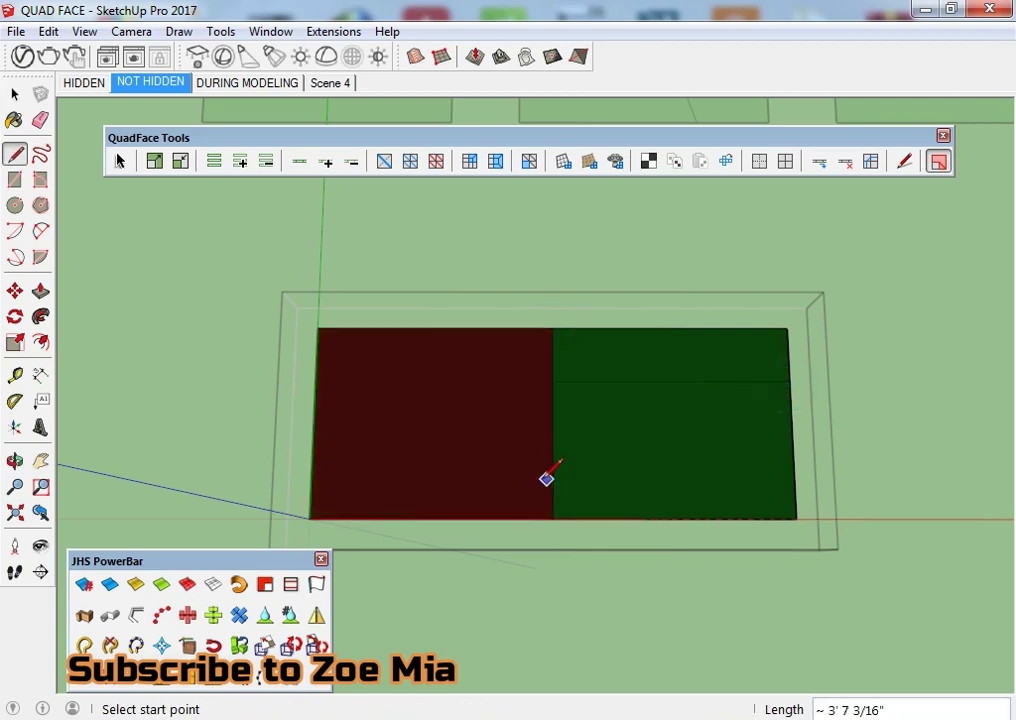
pyautogui.click(552, 465)
pyautogui.click(793, 463)
pyautogui.press('space')
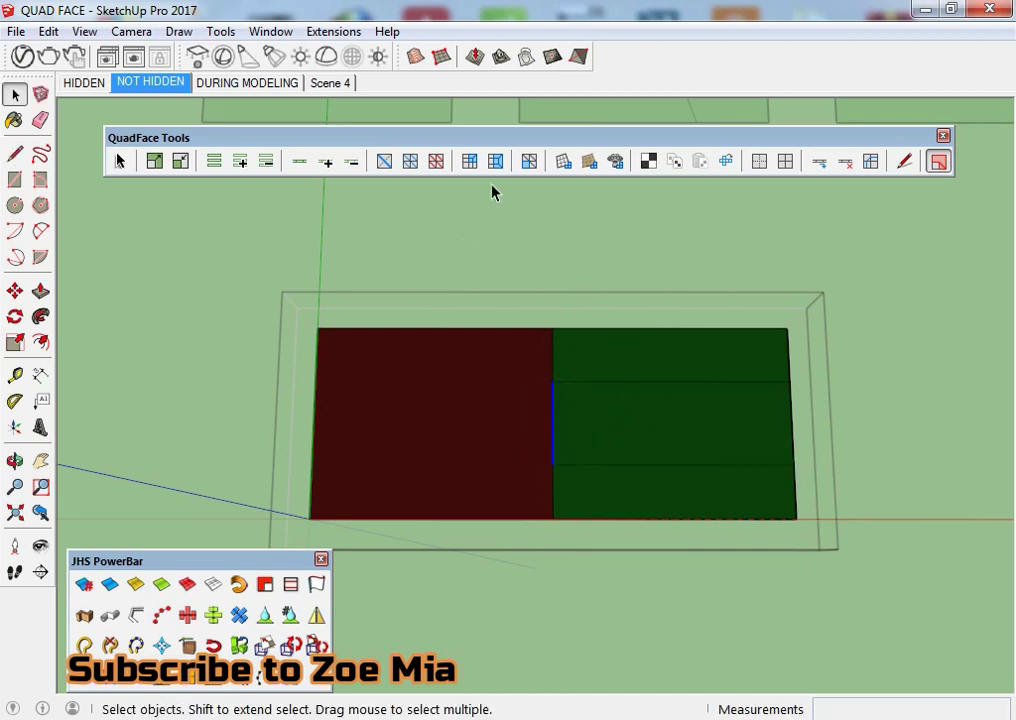
# Step: Fill the left half with quad geometry and close the group edit
pyautogui.click(495, 161)
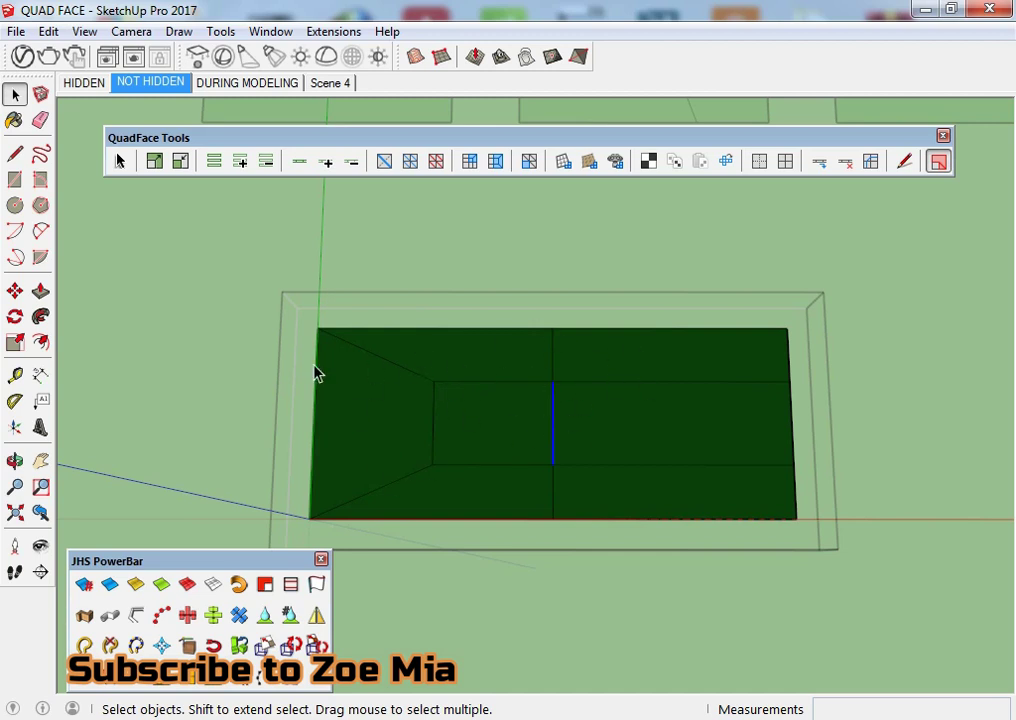
pyautogui.scroll(-3, 556, 413)
pyautogui.moveTo(556, 413); pyautogui.dragTo(494, 404, button='middle')
pyautogui.scroll(4, 449, 424)
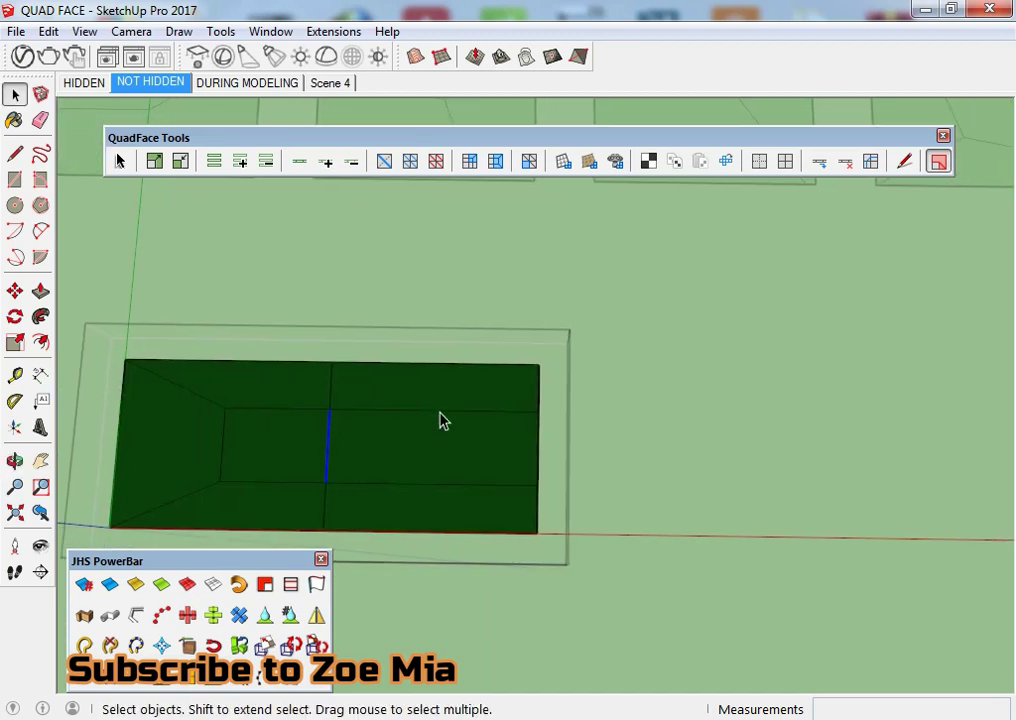
pyautogui.click(481, 325)
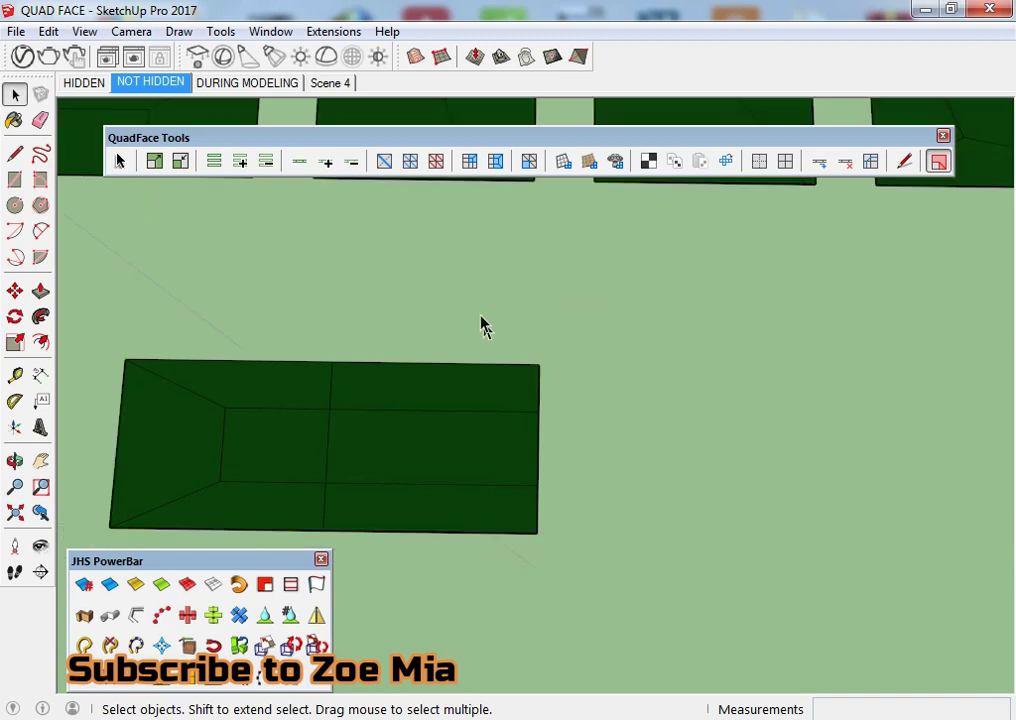
# Step: Draw a new rectangle on empty ground
pyautogui.moveTo(438, 533)
pyautogui.mouseDown(button='middle')
pyautogui.moveTo(404, 517)
pyautogui.moveTo(405, 428)
pyautogui.mouseUp(button='middle')
pyautogui.press('r')
pyautogui.click(460, 310)
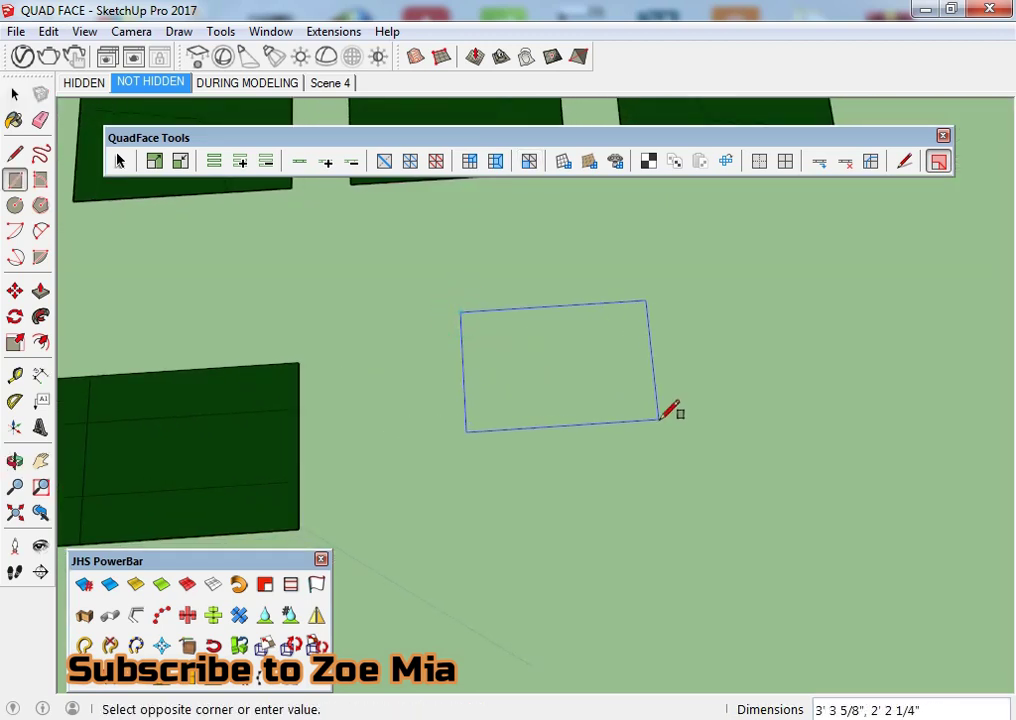
pyautogui.click(659, 421)
pyautogui.press('space')
pyautogui.scroll(2, 576, 399)
# Step: Split the rectangle in half with a line from its bottom edge
pyautogui.press('l')
pyautogui.click(579, 451)
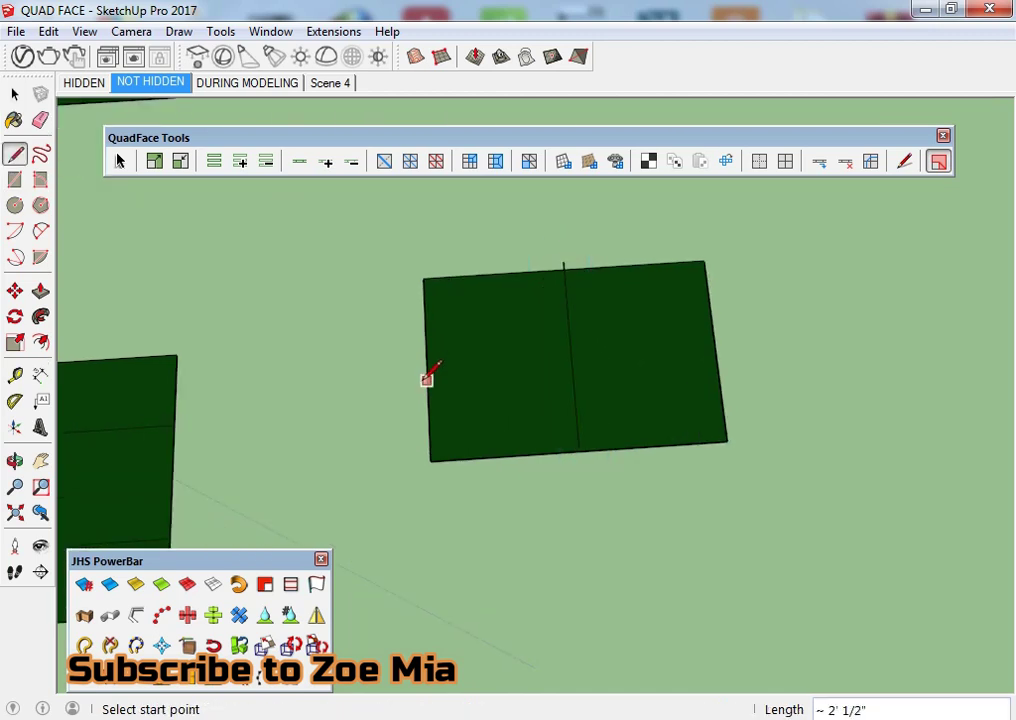
pyautogui.press('space')
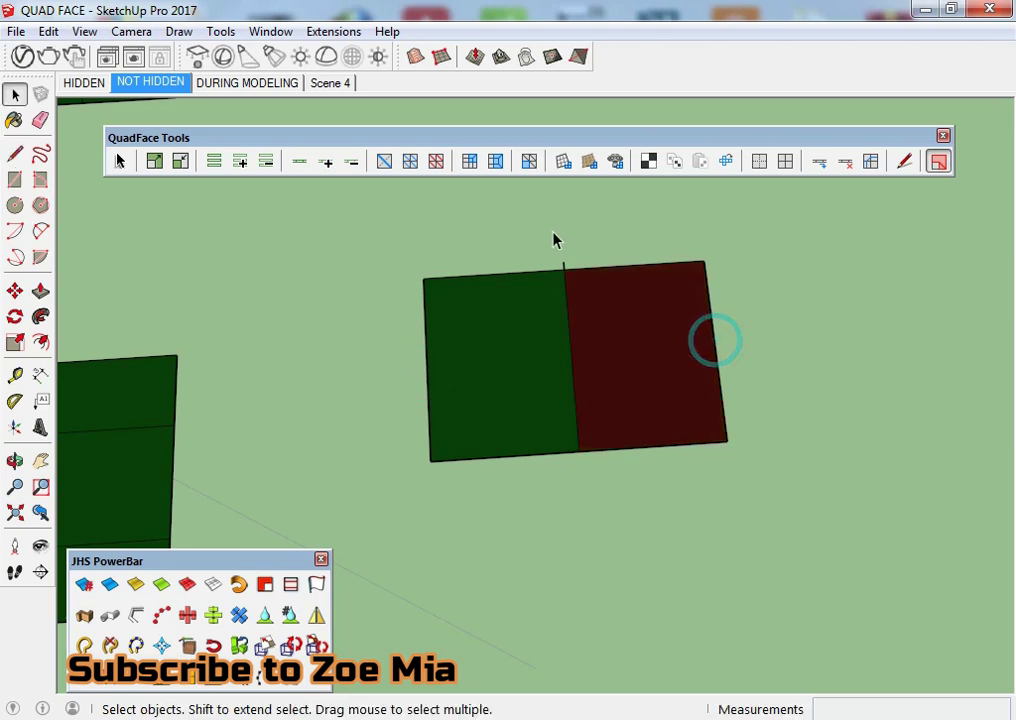
pyautogui.scroll(3, 558, 272)
pyautogui.press('e')
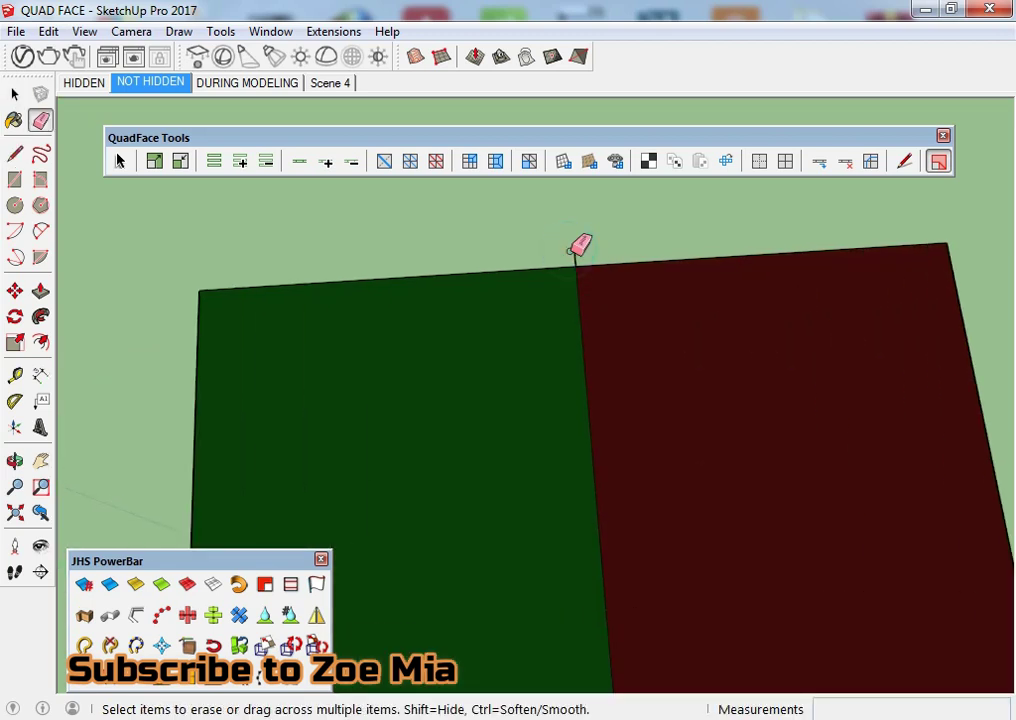
pyautogui.press('space')
pyautogui.scroll(-3, 585, 255)
# Step: Draw a crossing line from the left edge to the right edge, making four faces
pyautogui.press('l')
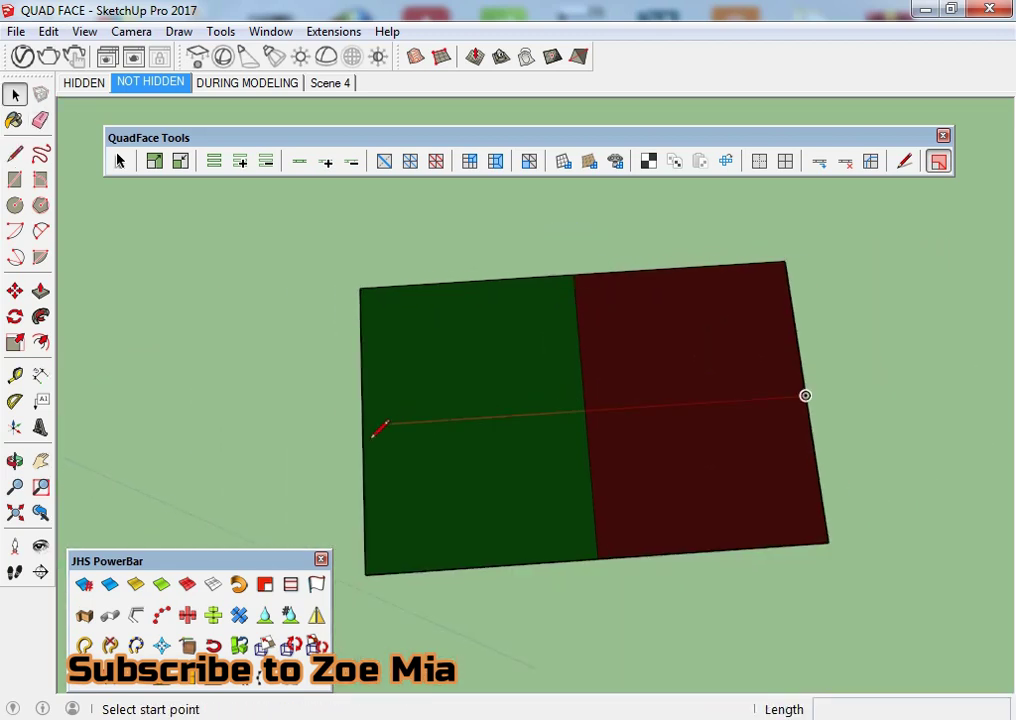
pyautogui.click(362, 425)
pyautogui.click(805, 392)
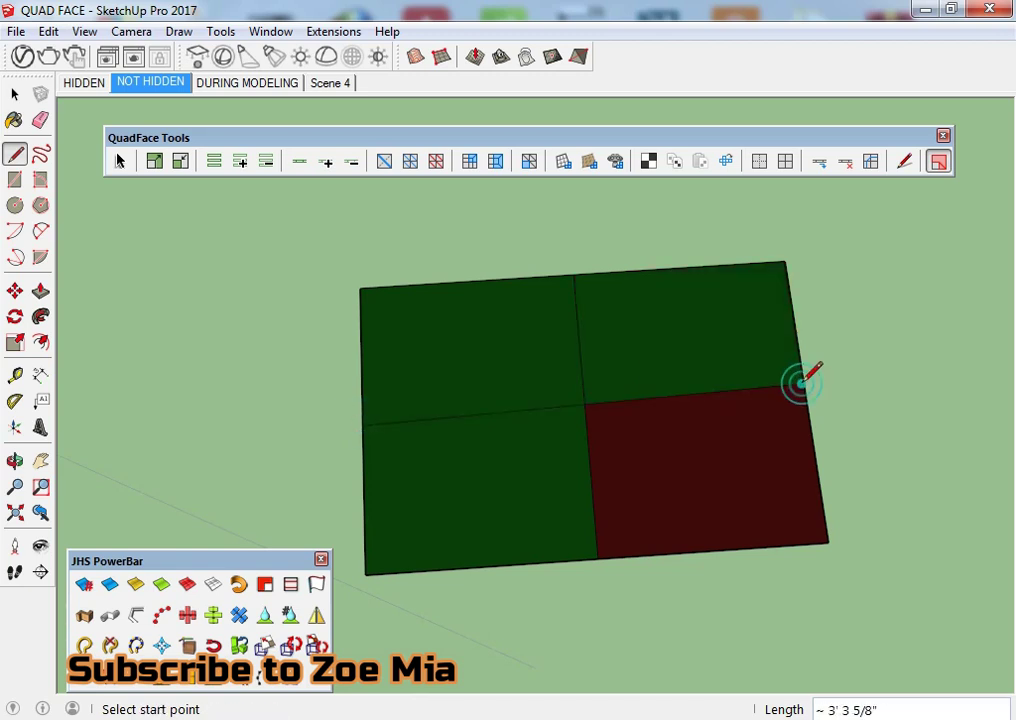
pyautogui.press('space')
pyautogui.scroll(-3, 686, 446)
# Step: Select all four faces and make them a group
pyautogui.tripleClick(590, 454)
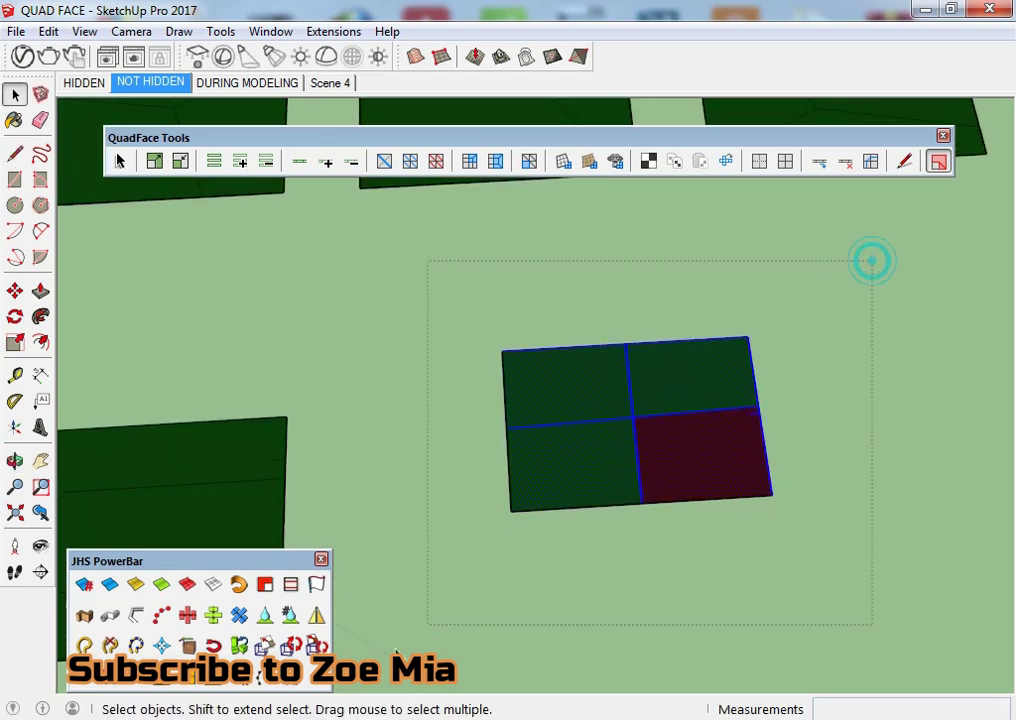
pyautogui.rightClick(620, 435)
pyautogui.click(703, 456)
pyautogui.scroll(2, 705, 453)
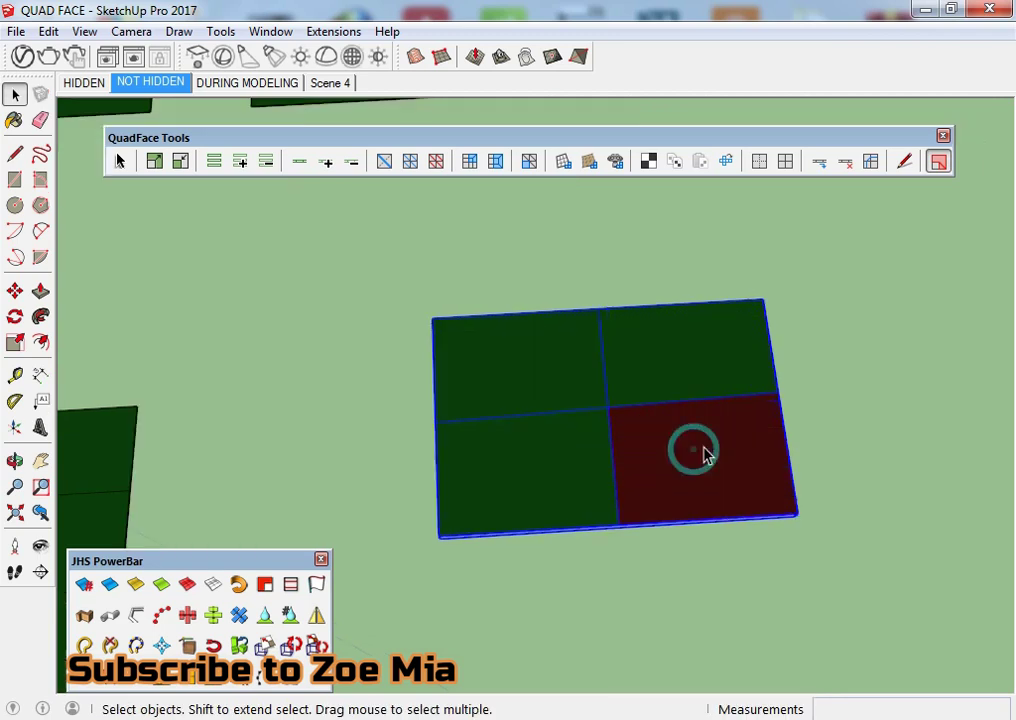
pyautogui.scroll(2, 741, 483)
pyautogui.moveTo(741, 483)
pyautogui.mouseDown(button='middle')
pyautogui.moveTo(640, 324)
pyautogui.moveTo(619, 374)
pyautogui.mouseUp(button='middle')
# Step: Lower the red face's outer corner and raise the patch's top-left corner
pyautogui.press('m')
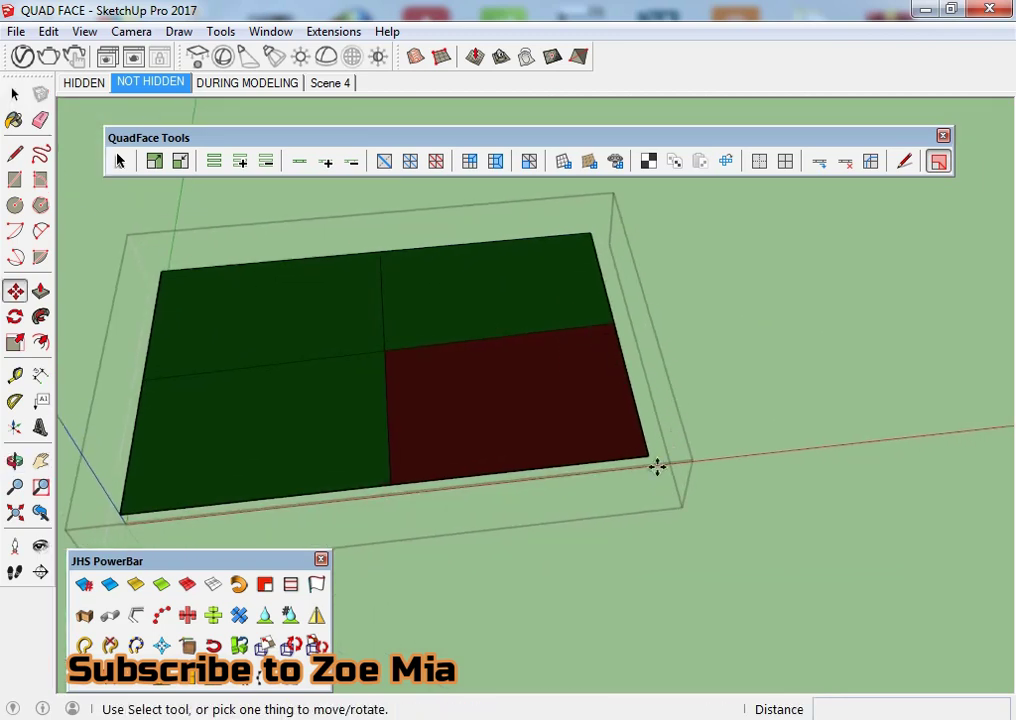
pyautogui.click(648, 457)
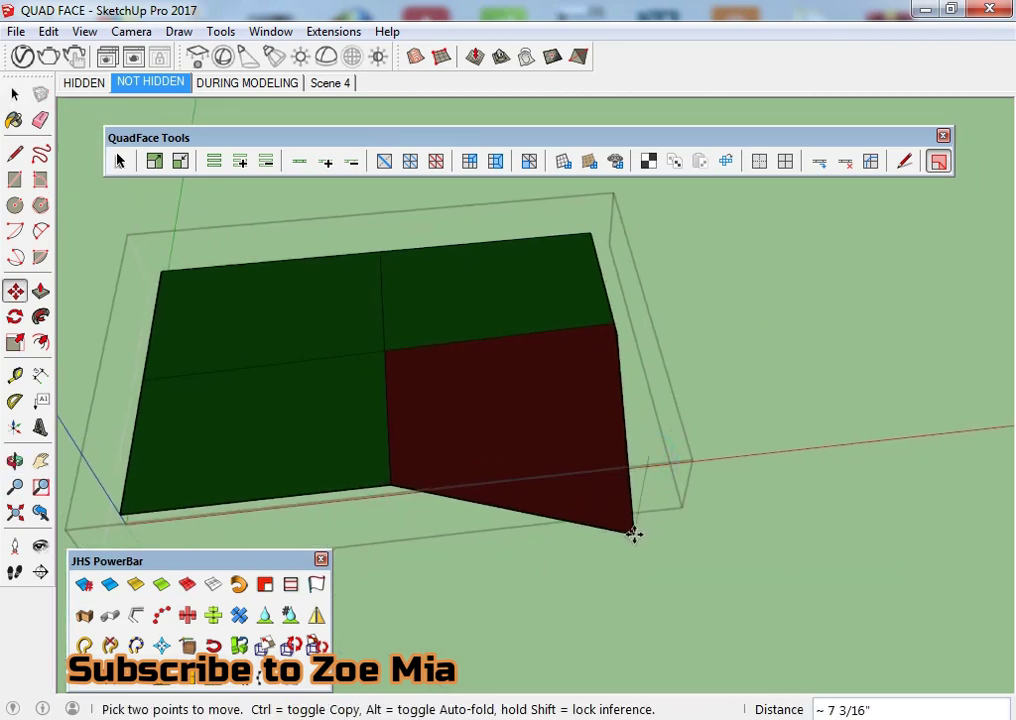
pyautogui.click(635, 535)
pyautogui.moveTo(329, 408)
pyautogui.keyDown('shift'); pyautogui.mouseDown(button='middle')
pyautogui.moveTo(630, 413)
pyautogui.moveTo(650, 376)
pyautogui.mouseUp(button='middle'); pyautogui.keyUp('shift')
pyautogui.press('m')
pyautogui.click(434, 262)
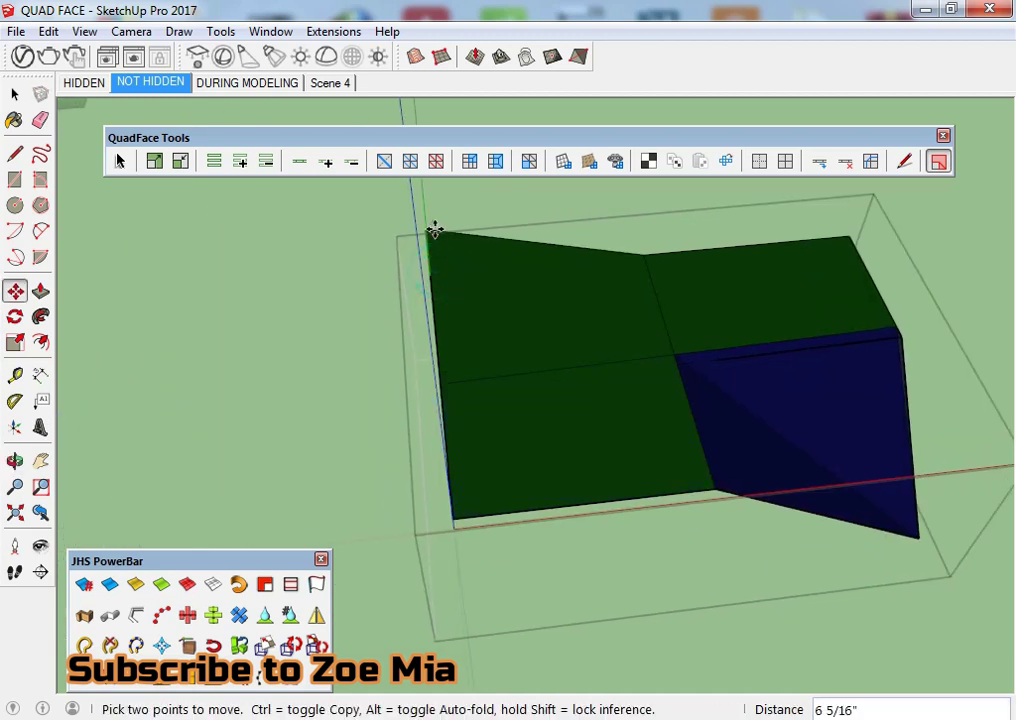
pyautogui.click(424, 194)
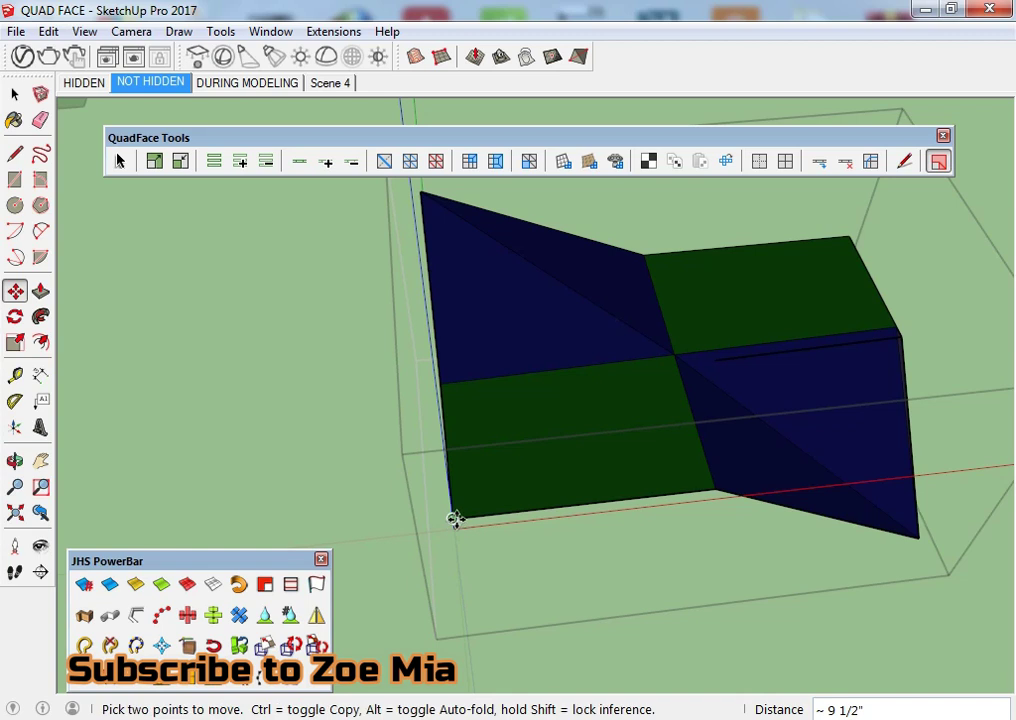
# Step: Lower the bottom-left corner and move one more point to warp the last flat face
pyautogui.click(455, 518)
pyautogui.click(464, 604)
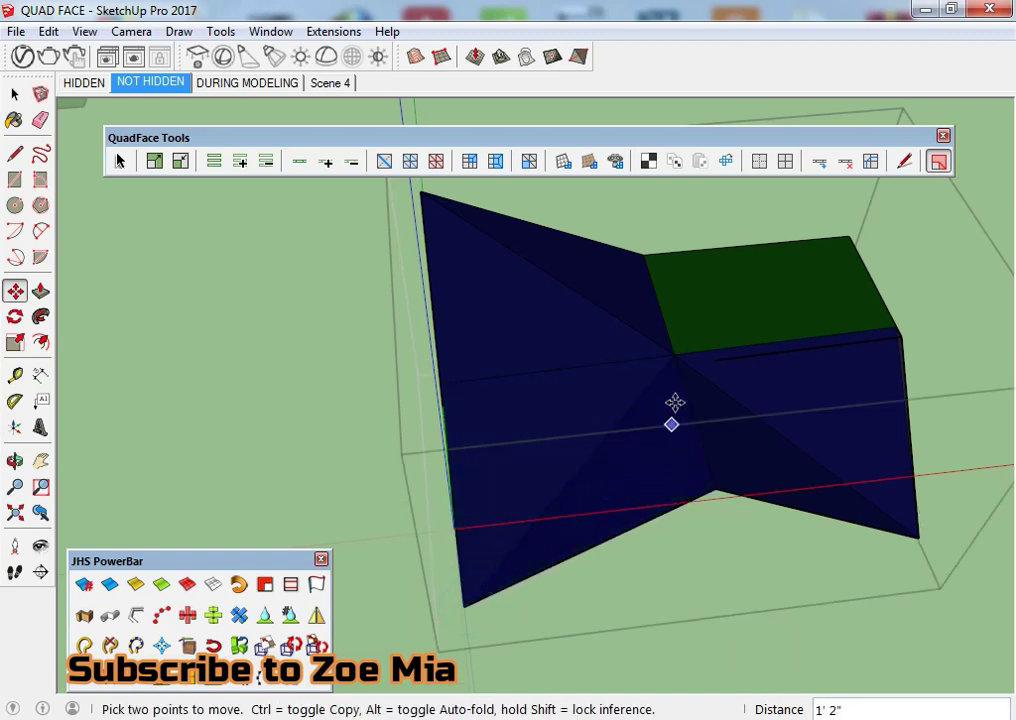
pyautogui.click(851, 243)
pyautogui.click(857, 285)
pyautogui.moveTo(857, 285)
pyautogui.mouseDown(button='middle')
pyautogui.moveTo(828, 392)
pyautogui.moveTo(842, 350)
pyautogui.moveTo(644, 433)
pyautogui.moveTo(415, 318)
pyautogui.moveTo(209, 286)
pyautogui.moveTo(390, 345)
pyautogui.moveTo(519, 422)
pyautogui.mouseUp(button='middle')
pyautogui.scroll(3, 556, 535)
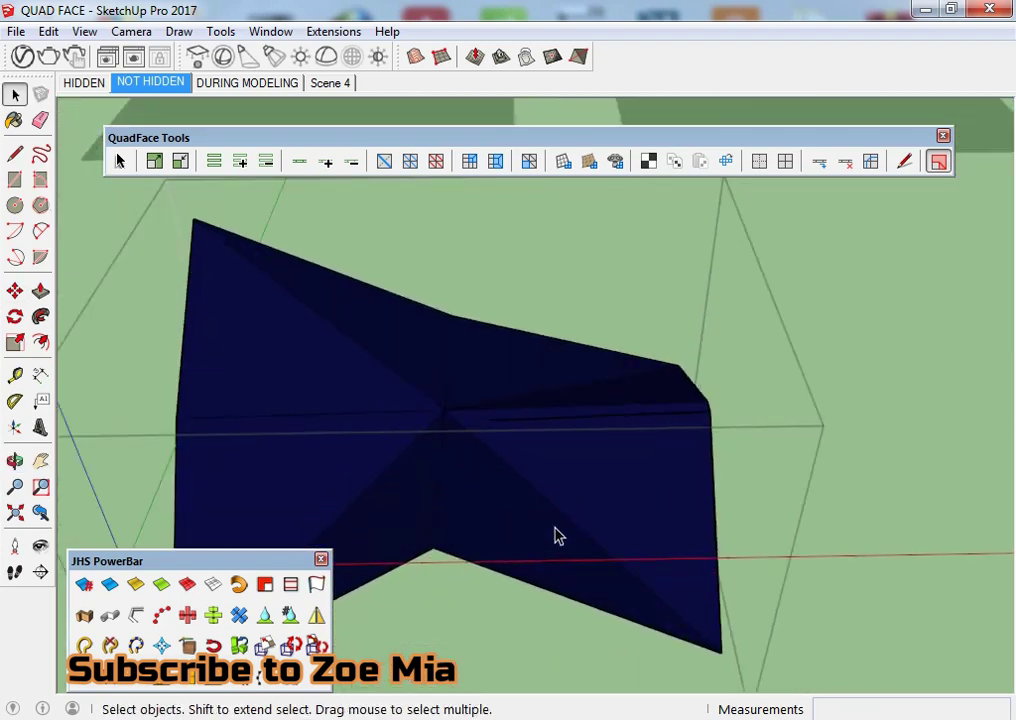
pyautogui.scroll(1, 562, 511)
pyautogui.moveTo(565, 512)
pyautogui.mouseDown(button='middle')
pyautogui.moveTo(583, 386)
pyautogui.moveTo(549, 355)
pyautogui.mouseUp(button='middle')
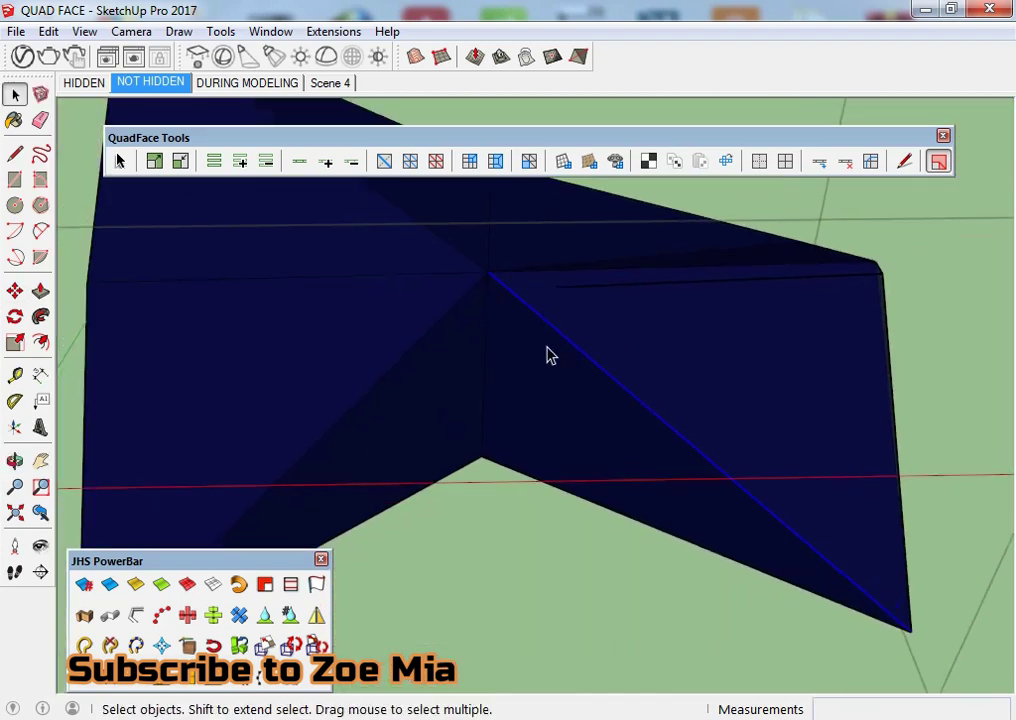
# Step: Convert the triangulated faces to quads, inspect the result, then undo the conversion
pyautogui.click(529, 162)
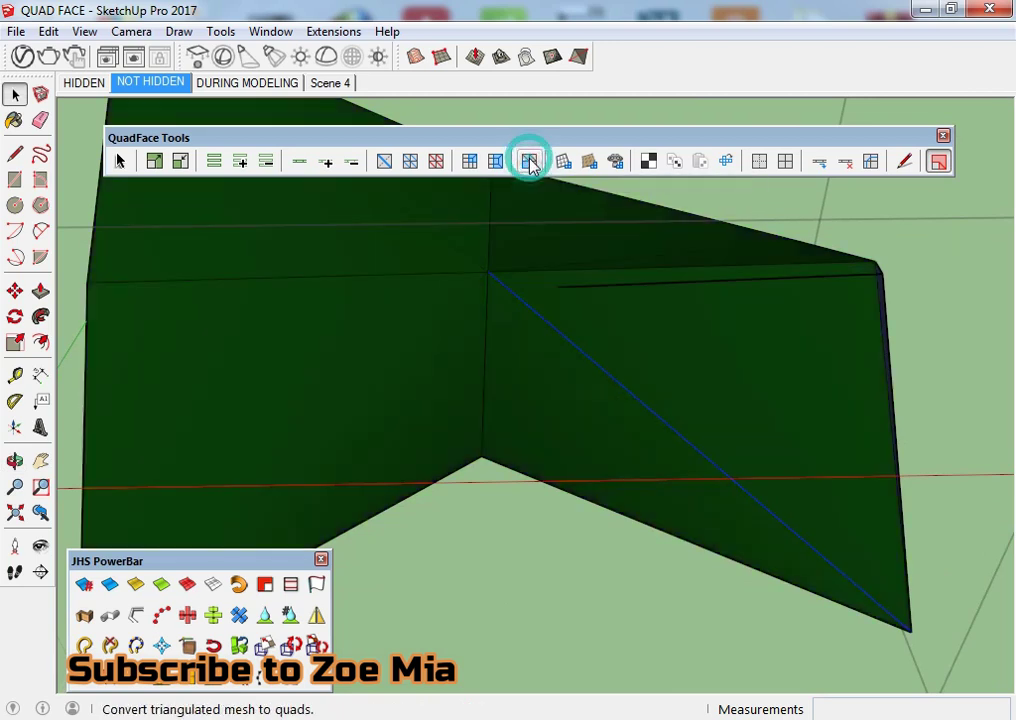
pyautogui.moveTo(529, 170)
pyautogui.mouseDown(button='middle')
pyautogui.moveTo(544, 291)
pyautogui.moveTo(522, 411)
pyautogui.mouseUp(button='middle')
pyautogui.scroll(2, 522, 411)
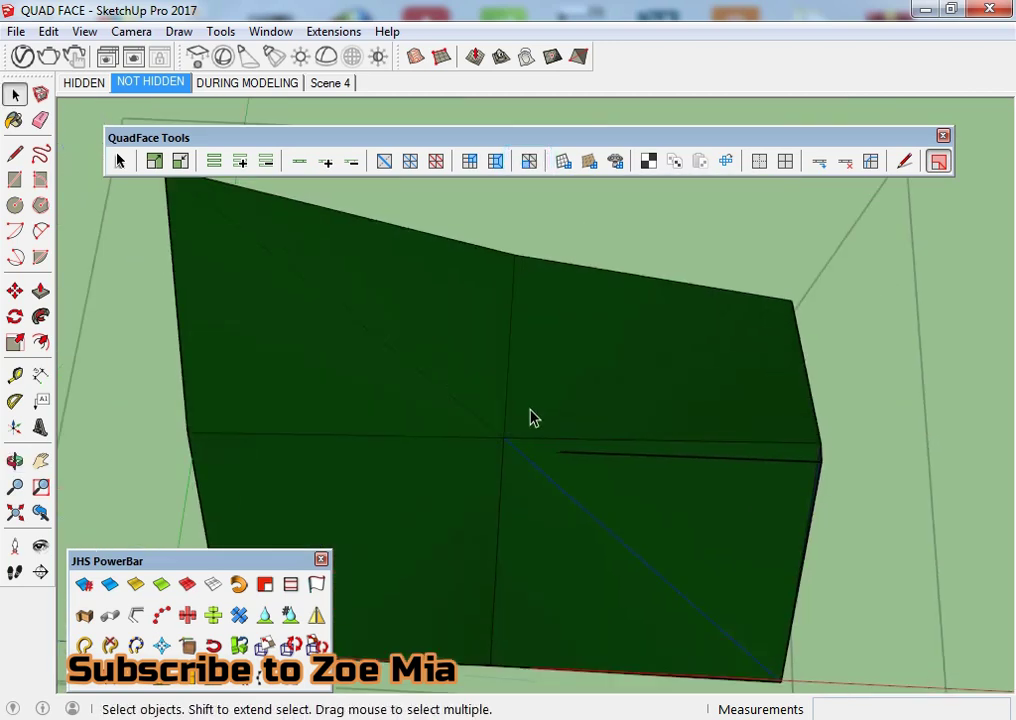
pyautogui.scroll(2, 533, 416)
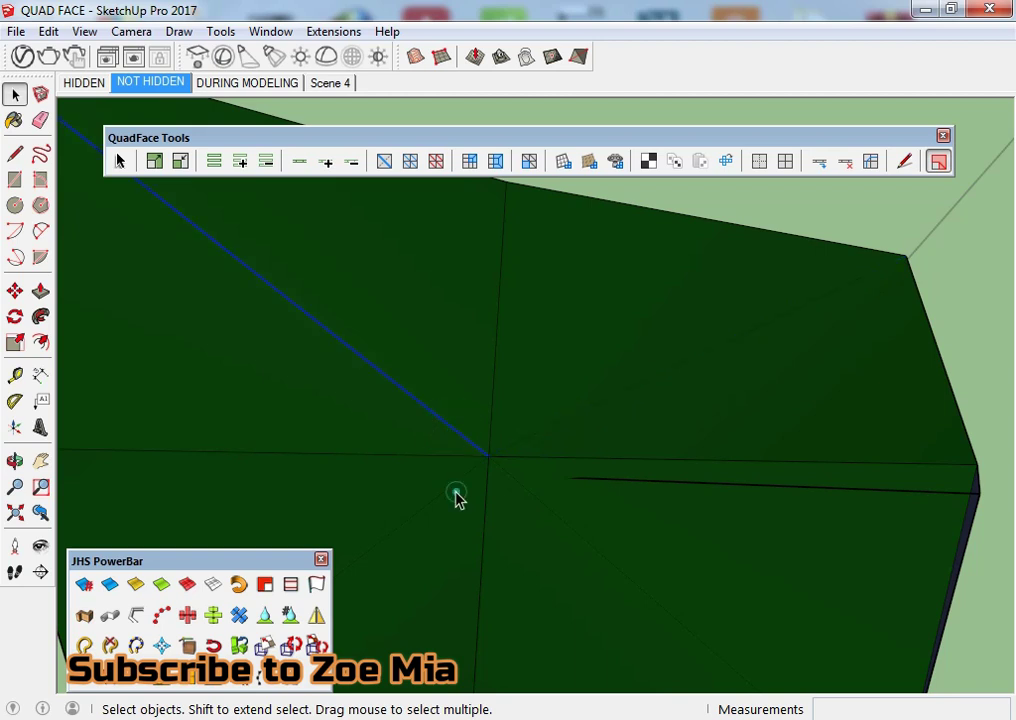
pyautogui.scroll(-3, 530, 505)
pyautogui.moveTo(530, 505); pyautogui.dragTo(624, 404, button='middle')
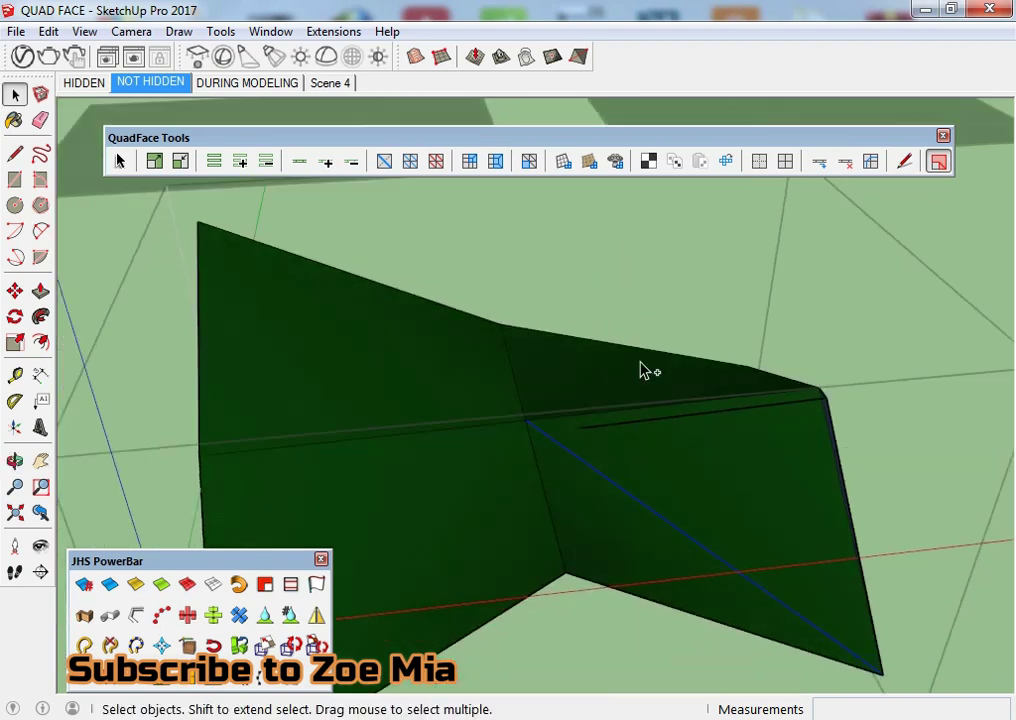
pyautogui.hotkey('ctrl', 'z')
pyautogui.scroll(2, 671, 467)
pyautogui.scroll(1, 679, 490)
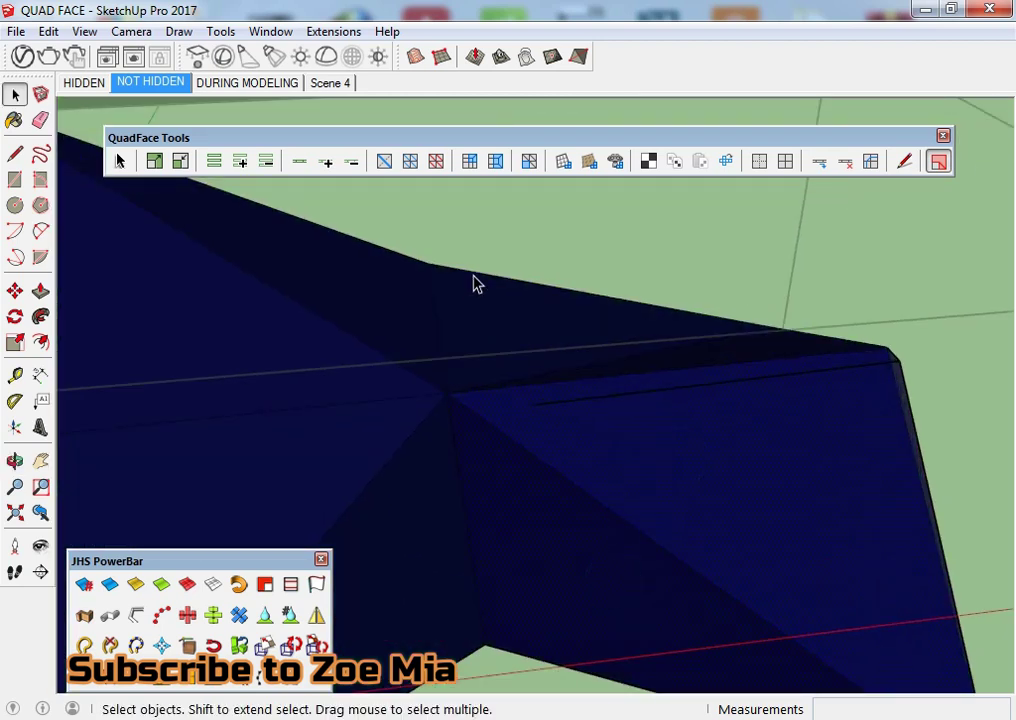
# Step: Convert the patch to quads again and erase the stray line across it
pyautogui.click(529, 162)
pyautogui.scroll(2, 497, 589)
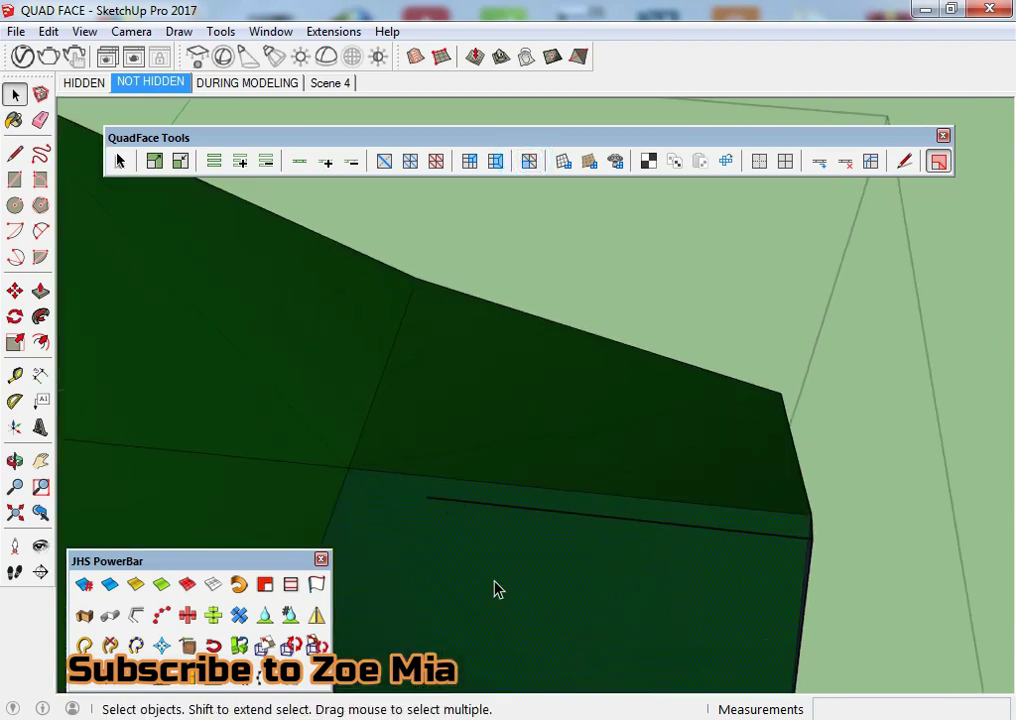
pyautogui.scroll(2, 497, 589)
pyautogui.press('e')
pyautogui.click(503, 483)
pyautogui.press('space')
pyautogui.scroll(-2, 502, 584)
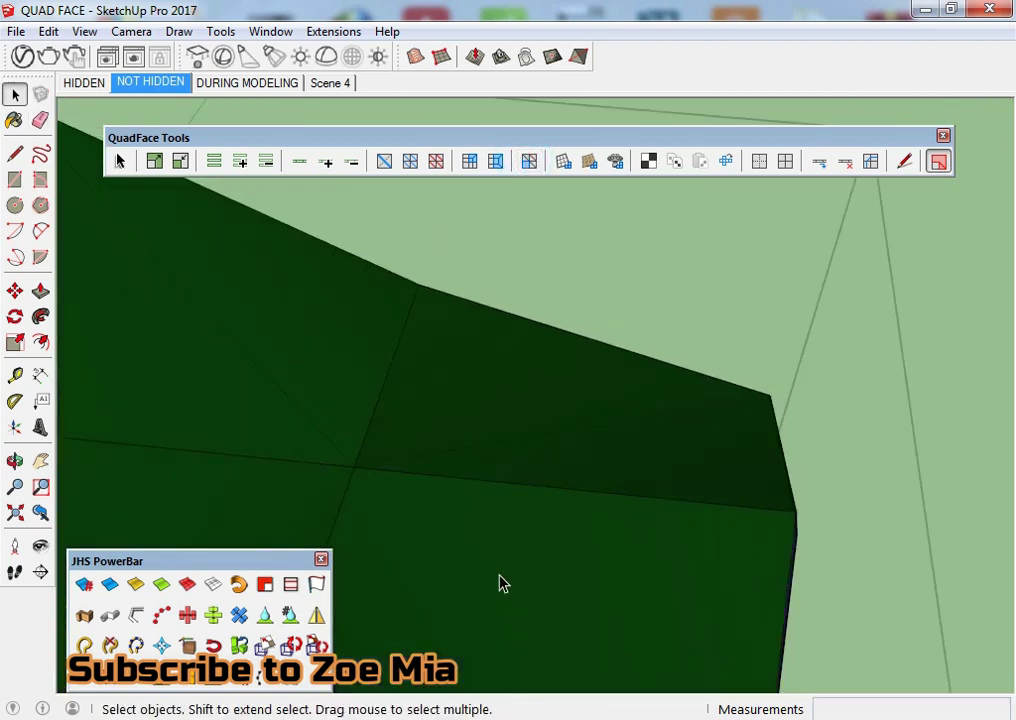
pyautogui.moveTo(503, 584); pyautogui.dragTo(565, 560, button='middle')
# Step: Apply a command from the Edit menu and view all the test panels
pyautogui.click(48, 31)
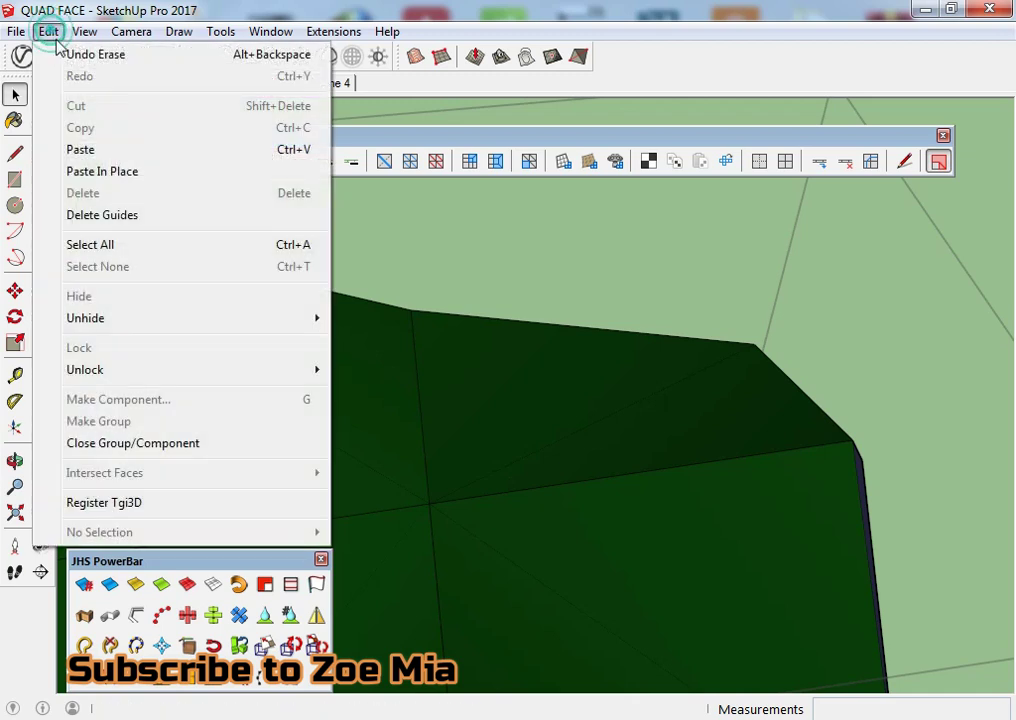
pyautogui.click(146, 105)
pyautogui.moveTo(522, 288)
pyautogui.mouseDown(button='middle')
pyautogui.moveTo(217, 145)
pyautogui.moveTo(200, 279)
pyautogui.moveTo(812, 234)
pyautogui.moveTo(571, 274)
pyautogui.moveTo(444, 477)
pyautogui.mouseUp(button='middle')
pyautogui.scroll(-3, 445, 352)
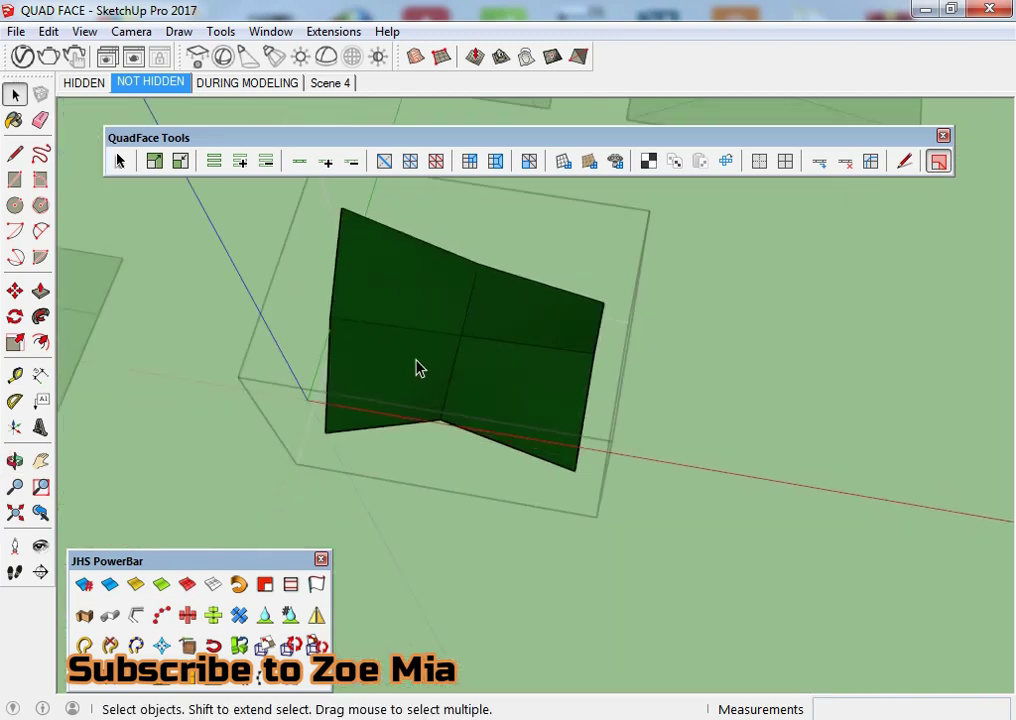
pyautogui.scroll(-3, 415, 367)
pyautogui.moveTo(420, 540)
pyautogui.mouseDown(button='middle')
pyautogui.moveTo(637, 355)
pyautogui.moveTo(562, 386)
pyautogui.moveTo(352, 408)
pyautogui.moveTo(483, 228)
pyautogui.mouseUp(button='middle')
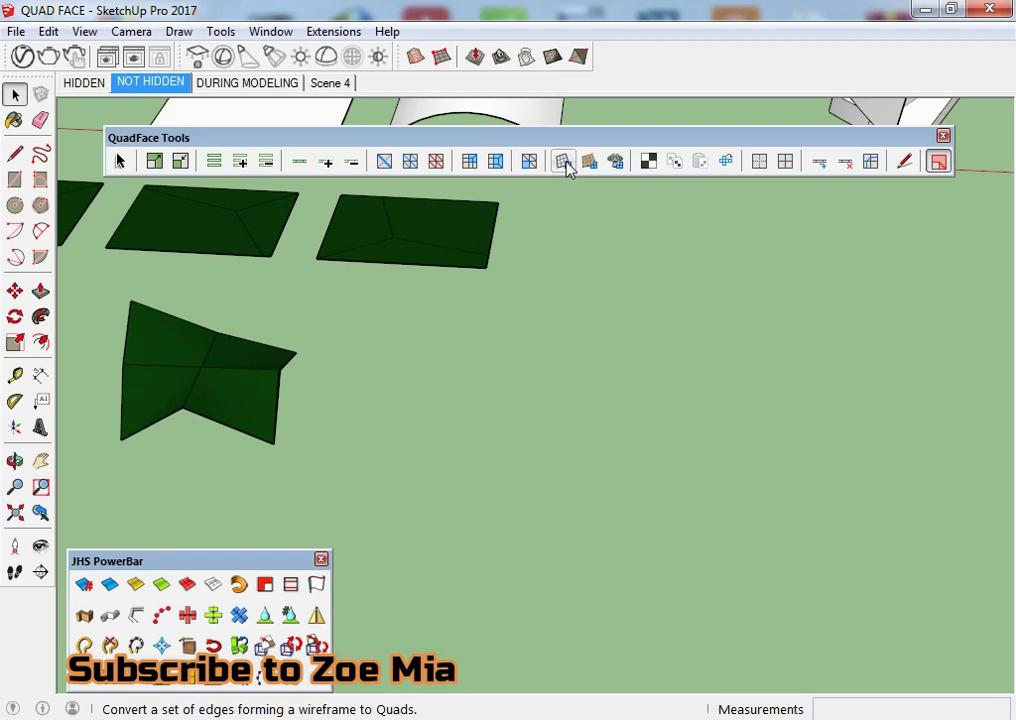
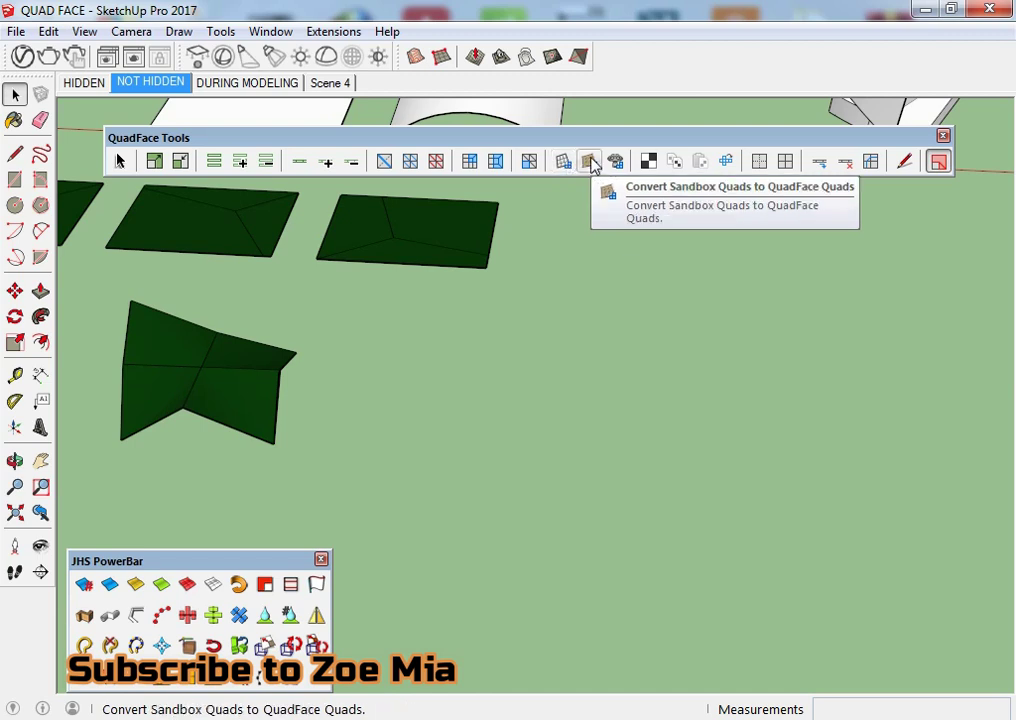
# Step: Draw a sandbox grid from scratch by placing three corners on the ground, then deselect it
pyautogui.click(441, 57)
pyautogui.click(637, 342)
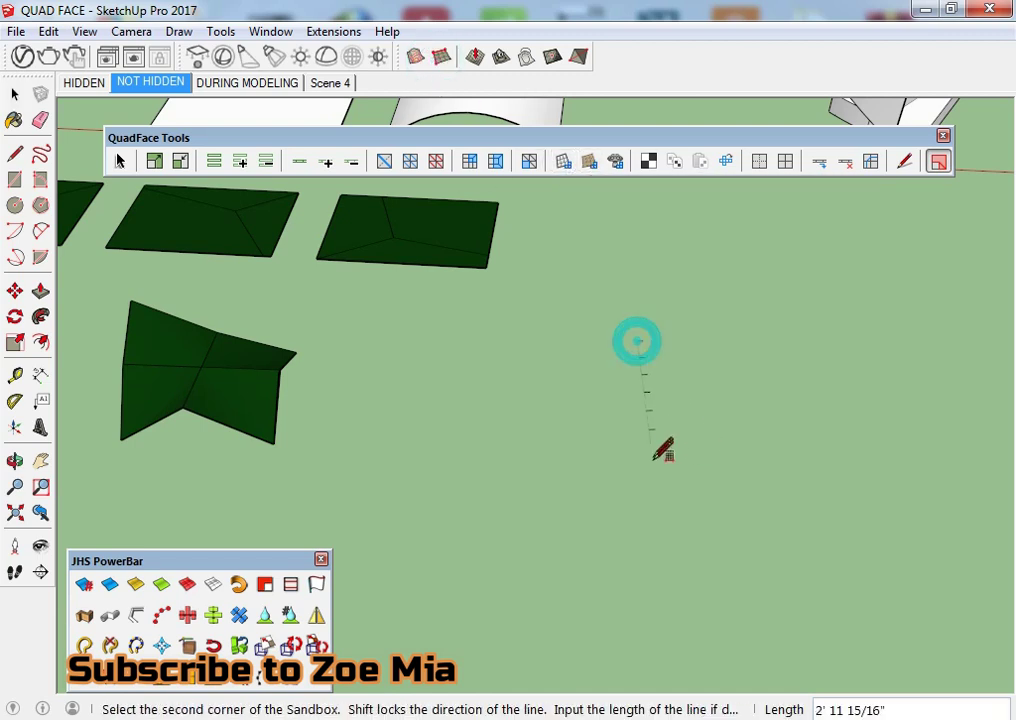
pyautogui.click(634, 526)
pyautogui.click(932, 494)
pyautogui.moveTo(914, 483)
pyautogui.mouseDown(button='middle')
pyautogui.moveTo(576, 433)
pyautogui.moveTo(669, 302)
pyautogui.moveTo(830, 216)
pyautogui.mouseUp(button='middle')
pyautogui.press('space')
pyautogui.scroll(3, 585, 438)
pyautogui.scroll(3, 585, 438)
pyautogui.click(585, 433)
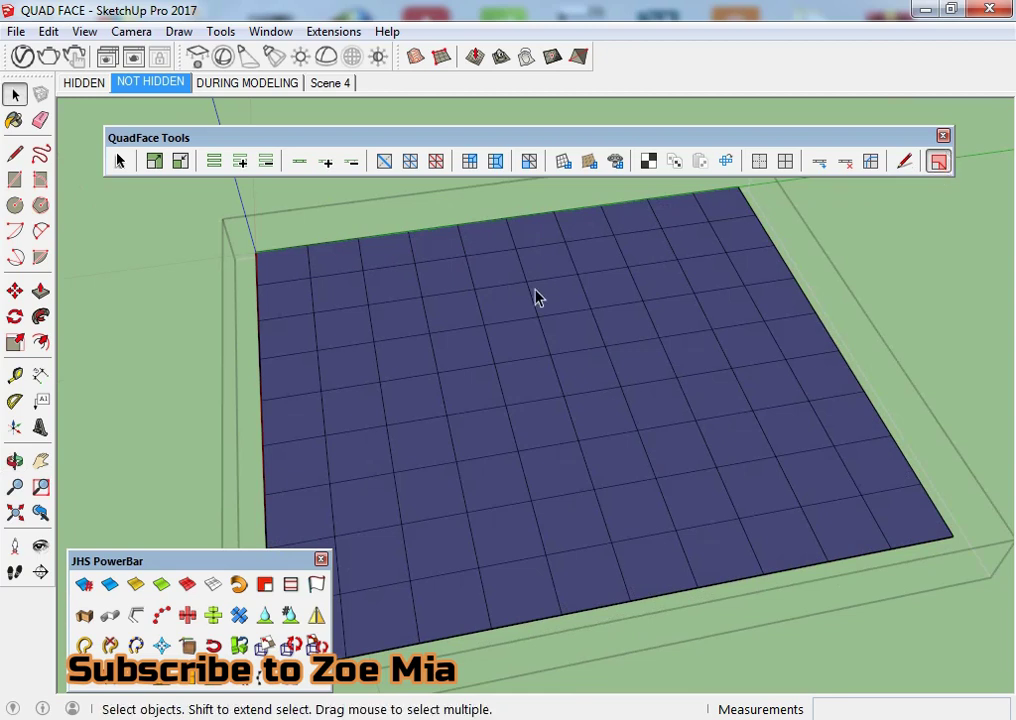
# Step: Try loop, ring and grow selection on an edge of the unconverted sandbox grid
pyautogui.moveTo(537, 295); pyautogui.dragTo(642, 336, button='middle')
pyautogui.scroll(-2, 547, 345)
pyautogui.scroll(3, 553, 355)
pyautogui.click(523, 360)
pyautogui.click(295, 163)
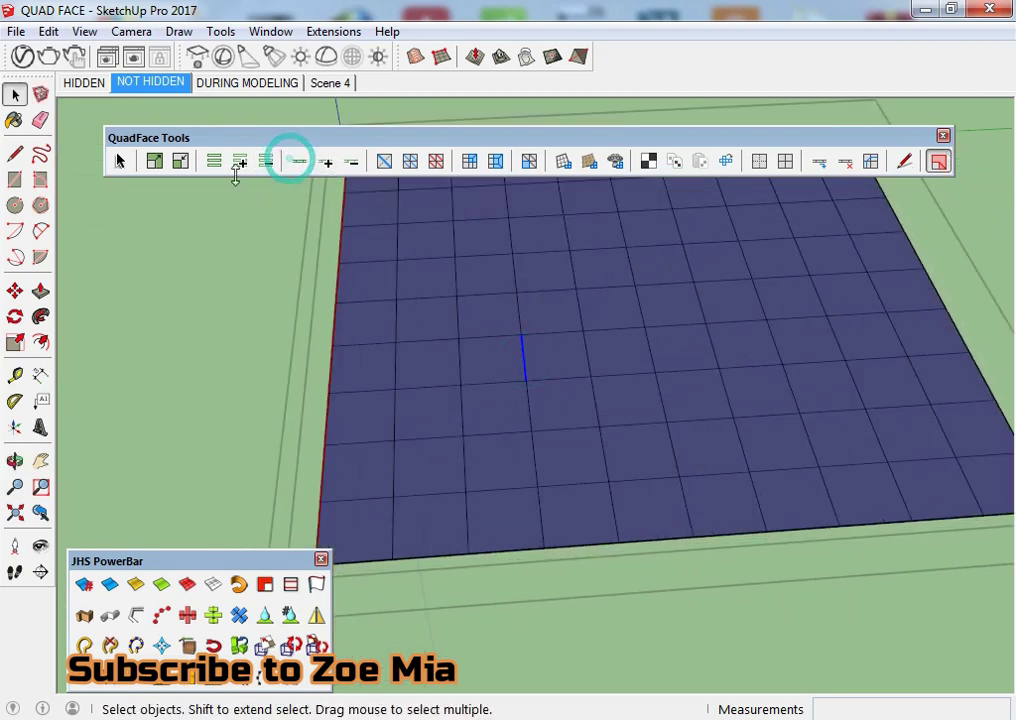
pyautogui.click(214, 161)
pyautogui.moveTo(408, 358); pyautogui.dragTo(383, 343, button='middle')
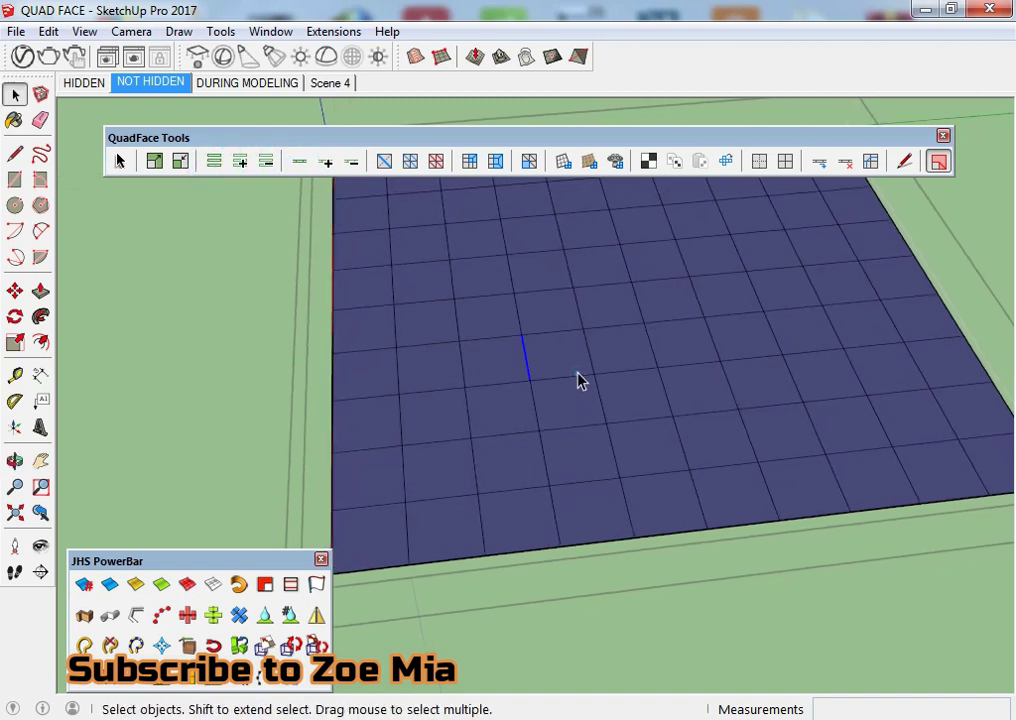
pyautogui.click(155, 161)
pyautogui.moveTo(510, 408); pyautogui.dragTo(617, 466, button='middle')
# Step: Select the whole sandbox grid and convert it with QuadFace Convert Sandbox Quads
pyautogui.click(650, 488)
pyautogui.tripleClick(700, 462)
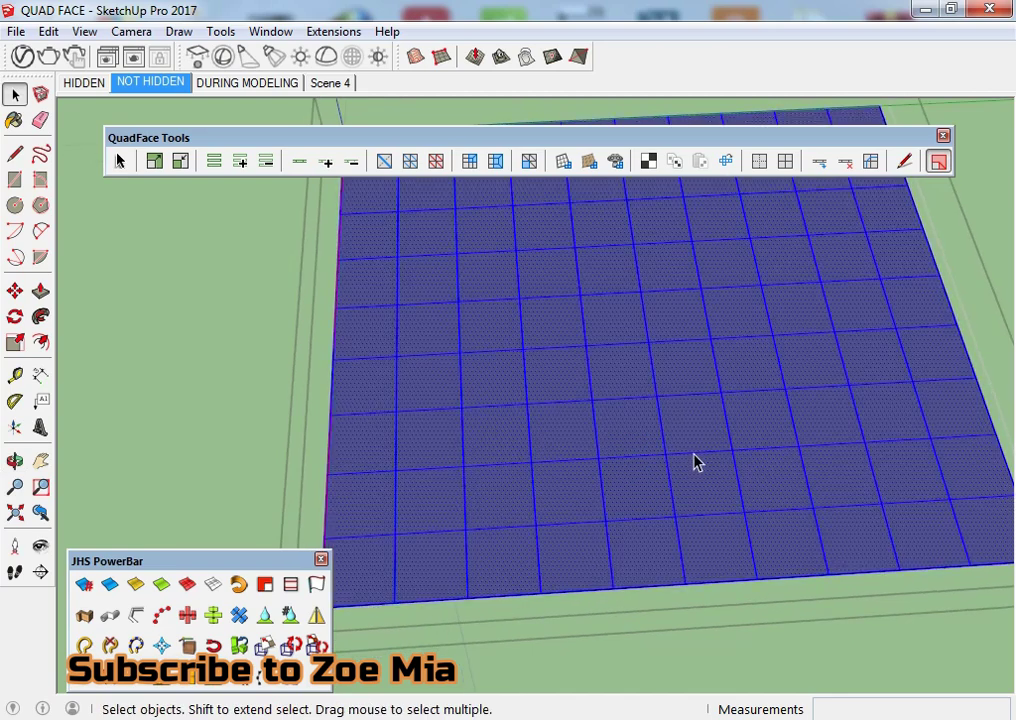
pyautogui.click(589, 161)
pyautogui.moveTo(581, 200)
pyautogui.mouseDown(button='middle')
pyautogui.moveTo(483, 449)
pyautogui.moveTo(607, 413)
pyautogui.moveTo(526, 460)
pyautogui.mouseUp(button='middle')
pyautogui.scroll(3, 607, 413)
# Step: Grow a single edge of the converted grid into a ring and a loop, then clear the selection
pyautogui.click(578, 408)
pyautogui.scroll(2, 580, 406)
pyautogui.click(585, 404)
pyautogui.scroll(-3, 569, 433)
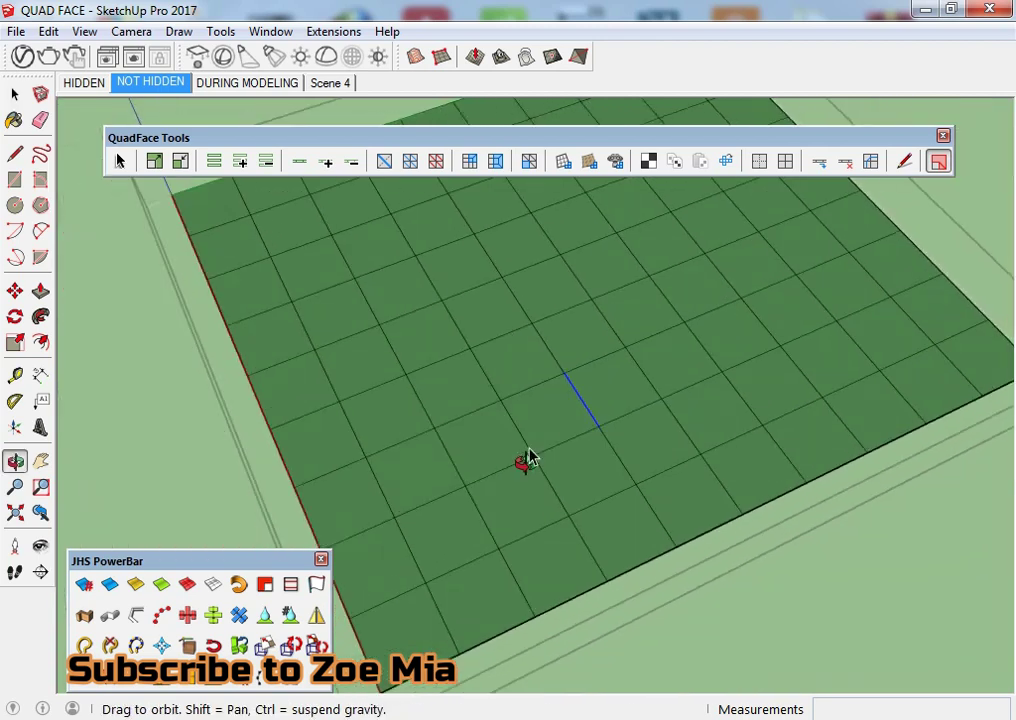
pyautogui.click(243, 166)
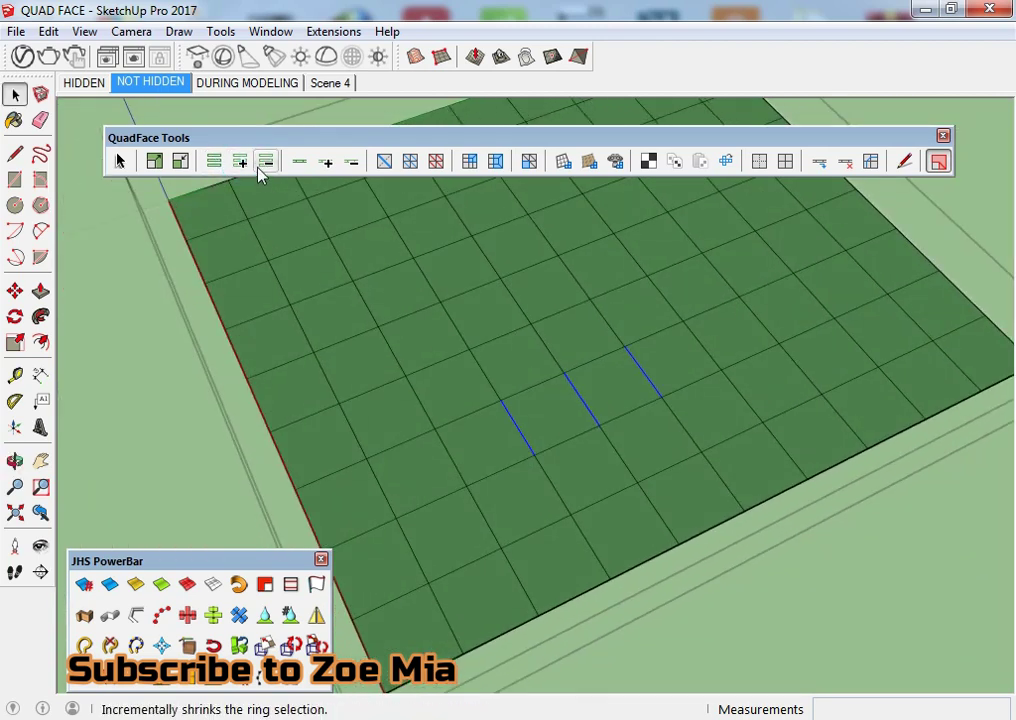
pyautogui.click(216, 163)
pyautogui.click(299, 163)
pyautogui.scroll(-5, 411, 427)
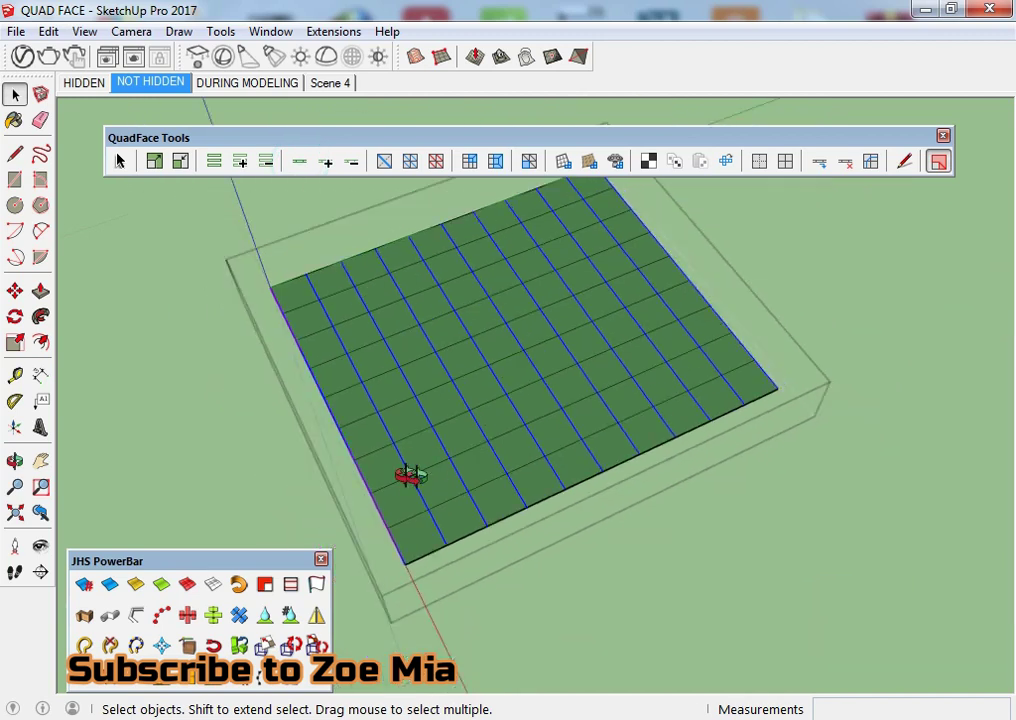
pyautogui.moveTo(411, 475); pyautogui.dragTo(714, 527, button='middle')
pyautogui.click(781, 562)
pyautogui.scroll(-3, 537, 455)
pyautogui.moveTo(537, 455); pyautogui.dragTo(560, 280, button='middle')
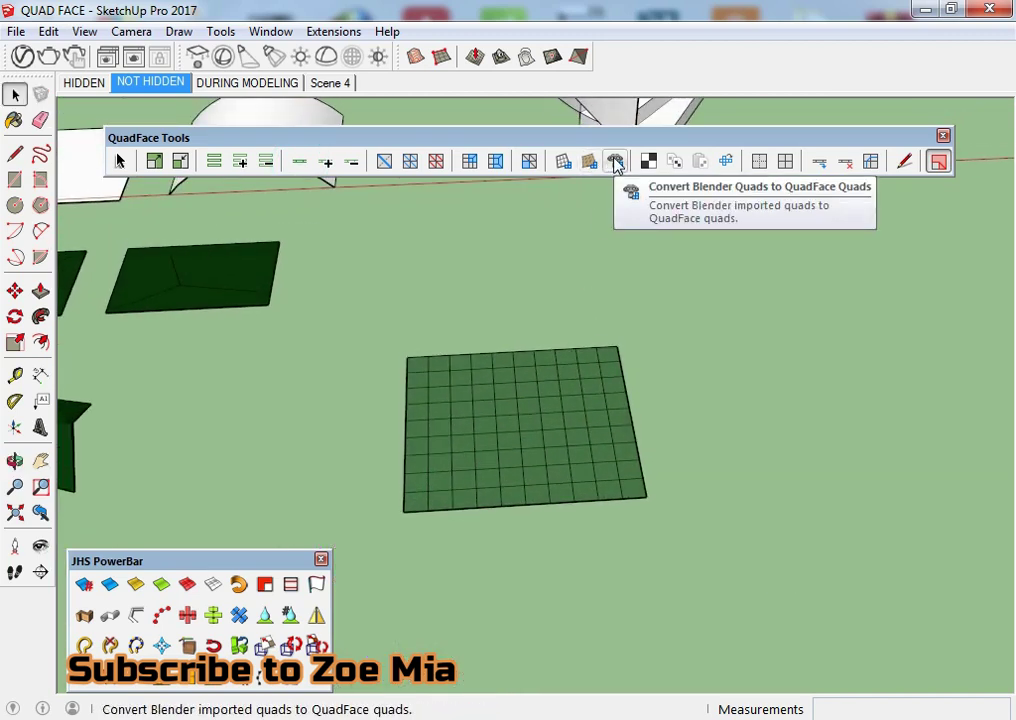
# Step: Enter the flat-panel-and-arch group for editing and switch to Paint Bucket to show Materials
pyautogui.moveTo(603, 302)
pyautogui.mouseDown(button='middle')
pyautogui.moveTo(525, 435)
pyautogui.moveTo(350, 310)
pyautogui.mouseUp(button='middle')
pyautogui.click(525, 435)
pyautogui.scroll(-3, 400, 370)
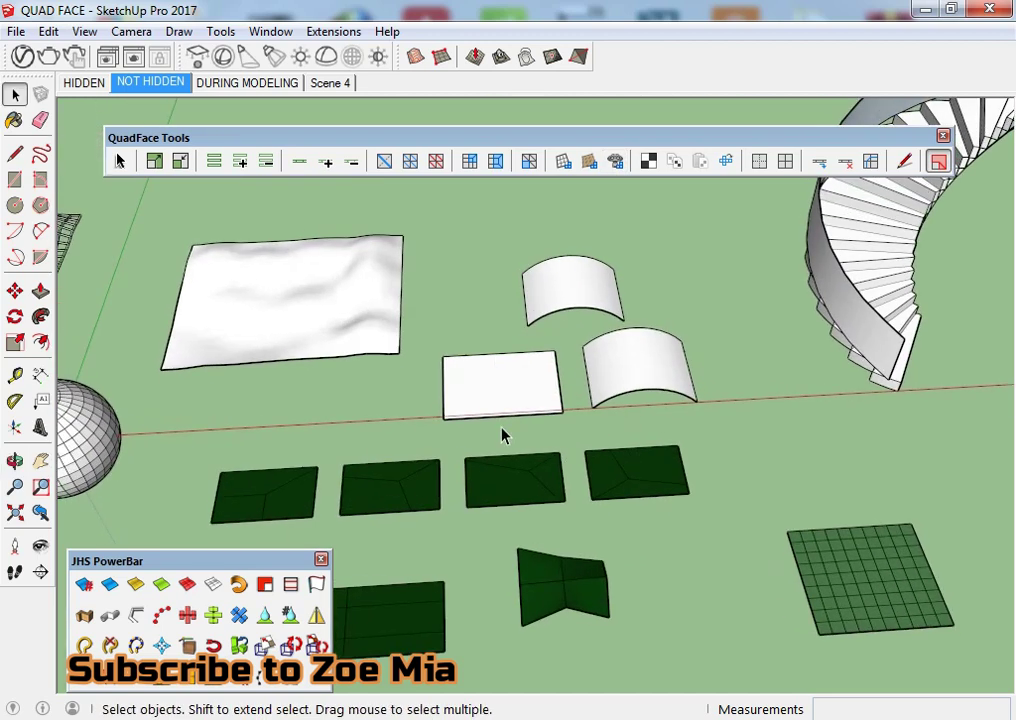
pyautogui.scroll(4, 503, 433)
pyautogui.moveTo(413, 444); pyautogui.dragTo(707, 413, button='middle')
pyautogui.scroll(2, 620, 400)
pyautogui.click(524, 377)
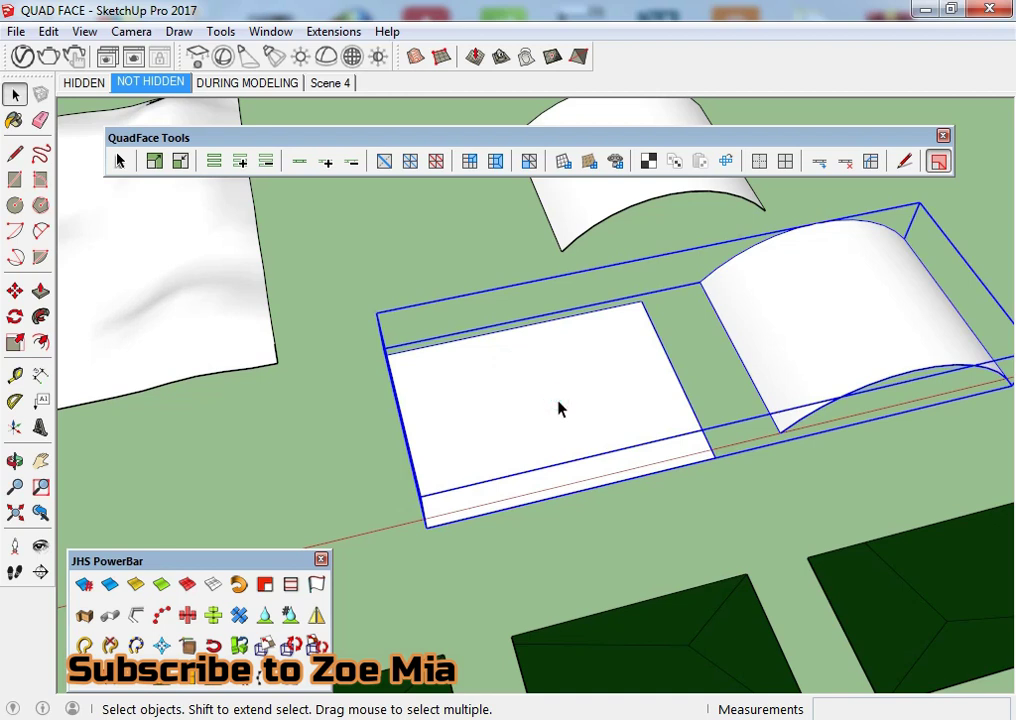
pyautogui.doubleClick(545, 404)
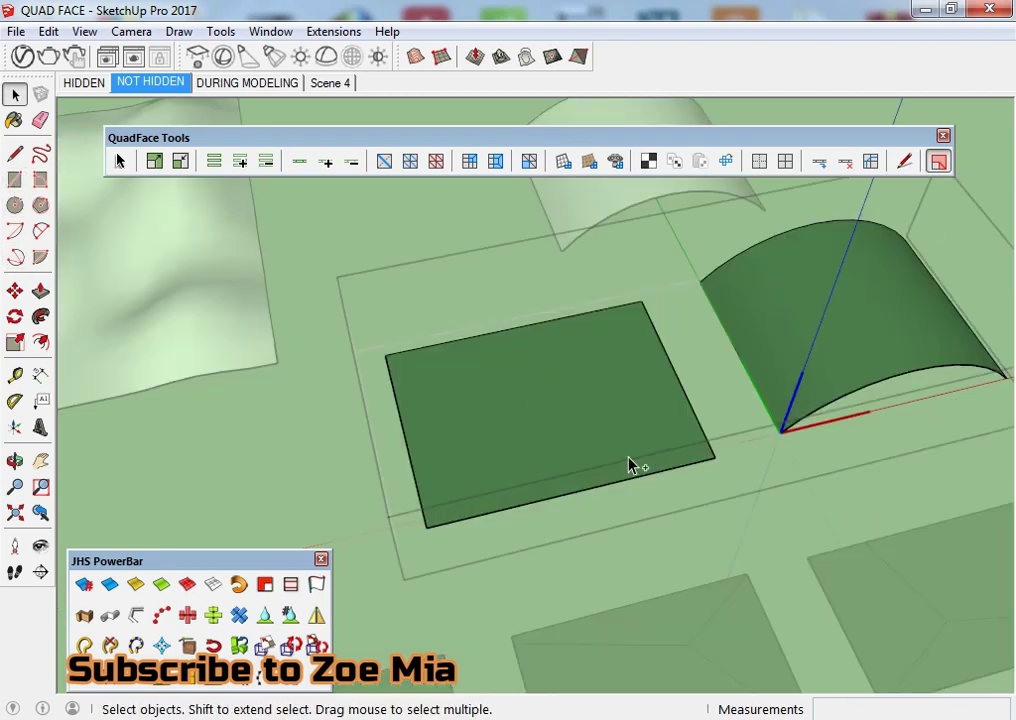
pyautogui.click(730, 400)
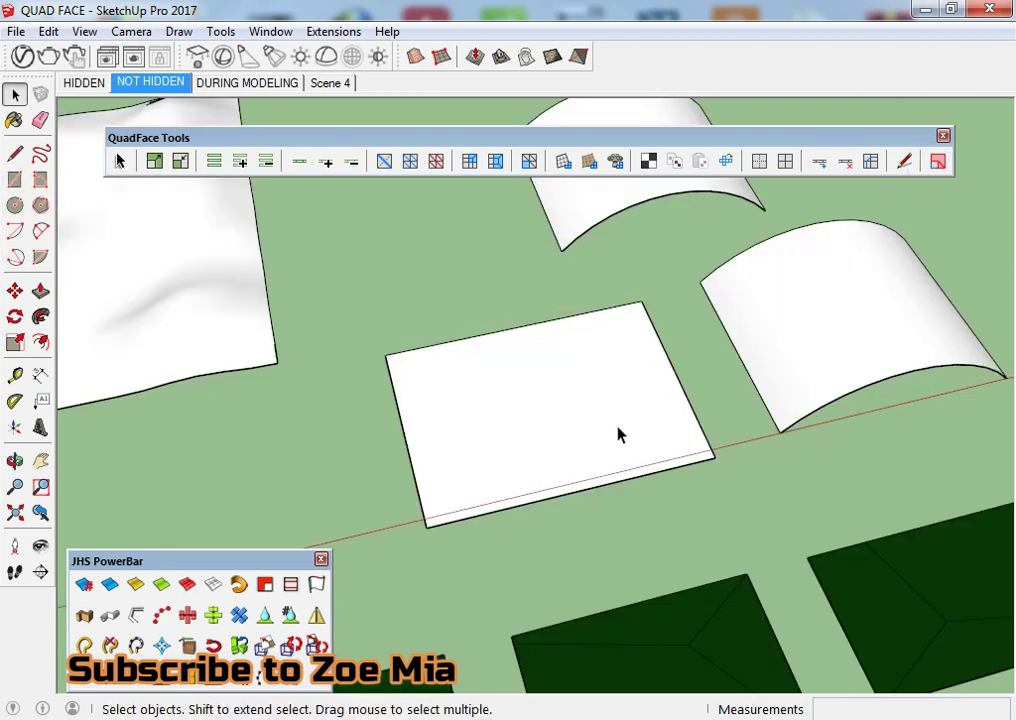
pyautogui.doubleClick(617, 425)
pyautogui.click(13, 120)
# Step: Pick Tile Checker BW from the Tile materials collection
pyautogui.moveTo(624, 472); pyautogui.dragTo(617, 487, button='middle')
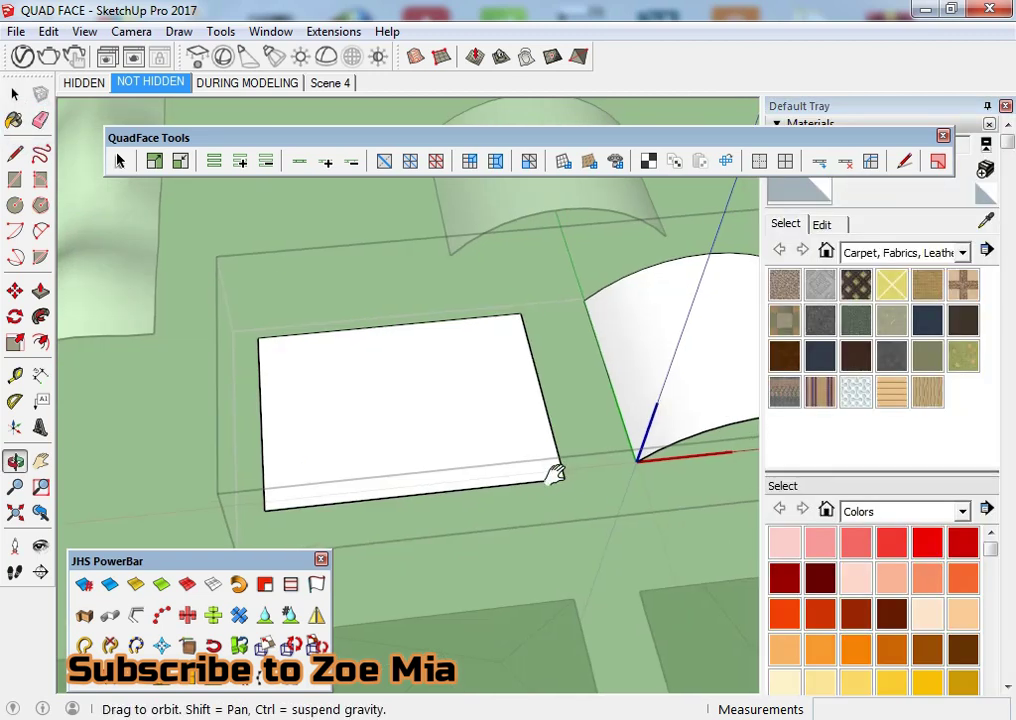
pyautogui.press('space')
pyautogui.moveTo(544, 484)
pyautogui.mouseDown(button='middle')
pyautogui.moveTo(512, 481)
pyautogui.moveTo(547, 490)
pyautogui.mouseUp(button='middle')
pyautogui.moveTo(728, 138); pyautogui.dragTo(652, 78)
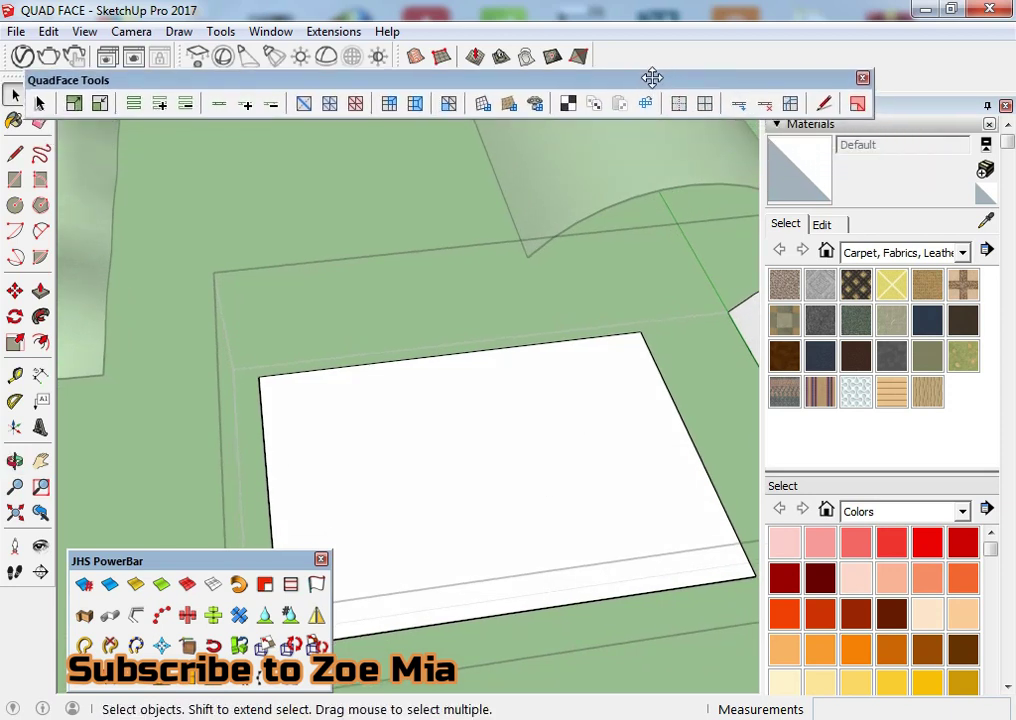
pyautogui.click(873, 253)
pyautogui.click(890, 461)
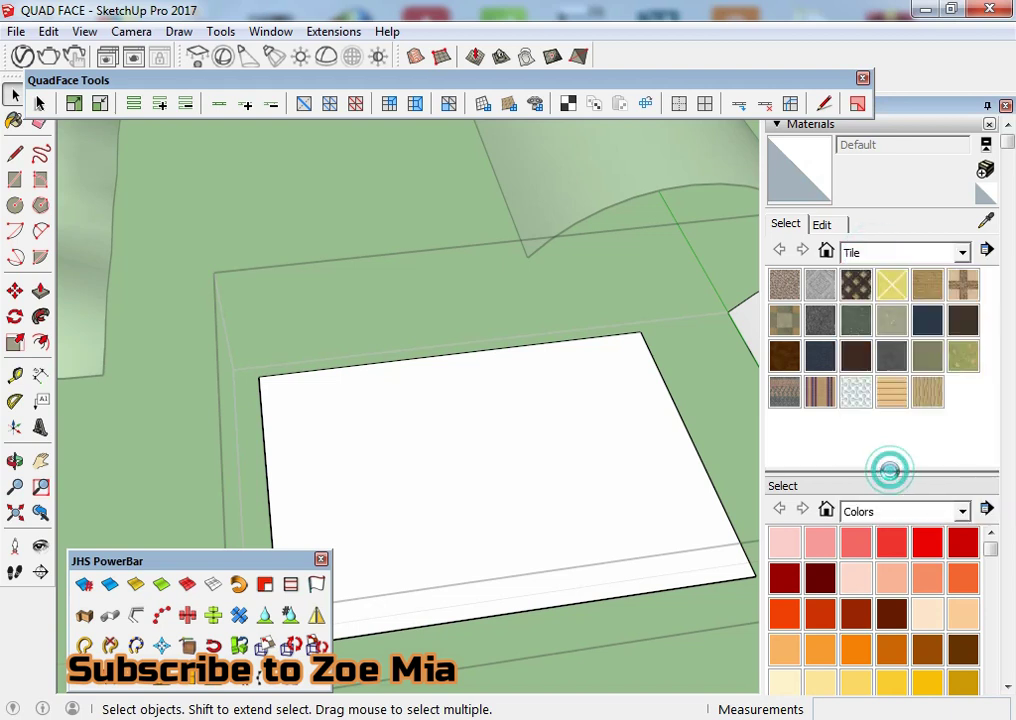
pyautogui.scroll(-3, 915, 390)
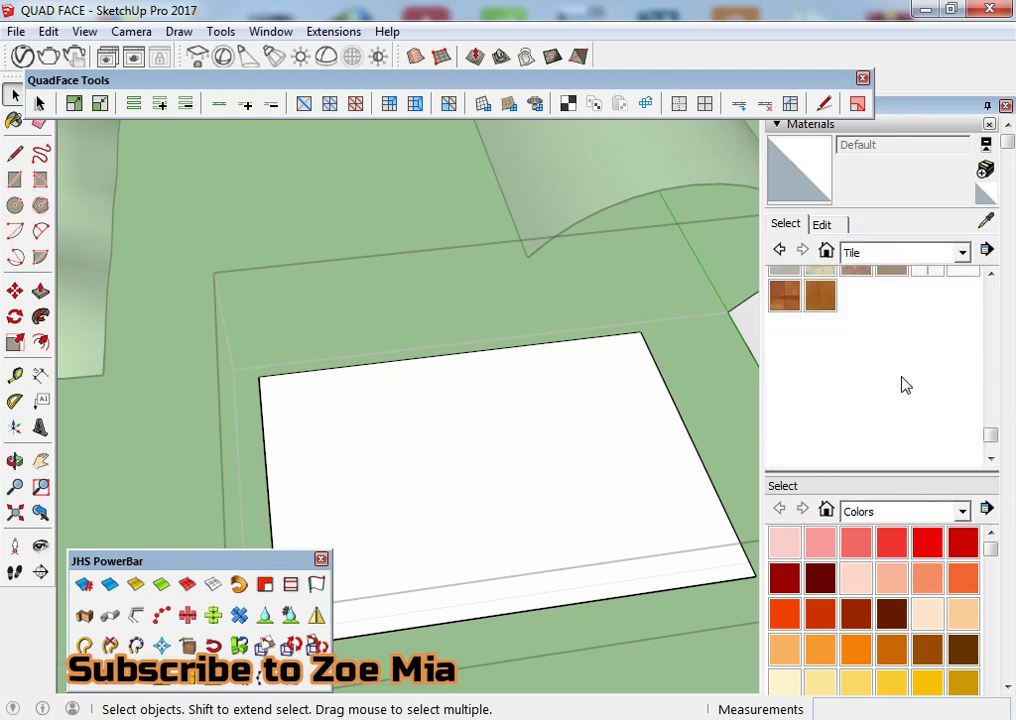
pyautogui.click(891, 307)
# Step: Select the curved arch surface and turn on Hidden Geometry so the quad grid lines show
pyautogui.moveTo(612, 427); pyautogui.dragTo(662, 340, button='middle')
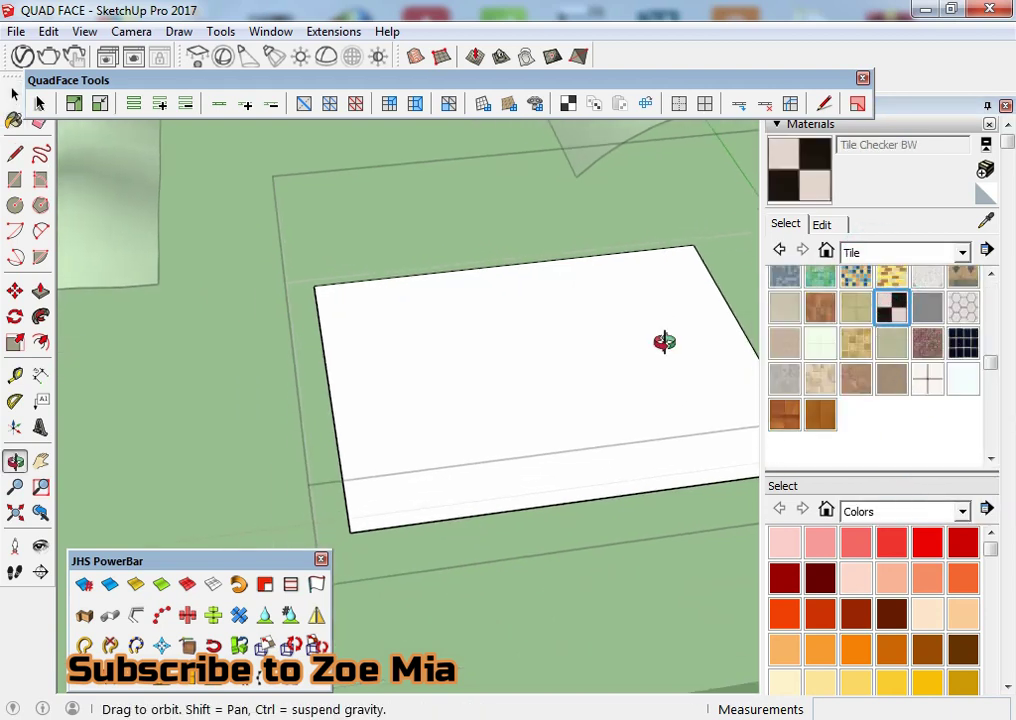
pyautogui.press('space')
pyautogui.scroll(-3, 391, 456)
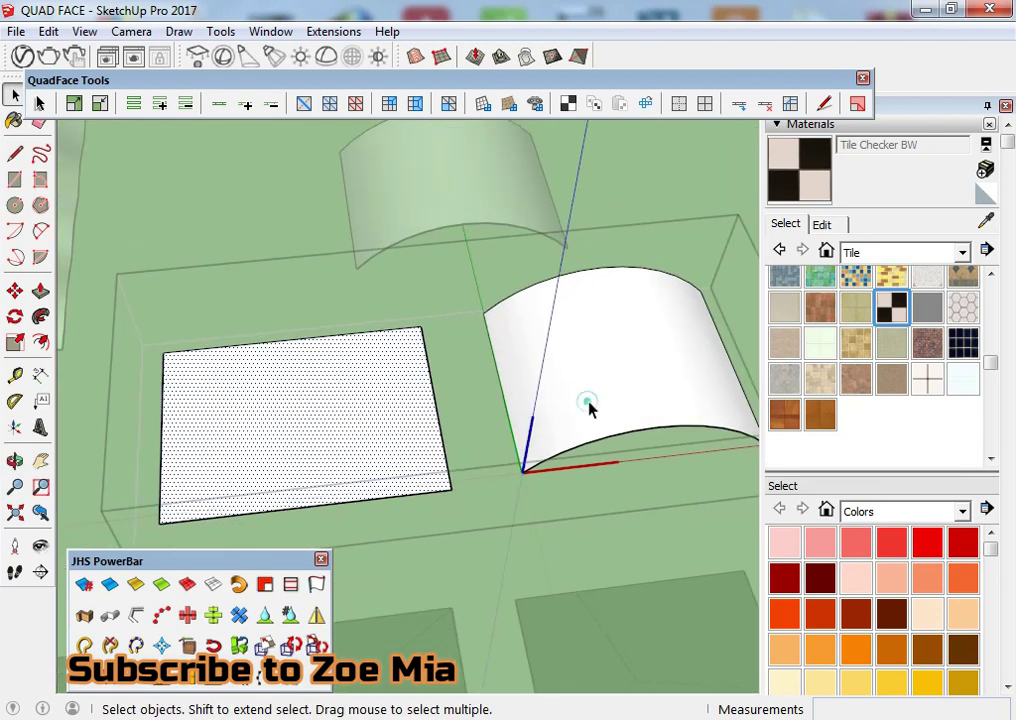
pyautogui.click(587, 404)
pyautogui.moveTo(290, 469); pyautogui.dragTo(330, 450, button='middle')
pyautogui.click(84, 31)
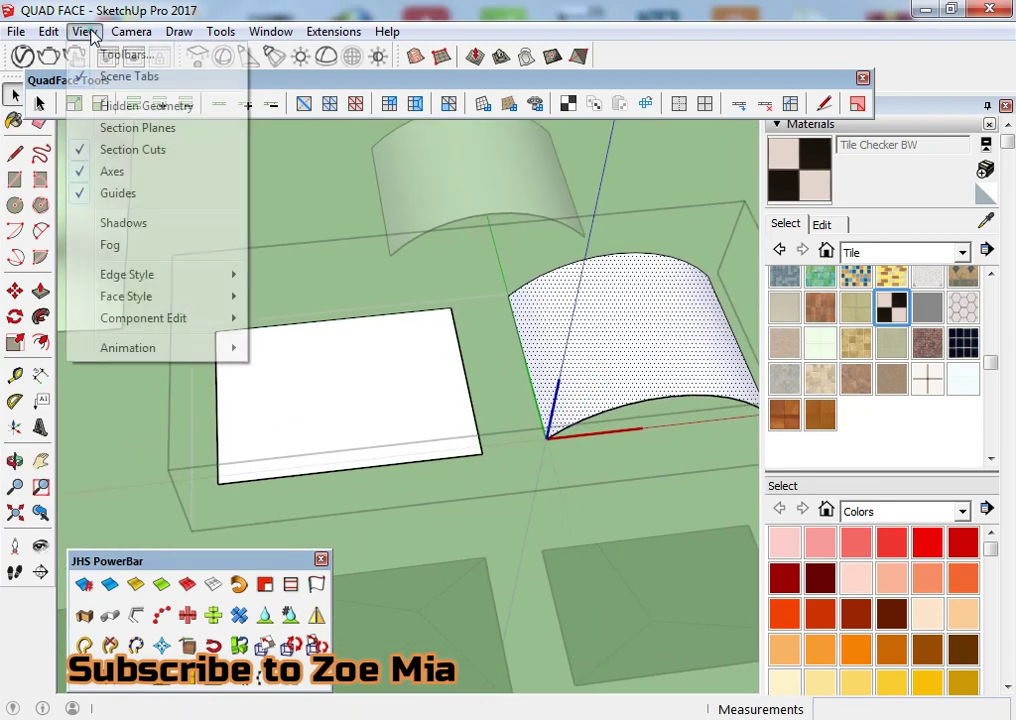
pyautogui.click(102, 109)
pyautogui.moveTo(426, 324); pyautogui.dragTo(427, 405, button='middle')
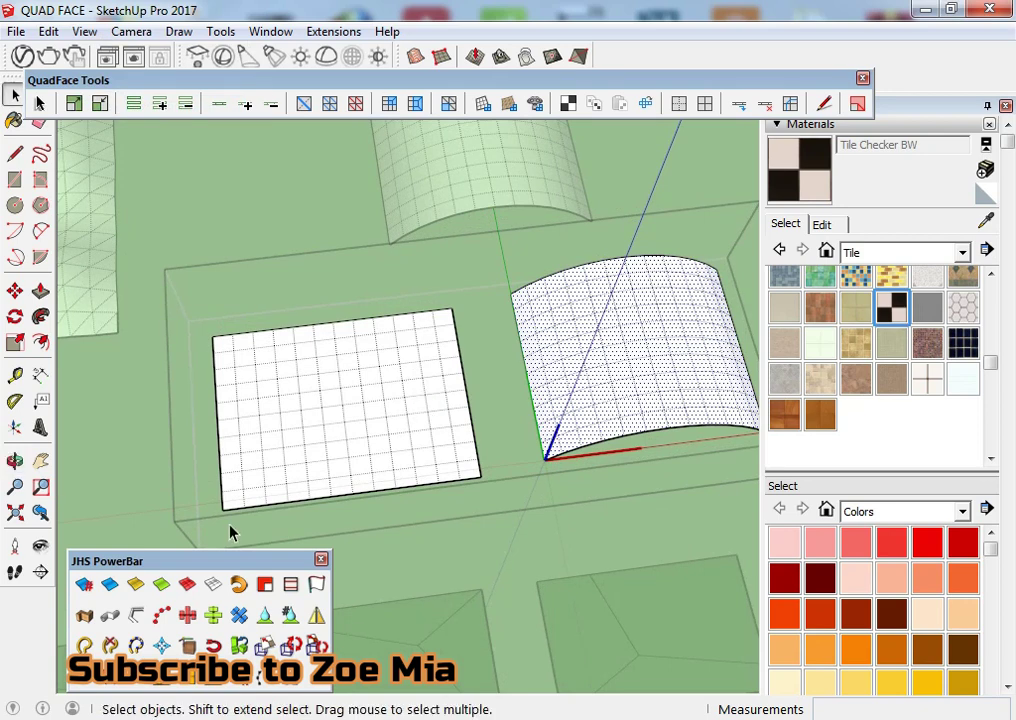
pyautogui.scroll(5, 229, 528)
pyautogui.moveTo(234, 501); pyautogui.dragTo(297, 410, button='middle')
# Step: Dismiss the missing-material warning and add Tile Checker BW to the model
pyautogui.click(567, 103)
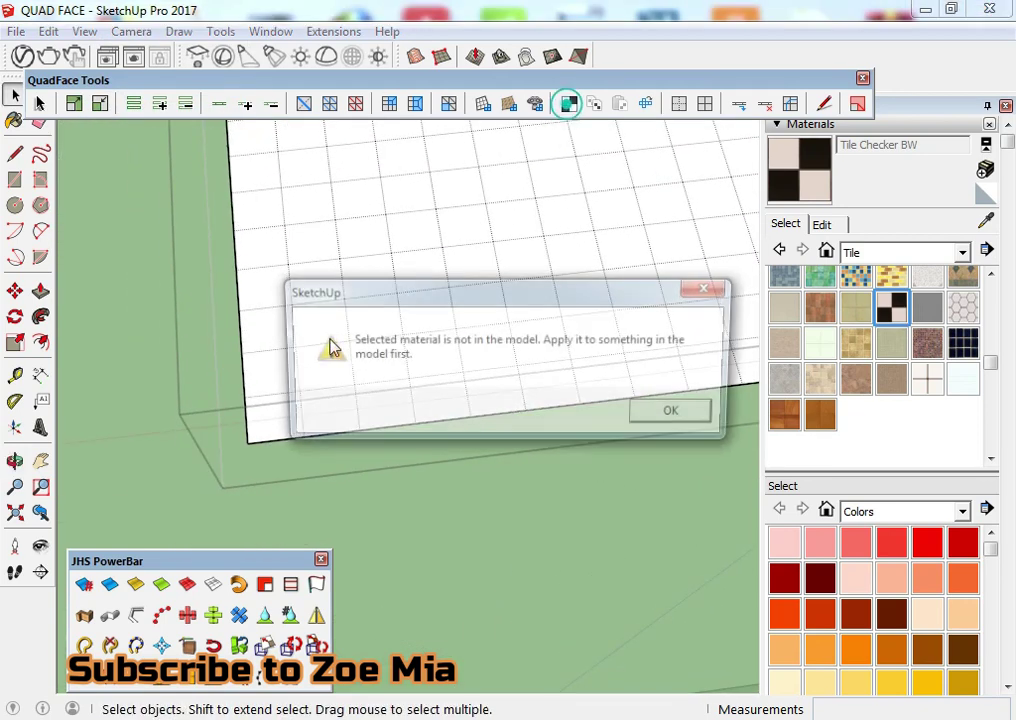
pyautogui.click(668, 412)
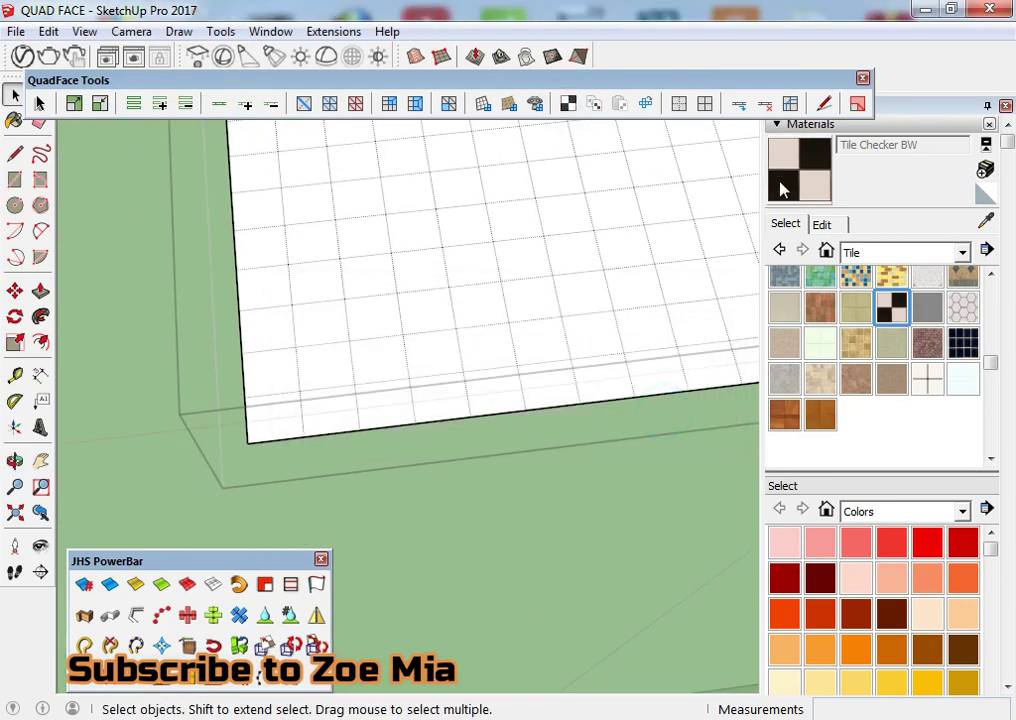
pyautogui.rightClick(887, 311)
pyautogui.click(897, 339)
# Step: Dismiss the warning again and pick Tile Checker BW from the In Model materials
pyautogui.click(567, 103)
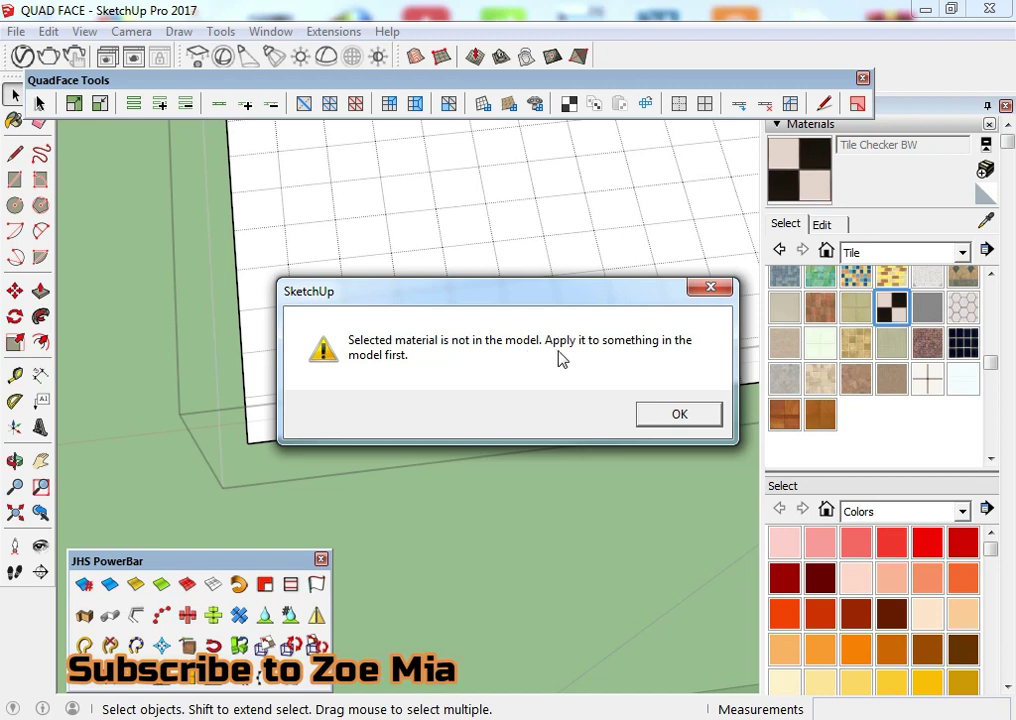
pyautogui.click(684, 425)
pyautogui.click(885, 252)
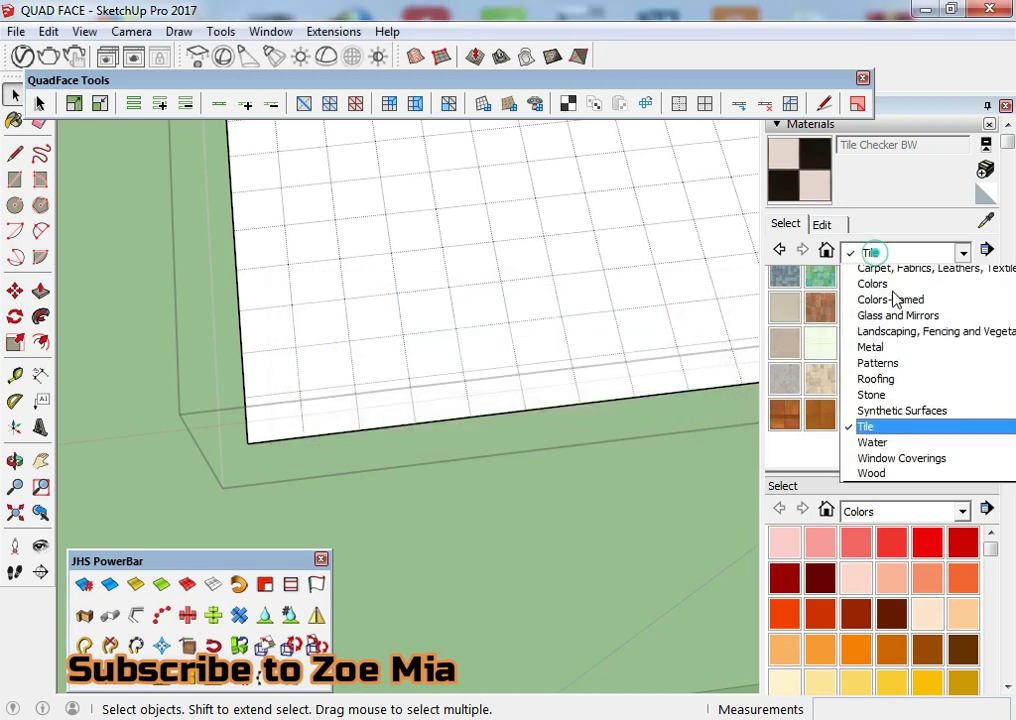
pyautogui.click(878, 273)
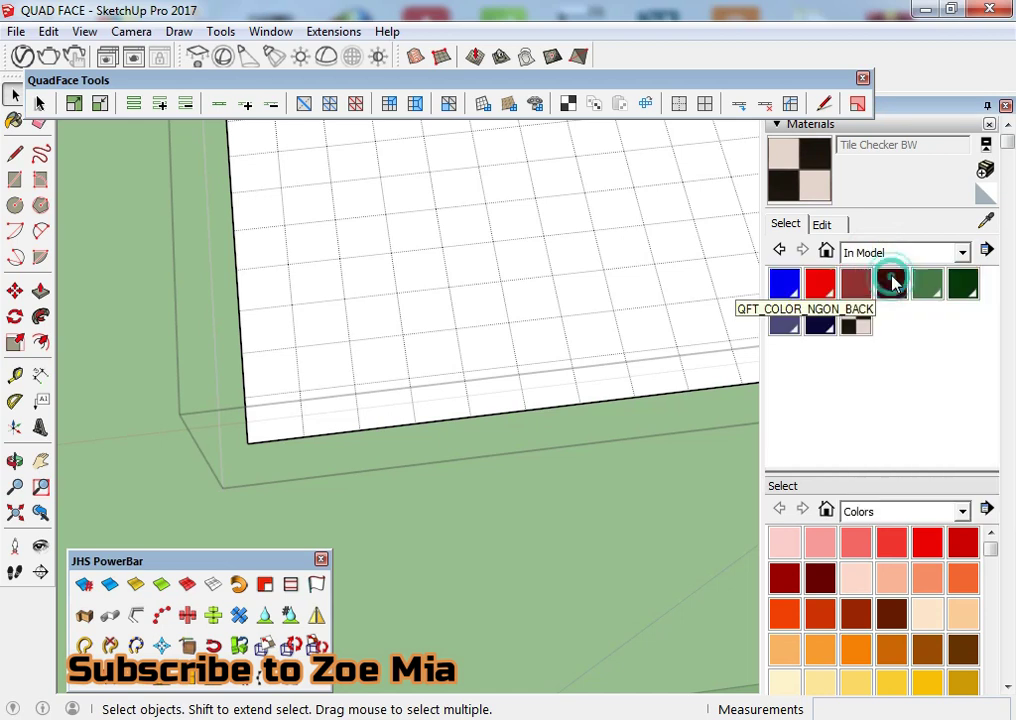
pyautogui.click(857, 324)
pyautogui.press('space')
pyautogui.moveTo(490, 341); pyautogui.dragTo(413, 329, button='middle')
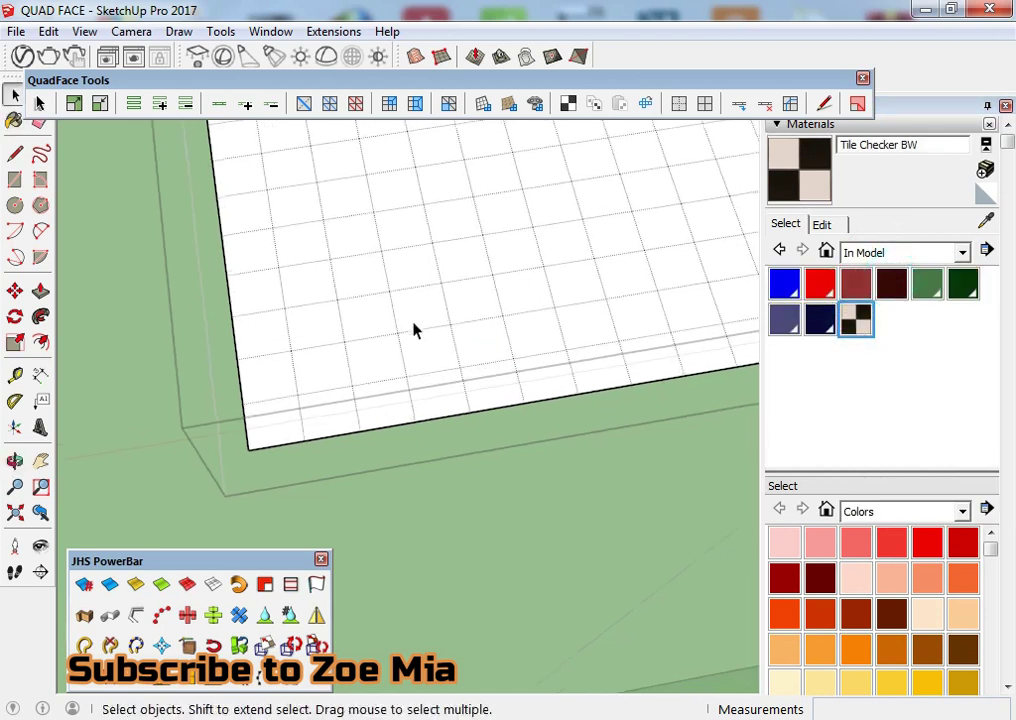
# Step: Map the checker onto the flat grid face with QuadFace UV Map using its corner, U and V edges
pyautogui.click(567, 110)
pyautogui.scroll(2, 245, 410)
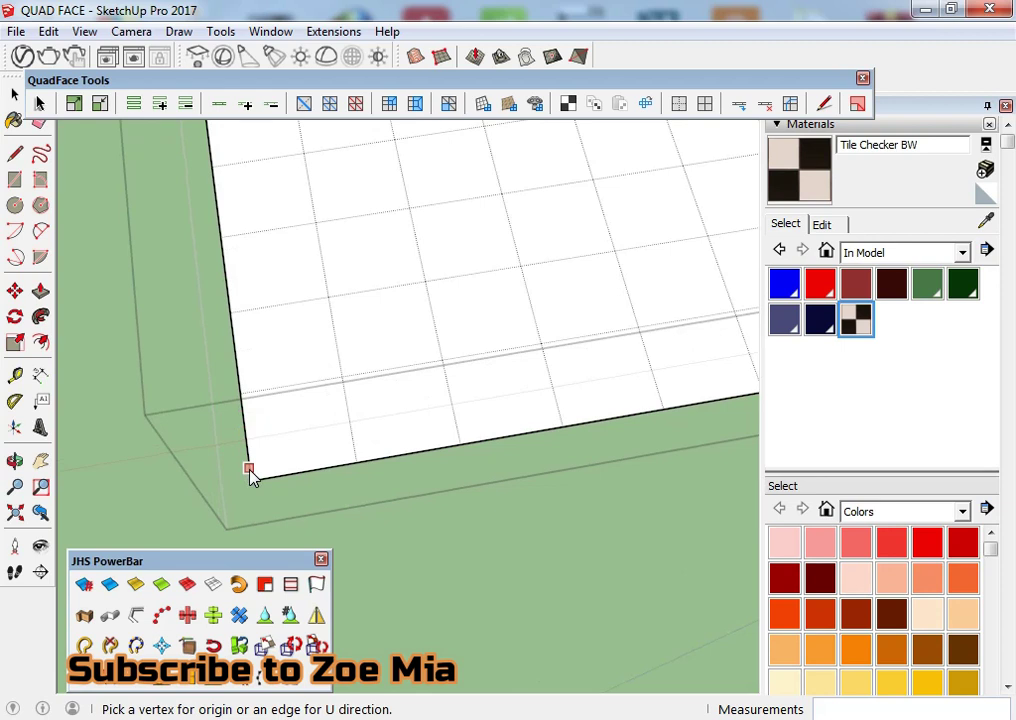
pyautogui.press('space')
pyautogui.click(283, 413)
pyautogui.moveTo(283, 413); pyautogui.dragTo(261, 420, button='middle')
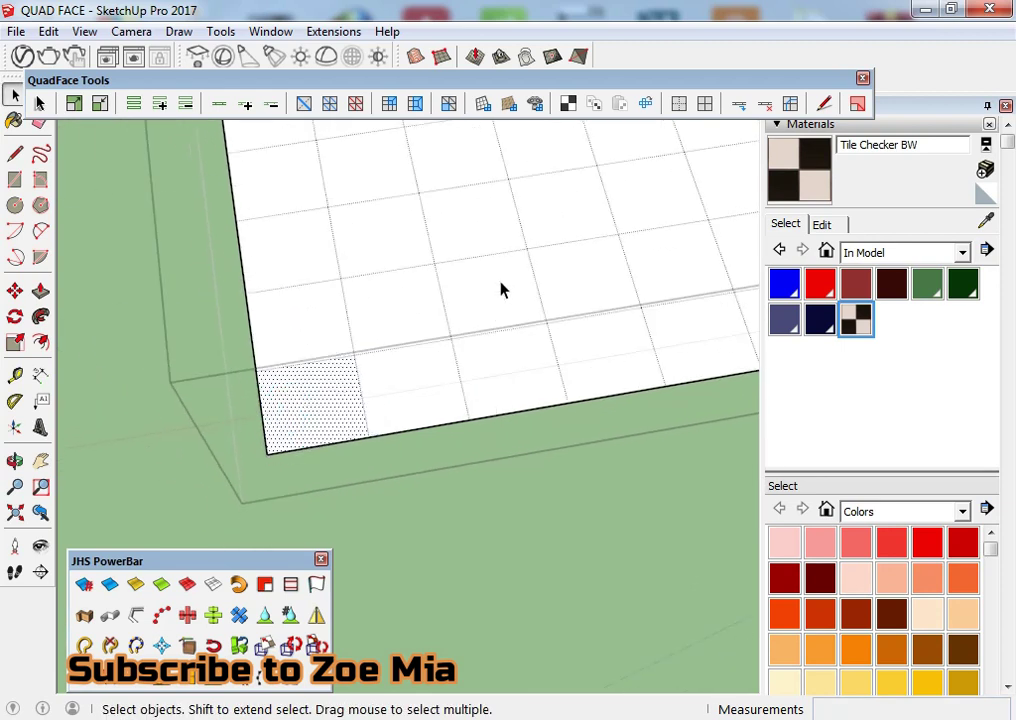
pyautogui.click(567, 104)
pyautogui.scroll(1, 285, 447)
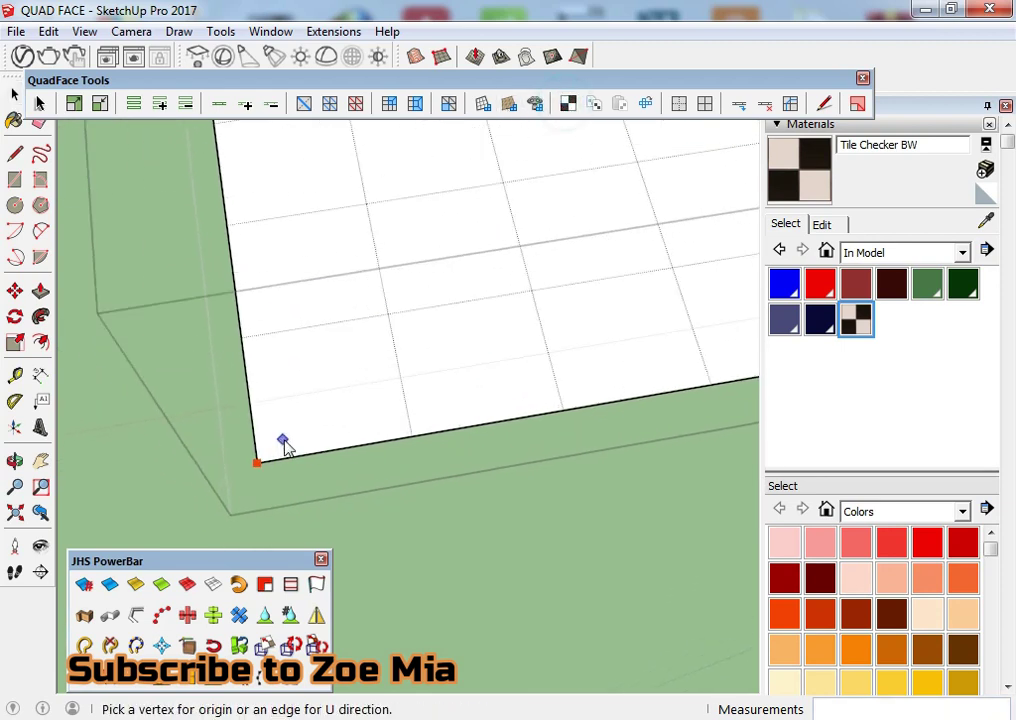
pyautogui.click(256, 445)
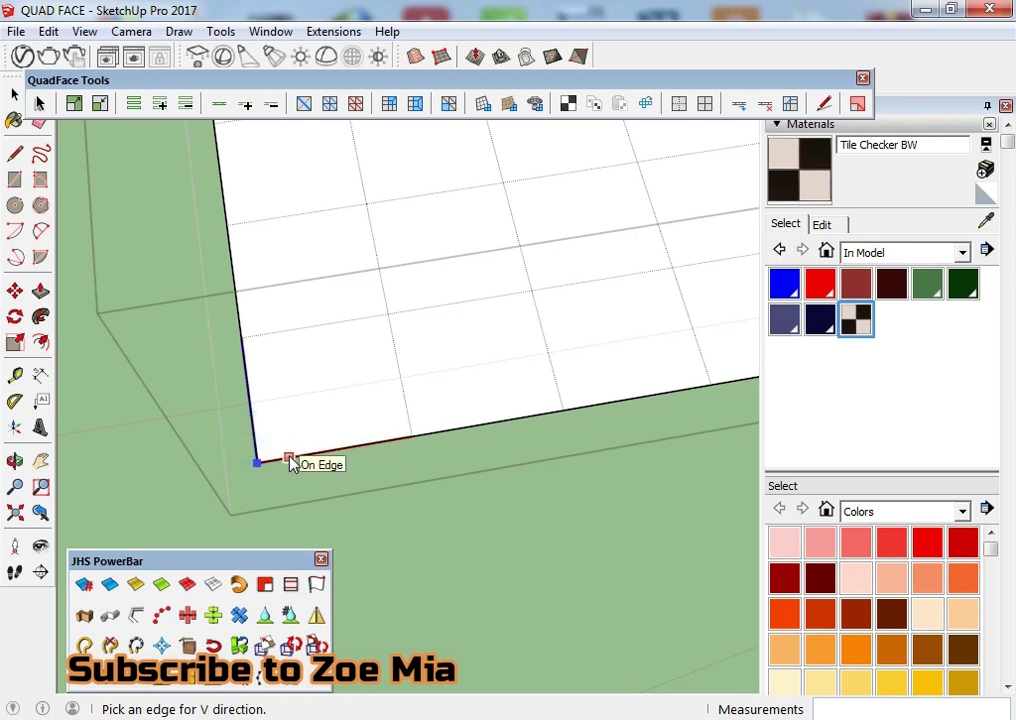
pyautogui.click(290, 462)
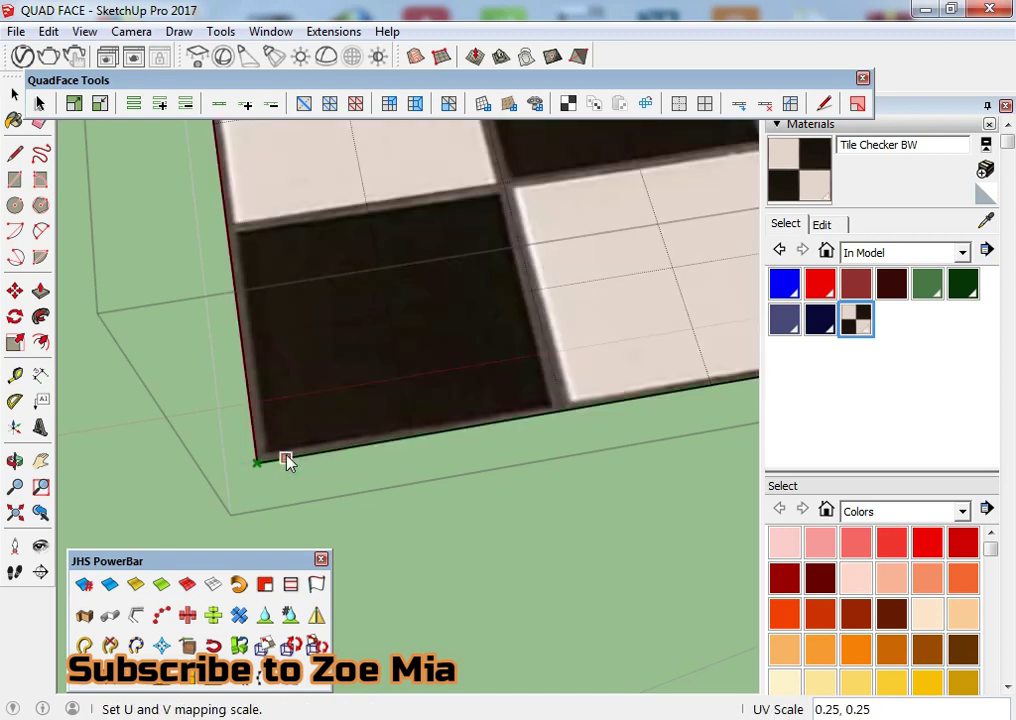
pyautogui.moveTo(288, 457); pyautogui.dragTo(275, 458, button='middle')
pyautogui.scroll(-5, 271, 457)
pyautogui.moveTo(262, 397); pyautogui.dragTo(327, 420, button='middle')
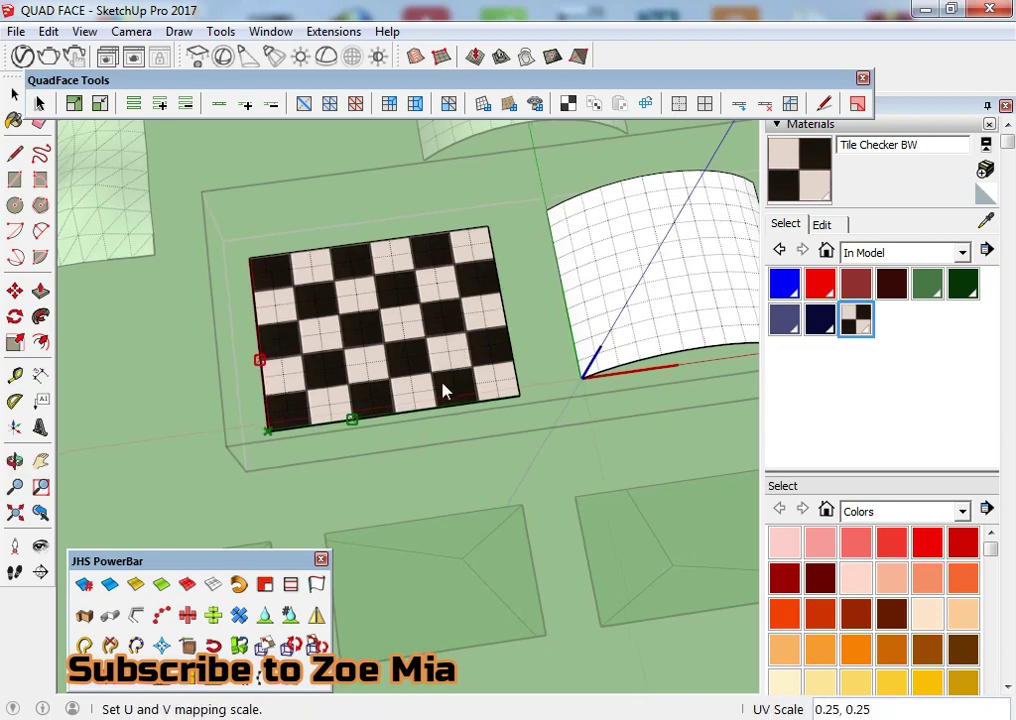
pyautogui.scroll(3, 385, 422)
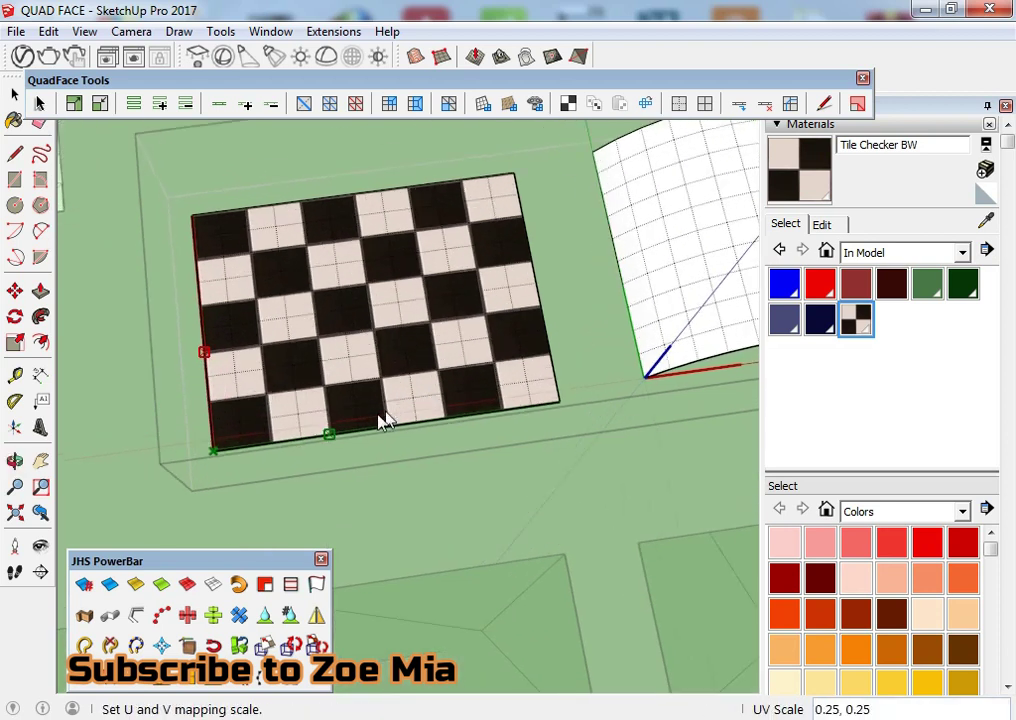
# Step: Adjust the checker tile scale on the flat panel to about 0.33 by 0.33
pyautogui.click(330, 436)
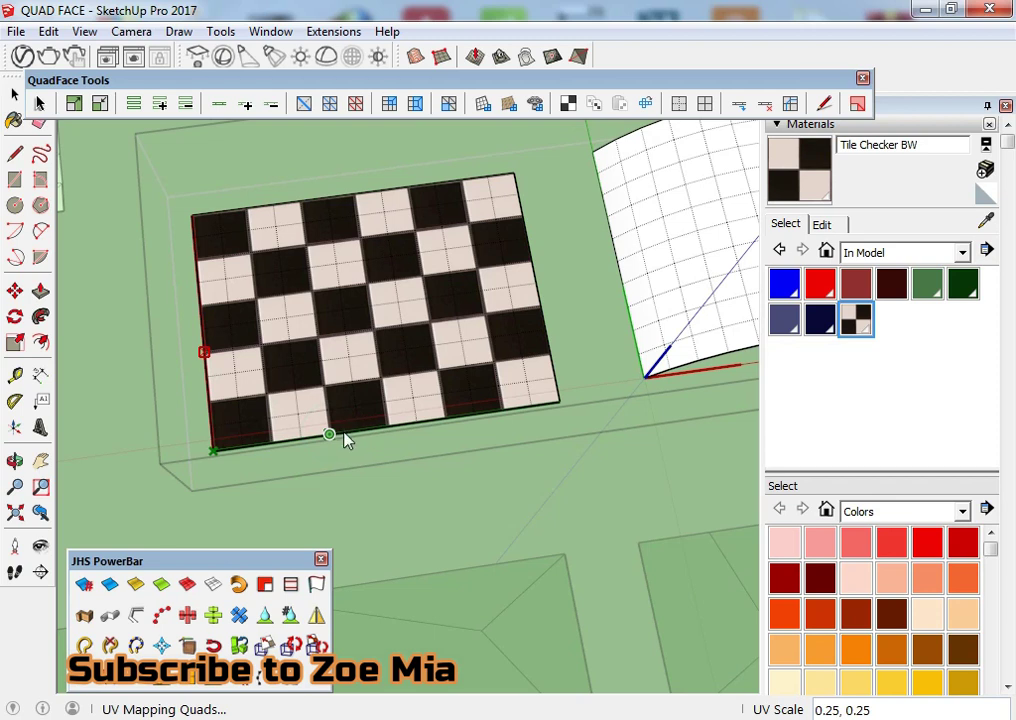
pyautogui.click(326, 428)
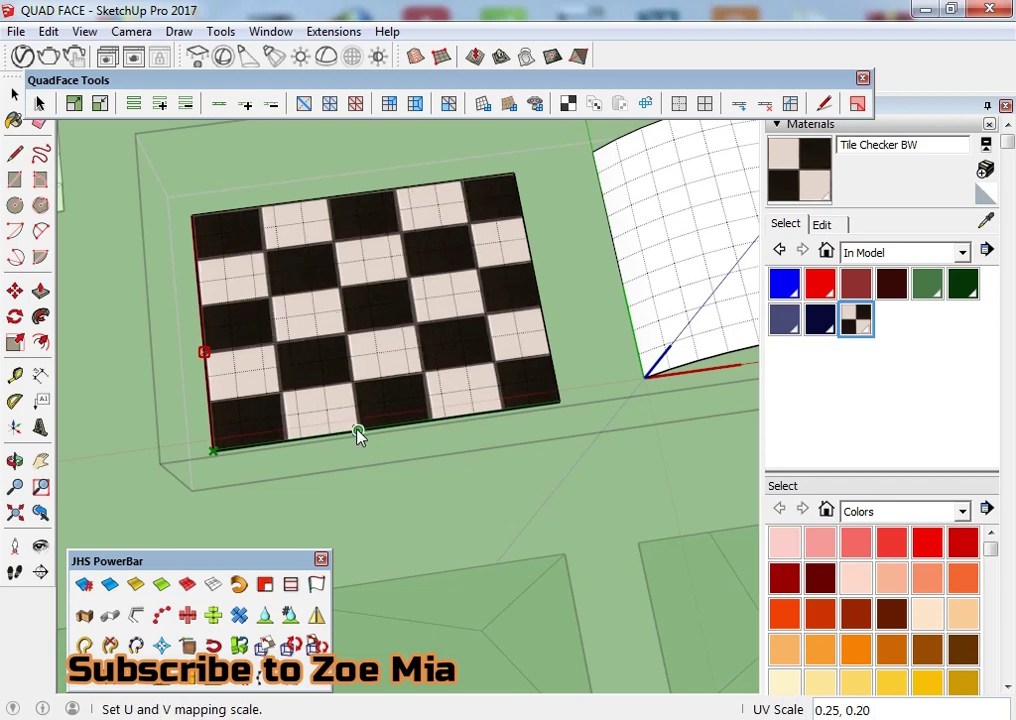
pyautogui.click(306, 437)
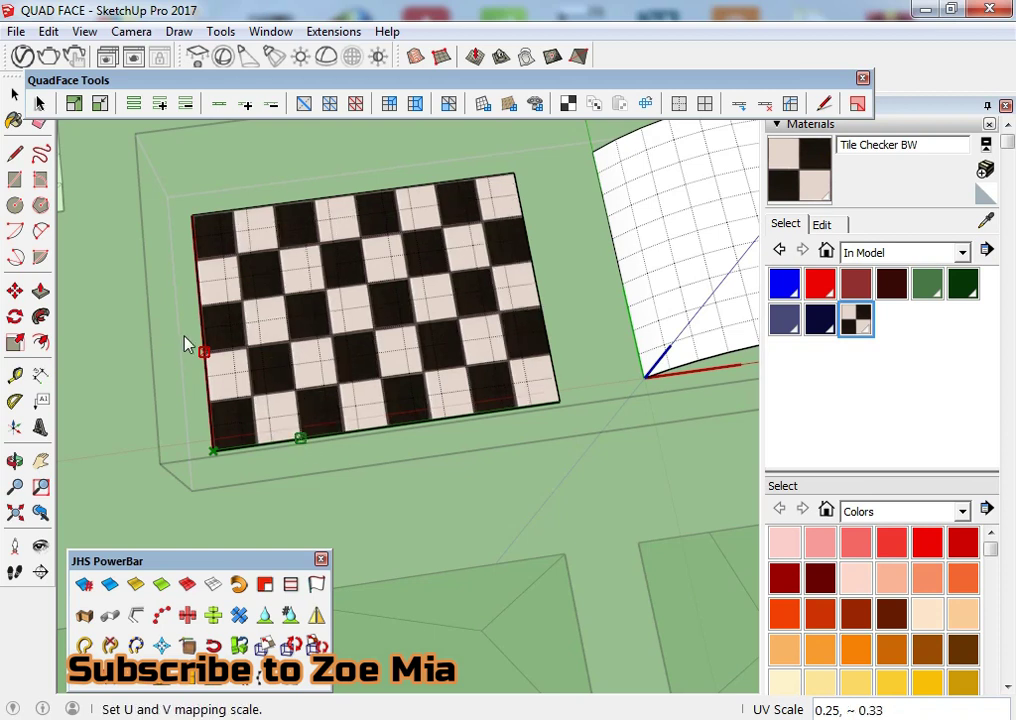
pyautogui.click(204, 353)
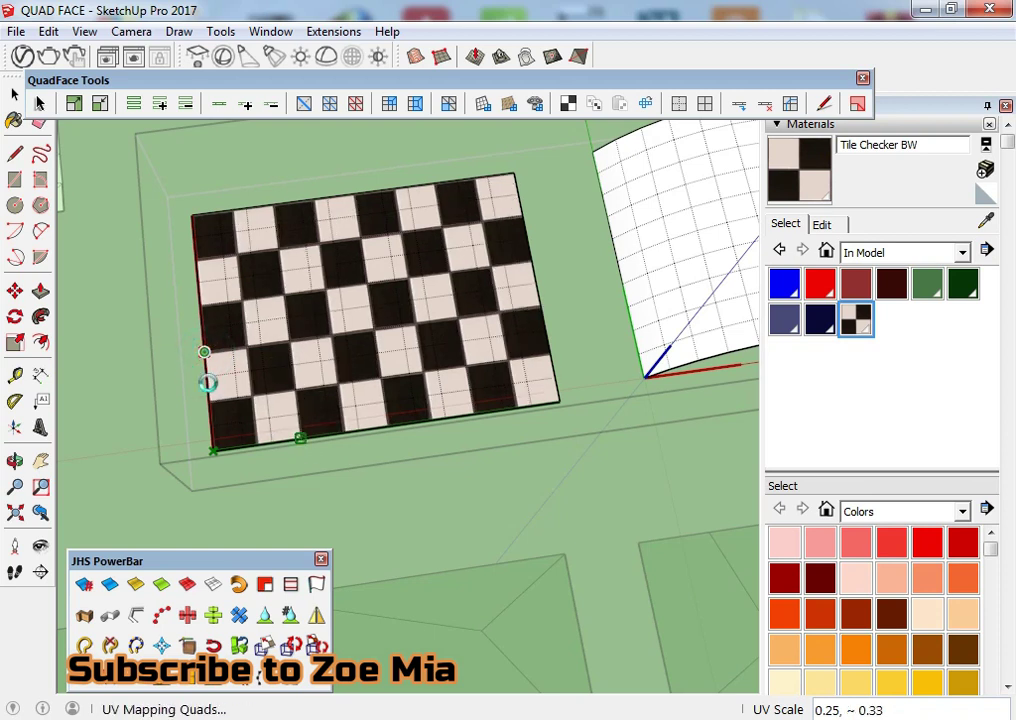
pyautogui.click(210, 385)
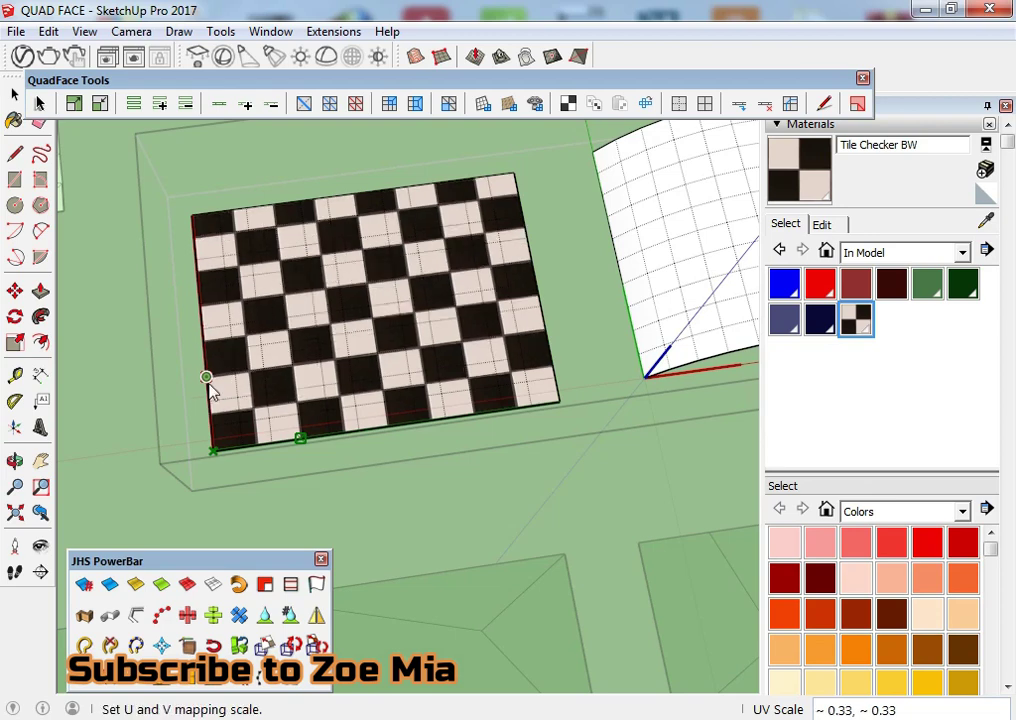
pyautogui.moveTo(373, 400)
pyautogui.mouseDown(button='middle')
pyautogui.moveTo(204, 390)
pyautogui.moveTo(517, 399)
pyautogui.mouseUp(button='middle')
# Step: Select the curved arch and UV-map the checker from its corner along the U and V edges
pyautogui.press('space')
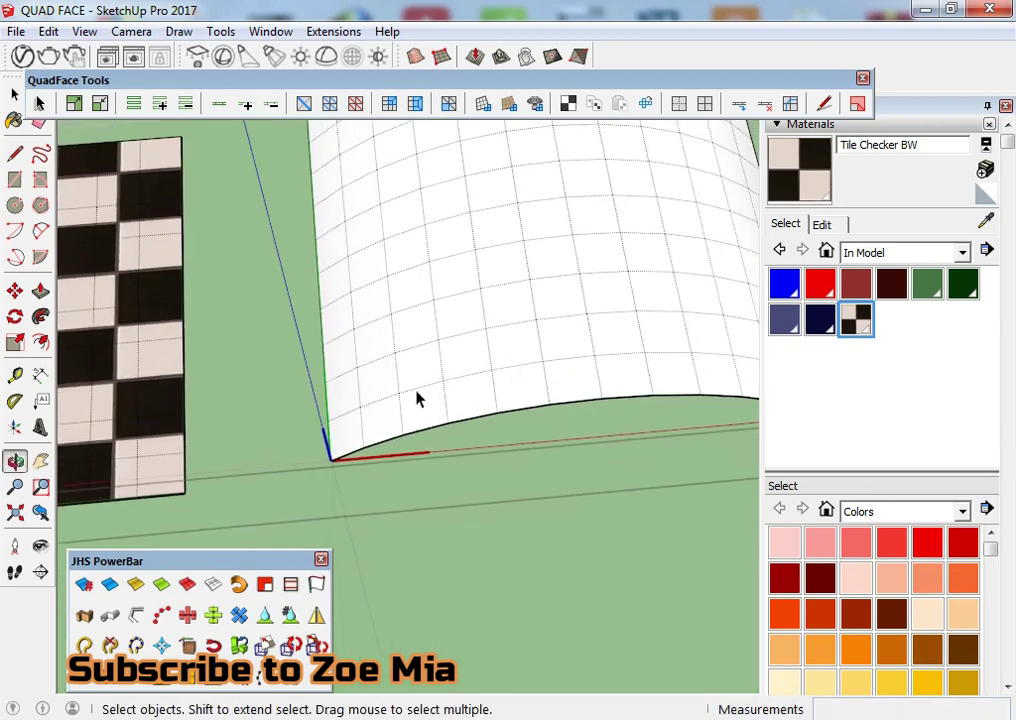
pyautogui.click(409, 389)
pyautogui.moveTo(373, 405); pyautogui.dragTo(422, 384, button='middle')
pyautogui.moveTo(286, 433)
pyautogui.mouseDown(button='middle')
pyautogui.moveTo(381, 467)
pyautogui.moveTo(493, 167)
pyautogui.mouseUp(button='middle')
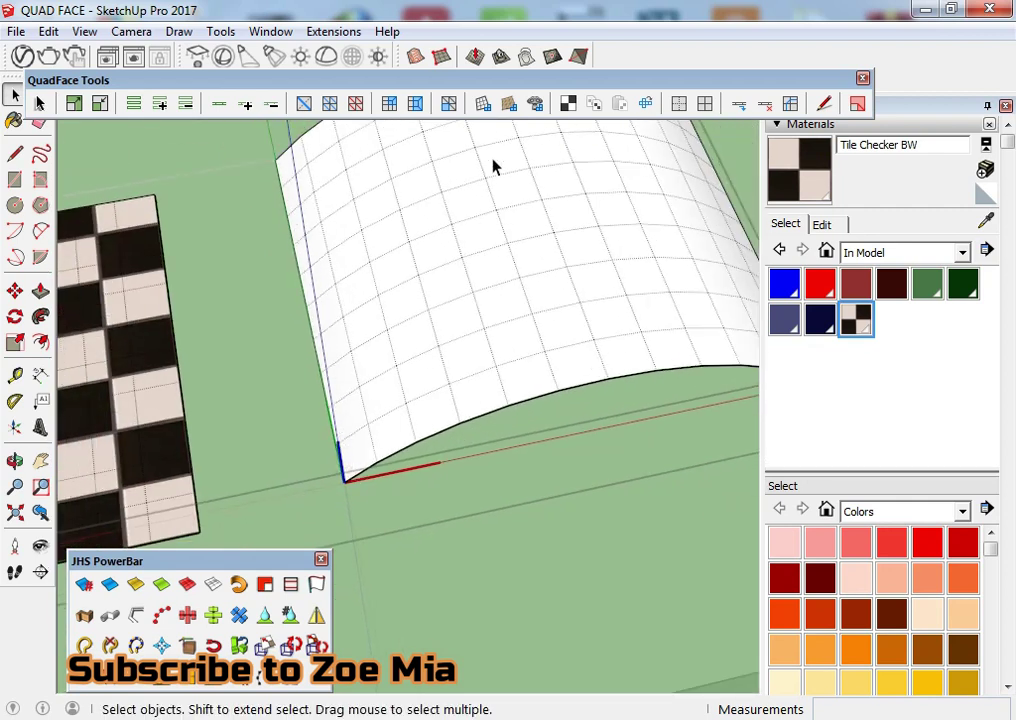
pyautogui.click(567, 103)
pyautogui.scroll(3, 324, 550)
pyautogui.moveTo(324, 550)
pyautogui.mouseDown(button='middle')
pyautogui.moveTo(455, 400)
pyautogui.moveTo(378, 415)
pyautogui.mouseUp(button='middle')
pyautogui.scroll(2, 387, 404)
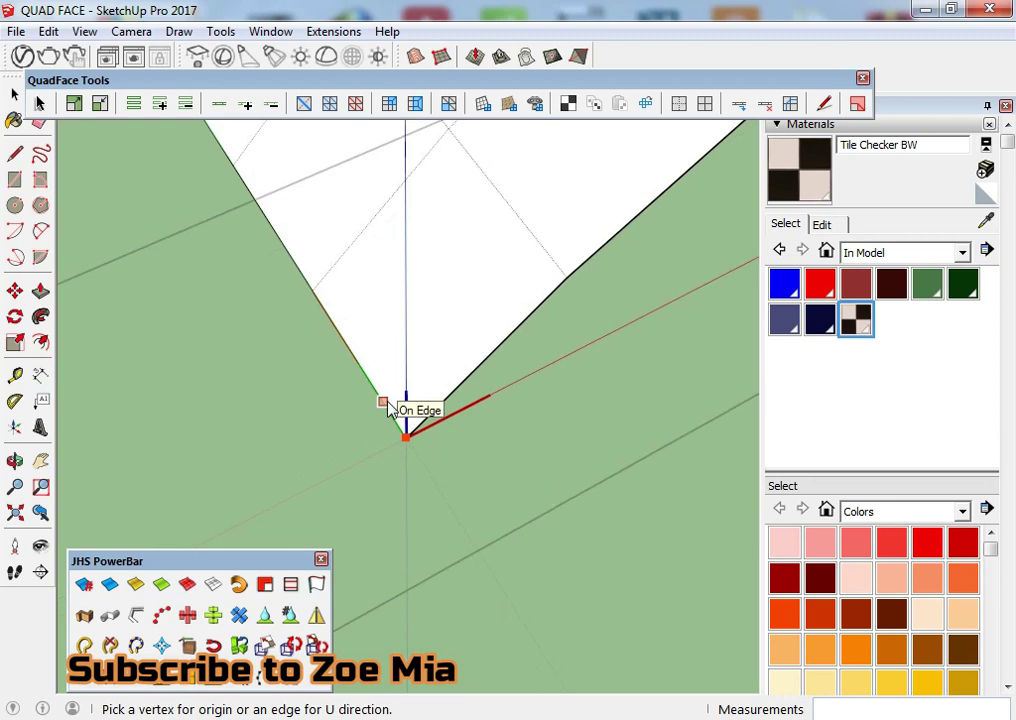
pyautogui.click(388, 406)
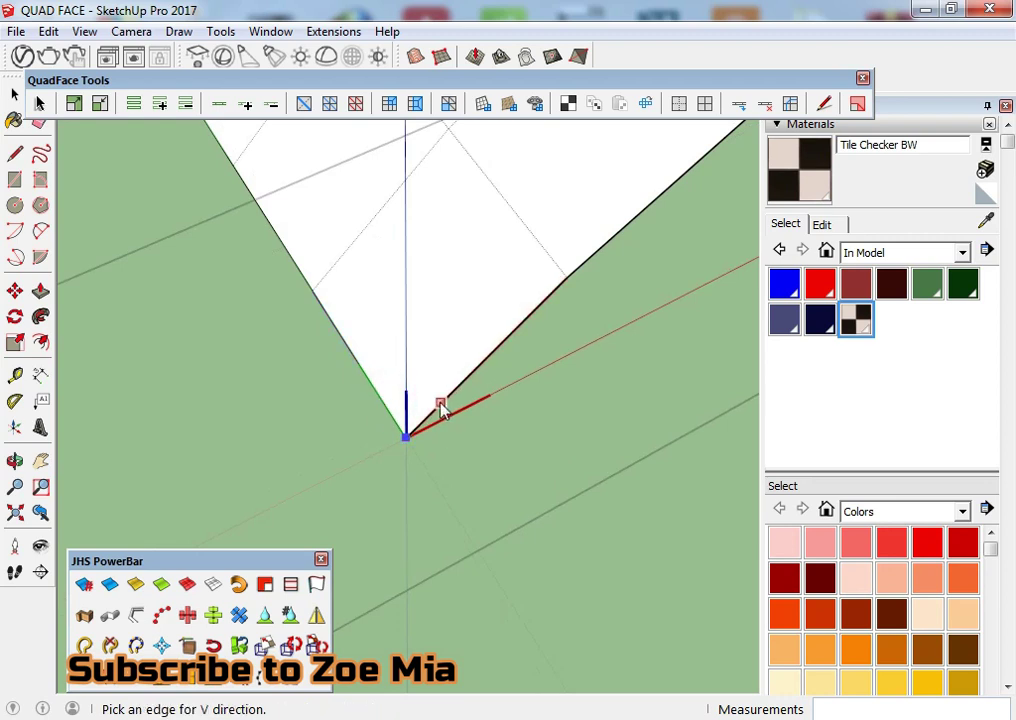
pyautogui.click(440, 405)
pyautogui.scroll(-3, 420, 410)
pyautogui.scroll(-3, 420, 400)
# Step: Orbit around the checkered arch and flat plane to inspect the mapping
pyautogui.moveTo(431, 318)
pyautogui.mouseDown(button='middle')
pyautogui.moveTo(497, 237)
pyautogui.moveTo(215, 356)
pyautogui.mouseUp(button='middle')
pyautogui.moveTo(424, 410)
pyautogui.mouseDown(button='middle')
pyautogui.moveTo(256, 356)
pyautogui.moveTo(132, 229)
pyautogui.moveTo(415, 358)
pyautogui.moveTo(651, 270)
pyautogui.moveTo(408, 411)
pyautogui.moveTo(540, 363)
pyautogui.moveTo(696, 286)
pyautogui.moveTo(645, 333)
pyautogui.moveTo(356, 415)
pyautogui.moveTo(313, 438)
pyautogui.moveTo(455, 416)
pyautogui.mouseUp(button='middle')
pyautogui.moveTo(328, 405)
pyautogui.mouseDown(button='middle')
pyautogui.moveTo(268, 391)
pyautogui.moveTo(422, 322)
pyautogui.moveTo(519, 263)
pyautogui.moveTo(476, 272)
pyautogui.mouseUp(button='middle')
pyautogui.moveTo(560, 204); pyautogui.dragTo(585, 125, button='middle')
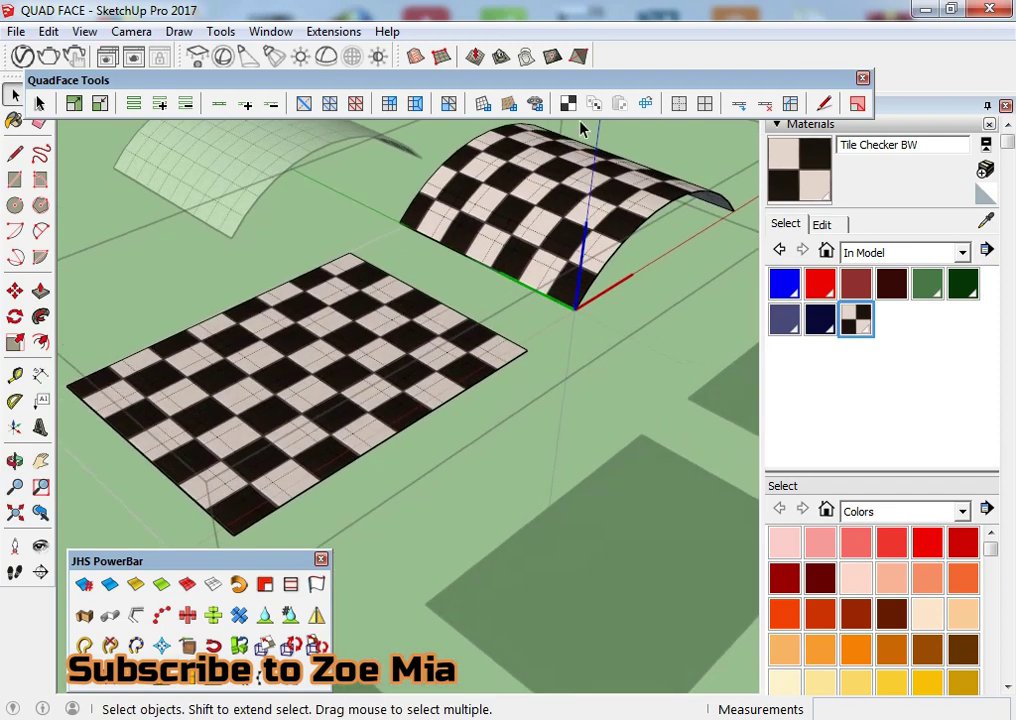
pyautogui.moveTo(347, 397)
pyautogui.mouseDown(button='middle')
pyautogui.moveTo(324, 445)
pyautogui.moveTo(326, 387)
pyautogui.mouseUp(button='middle')
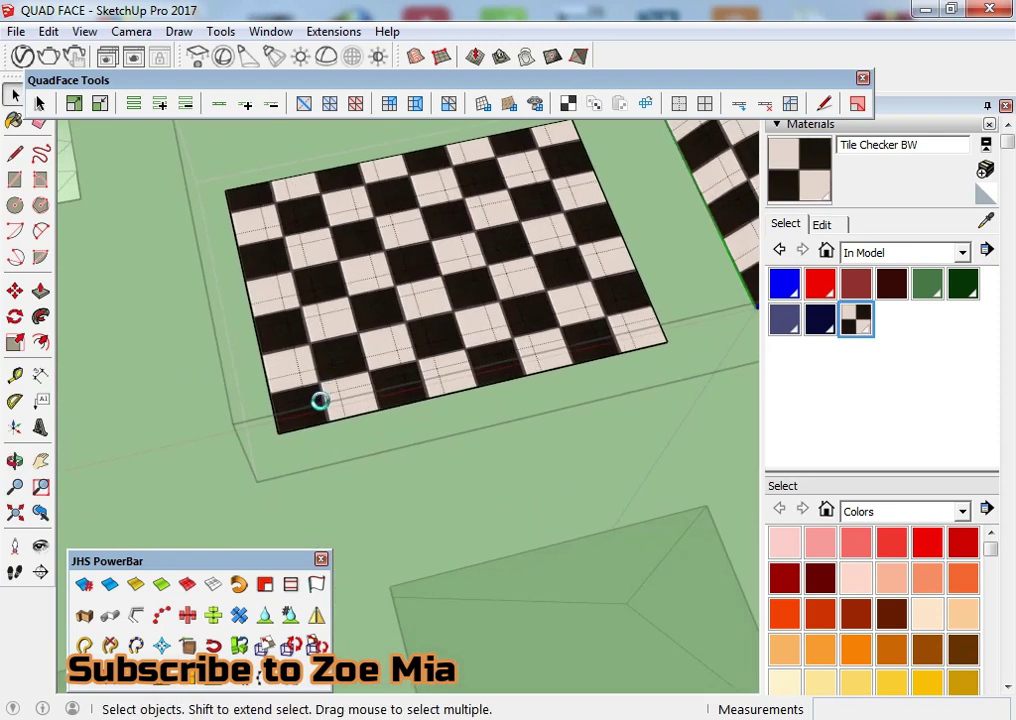
# Step: Remap the flat plane's checker and stretch its V scale to about 0.15 for wide tiles
pyautogui.moveTo(340, 329); pyautogui.dragTo(372, 341, button='middle')
pyautogui.moveTo(432, 373); pyautogui.dragTo(438, 397, button='middle')
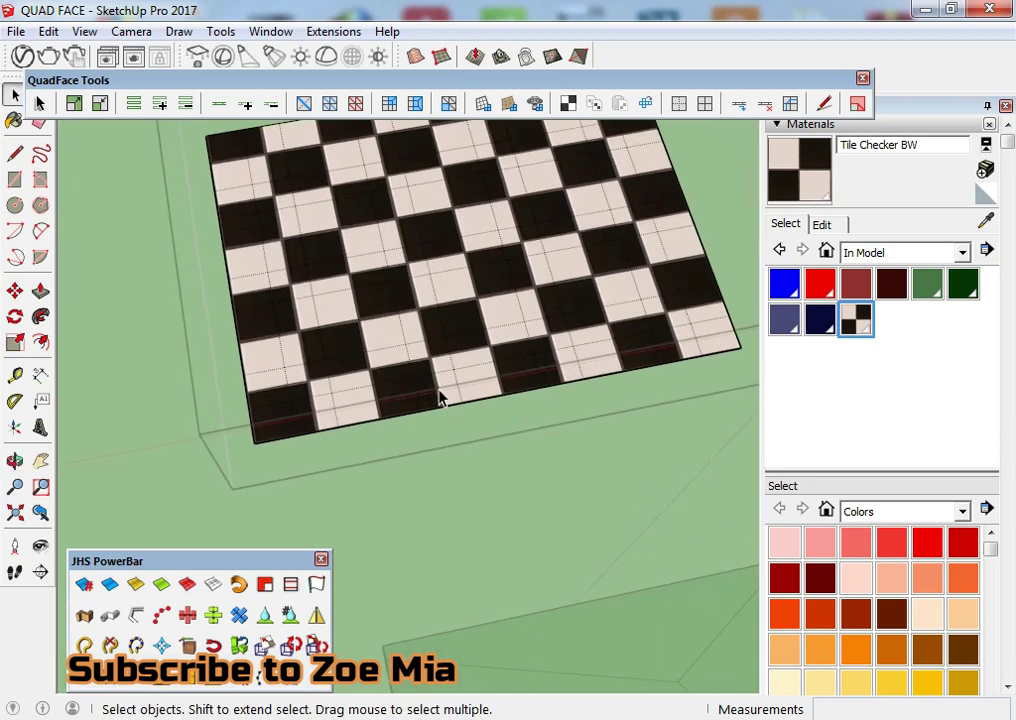
pyautogui.click(567, 103)
pyautogui.scroll(3, 250, 432)
pyautogui.scroll(2, 250, 445)
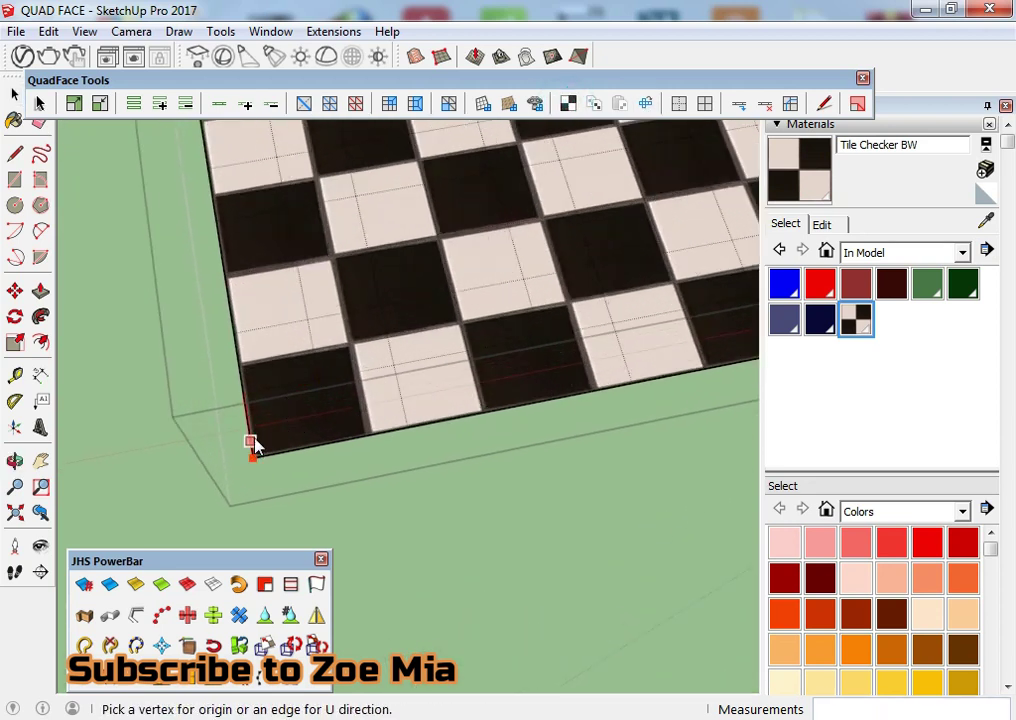
pyautogui.scroll(1, 253, 432)
pyautogui.click(252, 458)
pyautogui.click(292, 482)
pyautogui.scroll(-2, 292, 472)
pyautogui.scroll(-2, 240, 292)
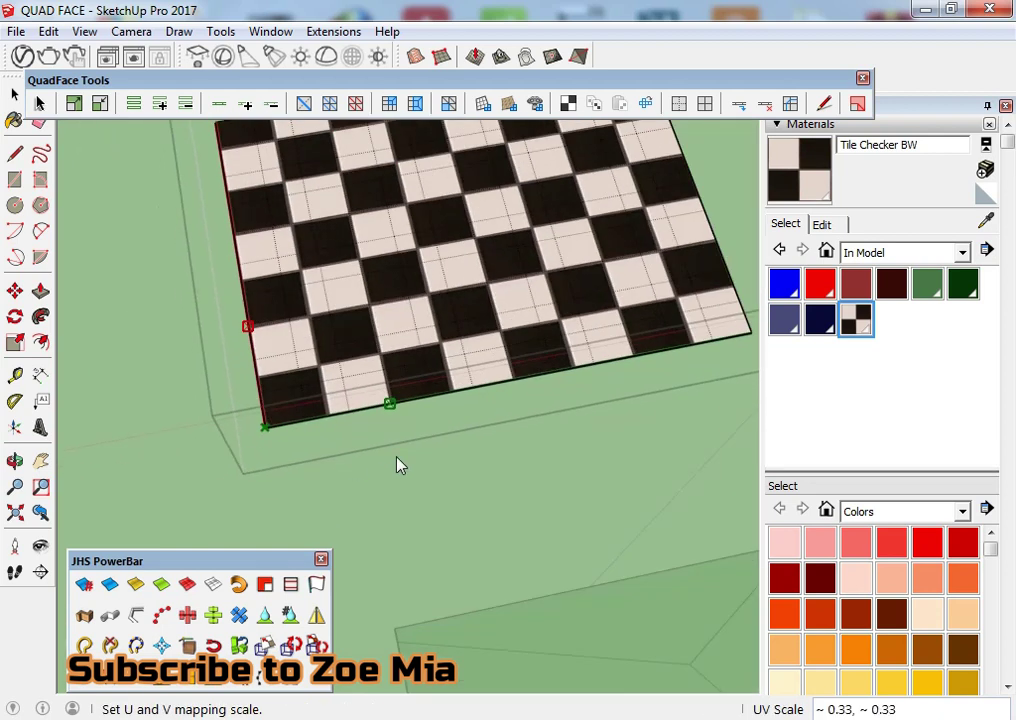
pyautogui.click(391, 404)
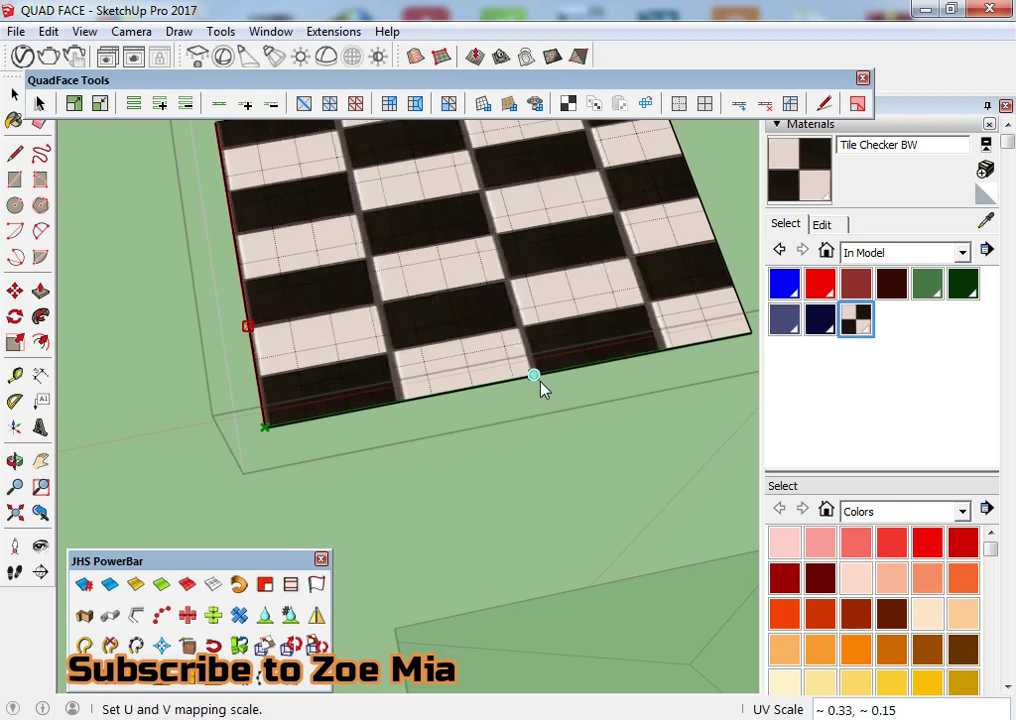
pyautogui.moveTo(540, 386)
pyautogui.mouseDown(button='middle')
pyautogui.moveTo(465, 313)
pyautogui.moveTo(492, 178)
pyautogui.mouseUp(button='middle')
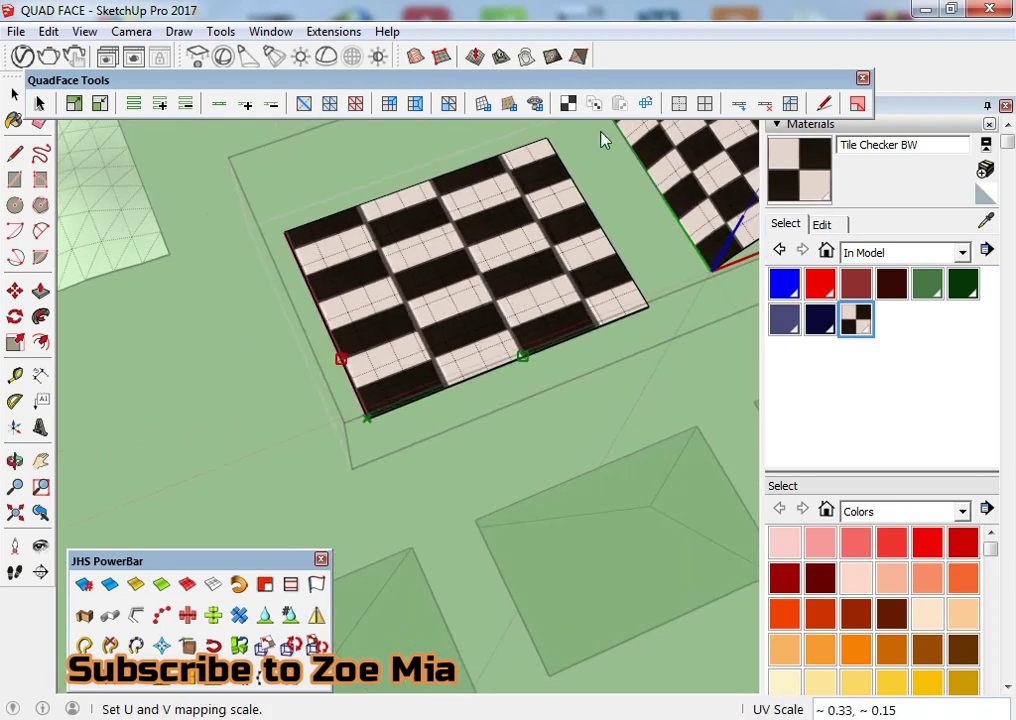
# Step: Copy the plane's UV mapping using its near corner as origin and the V edge
pyautogui.click(594, 103)
pyautogui.scroll(2, 370, 367)
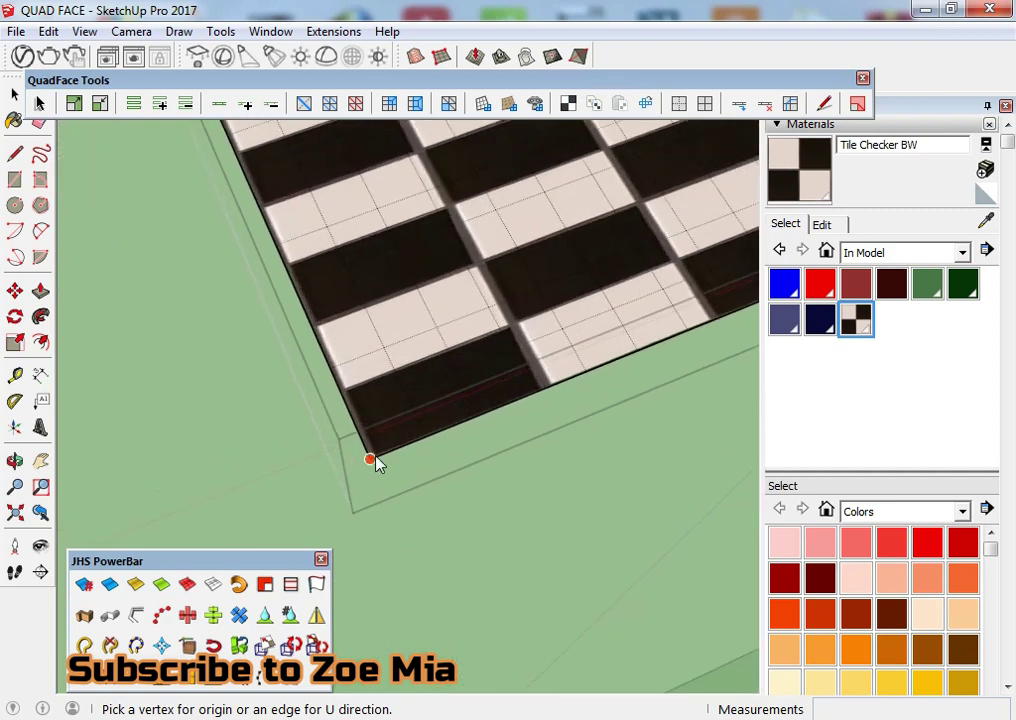
pyautogui.scroll(1, 374, 460)
pyautogui.click(358, 474)
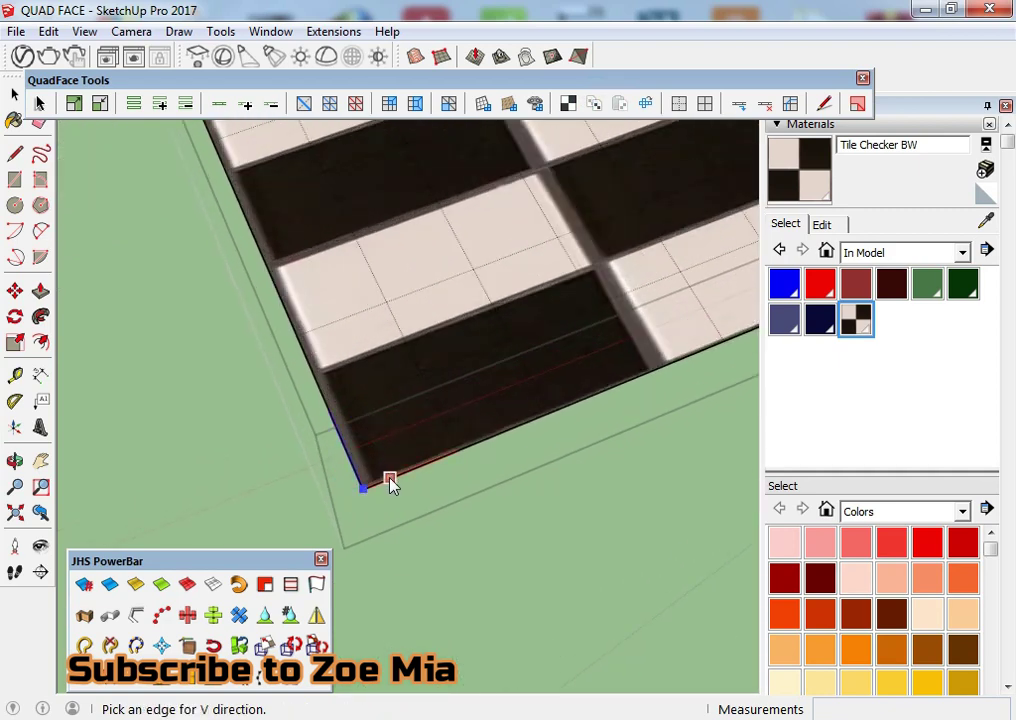
pyautogui.click(388, 480)
pyautogui.scroll(-2, 386, 467)
pyautogui.scroll(-3, 330, 540)
pyautogui.scroll(1, 333, 358)
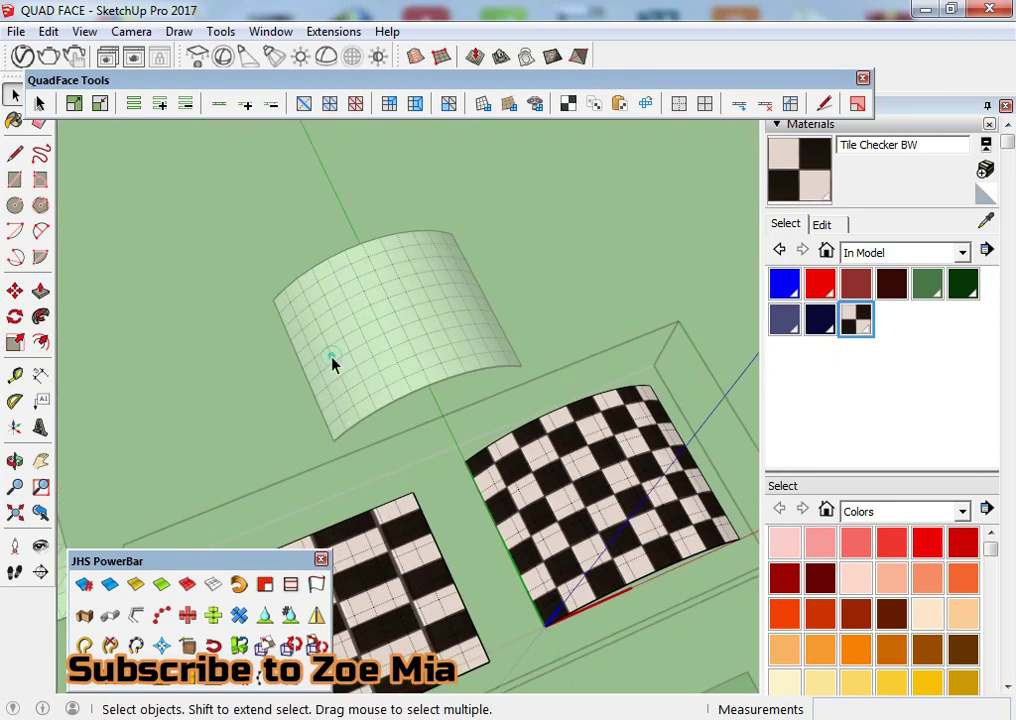
pyautogui.scroll(2, 356, 390)
pyautogui.scroll(2, 356, 390)
pyautogui.scroll(1, 347, 424)
pyautogui.scroll(2, 344, 424)
pyautogui.moveTo(340, 440)
pyautogui.mouseDown(button='middle')
pyautogui.moveTo(324, 500)
pyautogui.moveTo(347, 438)
pyautogui.mouseUp(button='middle')
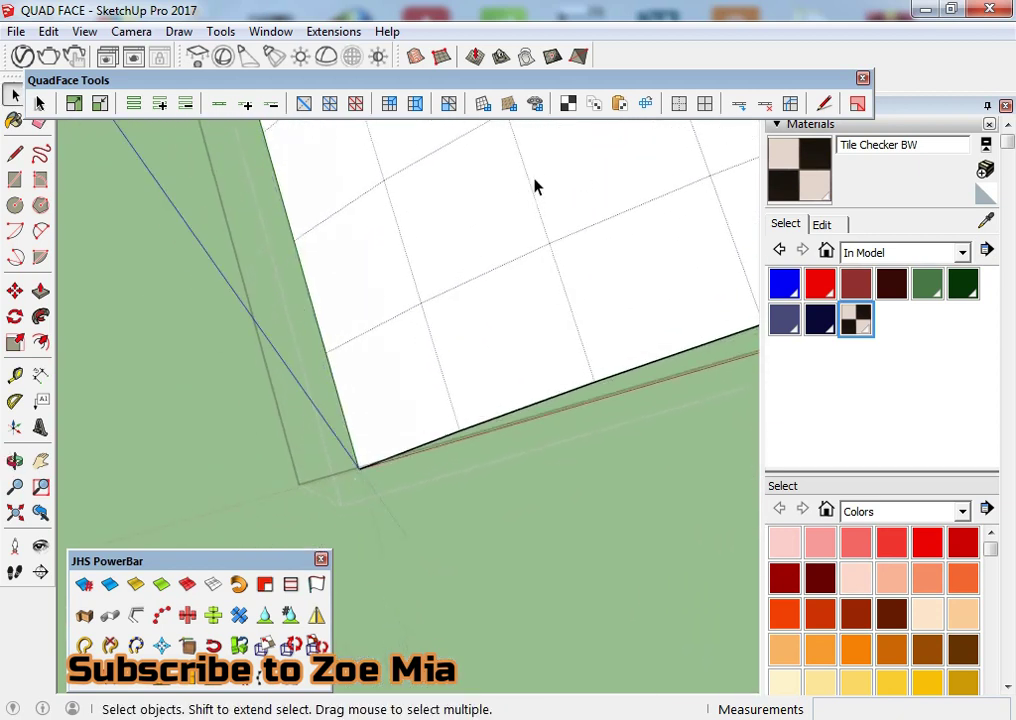
pyautogui.click(618, 108)
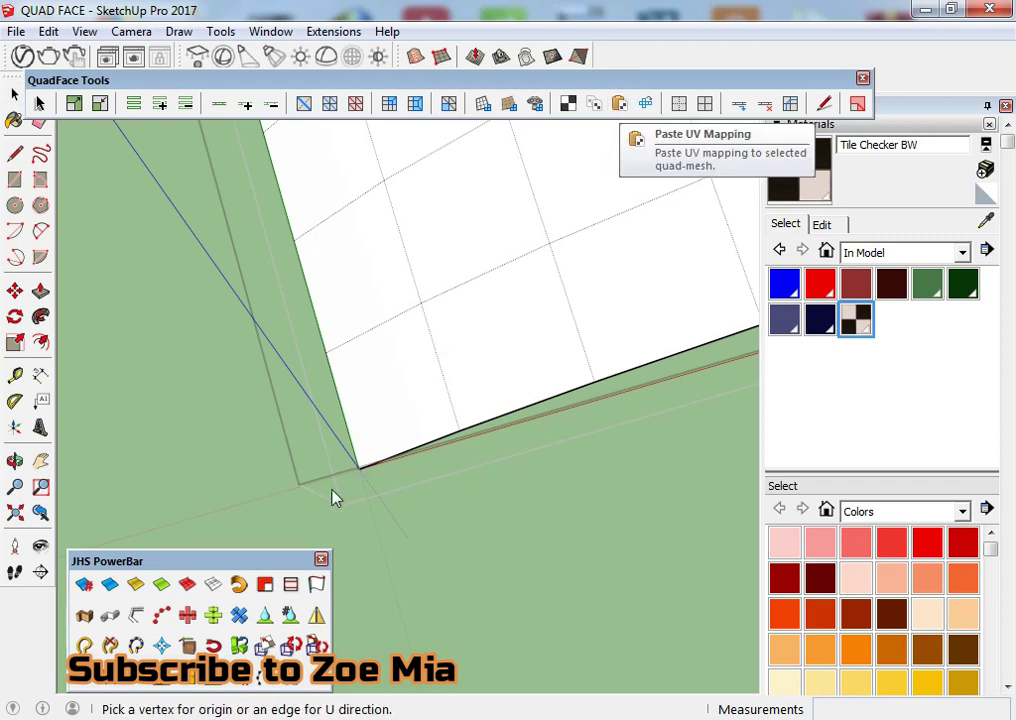
pyautogui.click(358, 466)
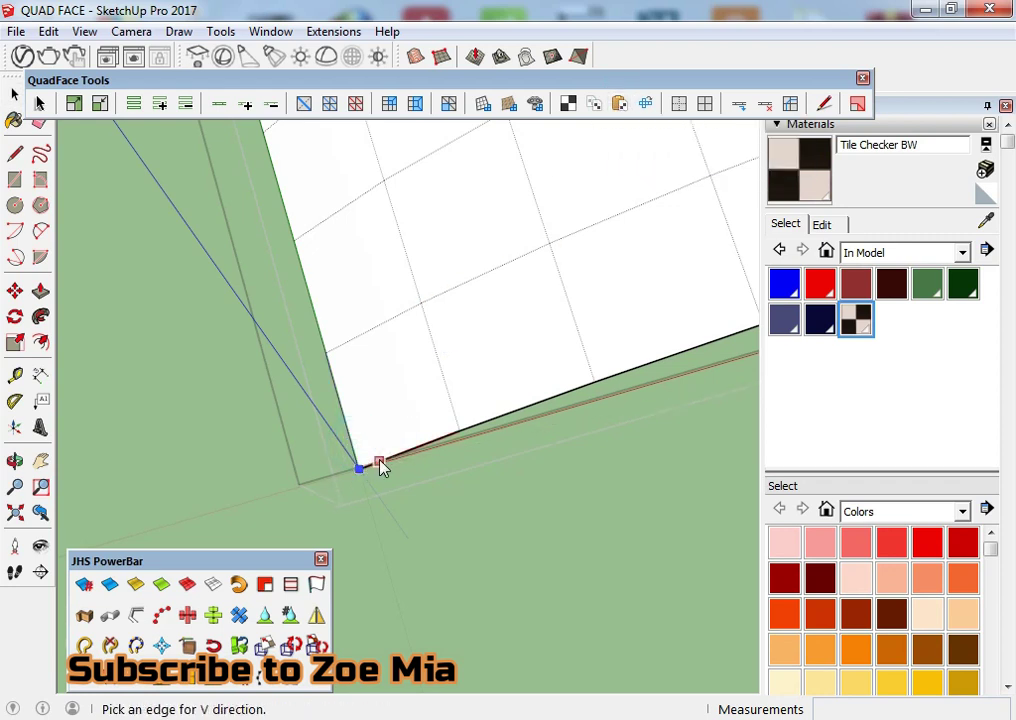
pyautogui.click(381, 465)
pyautogui.scroll(-3, 449, 373)
pyautogui.scroll(-3, 451, 342)
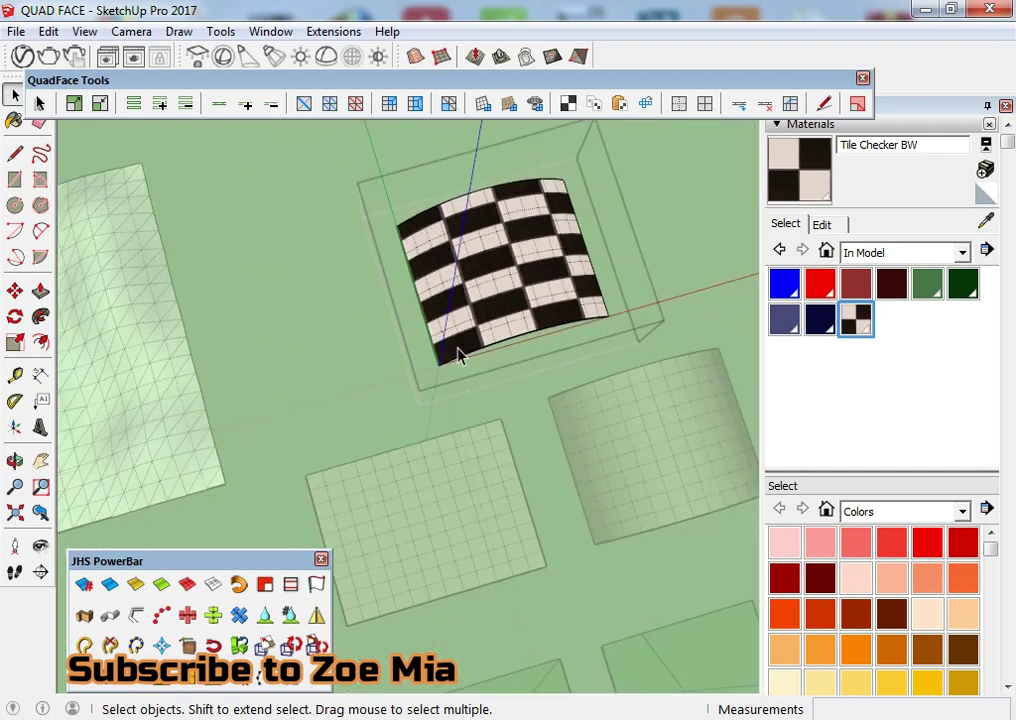
pyautogui.scroll(-2, 456, 351)
pyautogui.scroll(-1, 404, 489)
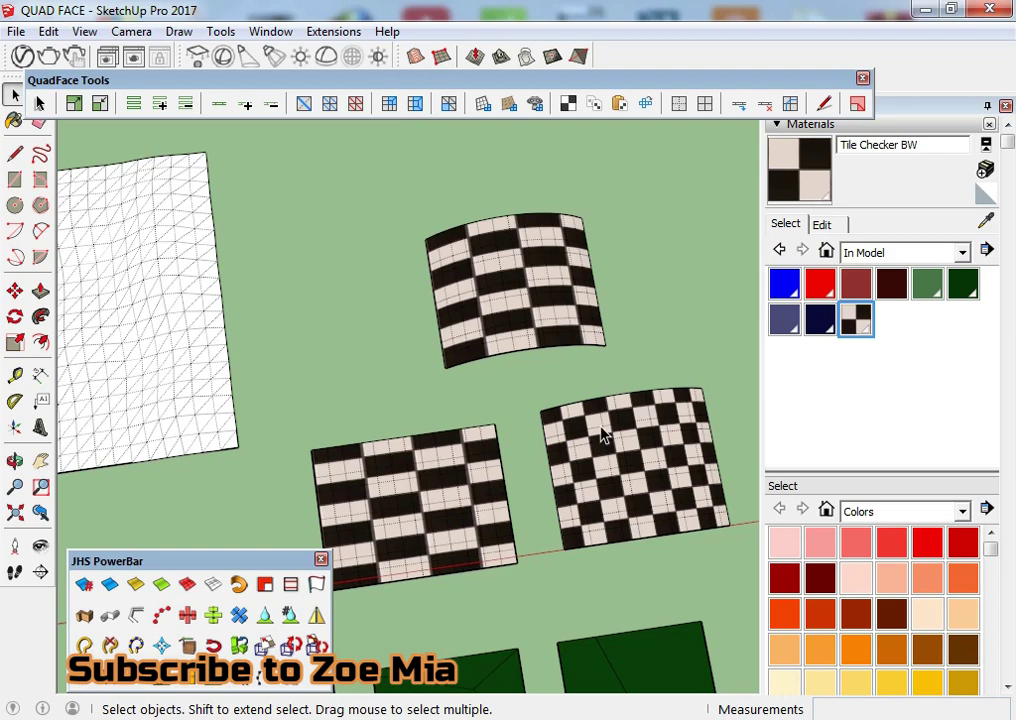
pyautogui.moveTo(503, 503)
pyautogui.mouseDown(button='middle')
pyautogui.moveTo(297, 356)
pyautogui.moveTo(474, 404)
pyautogui.moveTo(517, 401)
pyautogui.mouseUp(button='middle')
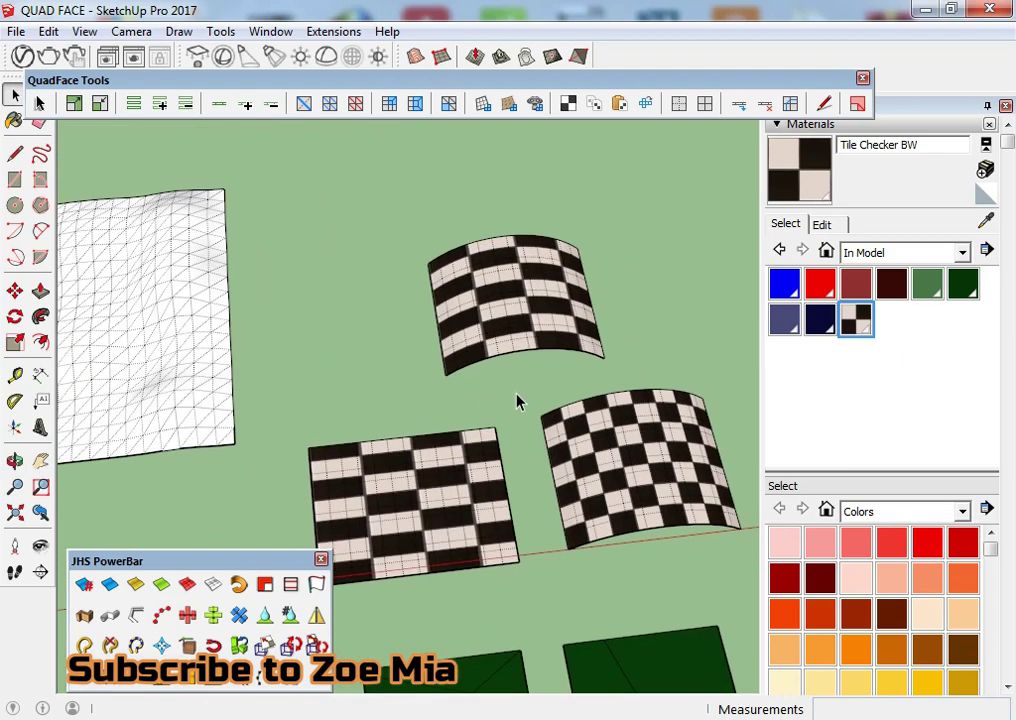
pyautogui.moveTo(454, 333); pyautogui.dragTo(483, 277, button='middle')
pyautogui.scroll(4, 399, 333)
pyautogui.moveTo(399, 333)
pyautogui.mouseDown(button='middle')
pyautogui.moveTo(512, 295)
pyautogui.moveTo(465, 385)
pyautogui.moveTo(581, 290)
pyautogui.mouseUp(button='middle')
pyautogui.scroll(3, 620, 280)
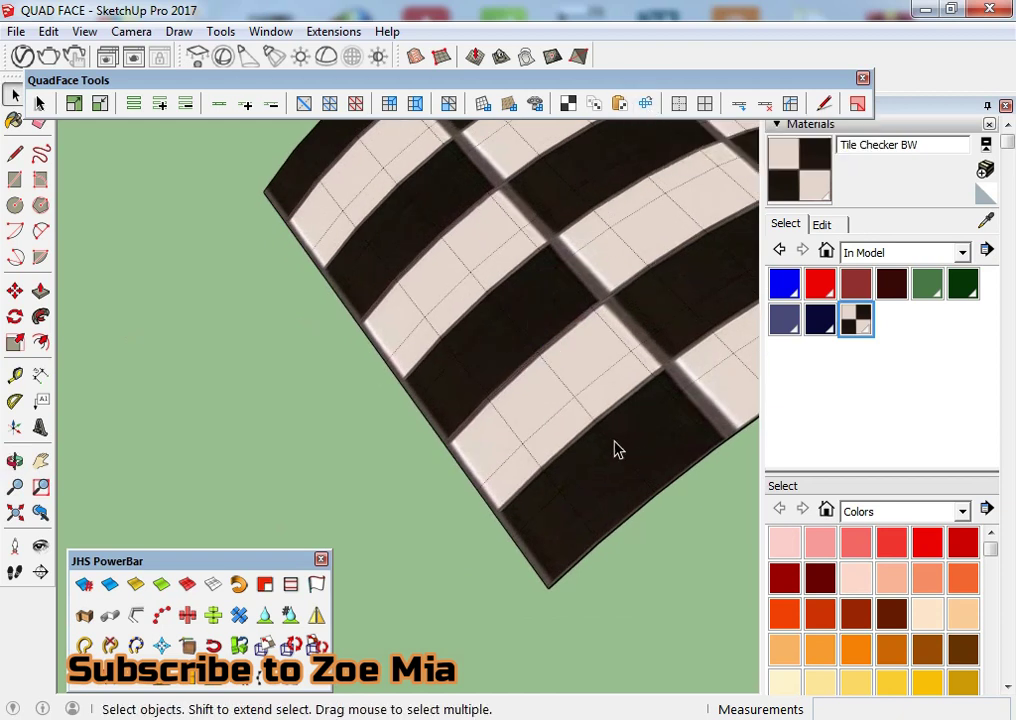
pyautogui.moveTo(605, 438); pyautogui.dragTo(535, 465, button='middle')
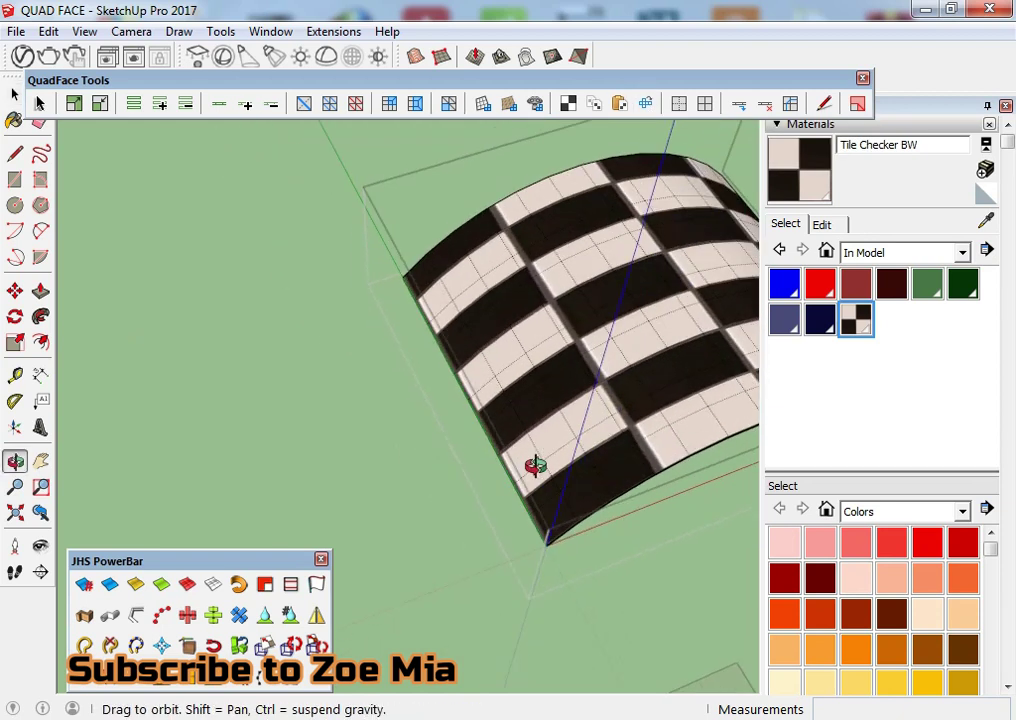
# Step: Unwrap the curved surface's UV grid flat, using its corner vertex as origin and an edge for V
pyautogui.click(645, 103)
pyautogui.scroll(3, 532, 543)
pyautogui.scroll(2, 535, 545)
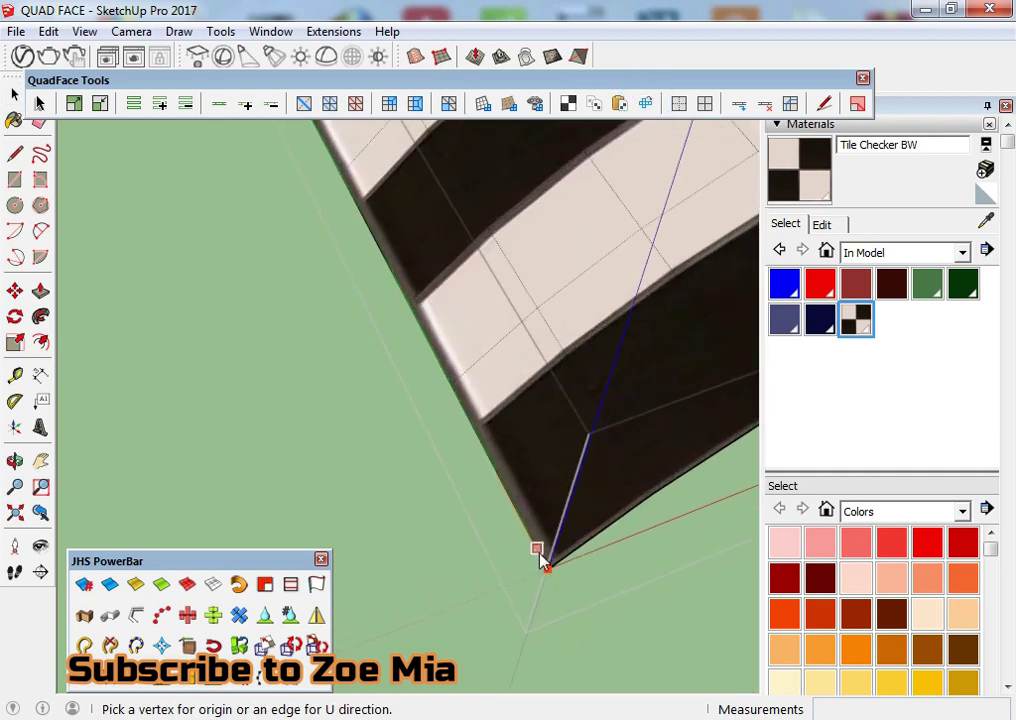
pyautogui.click(546, 566)
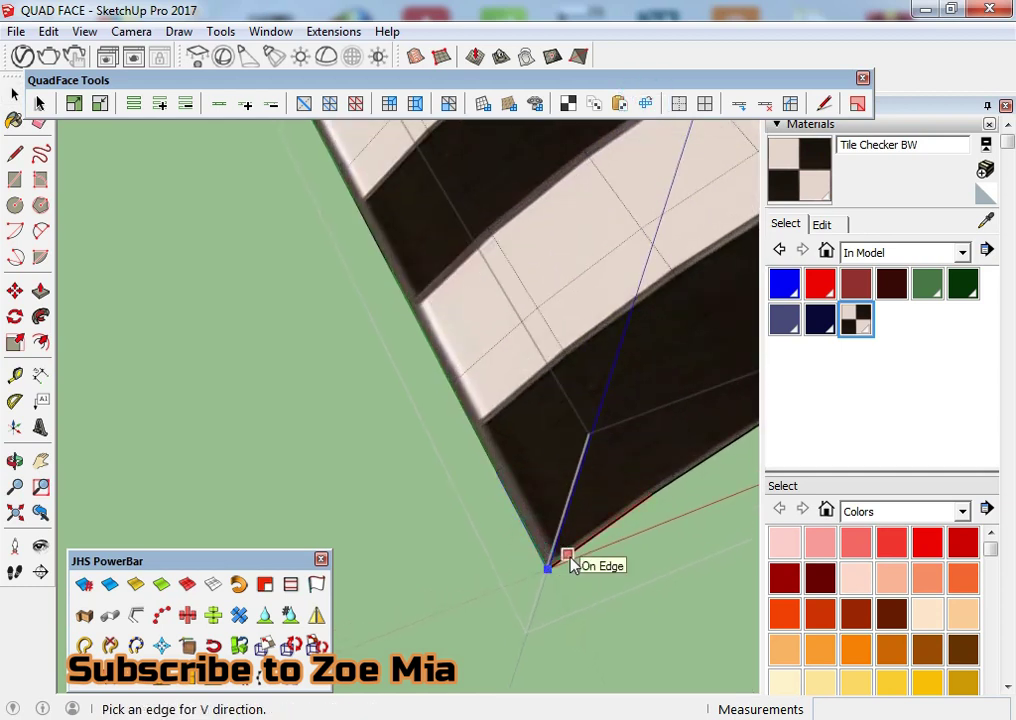
pyautogui.click(572, 566)
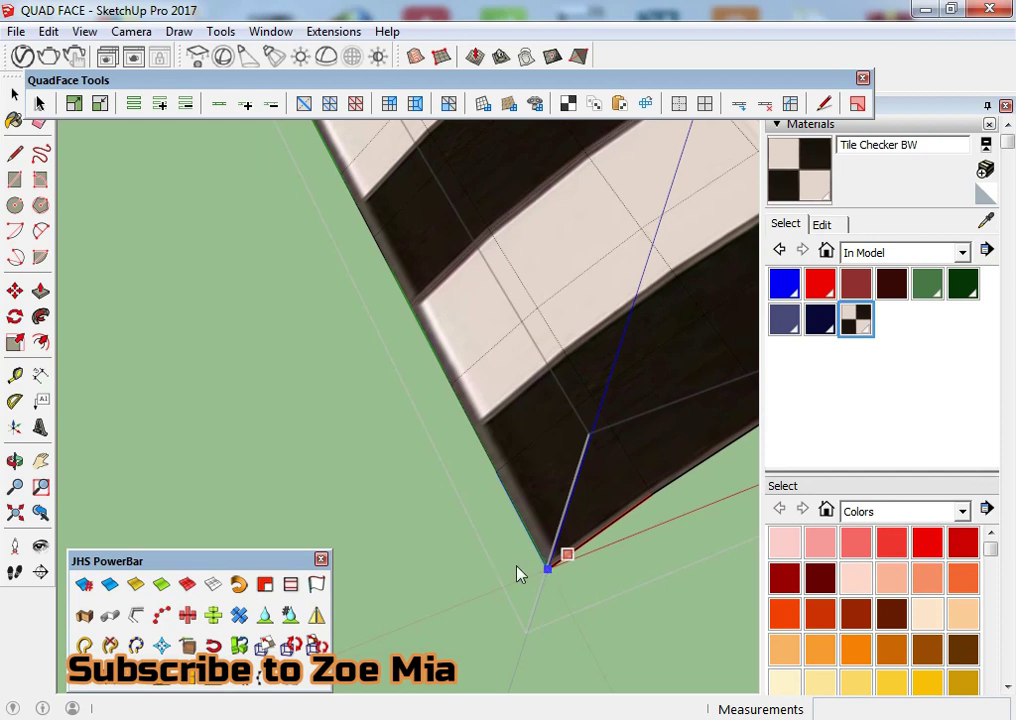
# Step: Toggle hidden edges and orbit to inspect the checkered patches from above
pyautogui.press('k')
pyautogui.scroll(-2, 517, 574)
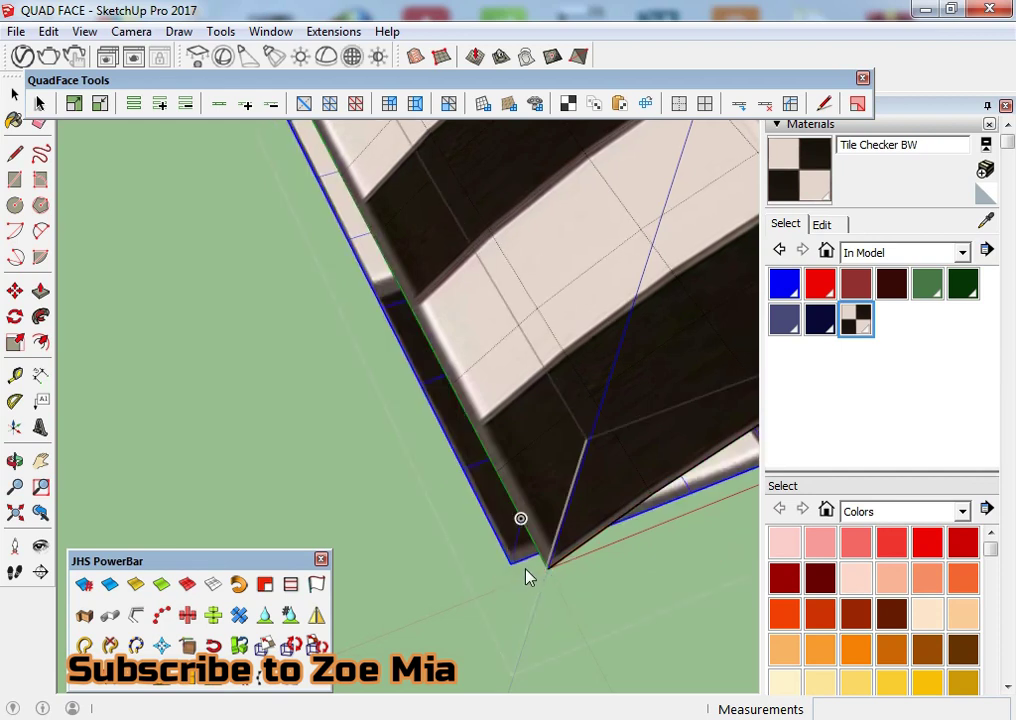
pyautogui.moveTo(472, 517)
pyautogui.mouseDown(button='middle')
pyautogui.moveTo(524, 381)
pyautogui.moveTo(543, 458)
pyautogui.mouseUp(button='middle')
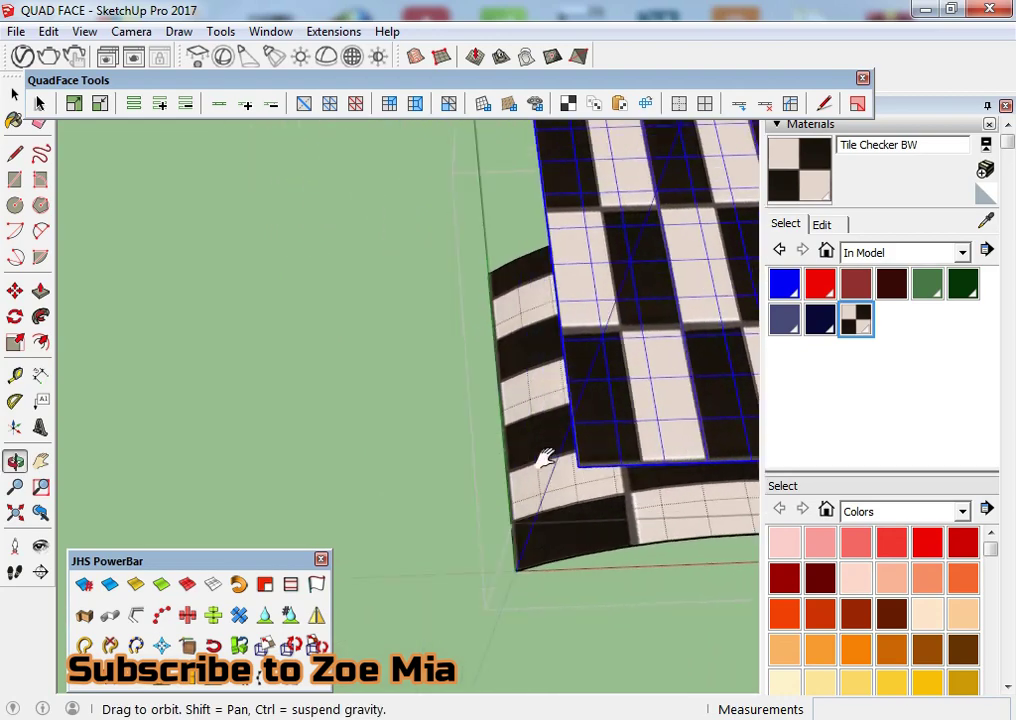
pyautogui.scroll(-5, 543, 458)
pyautogui.moveTo(485, 476)
pyautogui.mouseDown(button='middle')
pyautogui.moveTo(397, 281)
pyautogui.moveTo(413, 347)
pyautogui.moveTo(409, 416)
pyautogui.mouseUp(button='middle')
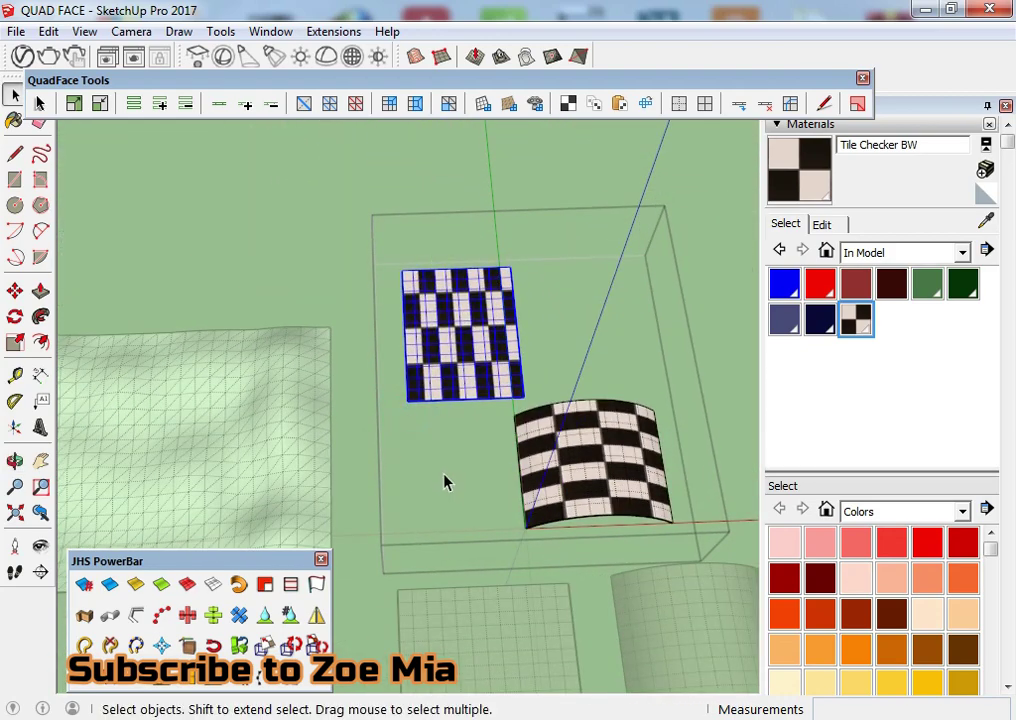
pyautogui.scroll(3, 440, 465)
pyautogui.moveTo(440, 460)
pyautogui.mouseDown(button='middle')
pyautogui.moveTo(300, 380)
pyautogui.moveTo(522, 386)
pyautogui.moveTo(258, 367)
pyautogui.mouseUp(button='middle')
pyautogui.scroll(4, 270, 368)
pyautogui.scroll(-3, 522, 386)
pyautogui.scroll(-5, 258, 367)
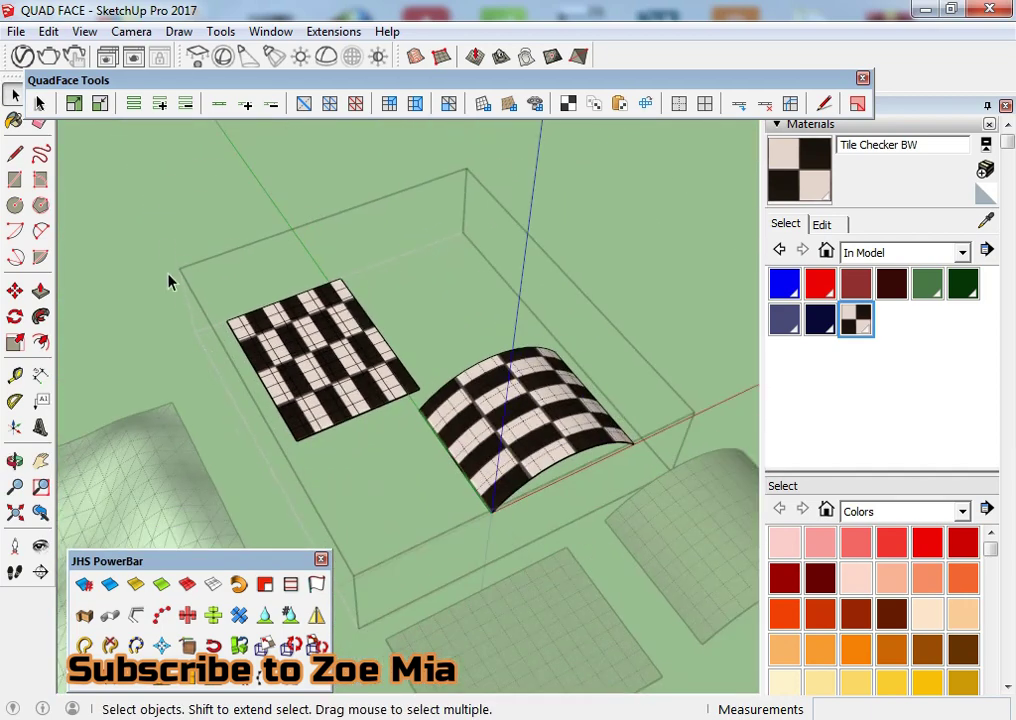
pyautogui.scroll(3, 170, 281)
# Step: Close the JHS PowerBar panel
pyautogui.click(321, 559)
pyautogui.scroll(-3, 277, 535)
pyautogui.moveTo(277, 535)
pyautogui.mouseDown(button='middle')
pyautogui.moveTo(363, 494)
pyautogui.moveTo(527, 505)
pyautogui.moveTo(245, 476)
pyautogui.moveTo(356, 497)
pyautogui.moveTo(685, 447)
pyautogui.moveTo(409, 530)
pyautogui.moveTo(330, 470)
pyautogui.mouseUp(button='middle')
pyautogui.scroll(2, 527, 505)
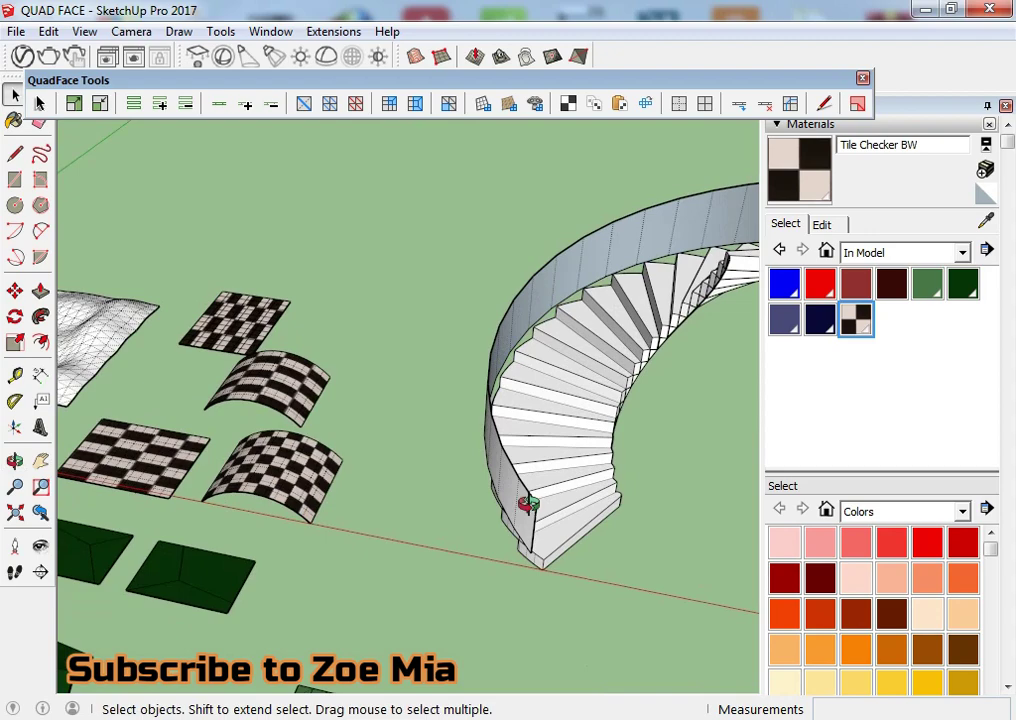
pyautogui.scroll(-3, 527, 505)
# Step: Turn off hidden geometry display and orbit to the staircase's stringer
pyautogui.scroll(3, 356, 497)
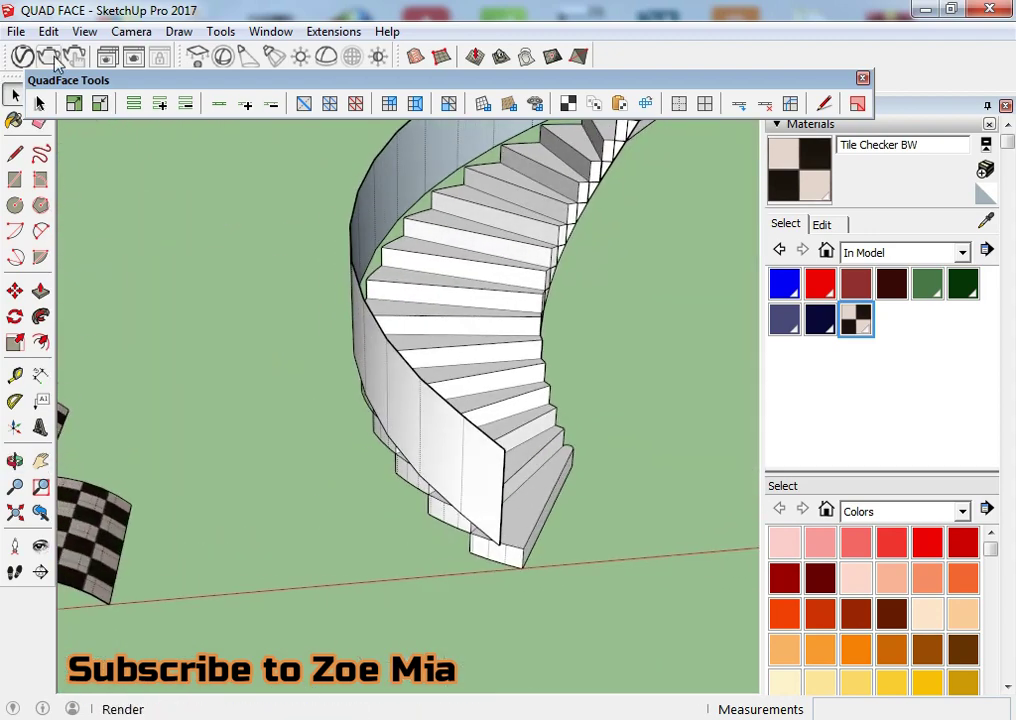
pyautogui.click(48, 31)
pyautogui.moveTo(84, 31)
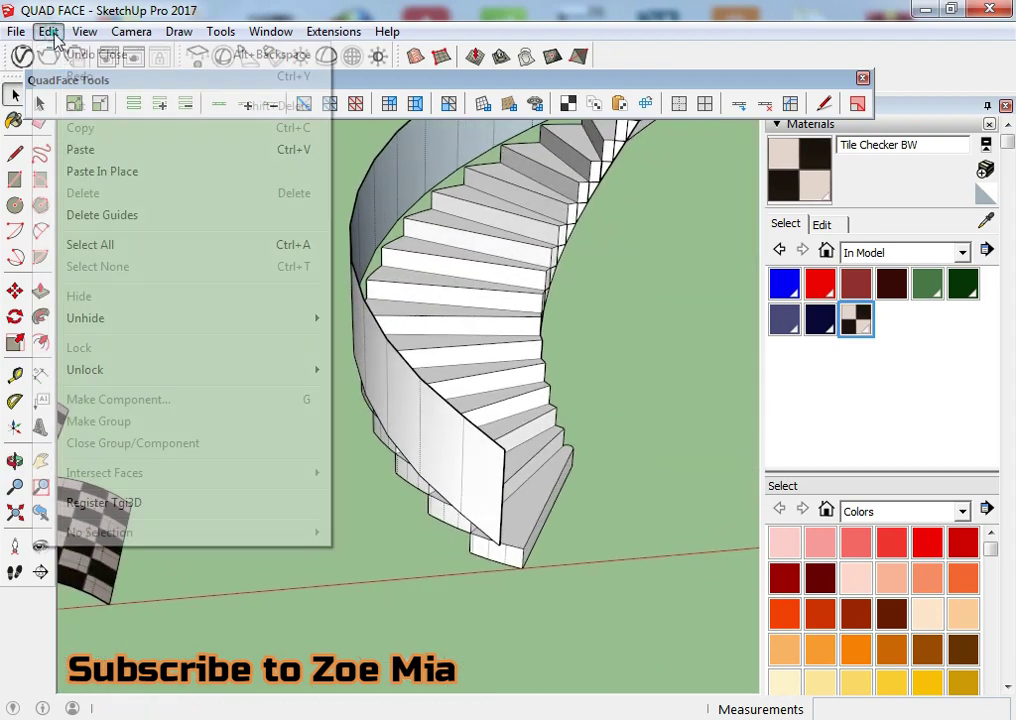
pyautogui.click(125, 108)
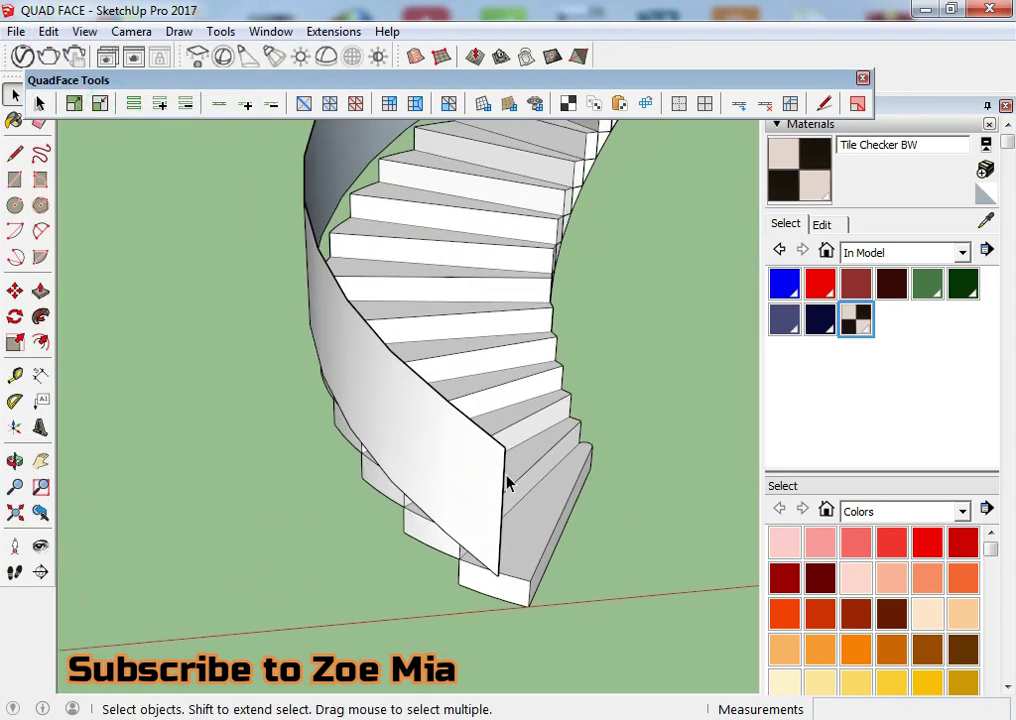
pyautogui.scroll(3, 505, 478)
pyautogui.scroll(3, 500, 476)
pyautogui.scroll(-3, 524, 488)
pyautogui.moveTo(524, 488)
pyautogui.mouseDown(button='middle')
pyautogui.moveTo(431, 497)
pyautogui.moveTo(465, 457)
pyautogui.moveTo(283, 465)
pyautogui.moveTo(535, 478)
pyautogui.mouseUp(button='middle')
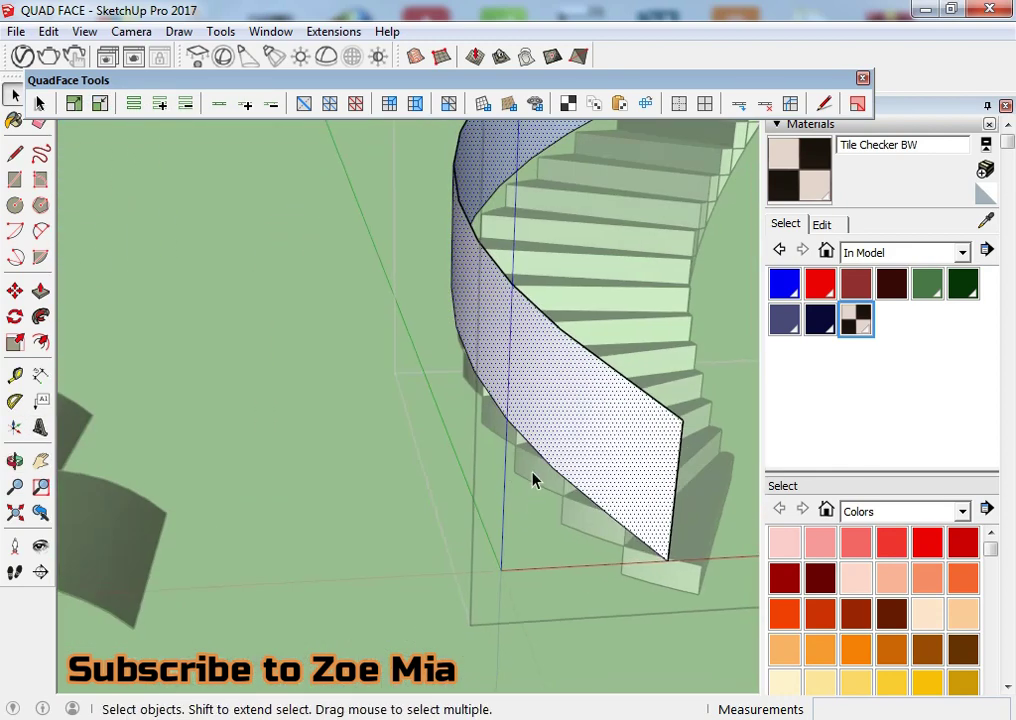
pyautogui.scroll(2, 535, 478)
# Step: Unwrap the stringer's UV grid from its corner vertex and top edge into a flat strip
pyautogui.click(646, 103)
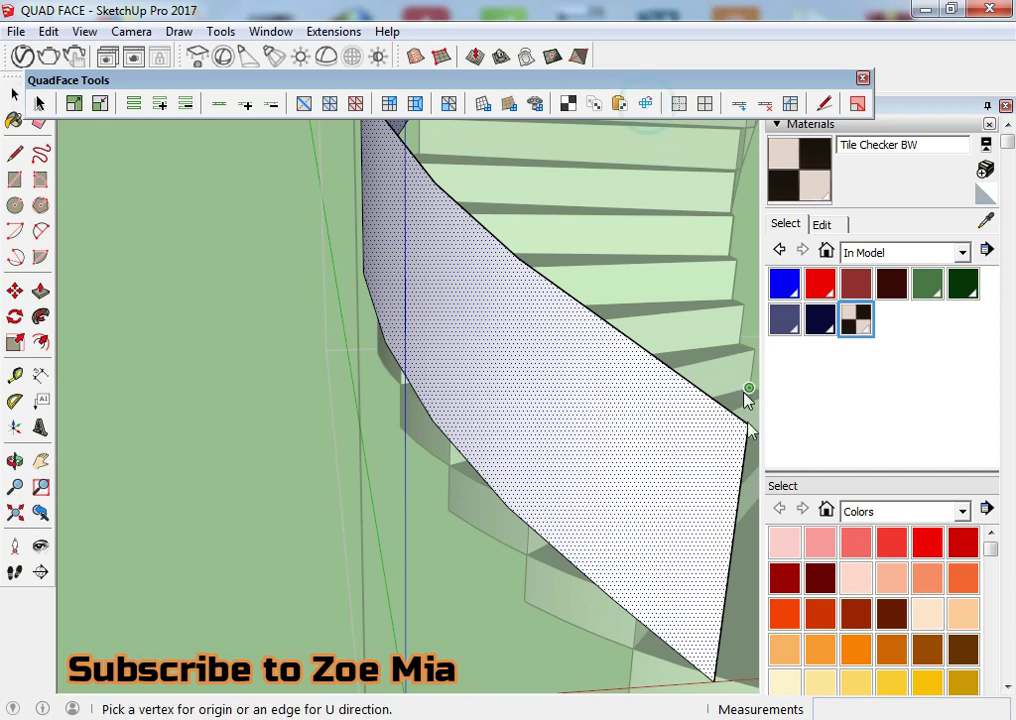
pyautogui.scroll(2, 748, 440)
pyautogui.scroll(1, 748, 445)
pyautogui.click(747, 440)
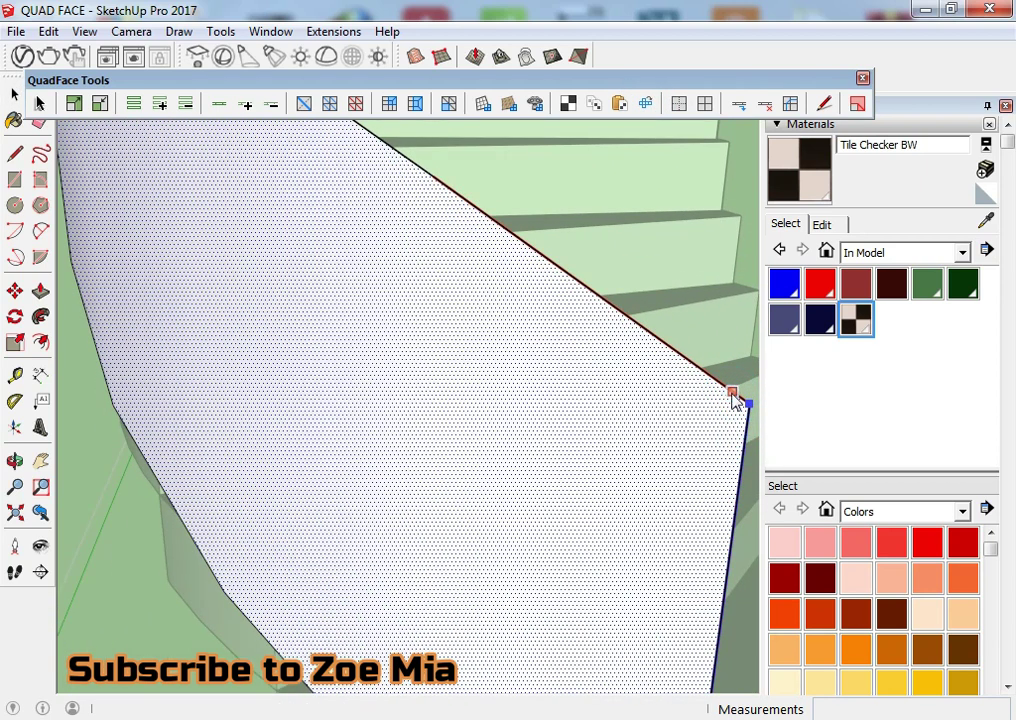
pyautogui.click(733, 400)
pyautogui.scroll(-3, 334, 427)
pyautogui.scroll(-3, 288, 345)
pyautogui.moveTo(635, 385)
pyautogui.mouseDown(button='middle')
pyautogui.moveTo(472, 560)
pyautogui.moveTo(388, 575)
pyautogui.mouseUp(button='middle')
pyautogui.press('space')
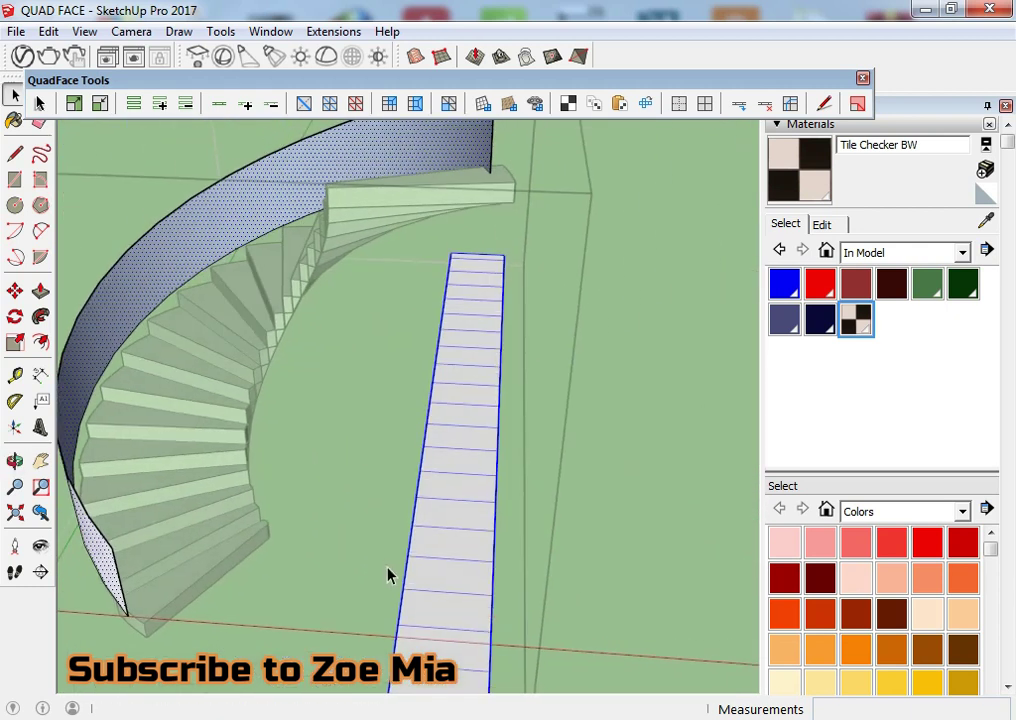
# Step: Orbit around to compare the flat tiled strip with the curved stringer
pyautogui.click(82, 38)
pyautogui.moveTo(200, 318)
pyautogui.mouseDown(button='middle')
pyautogui.moveTo(648, 224)
pyautogui.moveTo(574, 533)
pyautogui.mouseUp(button='middle')
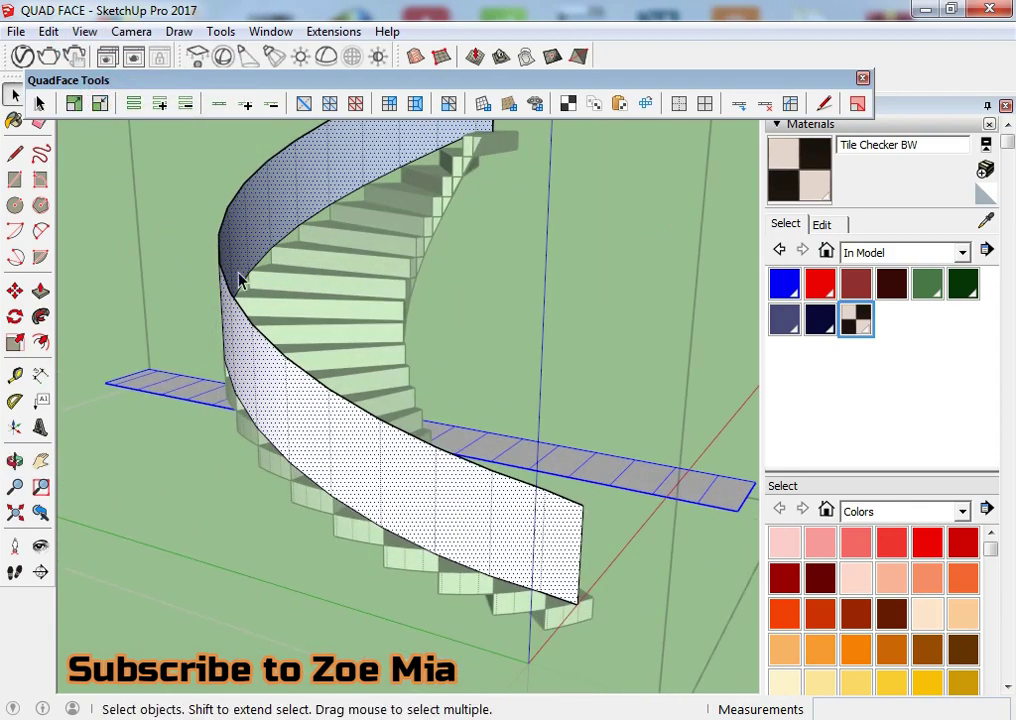
pyautogui.moveTo(240, 281); pyautogui.dragTo(726, 410, button='middle')
pyautogui.moveTo(426, 315)
pyautogui.mouseDown(button='middle')
pyautogui.moveTo(677, 360)
pyautogui.moveTo(180, 477)
pyautogui.mouseUp(button='middle')
pyautogui.moveTo(437, 553)
pyautogui.mouseDown(button='middle')
pyautogui.moveTo(386, 518)
pyautogui.moveTo(295, 481)
pyautogui.moveTo(390, 329)
pyautogui.mouseUp(button='middle')
pyautogui.scroll(3, 379, 288)
pyautogui.moveTo(337, 422)
pyautogui.mouseDown(button='middle')
pyautogui.moveTo(329, 359)
pyautogui.moveTo(195, 486)
pyautogui.mouseUp(button='middle')
pyautogui.scroll(2, 399, 436)
pyautogui.scroll(2, 455, 306)
pyautogui.scroll(2, 626, 311)
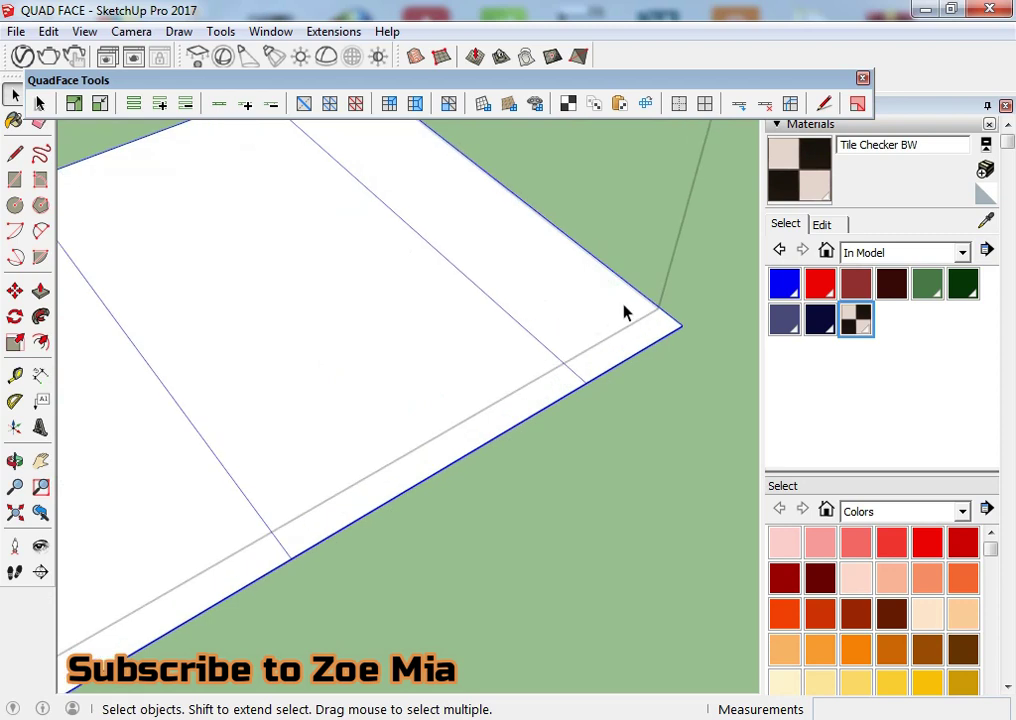
pyautogui.scroll(-3, 540, 315)
pyautogui.scroll(-3, 281, 431)
pyautogui.moveTo(281, 431); pyautogui.dragTo(432, 385, button='middle')
pyautogui.scroll(-2, 440, 378)
pyautogui.moveTo(444, 565)
pyautogui.mouseDown(button='middle')
pyautogui.moveTo(200, 420)
pyautogui.moveTo(826, 408)
pyautogui.moveTo(541, 327)
pyautogui.mouseUp(button='middle')
# Step: Select the whole quad sphere, then deselect it and orbit around it
pyautogui.scroll(-5, 417, 370)
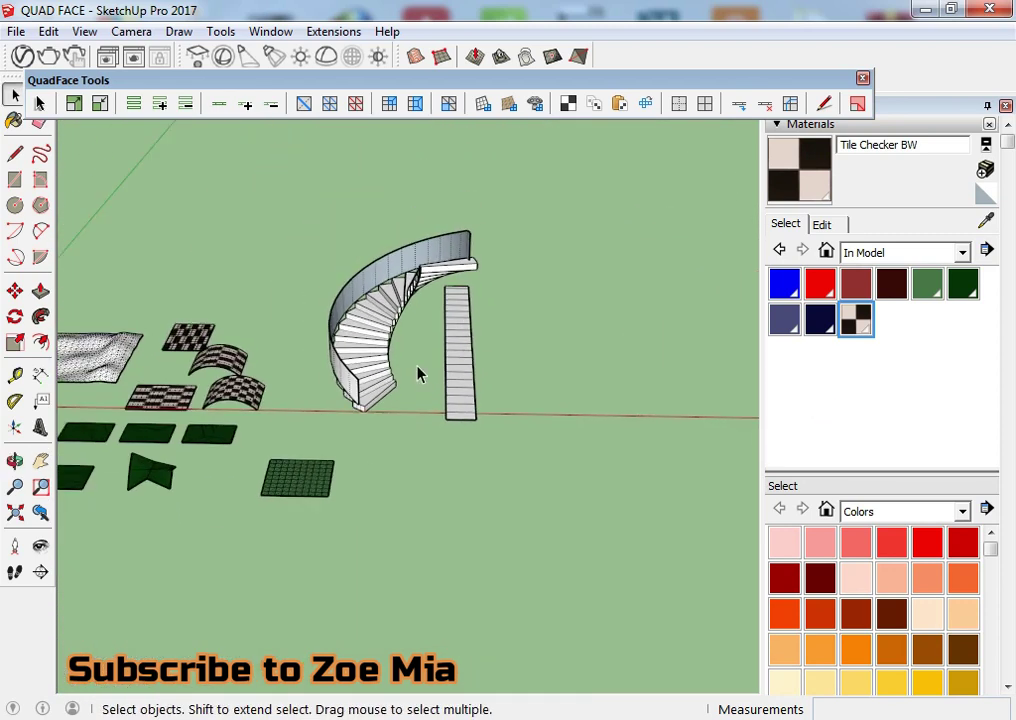
pyautogui.scroll(2, 300, 475)
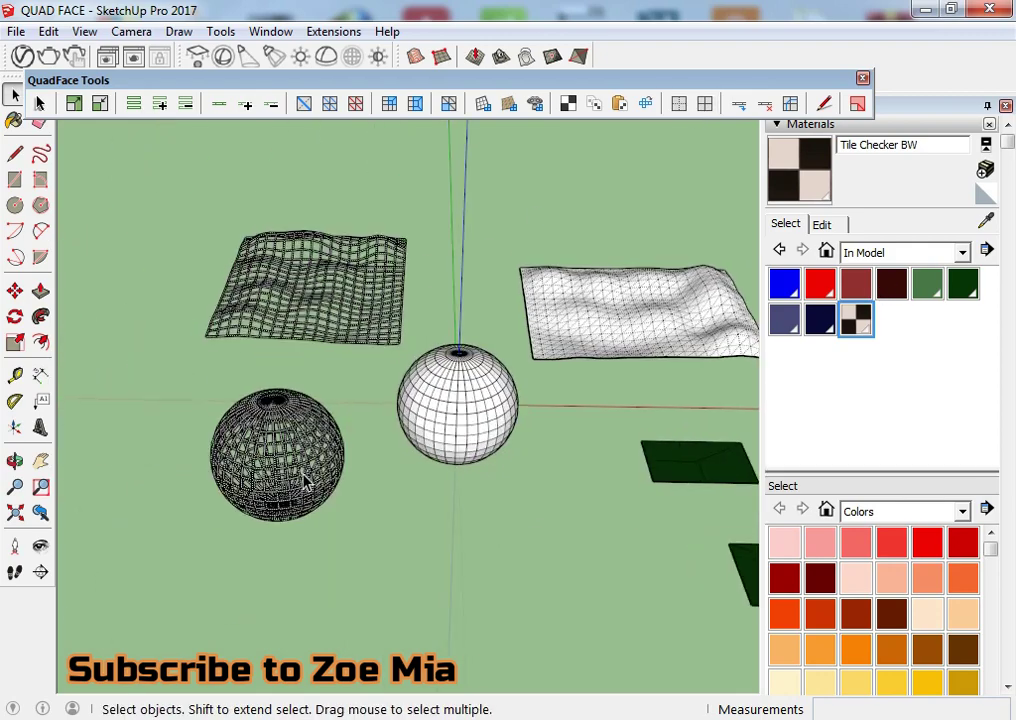
pyautogui.scroll(3, 528, 410)
pyautogui.scroll(3, 483, 415)
pyautogui.scroll(3, 463, 354)
pyautogui.scroll(2, 455, 385)
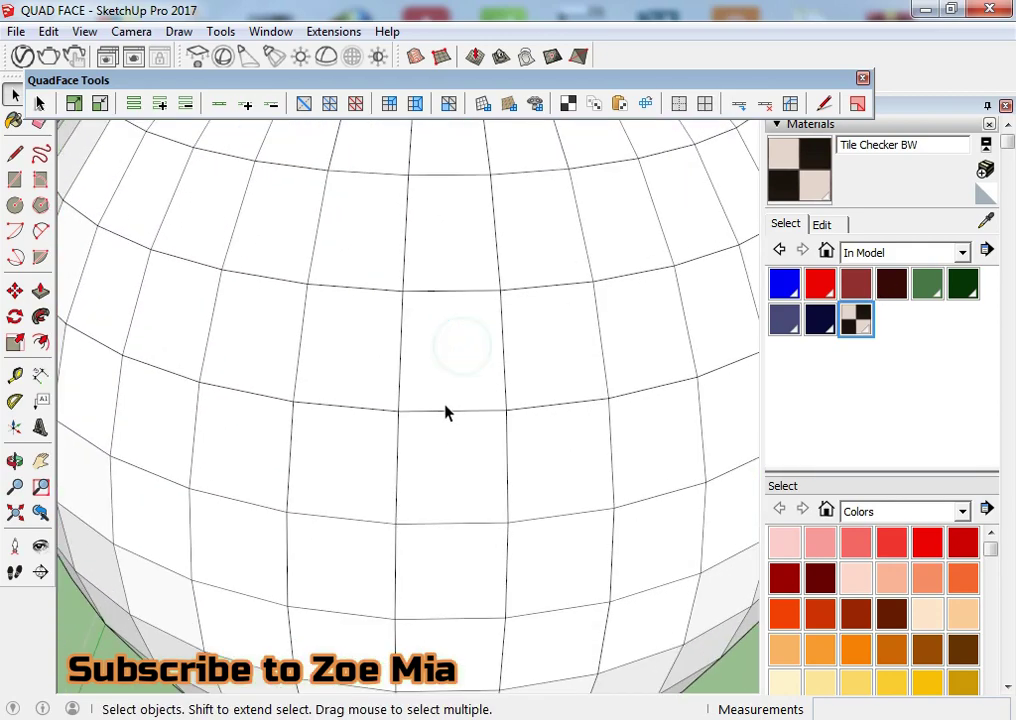
pyautogui.scroll(-2, 430, 330)
pyautogui.scroll(-2, 440, 355)
pyautogui.click(428, 332)
pyautogui.tripleClick(449, 382)
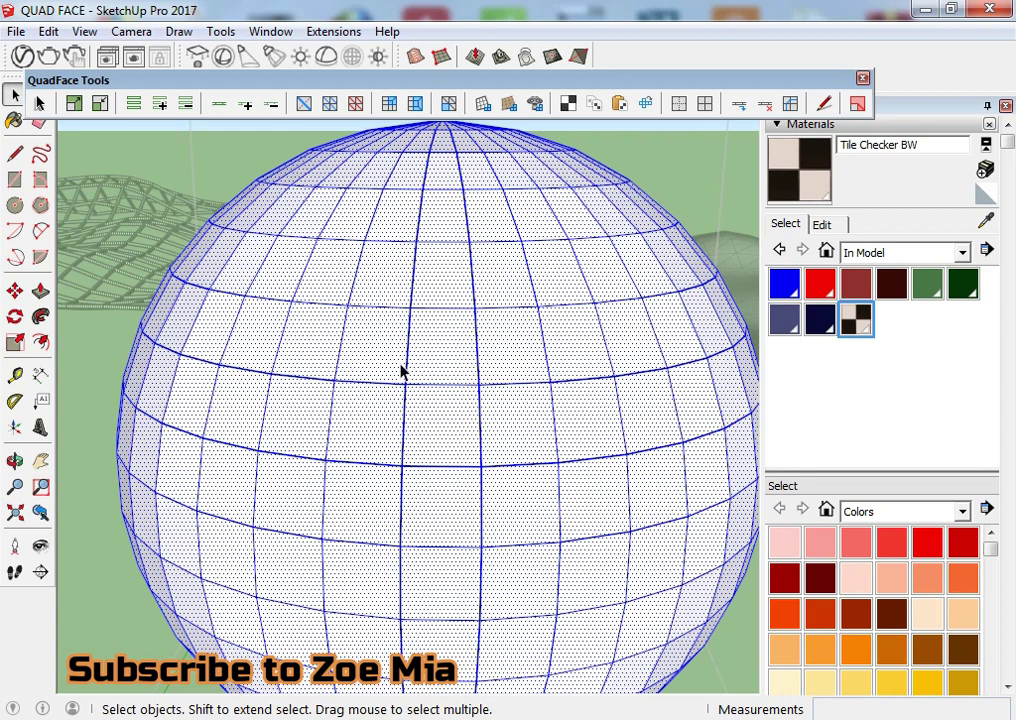
pyautogui.scroll(-3, 527, 355)
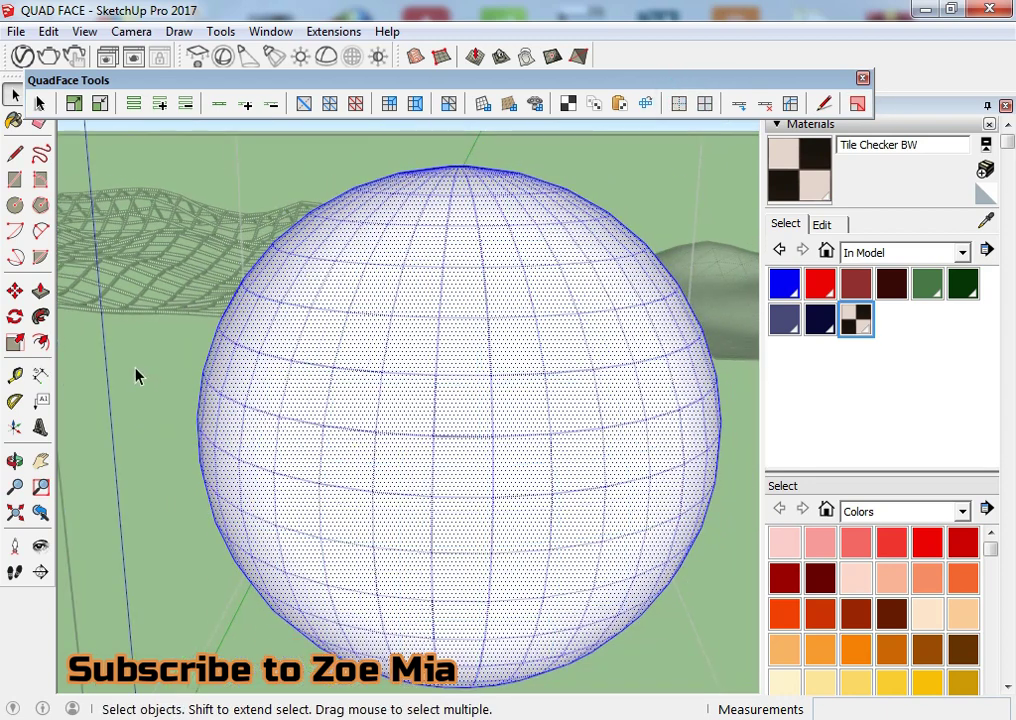
pyautogui.click(136, 363)
pyautogui.moveTo(293, 404)
pyautogui.mouseDown(button='middle')
pyautogui.moveTo(601, 397)
pyautogui.moveTo(236, 397)
pyautogui.mouseUp(button='middle')
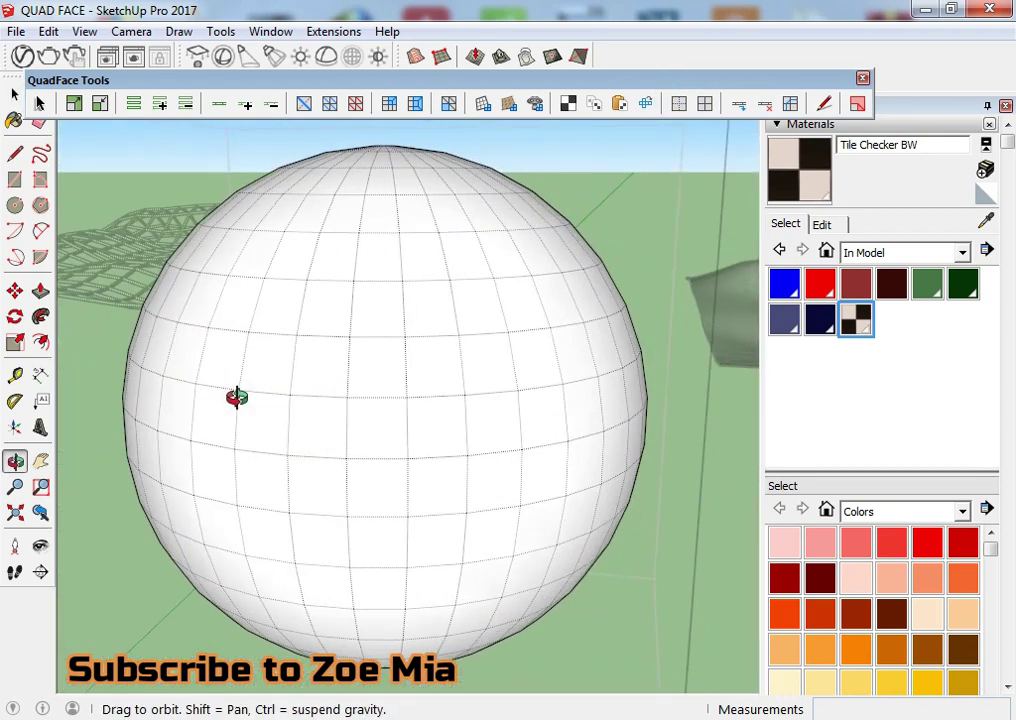
pyautogui.press('space')
# Step: Turn off hidden geometry and unsmooth the sphere to reveal its quad edges
pyautogui.click(48, 31)
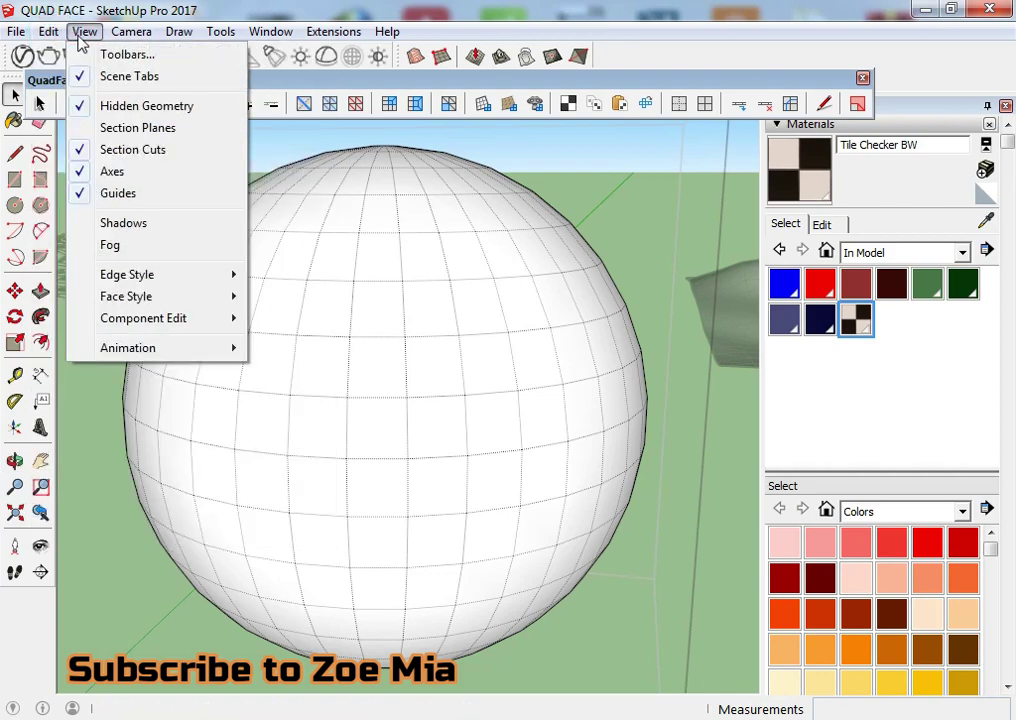
pyautogui.click(147, 105)
pyautogui.click(405, 428)
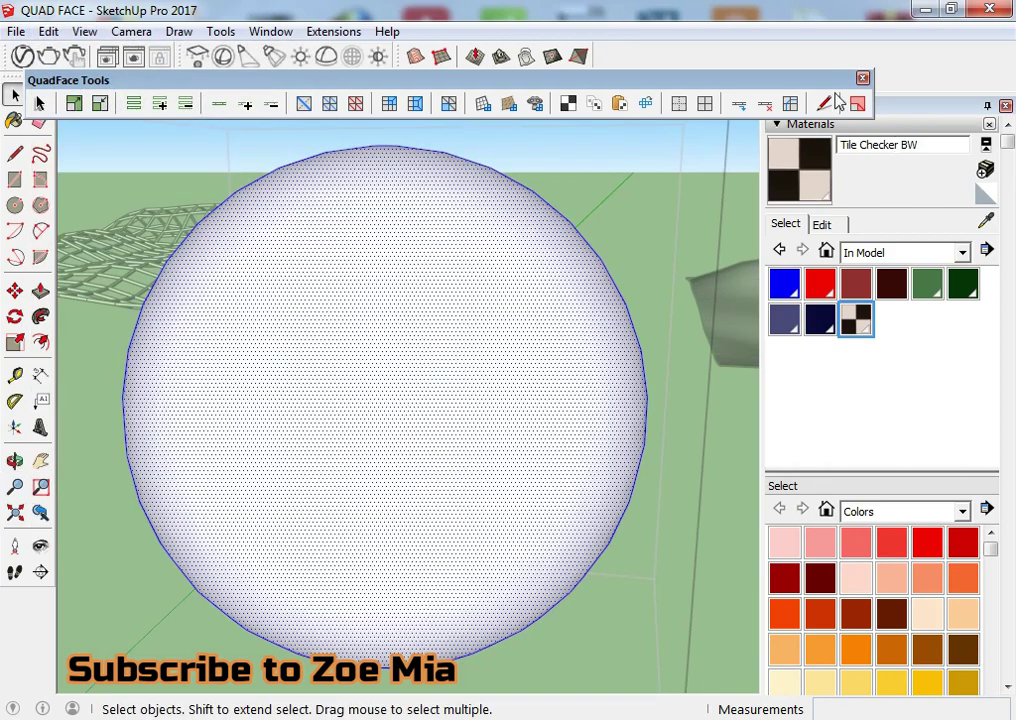
pyautogui.click(710, 105)
pyautogui.moveTo(435, 426)
pyautogui.mouseDown(button='middle')
pyautogui.moveTo(547, 456)
pyautogui.moveTo(558, 505)
pyautogui.moveTo(703, 347)
pyautogui.moveTo(535, 511)
pyautogui.mouseUp(button='middle')
pyautogui.click(592, 624)
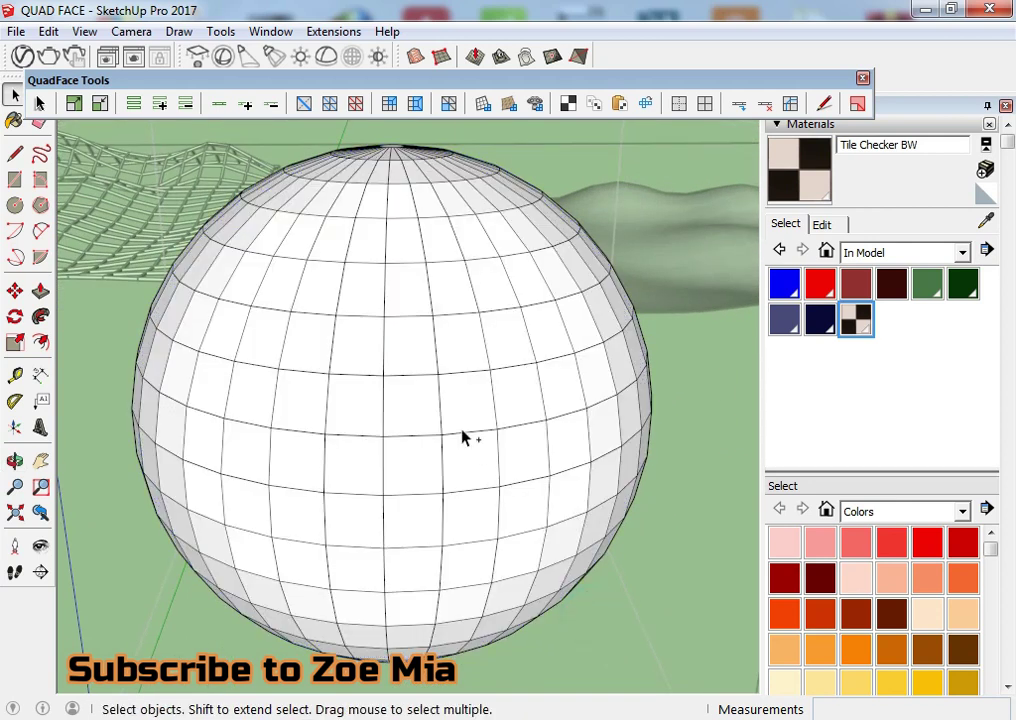
# Step: Smooth the sphere's quad edges again, then select the wavy terrain surface
pyautogui.click(463, 437)
pyautogui.click(679, 103)
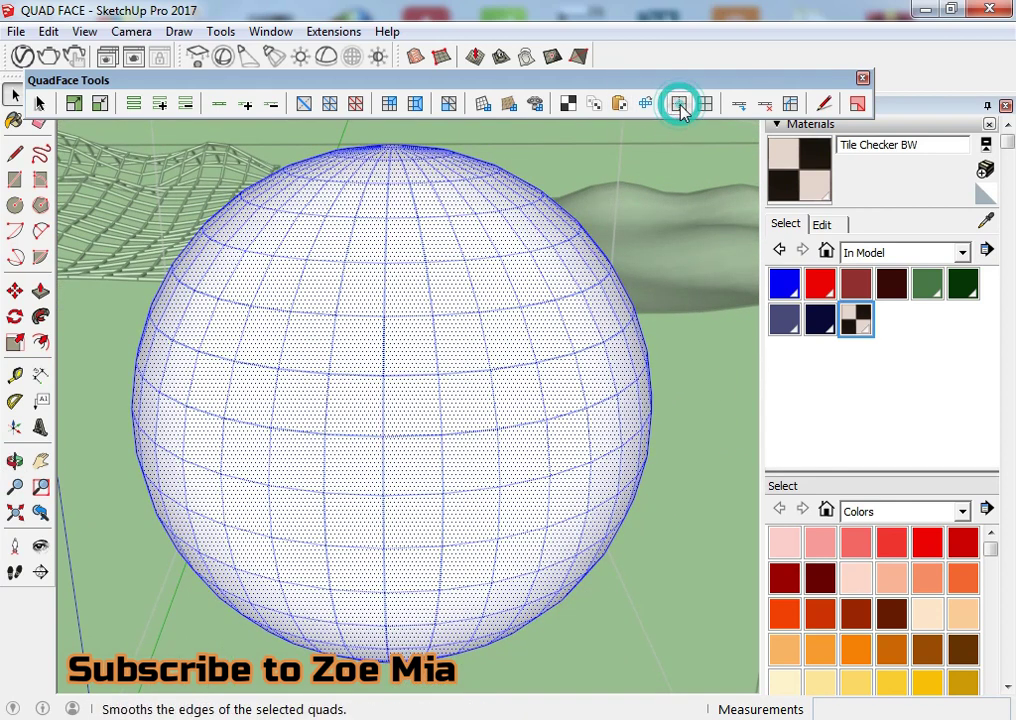
pyautogui.scroll(-3, 562, 597)
pyautogui.click(576, 605)
pyautogui.scroll(5, 371, 478)
pyautogui.scroll(5, 371, 478)
pyautogui.moveTo(544, 478); pyautogui.dragTo(555, 368, button='middle')
pyautogui.scroll(2, 555, 368)
pyautogui.click(410, 443)
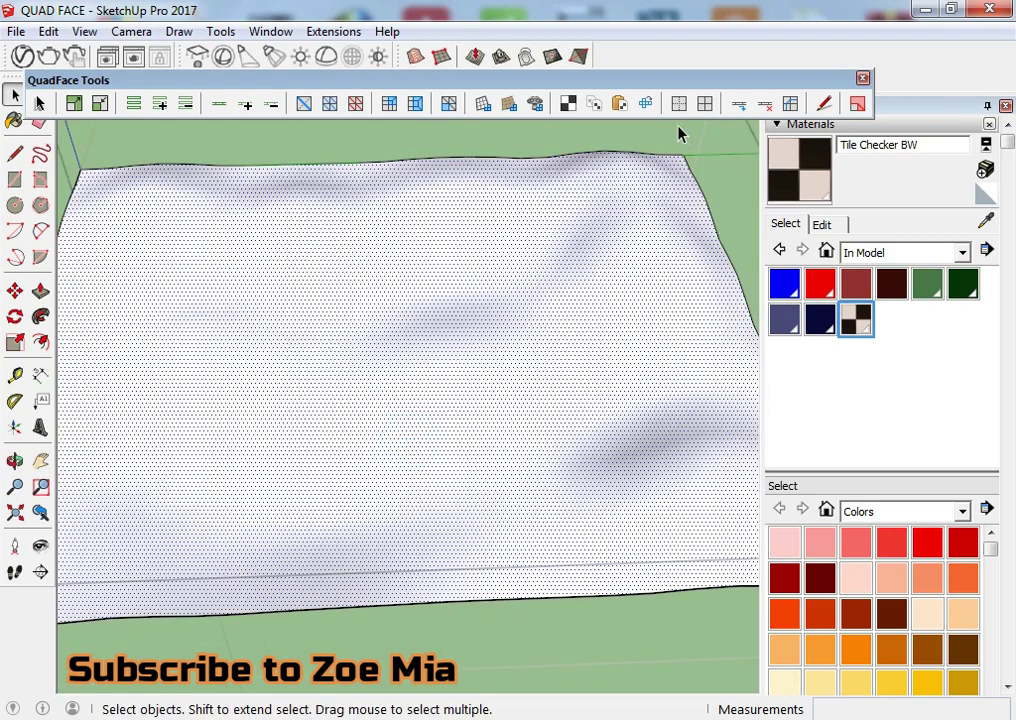
# Step: Unsmooth the terrain to show its quad grid, then smooth it back
pyautogui.click(705, 103)
pyautogui.click(497, 667)
pyautogui.moveTo(220, 368)
pyautogui.mouseDown(button='middle')
pyautogui.moveTo(651, 272)
pyautogui.moveTo(472, 359)
pyautogui.moveTo(420, 400)
pyautogui.mouseUp(button='middle')
pyautogui.tripleClick(417, 398)
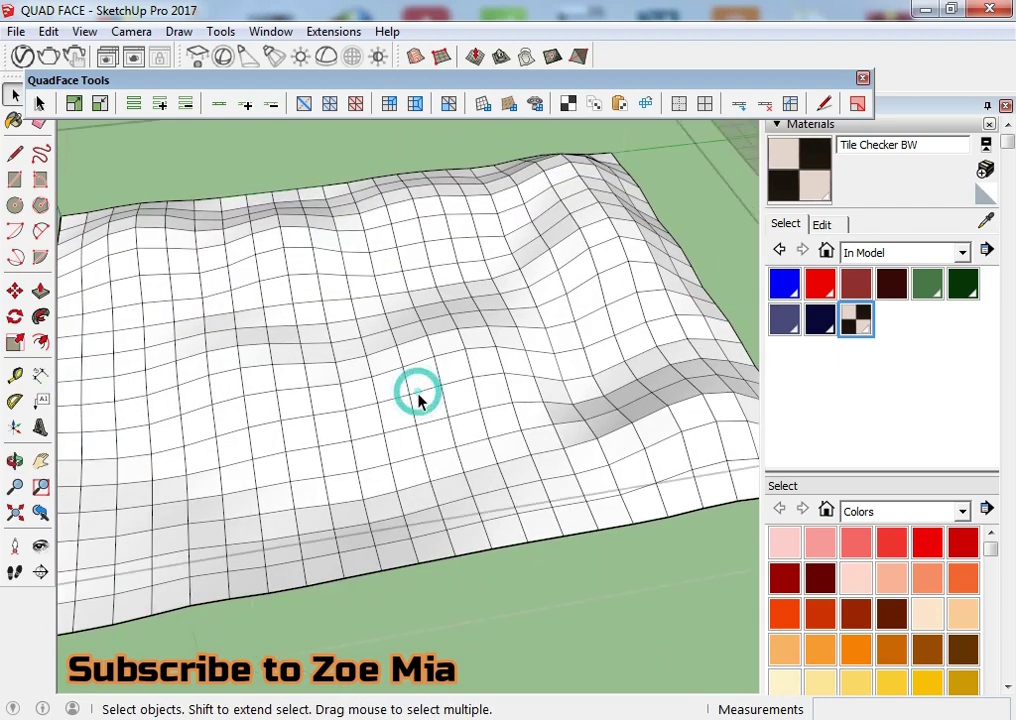
pyautogui.click(679, 103)
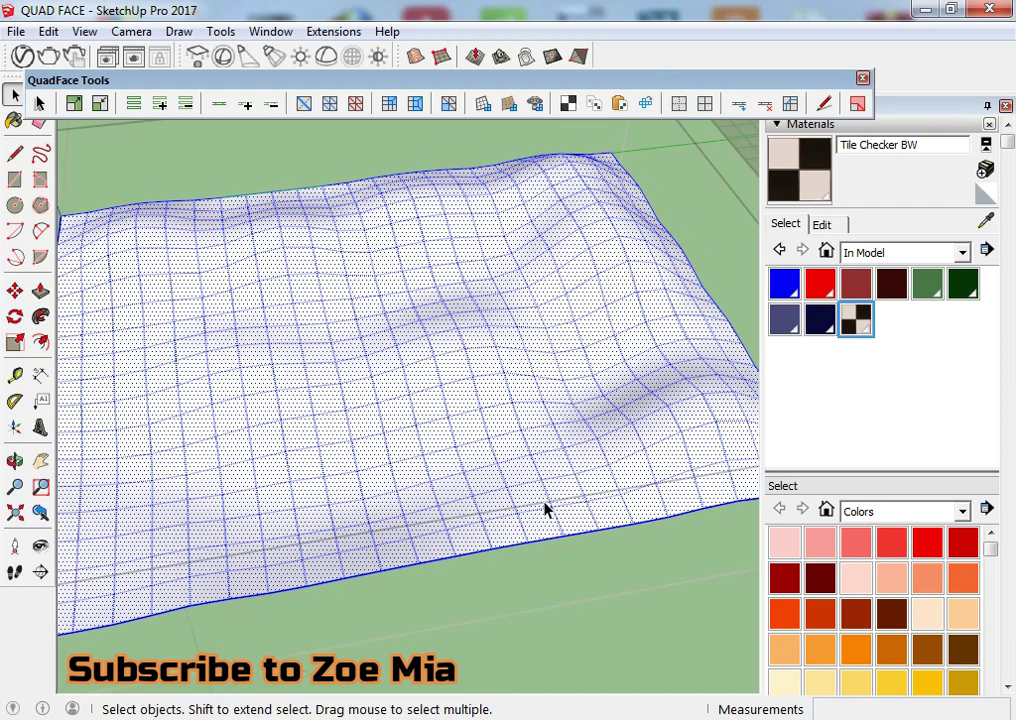
pyautogui.click(557, 668)
pyautogui.moveTo(557, 668)
pyautogui.mouseDown(button='middle')
pyautogui.moveTo(703, 567)
pyautogui.moveTo(383, 550)
pyautogui.mouseUp(button='middle')
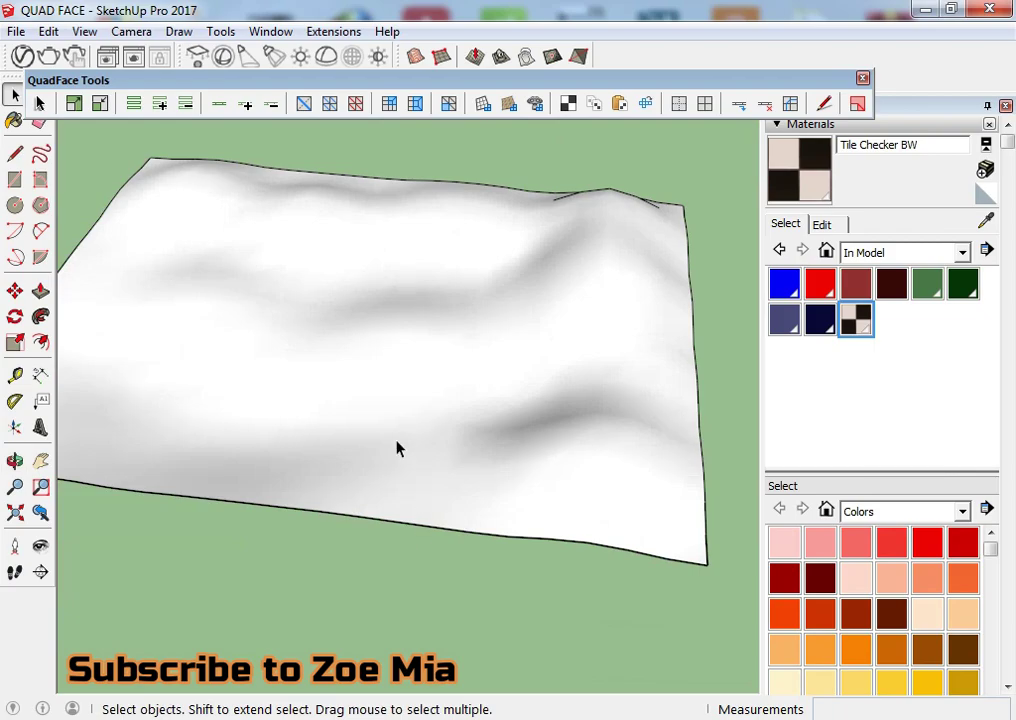
pyautogui.moveTo(397, 449); pyautogui.dragTo(449, 483, button='middle')
# Step: Unsmooth the whole terrain again and insert an edge loop from a picked grid edge
pyautogui.tripleClick(449, 483)
pyautogui.click(705, 103)
pyautogui.moveTo(600, 300)
pyautogui.mouseDown(button='middle')
pyautogui.moveTo(533, 333)
pyautogui.moveTo(447, 481)
pyautogui.moveTo(608, 469)
pyautogui.moveTo(718, 427)
pyautogui.mouseUp(button='middle')
pyautogui.click(447, 481)
pyautogui.scroll(-3, 451, 497)
pyautogui.scroll(2, 481, 469)
pyautogui.scroll(4, 435, 485)
pyautogui.click(738, 104)
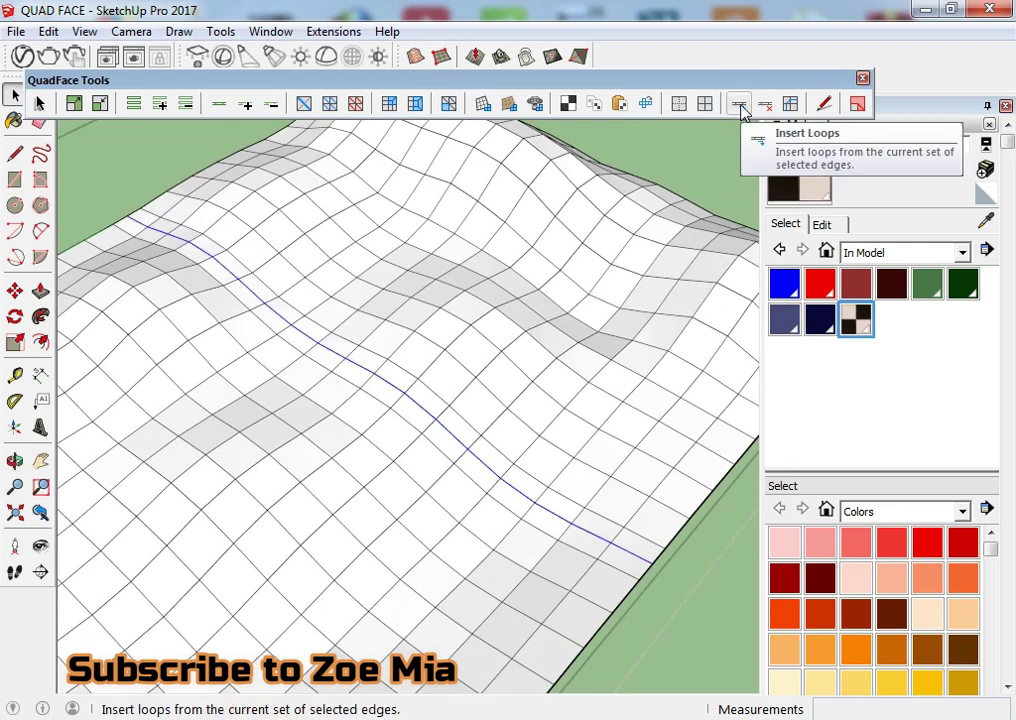
# Step: Remove the inserted edge loop and the loop through another picked edge
pyautogui.moveTo(585, 483); pyautogui.dragTo(456, 460, button='middle')
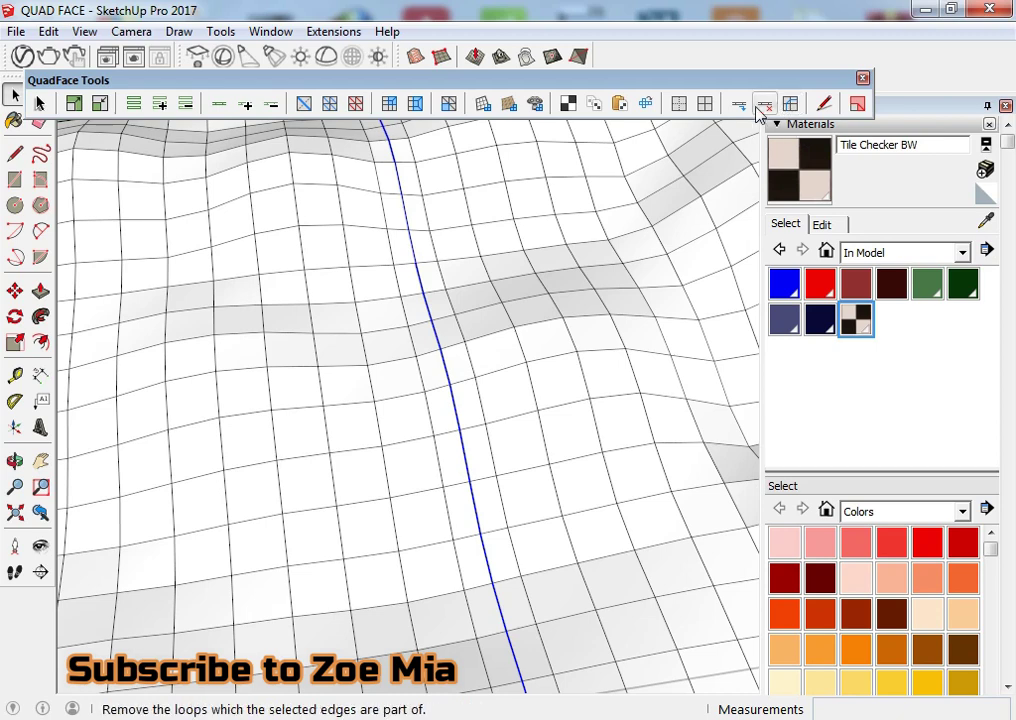
pyautogui.click(765, 108)
pyautogui.moveTo(658, 333)
pyautogui.mouseDown(button='middle')
pyautogui.moveTo(503, 374)
pyautogui.moveTo(517, 290)
pyautogui.moveTo(452, 507)
pyautogui.mouseUp(button='middle')
pyautogui.click(469, 503)
pyautogui.click(466, 496)
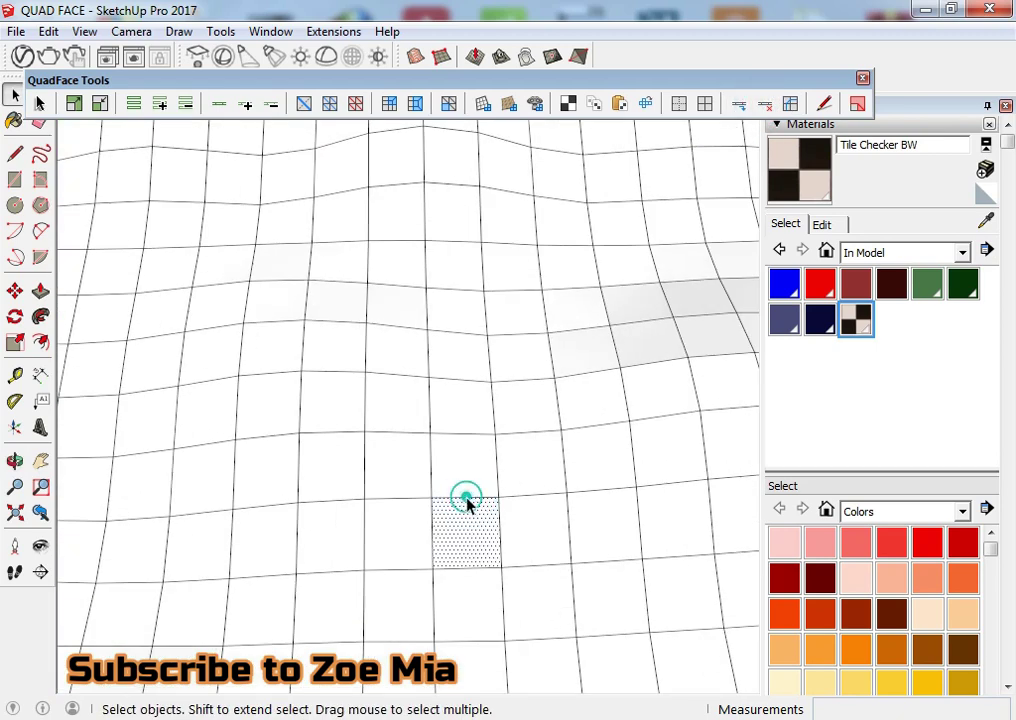
pyautogui.click(765, 104)
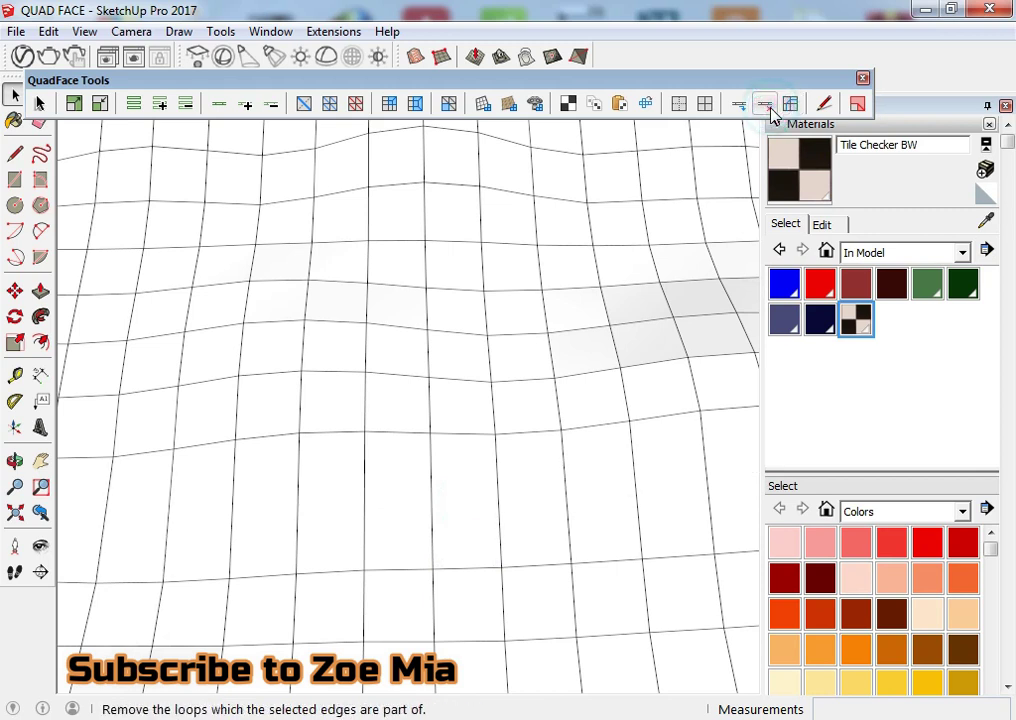
# Step: Ring-select an edge across the mesh and insert a horizontal loop through it
pyautogui.moveTo(435, 392); pyautogui.dragTo(363, 497, button='middle')
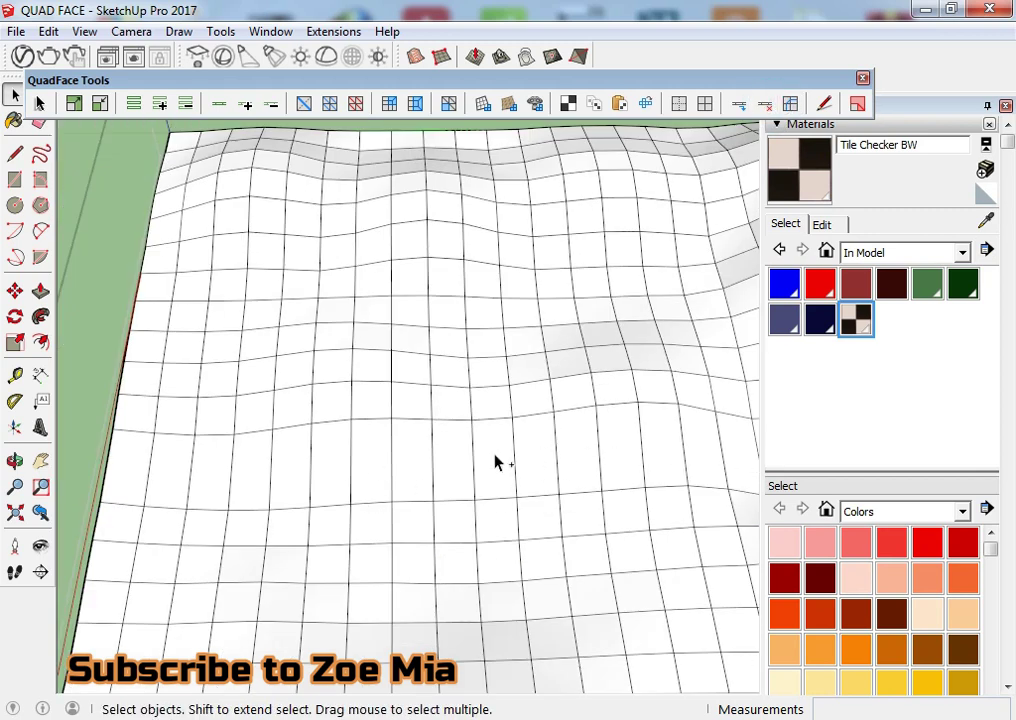
pyautogui.moveTo(438, 490); pyautogui.dragTo(476, 481, button='middle')
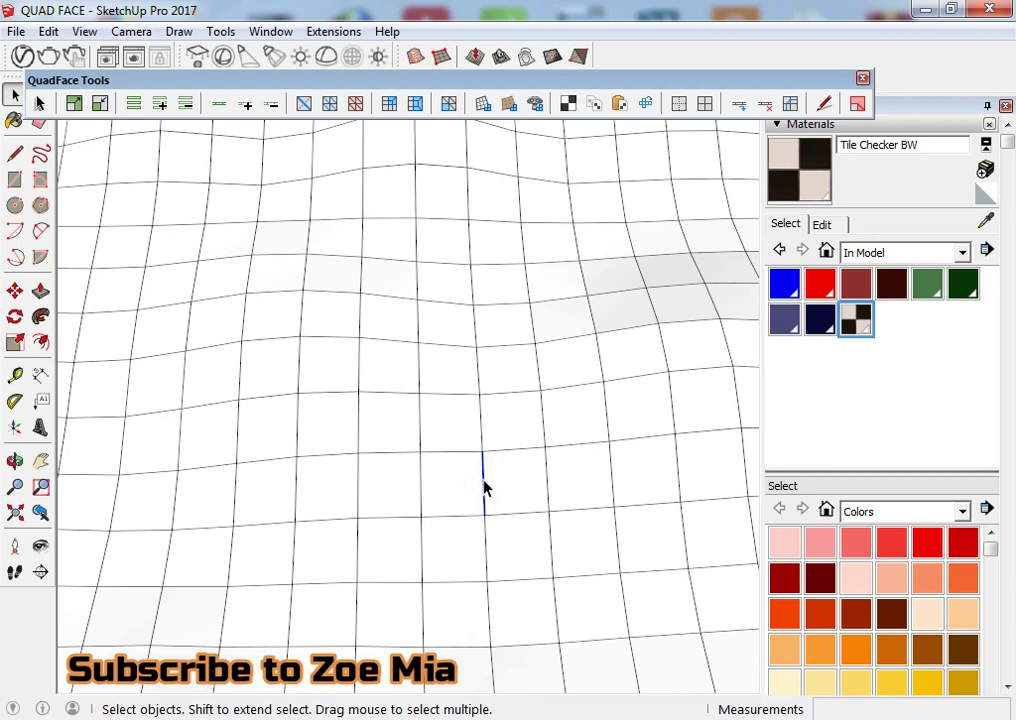
pyautogui.moveTo(279, 138); pyautogui.dragTo(433, 302, button='middle')
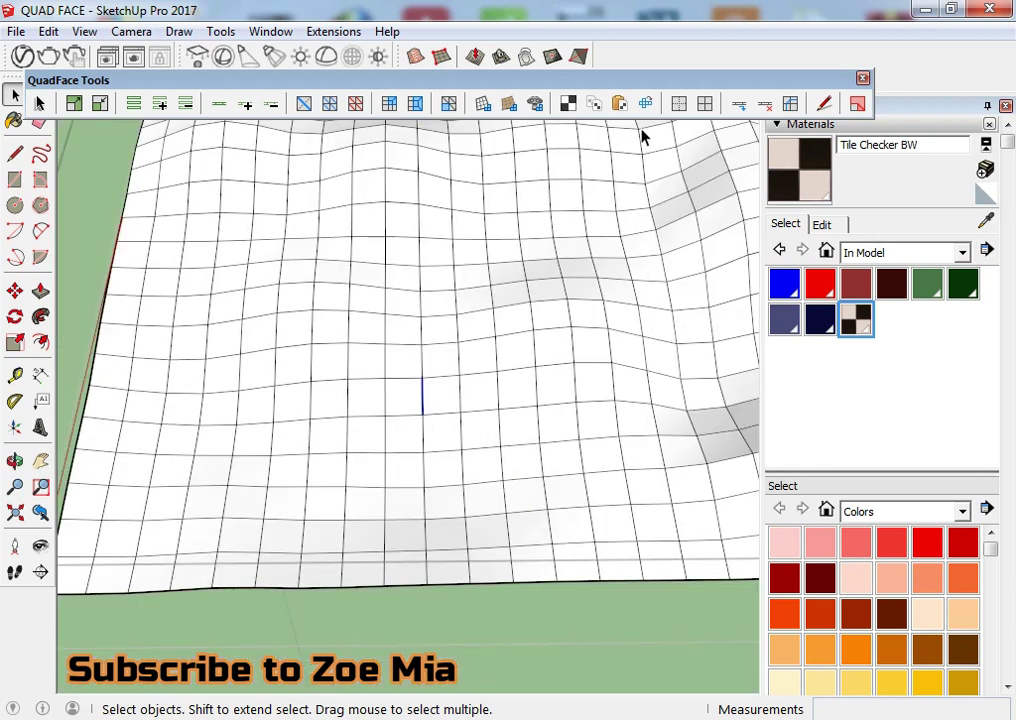
pyautogui.scroll(3, 680, 125)
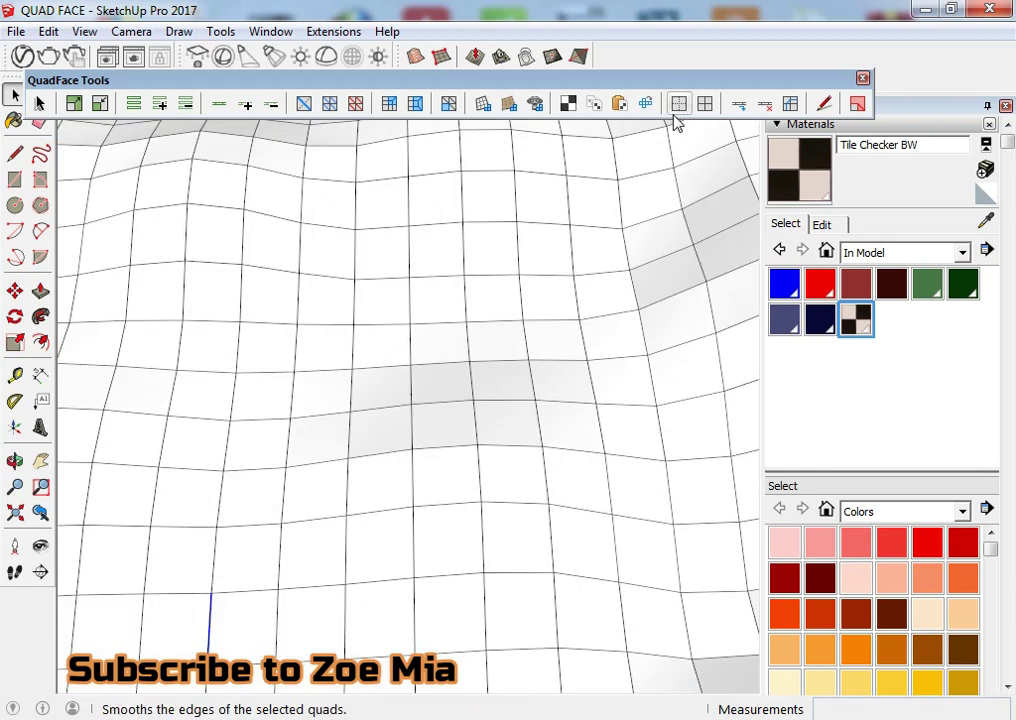
pyautogui.click(134, 104)
pyautogui.scroll(-2, 397, 374)
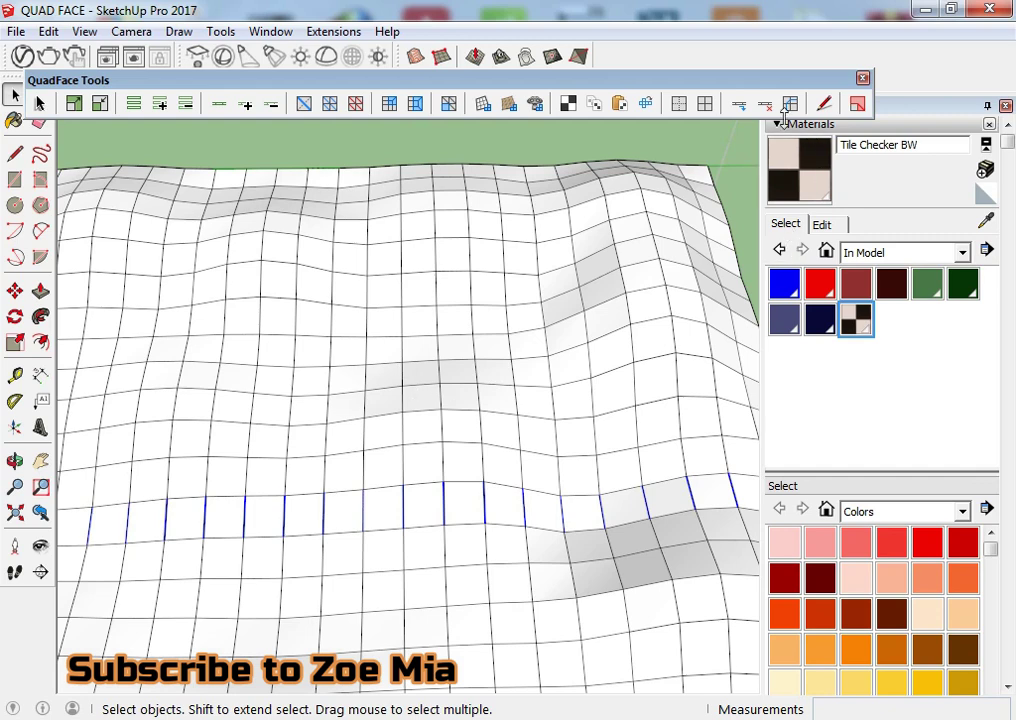
pyautogui.click(740, 106)
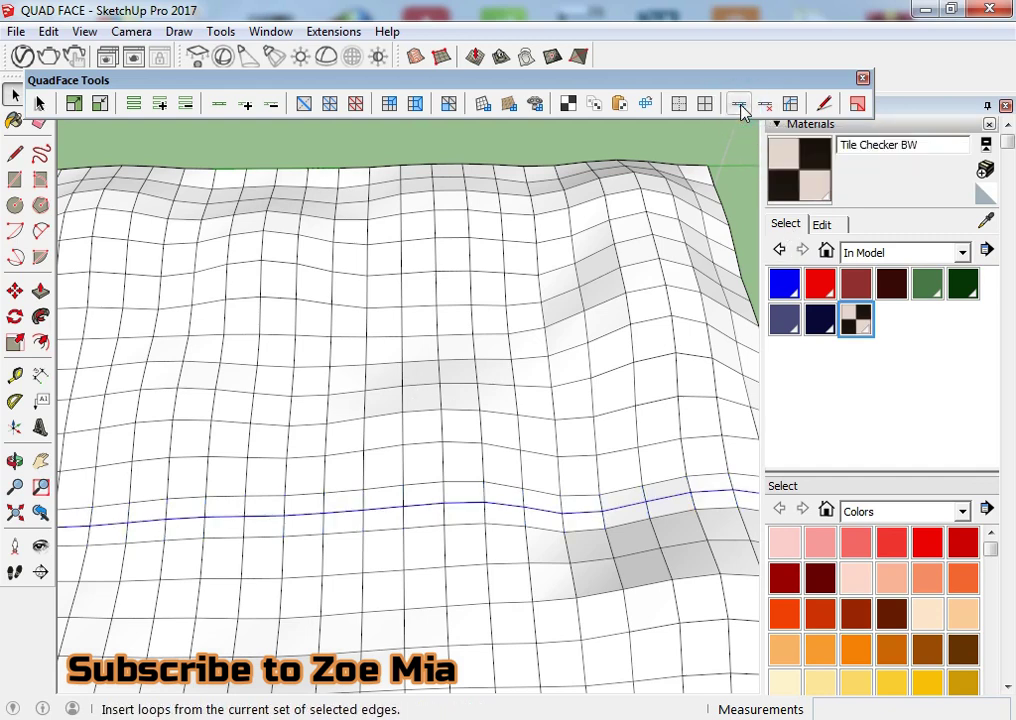
# Step: Orbit out to the checker-textured face and select it
pyautogui.scroll(-3, 324, 476)
pyautogui.moveTo(324, 476)
pyautogui.mouseDown(button='middle')
pyautogui.moveTo(254, 401)
pyautogui.moveTo(297, 446)
pyautogui.moveTo(696, 510)
pyautogui.mouseUp(button='middle')
pyautogui.scroll(2, 630, 431)
pyautogui.moveTo(630, 431)
pyautogui.mouseDown(button='middle')
pyautogui.moveTo(397, 454)
pyautogui.moveTo(437, 414)
pyautogui.moveTo(442, 375)
pyautogui.mouseUp(button='middle')
pyautogui.scroll(3, 476, 399)
pyautogui.click(501, 415)
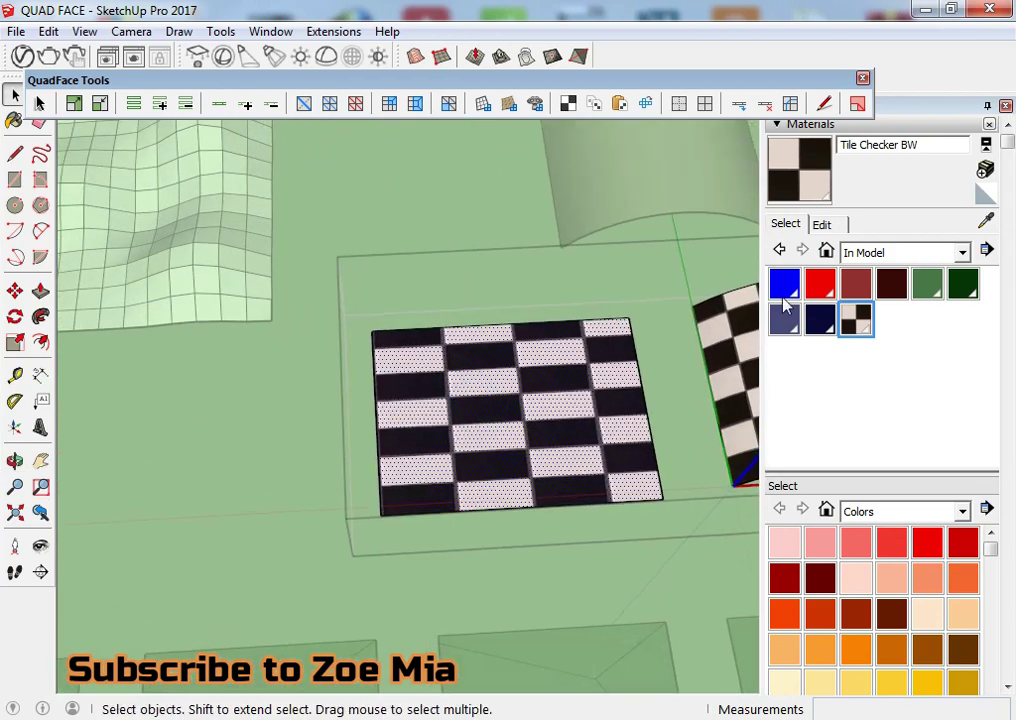
# Step: Repaint the checker face with the Default material and turn on Hidden Geometry
pyautogui.click(985, 195)
pyautogui.click(528, 397)
pyautogui.scroll(3, 528, 397)
pyautogui.click(85, 31)
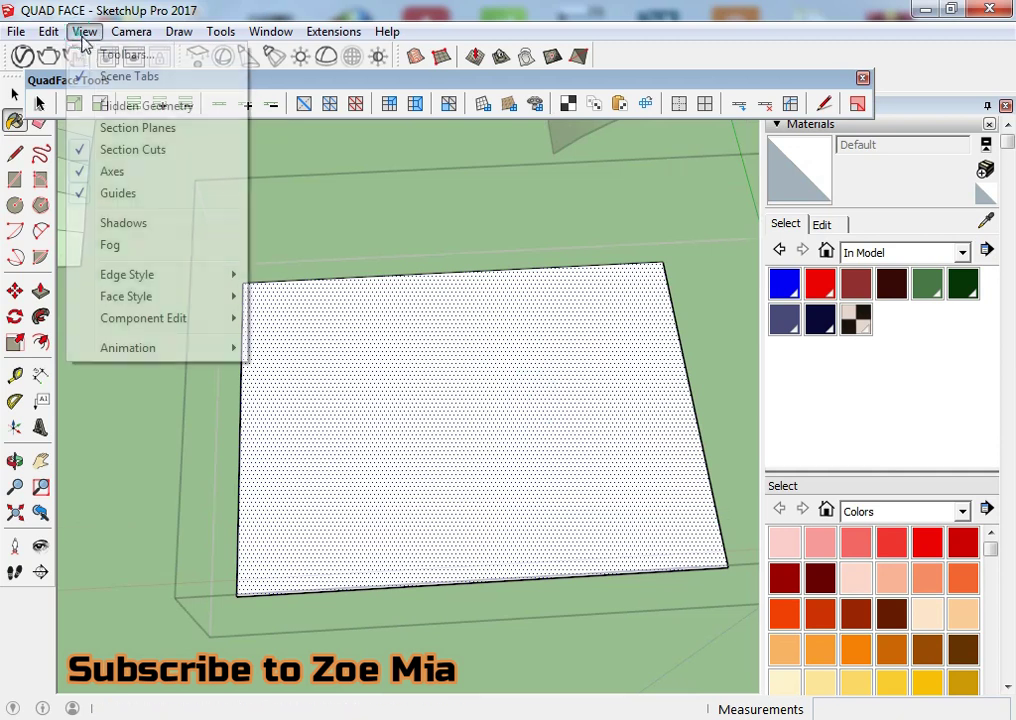
pyautogui.click(109, 105)
# Step: Loop-select a grid edge and insert horizontal loops across the plane
pyautogui.scroll(4, 582, 492)
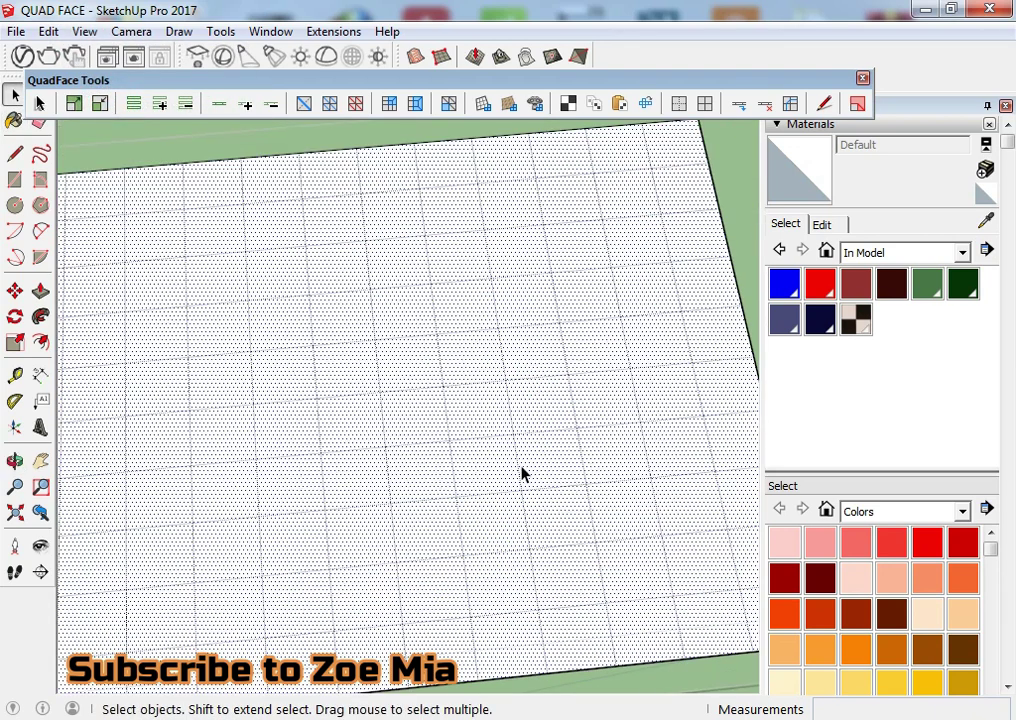
pyautogui.scroll(-5, 519, 465)
pyautogui.scroll(-2, 600, 330)
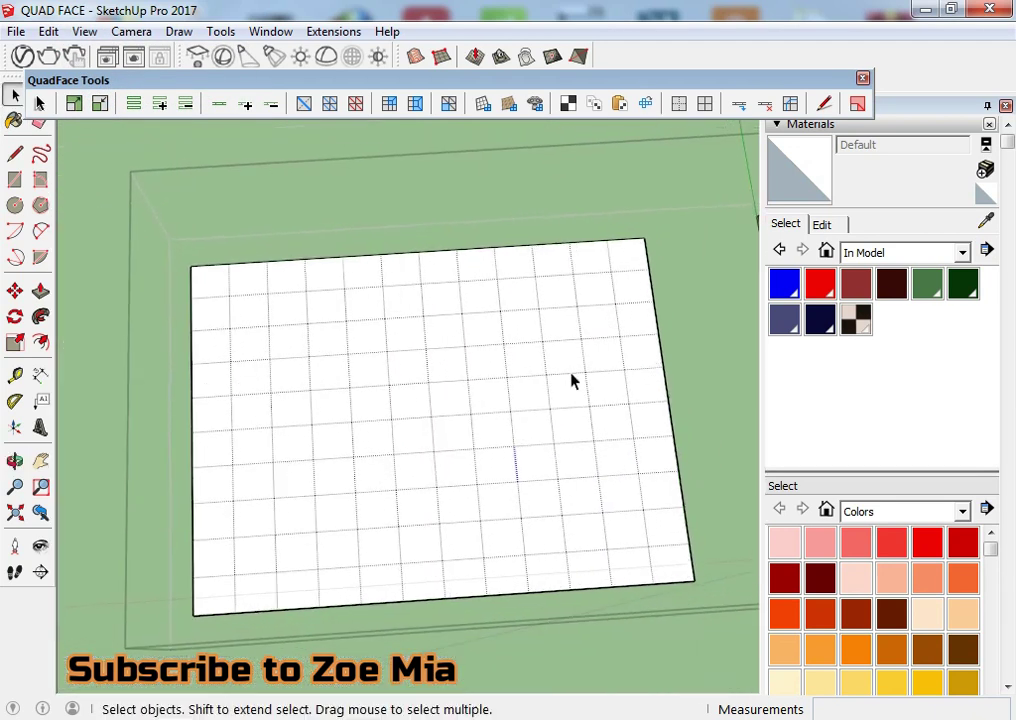
pyautogui.scroll(1, 490, 307)
pyautogui.click(219, 106)
pyautogui.click(739, 106)
pyautogui.scroll(3, 568, 580)
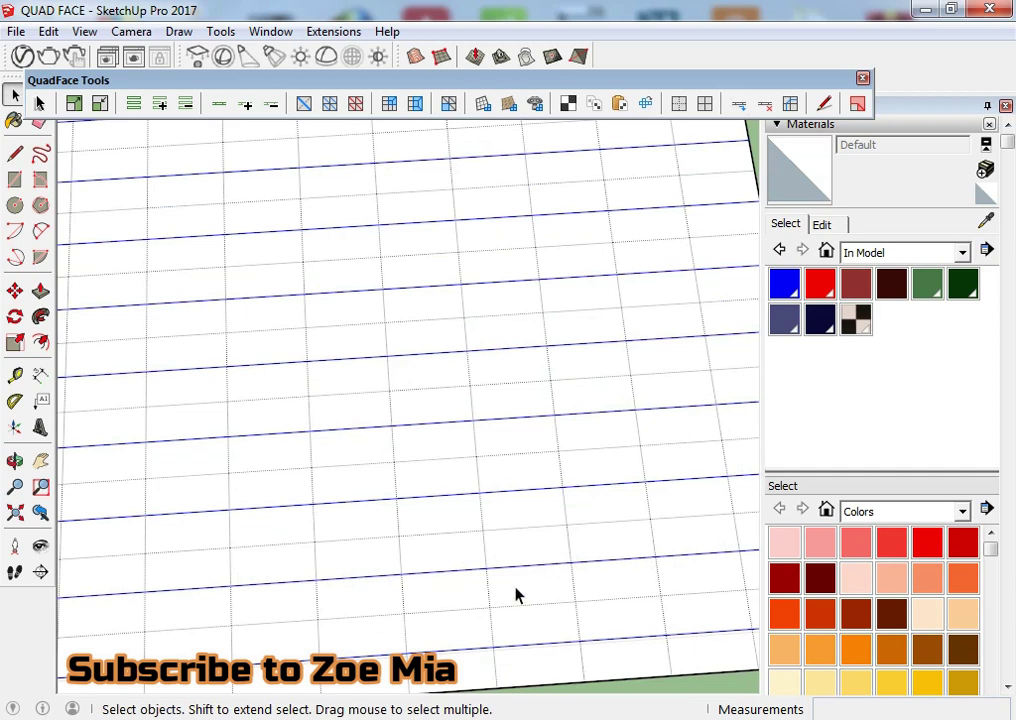
pyautogui.click(436, 543)
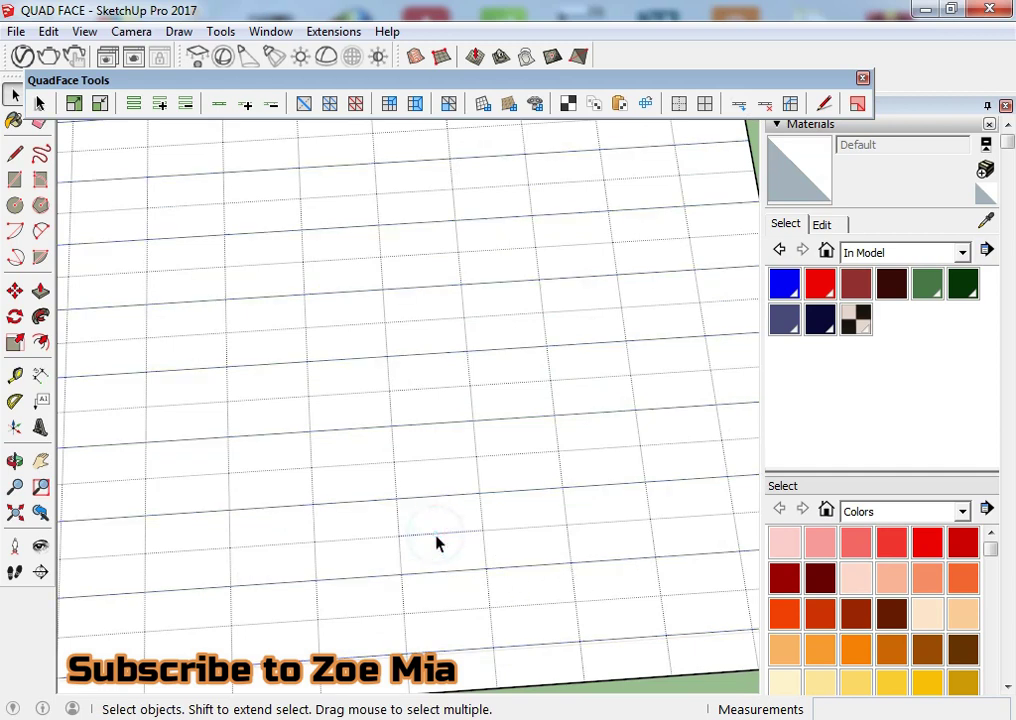
# Step: Insert vertical loops across the grid face
pyautogui.click(738, 104)
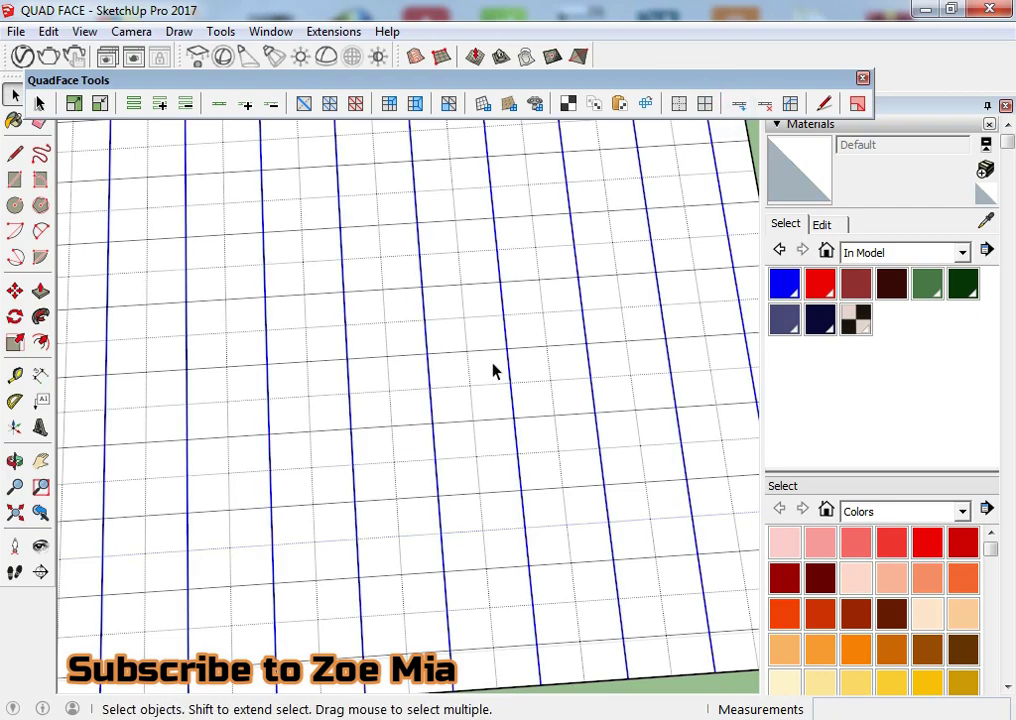
pyautogui.scroll(-3, 492, 512)
pyautogui.click(492, 512)
pyautogui.scroll(3, 420, 520)
# Step: Orbit to an oblique view of the grid and select a single grid face
pyautogui.moveTo(395, 524); pyautogui.dragTo(406, 422, button='middle')
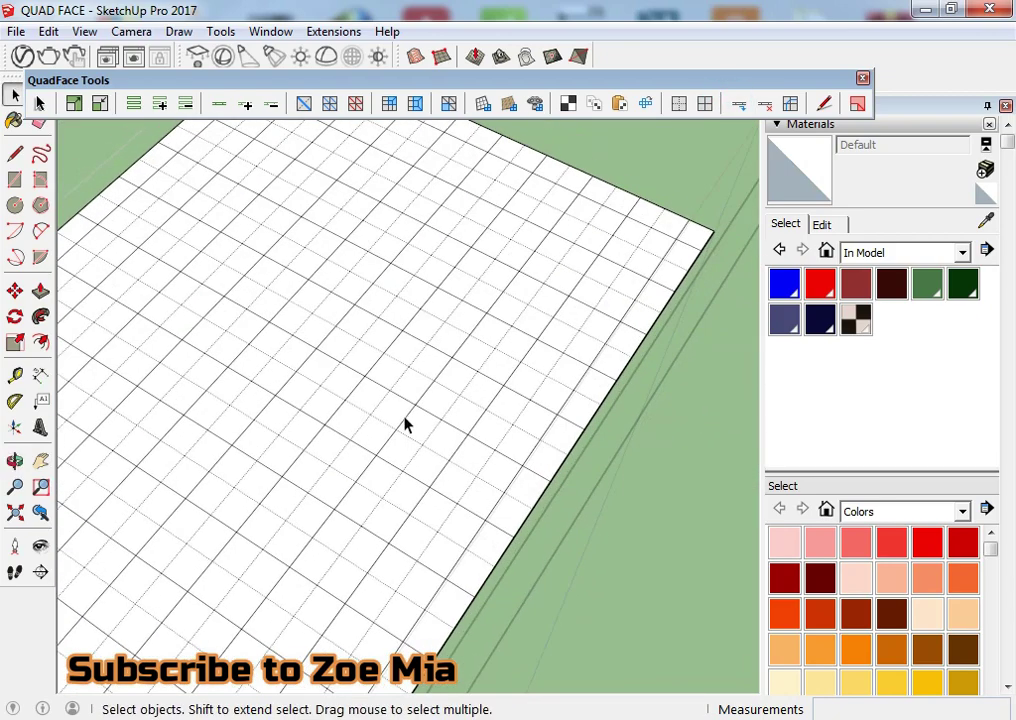
pyautogui.scroll(2, 373, 582)
pyautogui.scroll(-3, 524, 488)
pyautogui.moveTo(524, 488); pyautogui.dragTo(424, 519, button='middle')
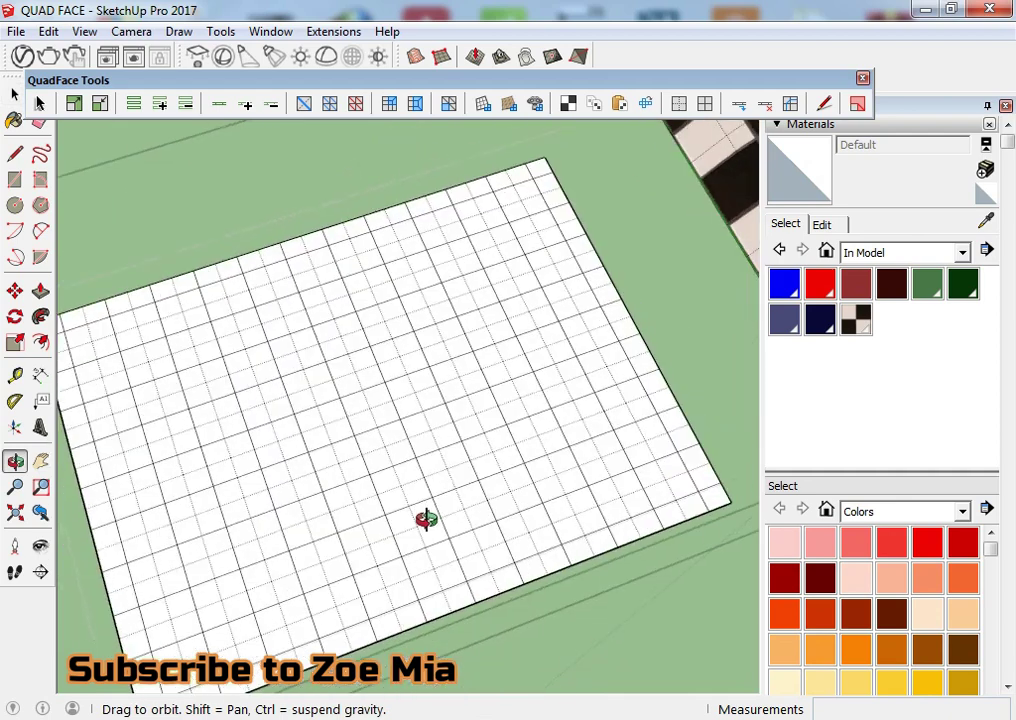
pyautogui.scroll(2, 442, 522)
pyautogui.scroll(3, 440, 522)
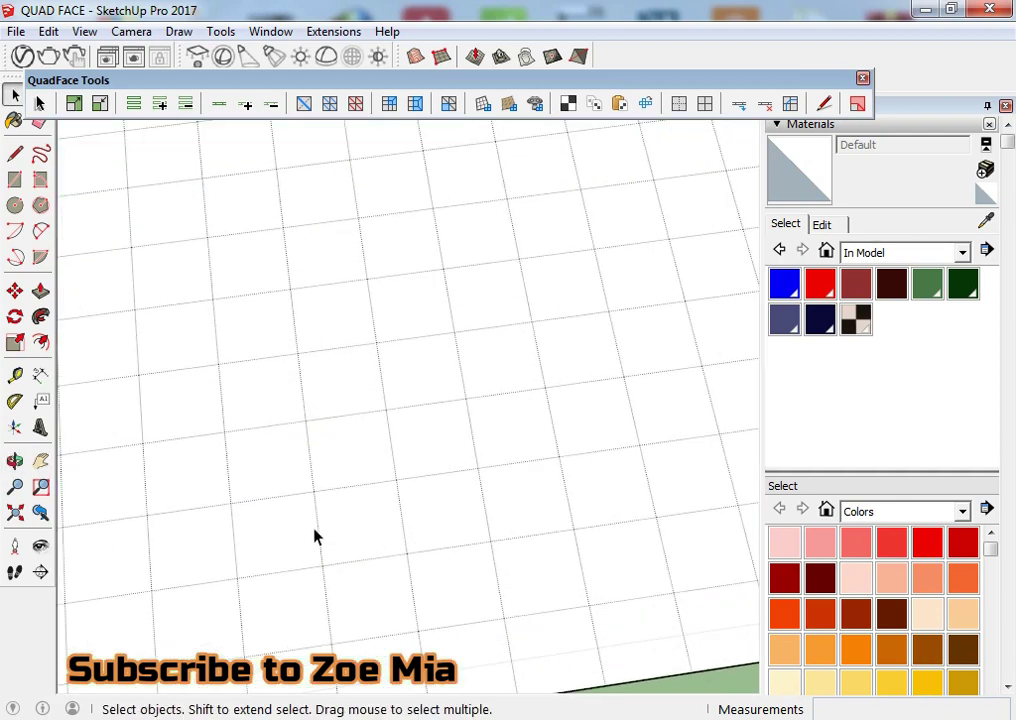
pyautogui.click(321, 529)
pyautogui.moveTo(324, 535); pyautogui.dragTo(517, 215, button='middle')
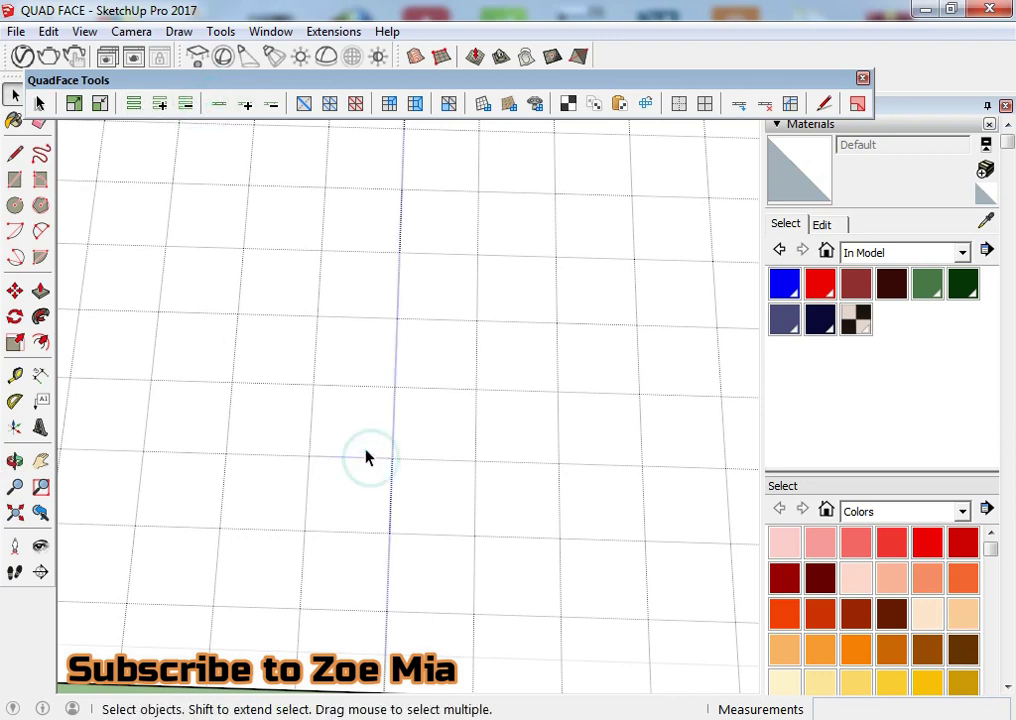
pyautogui.click(417, 462)
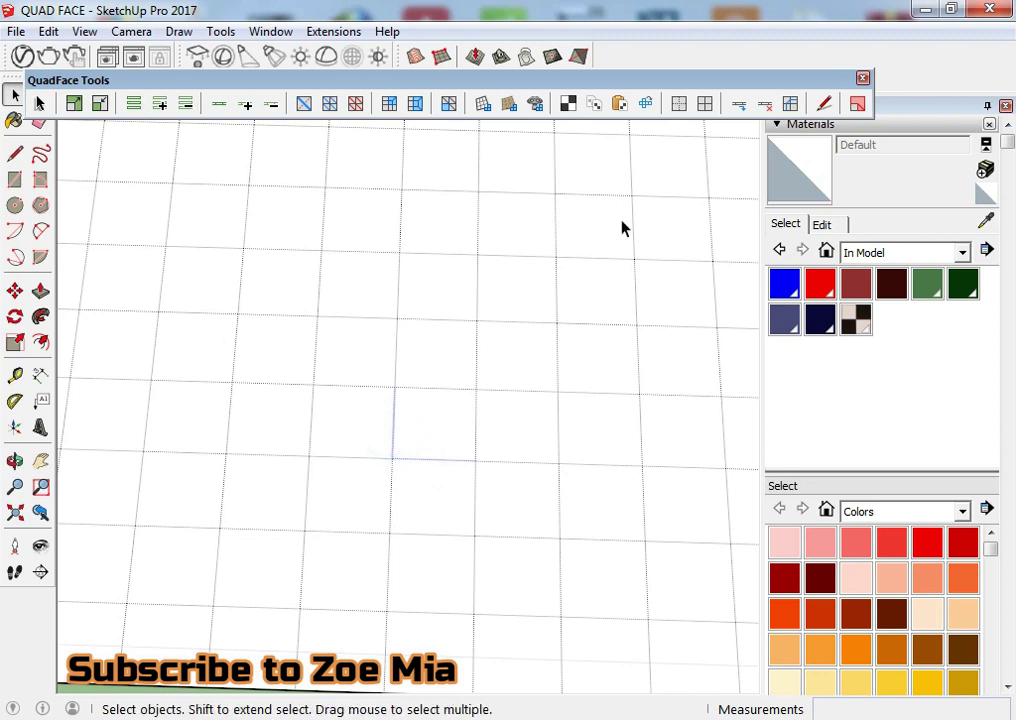
# Step: Insert loops through the selected grid face, then deselect them
pyautogui.click(740, 110)
pyautogui.scroll(-3, 417, 476)
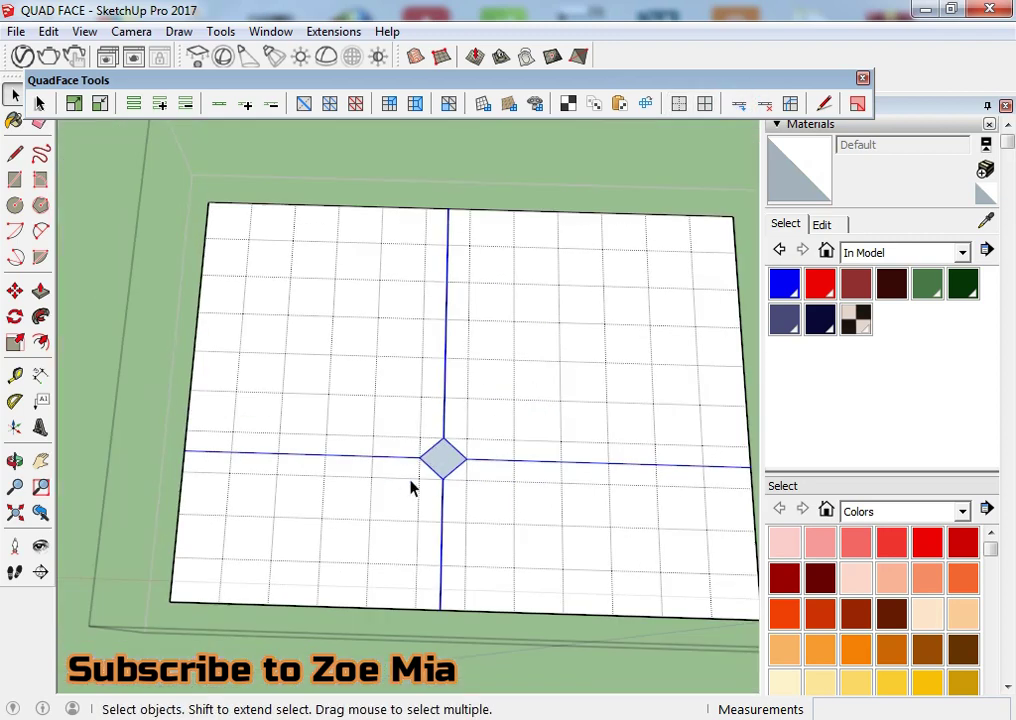
pyautogui.scroll(5, 424, 490)
pyautogui.click(438, 482)
pyautogui.click(390, 458)
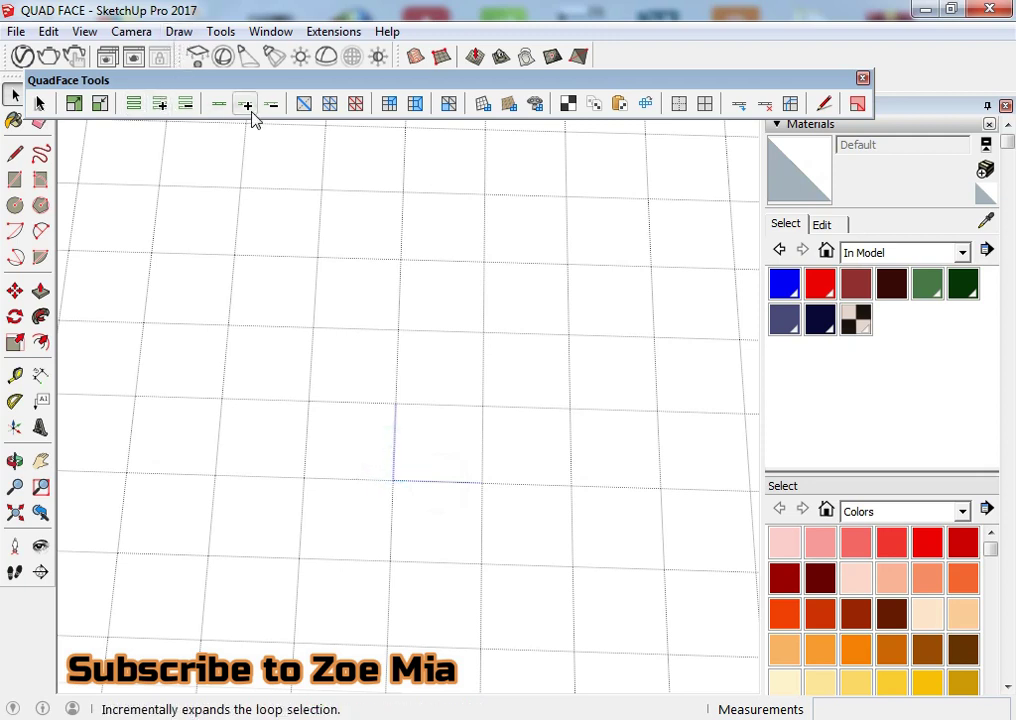
# Step: Expand the selection into full grid loops and split the quads into diamonds
pyautogui.click(219, 105)
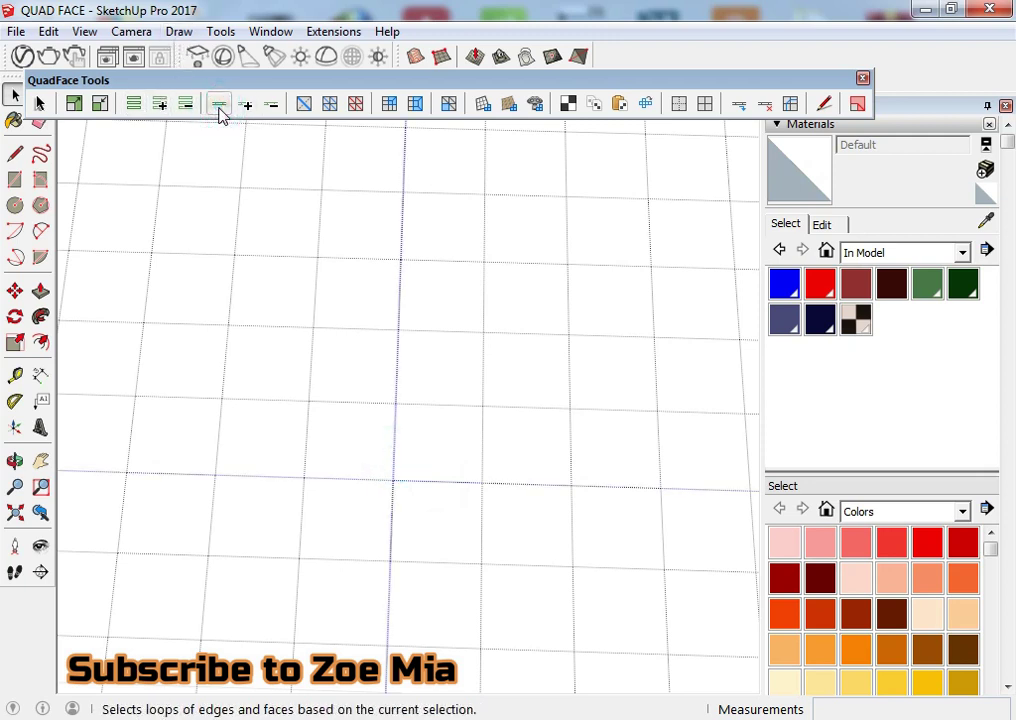
pyautogui.click(738, 105)
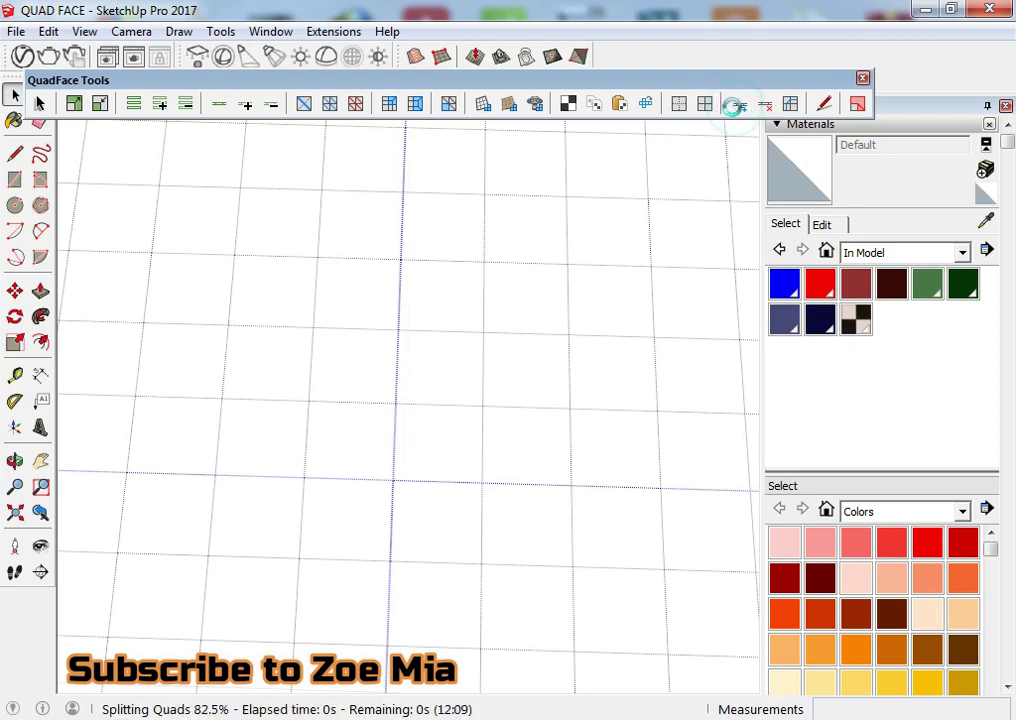
pyautogui.scroll(-5, 188, 472)
pyautogui.moveTo(188, 472)
pyautogui.mouseDown(button='middle')
pyautogui.moveTo(418, 463)
pyautogui.moveTo(254, 510)
pyautogui.mouseUp(button='middle')
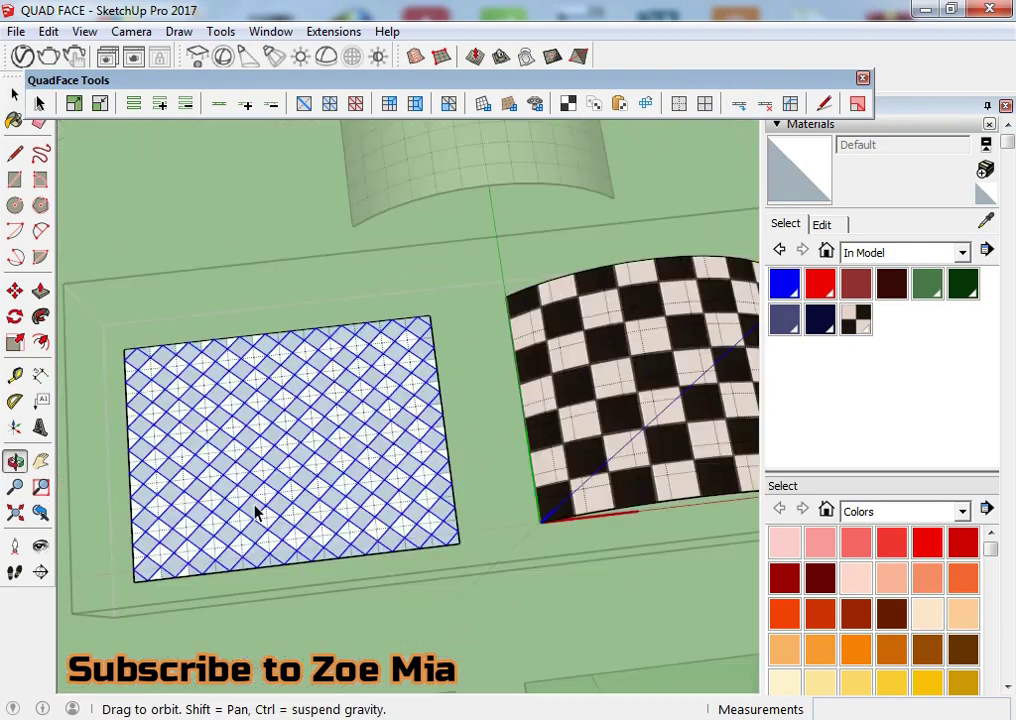
pyautogui.scroll(5, 263, 501)
pyautogui.scroll(3, 358, 513)
# Step: Paint all the grey diamond faces with the yellow Color D03 material
pyautogui.click(361, 503)
pyautogui.scroll(2, 390, 517)
pyautogui.click(390, 515)
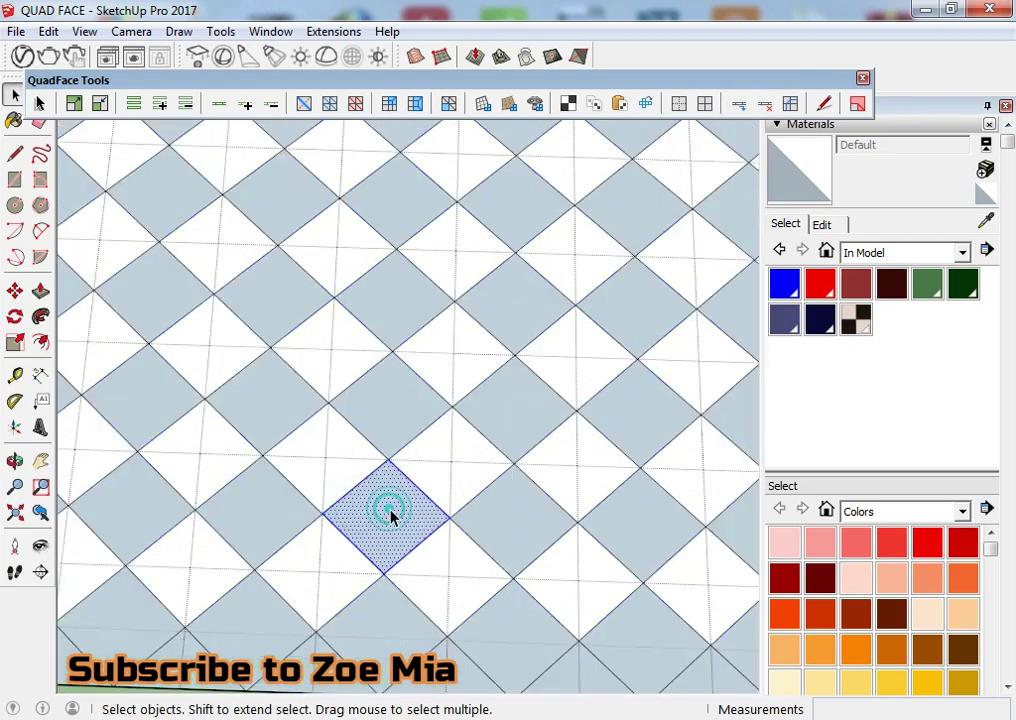
pyautogui.click(862, 680)
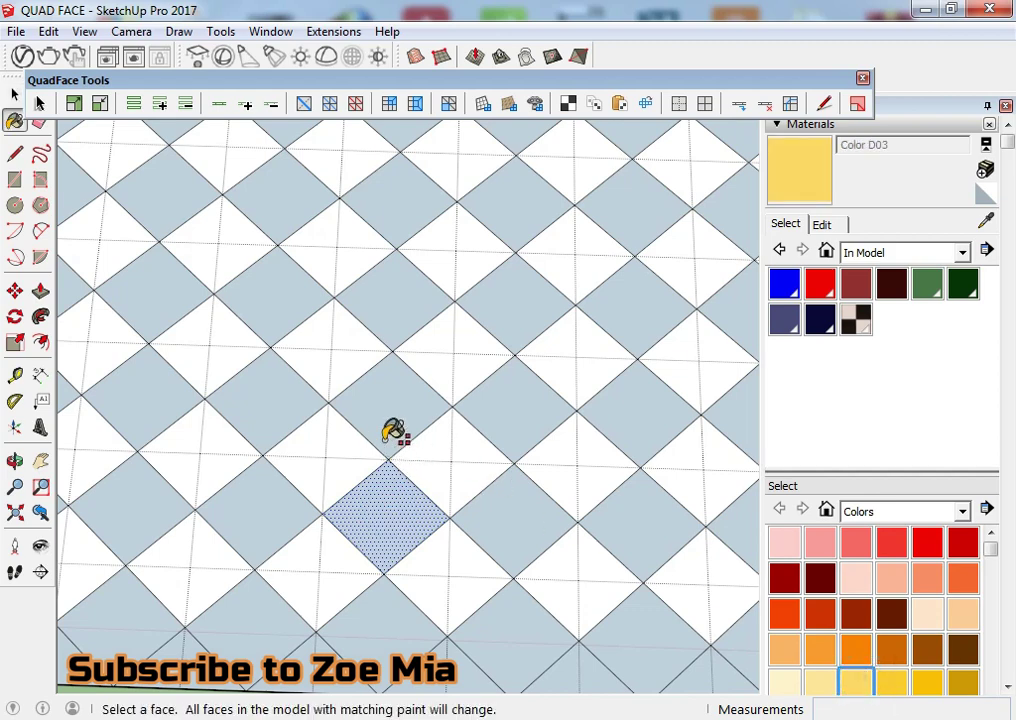
pyautogui.keyDown('shift'); pyautogui.click(393, 432); pyautogui.keyUp('shift')
pyautogui.scroll(-2, 401, 418)
pyautogui.scroll(-3, 456, 449)
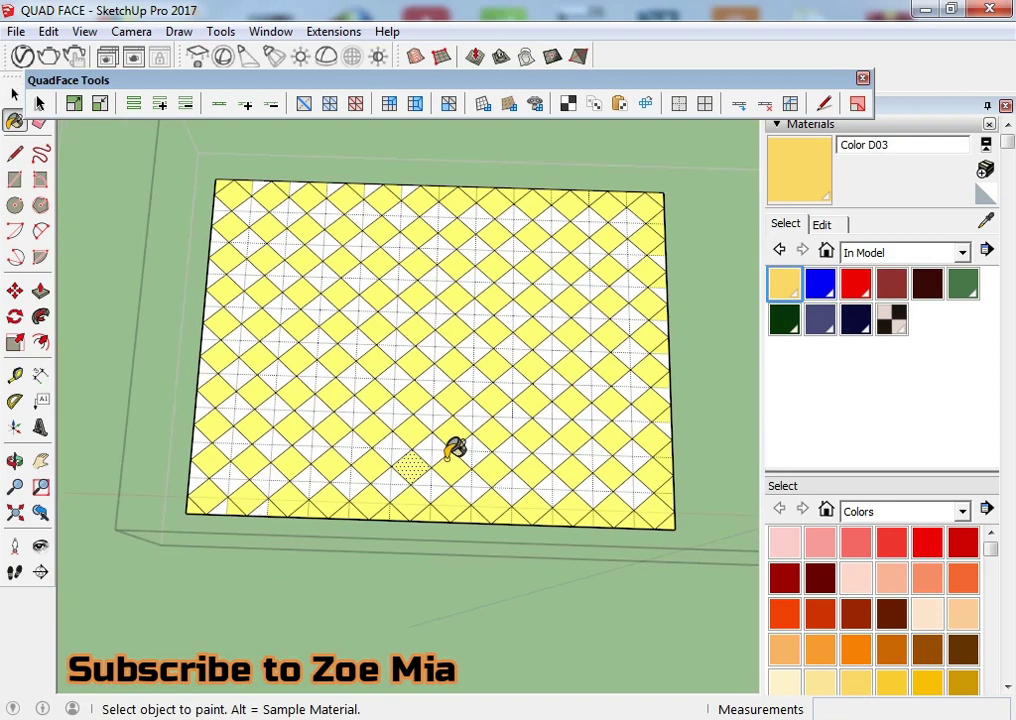
# Step: Select the faces on the same layer, then all faces sharing the yellow material
pyautogui.press('space')
pyautogui.scroll(2, 385, 460)
pyautogui.scroll(3, 465, 515)
pyautogui.rightClick(460, 510)
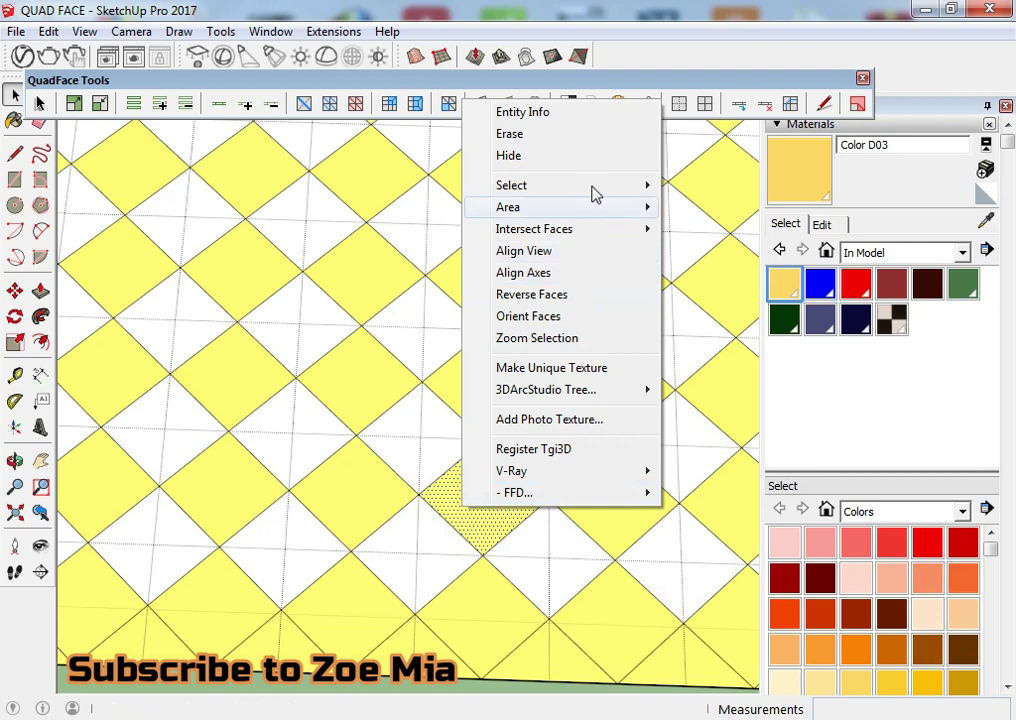
pyautogui.moveTo(512, 185)
pyautogui.click(741, 252)
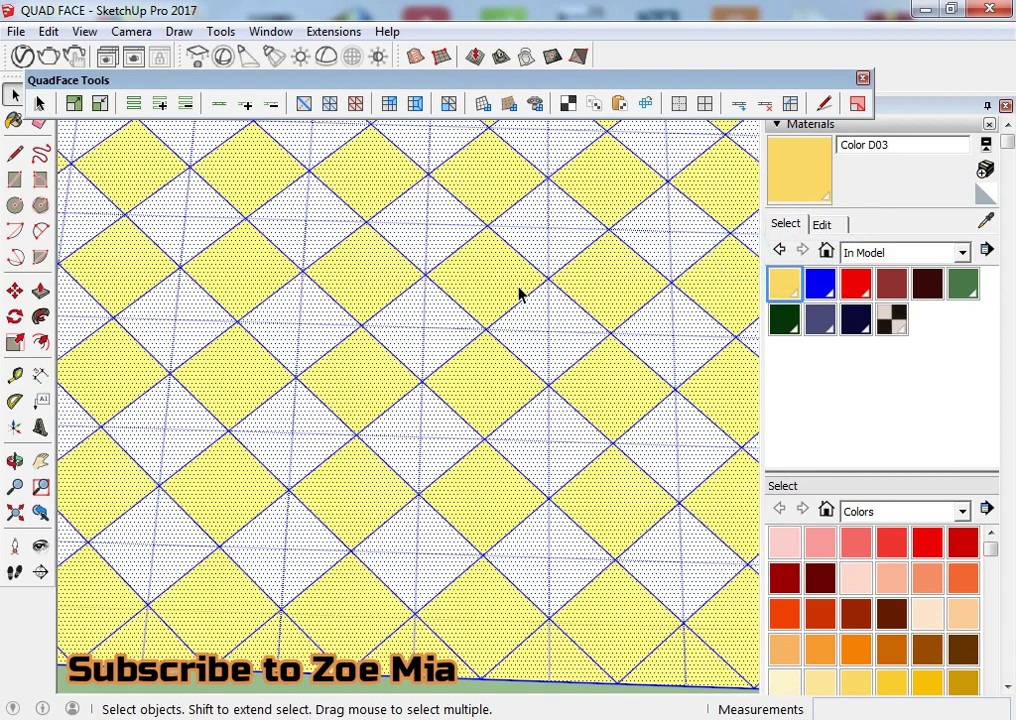
pyautogui.click(490, 308)
pyautogui.rightClick(485, 291)
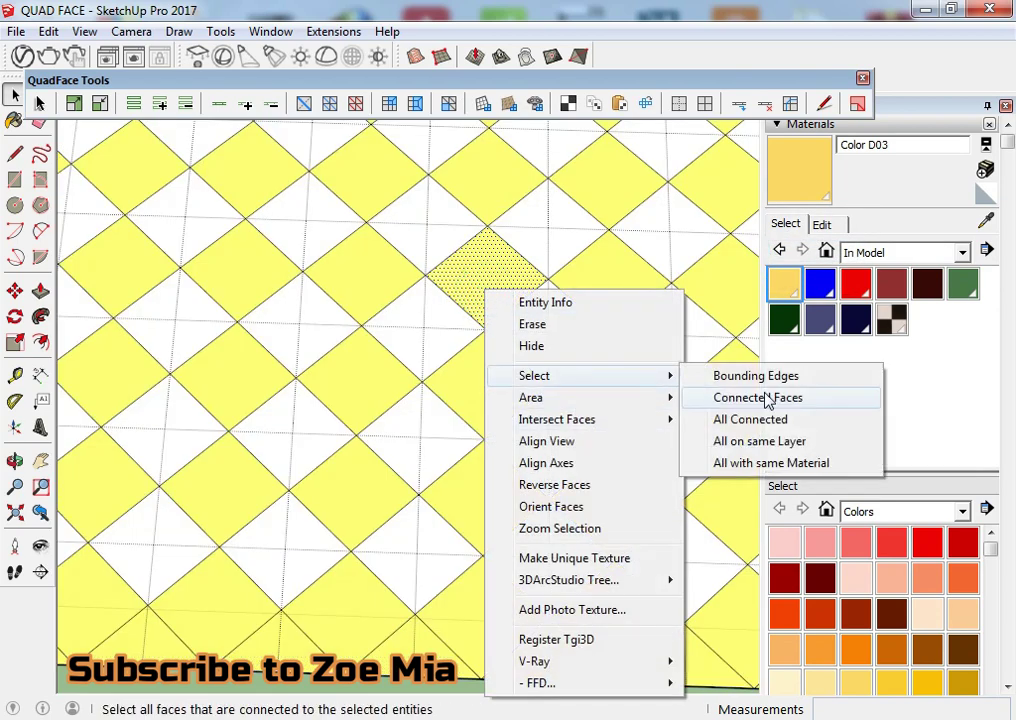
pyautogui.click(783, 463)
# Step: Clear the selection and orbit to the checkered grid, cancelling an accidental paste
pyautogui.scroll(-2, 450, 390)
pyautogui.scroll(-3, 458, 386)
pyautogui.scroll(-2, 454, 401)
pyautogui.click(374, 628)
pyautogui.moveTo(374, 628)
pyautogui.mouseDown(button='middle')
pyautogui.moveTo(460, 501)
pyautogui.moveTo(440, 494)
pyautogui.mouseUp(button='middle')
pyautogui.hotkey('ctrl', 'v')
pyautogui.moveTo(453, 420)
pyautogui.mouseDown(button='middle')
pyautogui.moveTo(272, 465)
pyautogui.moveTo(245, 426)
pyautogui.mouseUp(button='middle')
pyautogui.press('Escape')
pyautogui.scroll(3, 299, 533)
pyautogui.scroll(2, 340, 517)
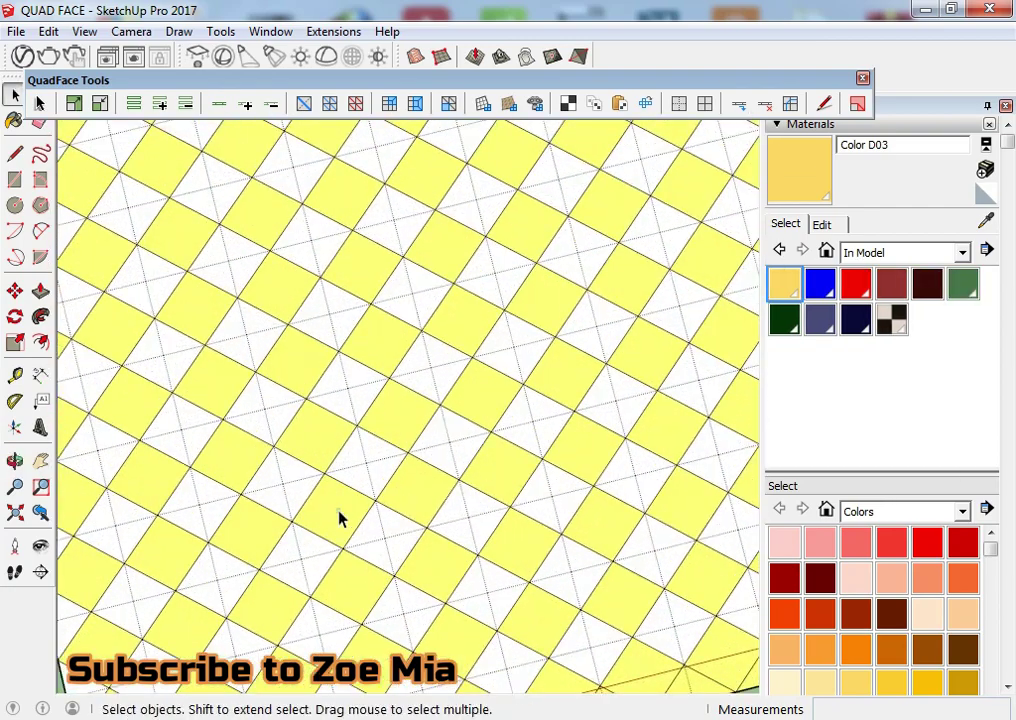
pyautogui.scroll(2, 334, 507)
# Step: Select a yellow diamond's layer faces, then pick one white triangular face
pyautogui.click(334, 505)
pyautogui.moveTo(334, 505)
pyautogui.mouseDown(button='middle')
pyautogui.moveTo(533, 329)
pyautogui.moveTo(501, 277)
pyautogui.moveTo(279, 395)
pyautogui.moveTo(295, 495)
pyautogui.moveTo(318, 472)
pyautogui.mouseUp(button='middle')
pyautogui.rightClick(318, 470)
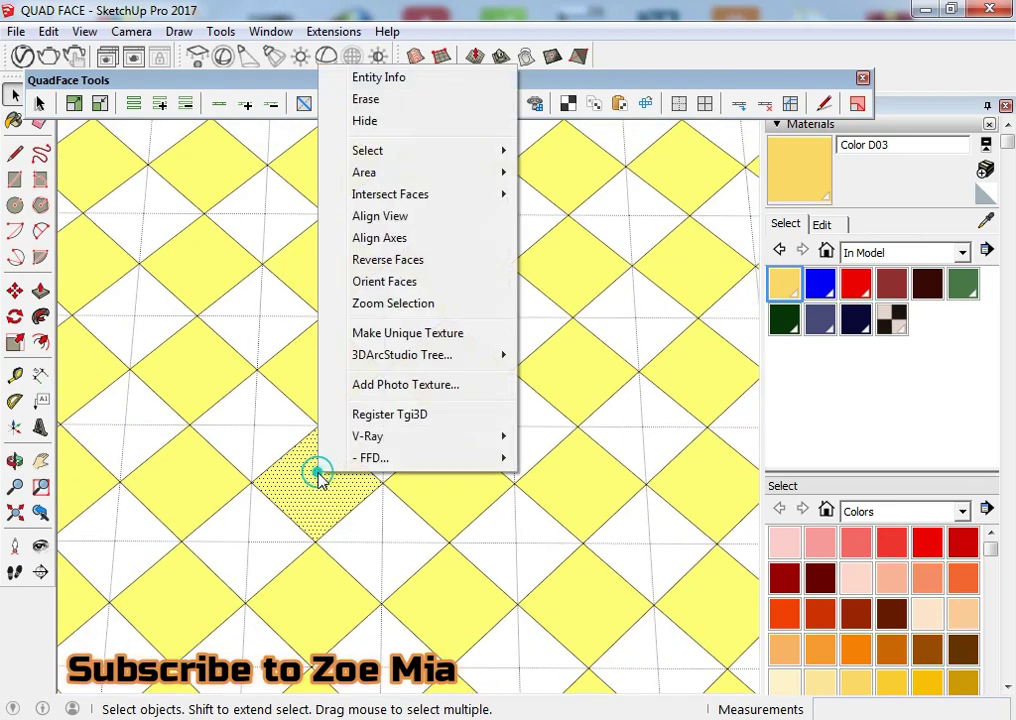
pyautogui.moveTo(367, 150)
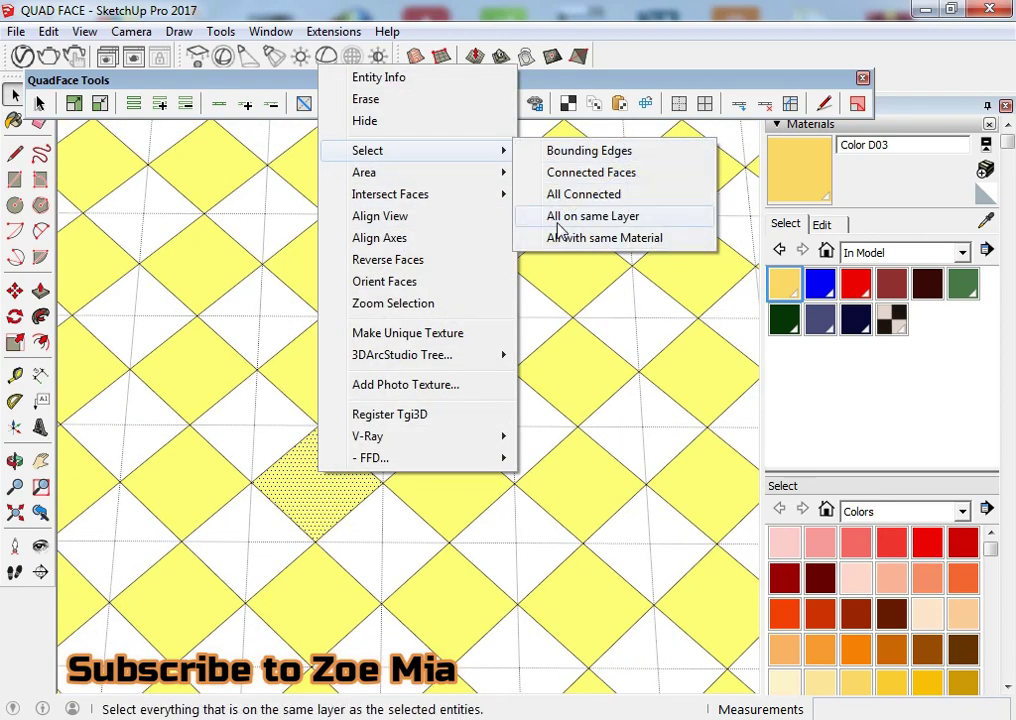
pyautogui.click(574, 246)
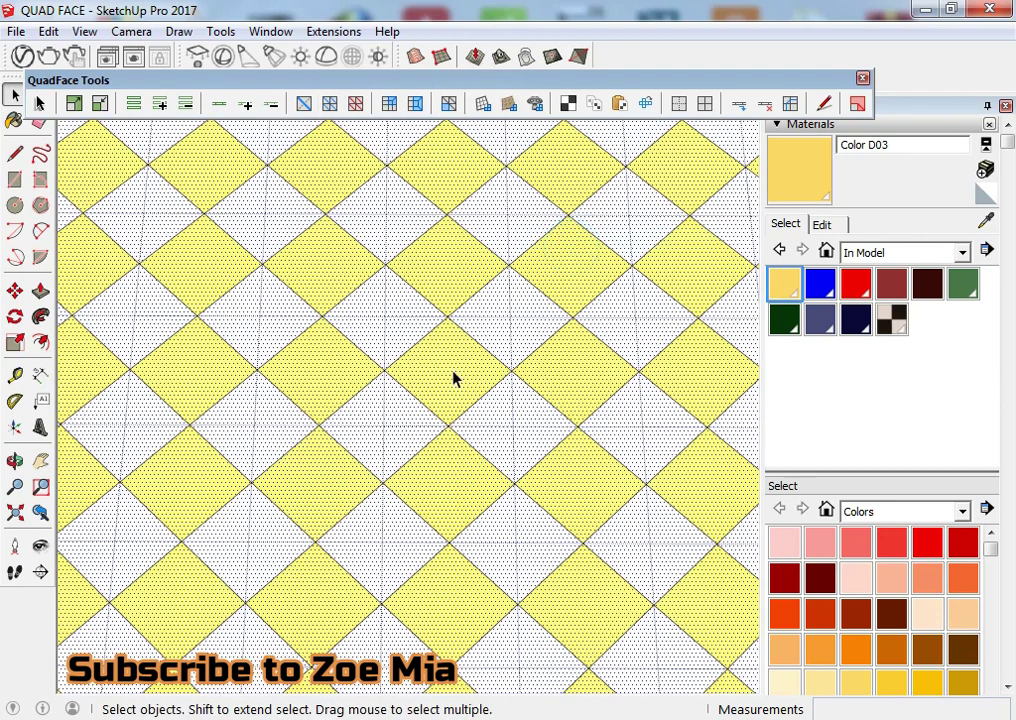
pyautogui.scroll(2, 268, 519)
pyautogui.scroll(2, 306, 540)
pyautogui.moveTo(306, 540)
pyautogui.mouseDown(button='middle')
pyautogui.moveTo(421, 279)
pyautogui.moveTo(245, 503)
pyautogui.mouseUp(button='middle')
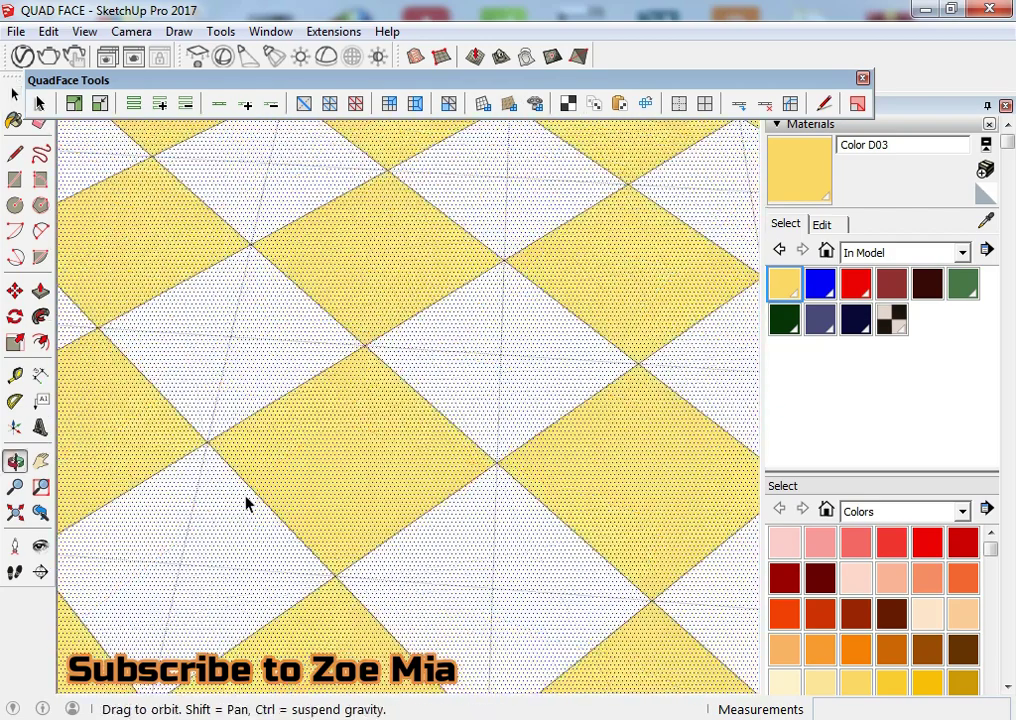
pyautogui.click(185, 522)
pyautogui.click(305, 497)
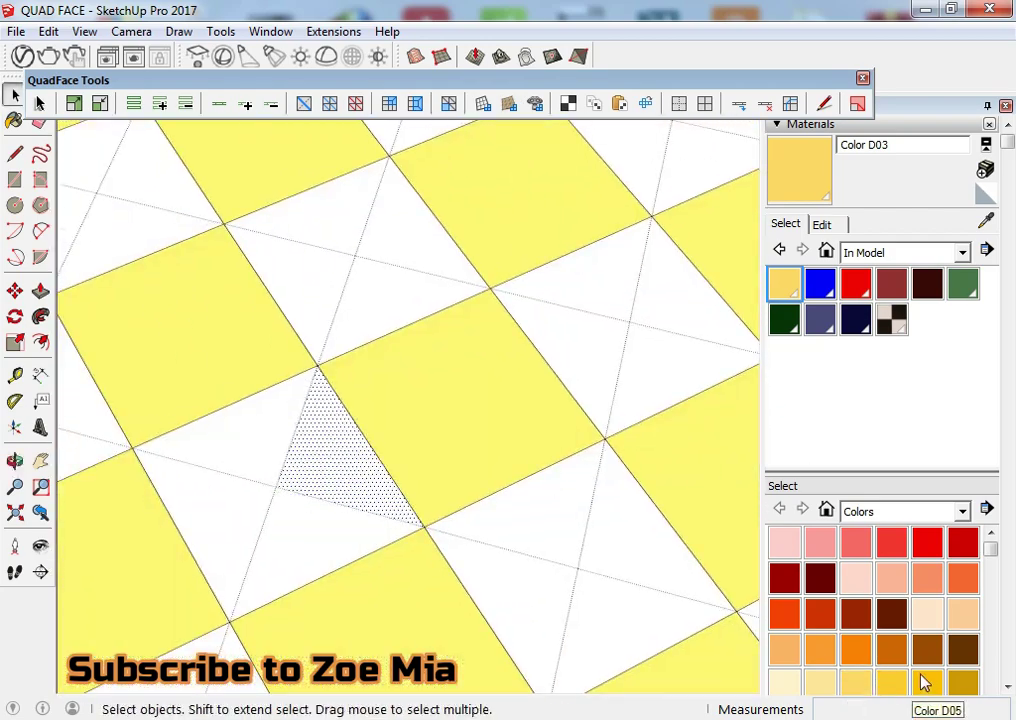
# Step: Paint all the white faces with the red Color A04 material
pyautogui.click(891, 542)
pyautogui.click(306, 472)
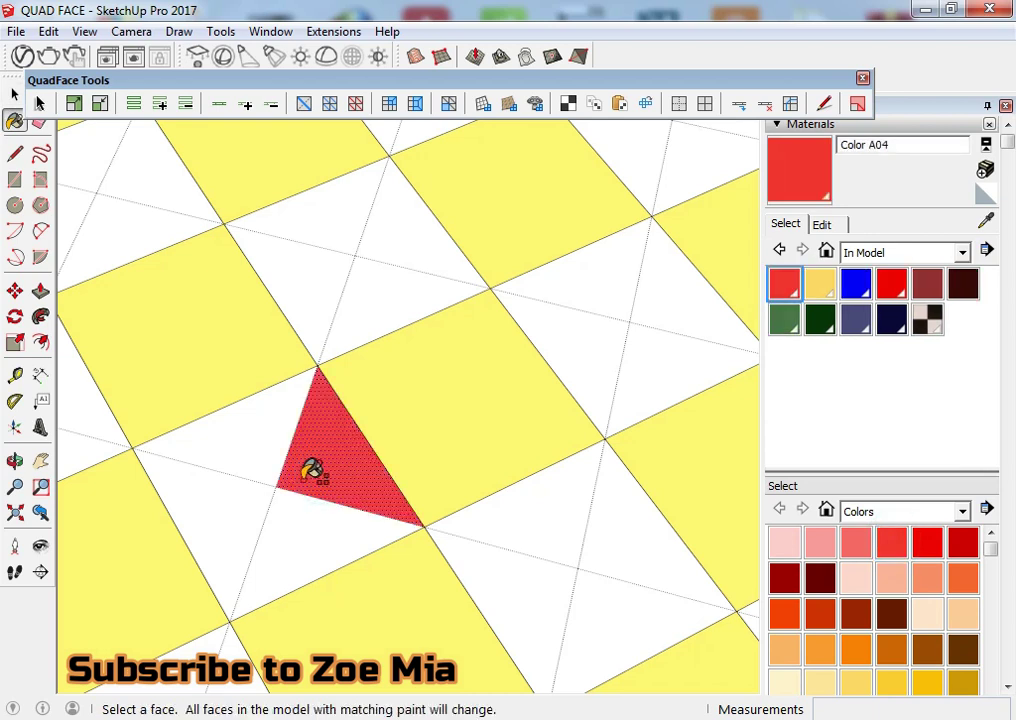
pyautogui.keyDown('shift'); pyautogui.click(258, 442); pyautogui.keyUp('shift')
pyautogui.moveTo(258, 442)
pyautogui.mouseDown(button='middle')
pyautogui.moveTo(245, 533)
pyautogui.moveTo(302, 558)
pyautogui.moveTo(358, 462)
pyautogui.mouseUp(button='middle')
pyautogui.press('space')
pyautogui.scroll(3, 358, 462)
# Step: Select a yellow diamond and all its matching faces across the grid
pyautogui.click(347, 494)
pyautogui.rightClick(347, 494)
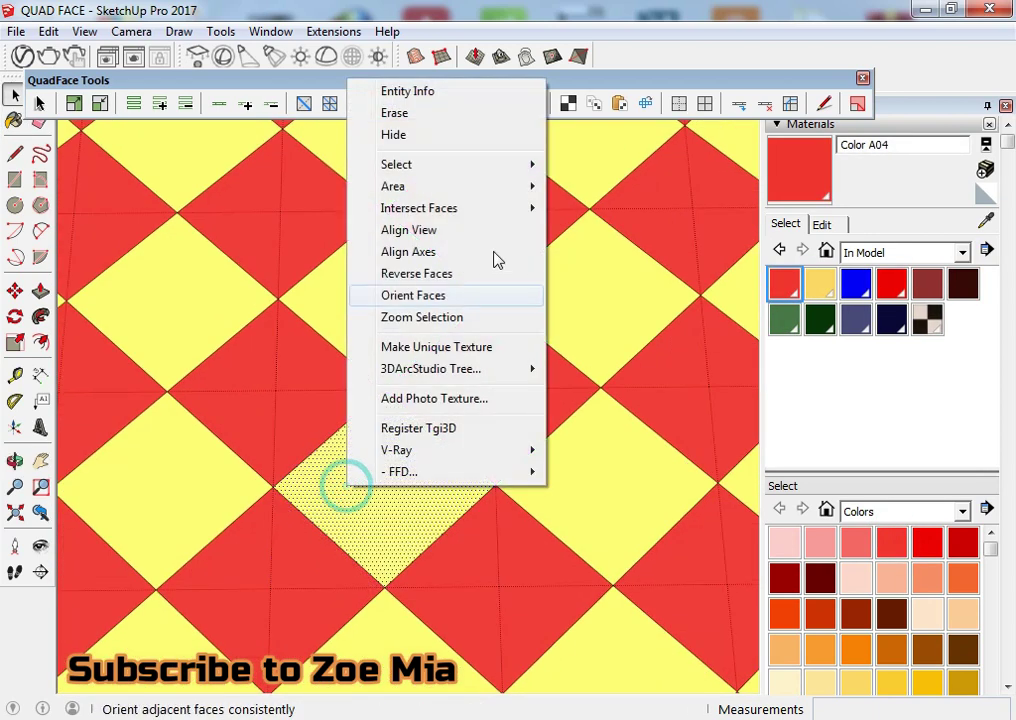
pyautogui.moveTo(420, 164)
pyautogui.click(638, 260)
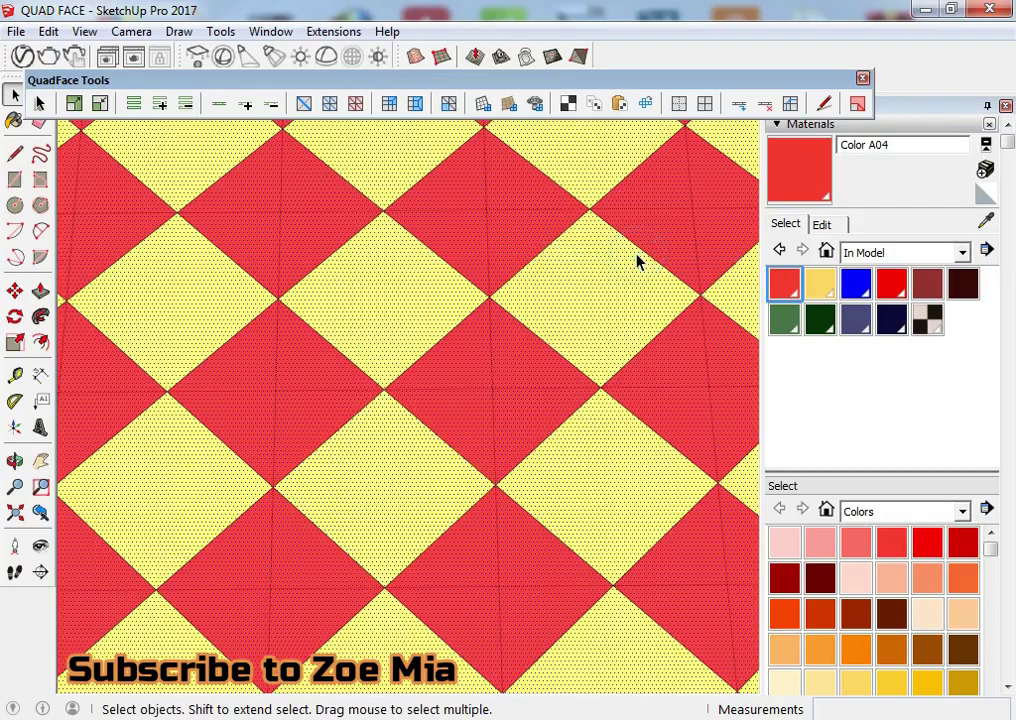
pyautogui.scroll(3, 258, 498)
pyautogui.moveTo(336, 653)
pyautogui.mouseDown(button='middle')
pyautogui.moveTo(481, 204)
pyautogui.moveTo(333, 32)
pyautogui.moveTo(199, 385)
pyautogui.moveTo(308, 399)
pyautogui.moveTo(286, 449)
pyautogui.mouseUp(button='middle')
pyautogui.scroll(-2, 281, 424)
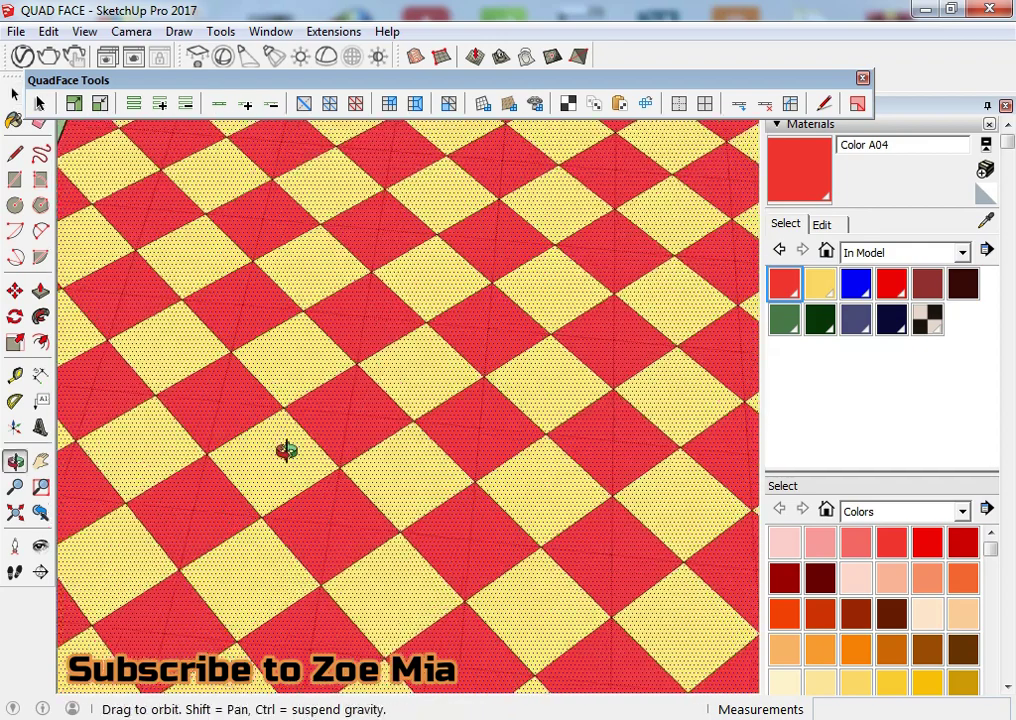
pyautogui.scroll(2, 337, 514)
pyautogui.scroll(-2, 330, 462)
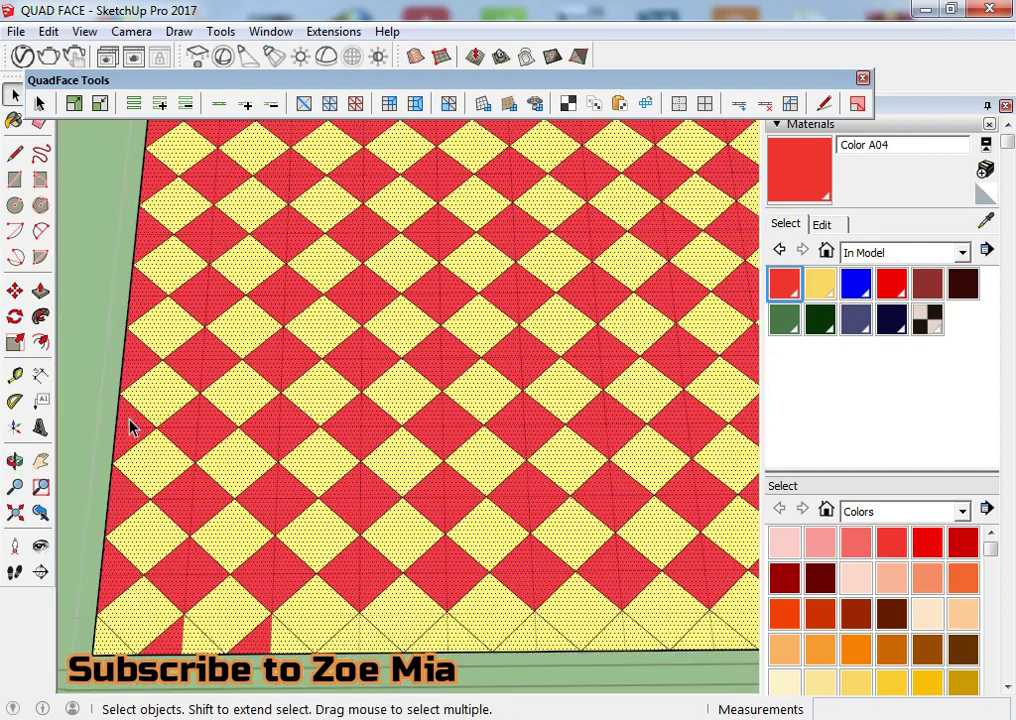
# Step: Select all connected checkerboard quads and unsmooth their edges
pyautogui.click(86, 367)
pyautogui.click(470, 428)
pyautogui.tripleClick(620, 280)
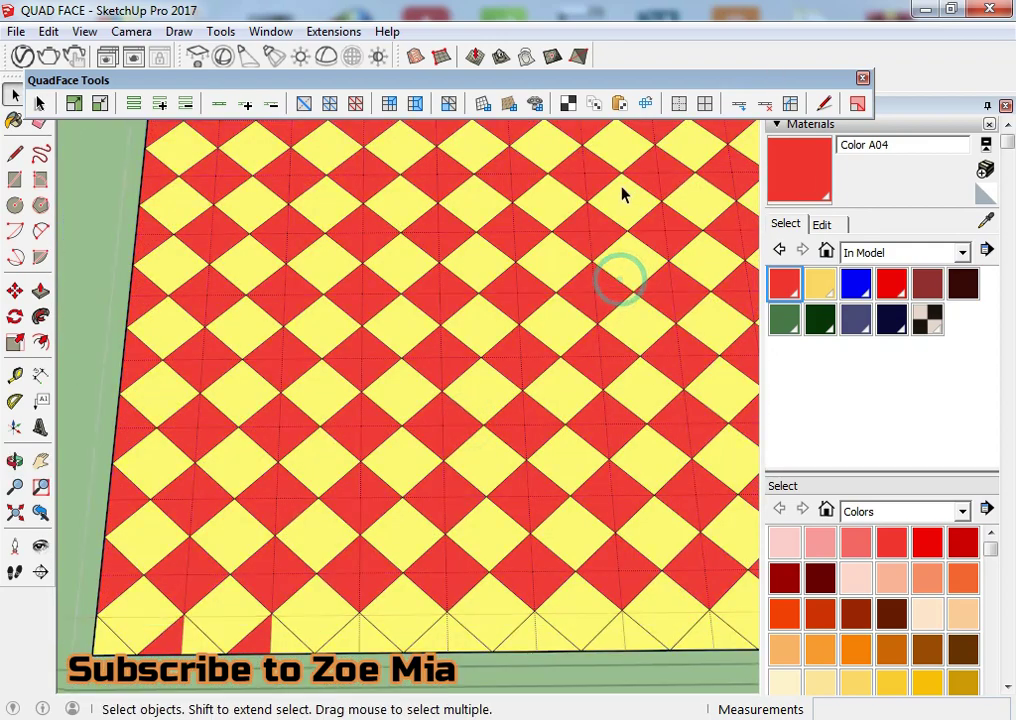
pyautogui.click(700, 103)
pyautogui.moveTo(494, 474); pyautogui.dragTo(490, 470, button='middle')
pyautogui.scroll(-2, 483, 481)
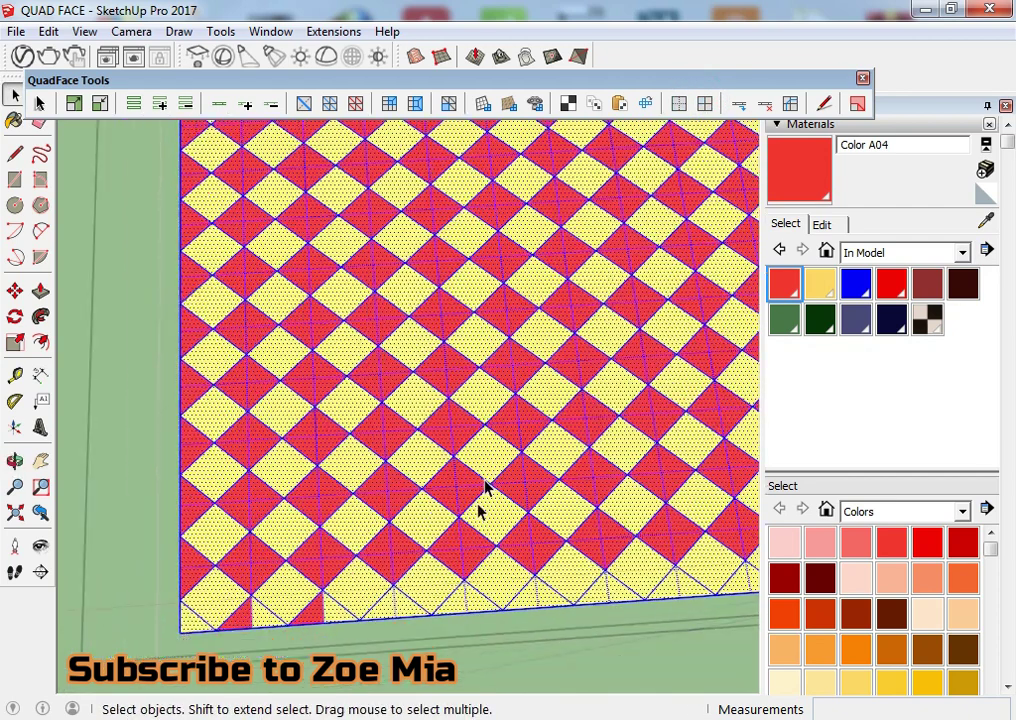
pyautogui.click(488, 662)
# Step: Reselect the connected quads, then select one red triangular face
pyautogui.scroll(5, 418, 518)
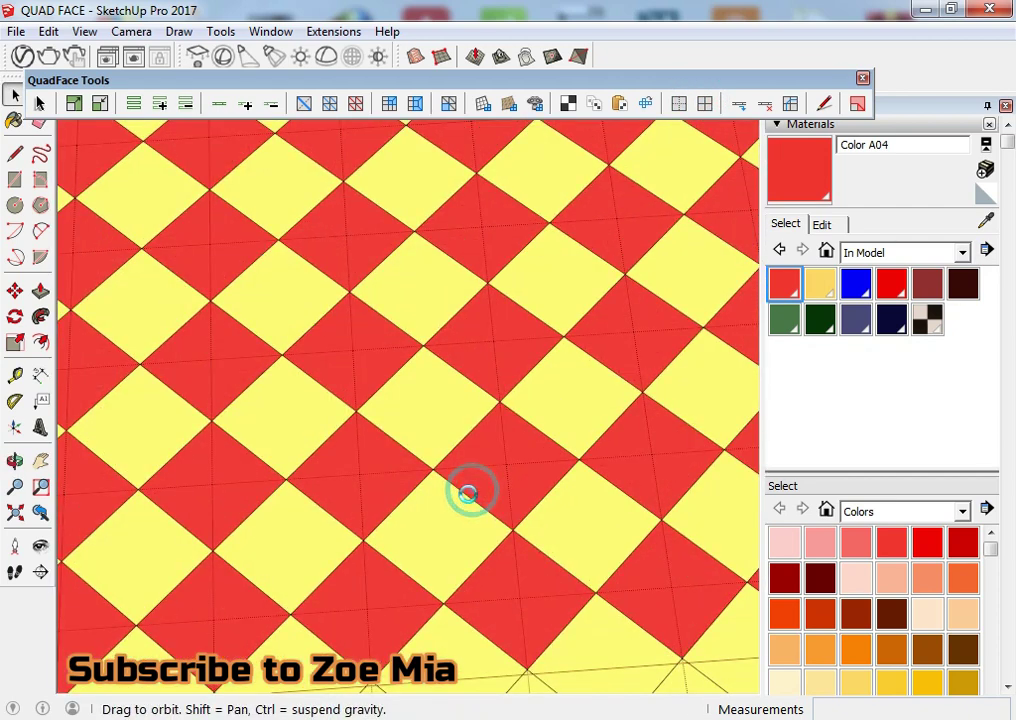
pyautogui.moveTo(660, 248); pyautogui.dragTo(433, 485, button='middle')
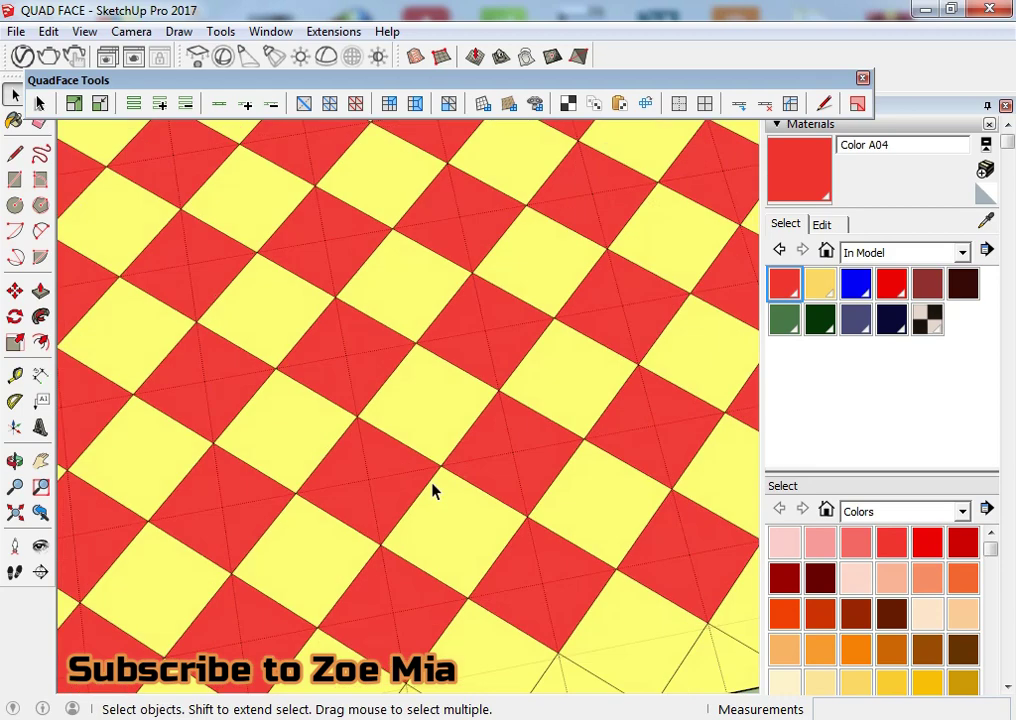
pyautogui.tripleClick(433, 485)
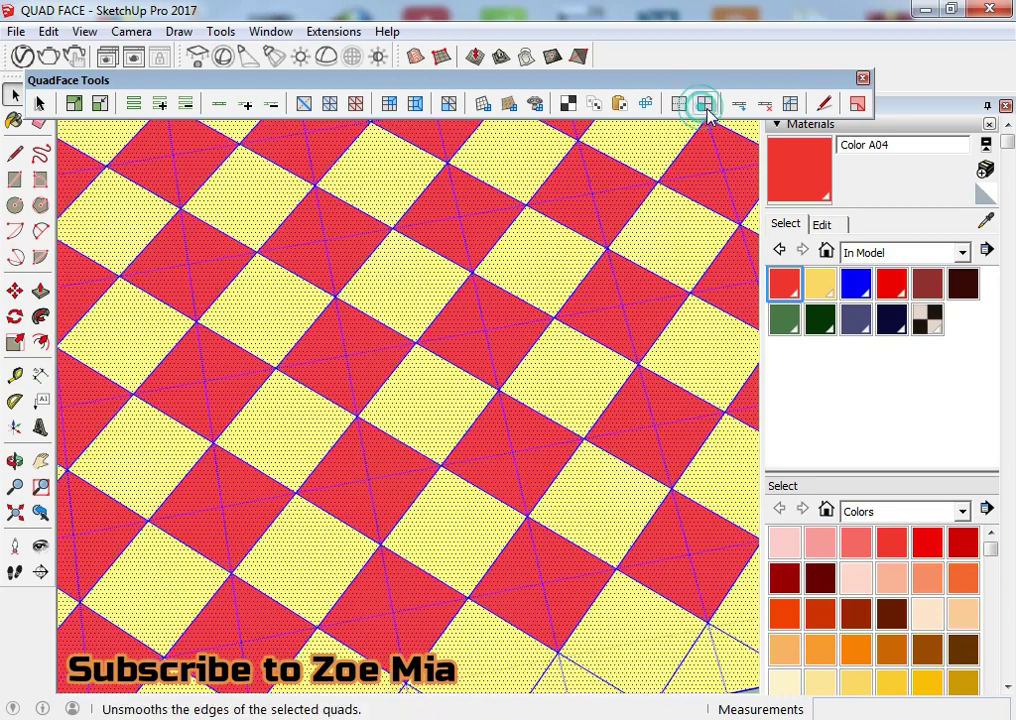
pyautogui.scroll(-2, 408, 427)
pyautogui.scroll(-2, 401, 565)
pyautogui.scroll(5, 401, 565)
pyautogui.click(390, 567)
# Step: Pan and orbit from the flat grid over to the quad sphere
pyautogui.moveTo(390, 567); pyautogui.dragTo(256, 447, button='middle')
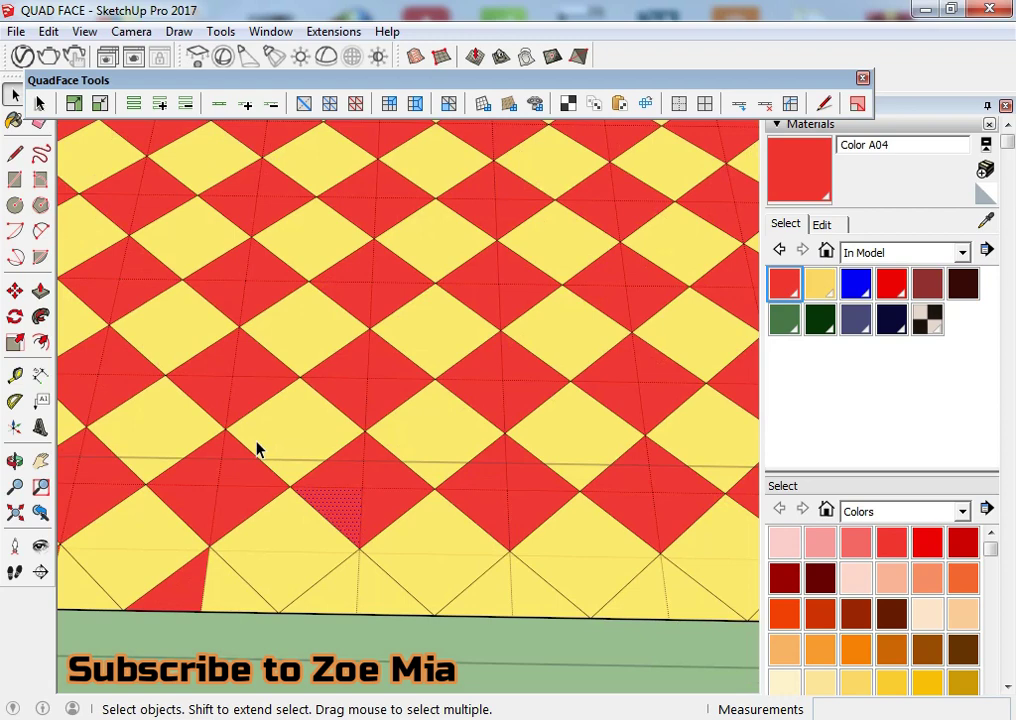
pyautogui.scroll(-5, 300, 548)
pyautogui.moveTo(302, 549)
pyautogui.mouseDown(button='middle')
pyautogui.moveTo(318, 481)
pyautogui.moveTo(789, 155)
pyautogui.mouseUp(button='middle')
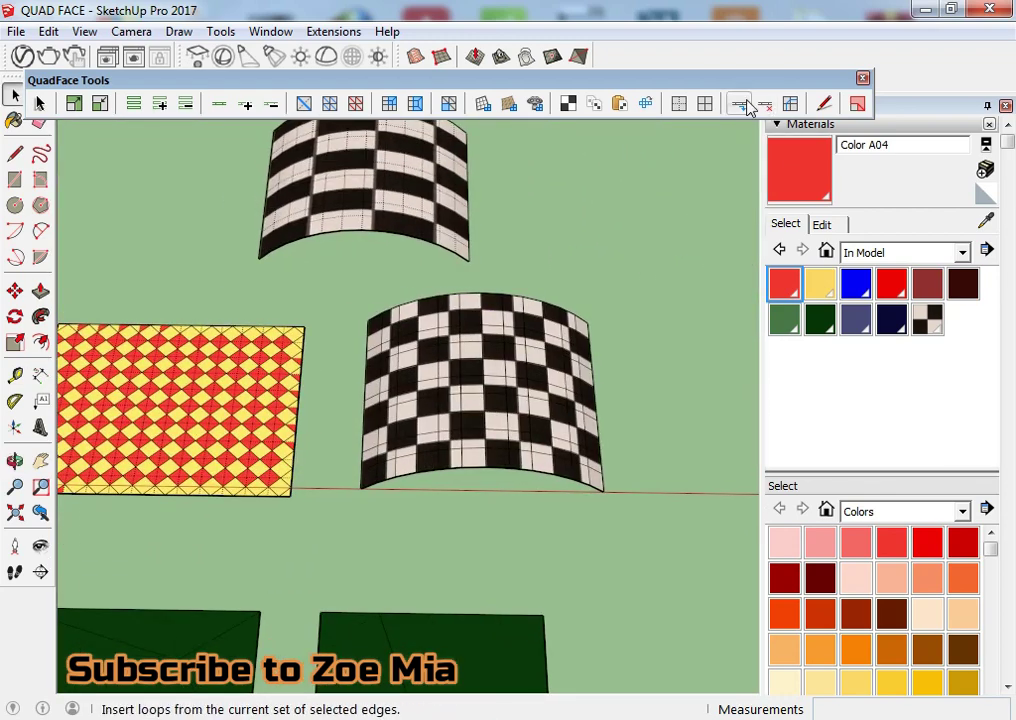
pyautogui.moveTo(608, 410)
pyautogui.mouseDown(button='middle')
pyautogui.moveTo(481, 318)
pyautogui.moveTo(177, 470)
pyautogui.moveTo(387, 309)
pyautogui.moveTo(376, 376)
pyautogui.mouseUp(button='middle')
pyautogui.scroll(1, 345, 401)
pyautogui.scroll(3, 355, 395)
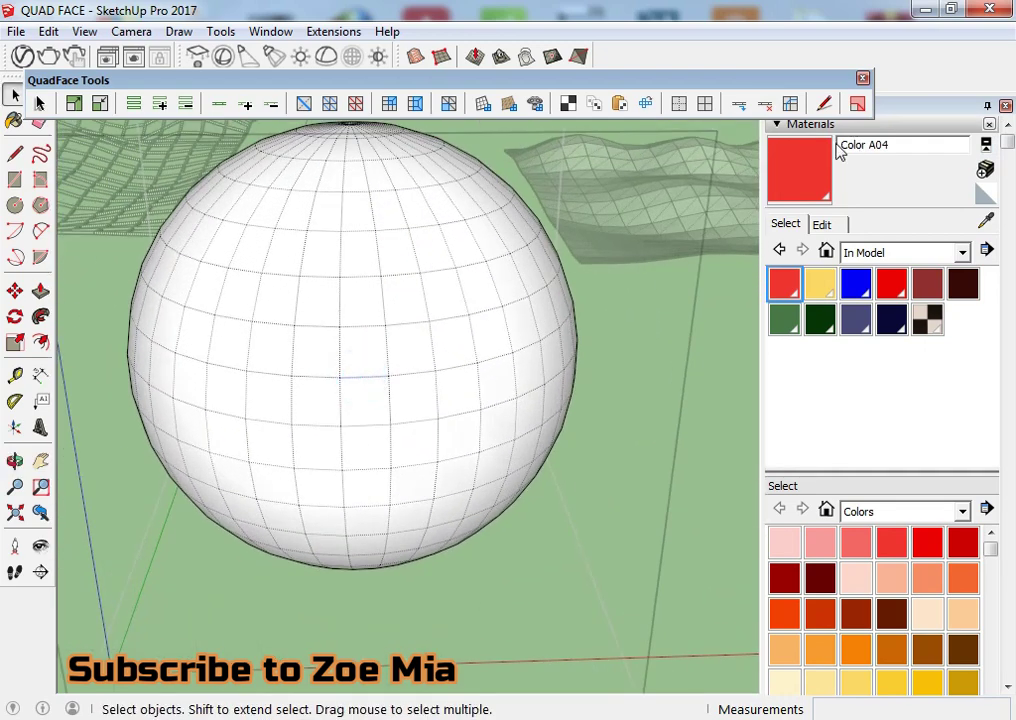
# Step: Select a vertical edge loop on the sphere and remove it with Remove Loops
pyautogui.click(764, 104)
pyautogui.scroll(2, 383, 432)
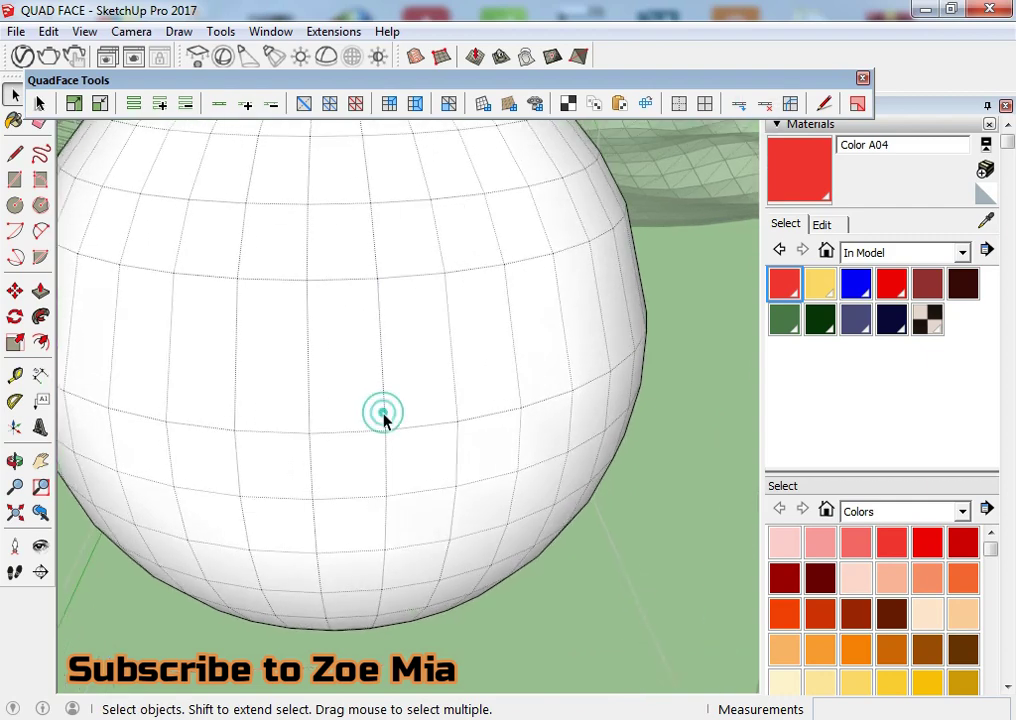
pyautogui.click(450, 364)
pyautogui.click(764, 104)
# Step: Orbit down onto the wavy terrain mesh and start the QuadFace Connect tool
pyautogui.moveTo(506, 470)
pyautogui.mouseDown(button='middle')
pyautogui.moveTo(352, 302)
pyautogui.moveTo(431, 510)
pyautogui.moveTo(465, 535)
pyautogui.moveTo(388, 551)
pyautogui.moveTo(562, 413)
pyautogui.moveTo(154, 488)
pyautogui.moveTo(383, 370)
pyautogui.moveTo(358, 589)
pyautogui.mouseUp(button='middle')
pyautogui.scroll(3, 488, 320)
pyautogui.moveTo(488, 320); pyautogui.dragTo(510, 324, button='middle')
pyautogui.scroll(3, 553, 426)
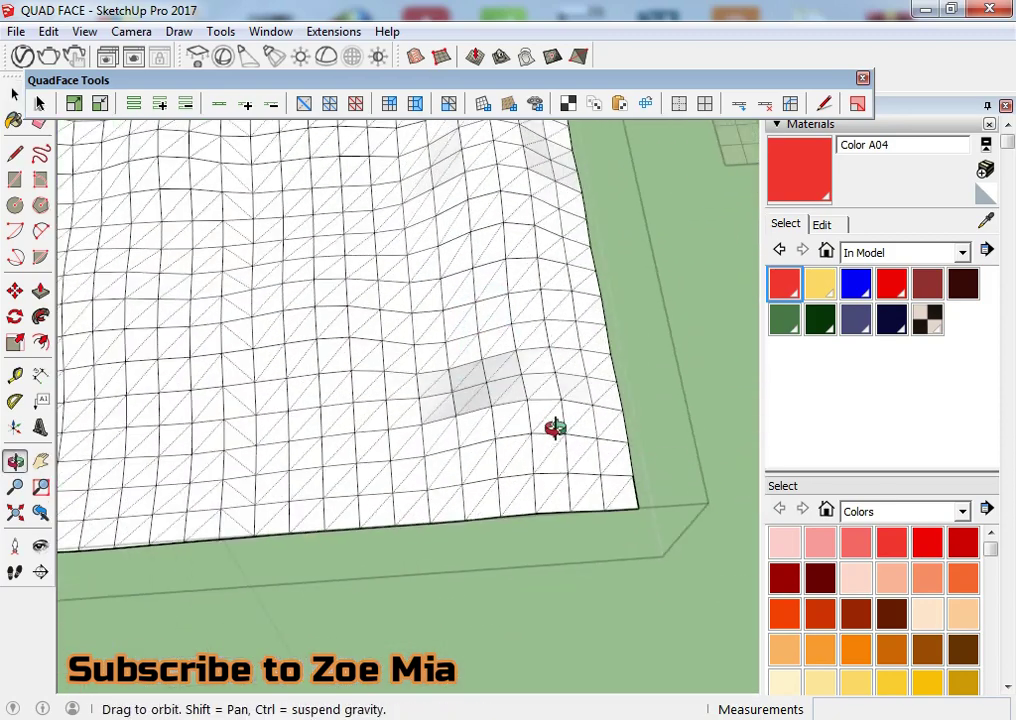
pyautogui.scroll(2, 657, 314)
pyautogui.click(790, 103)
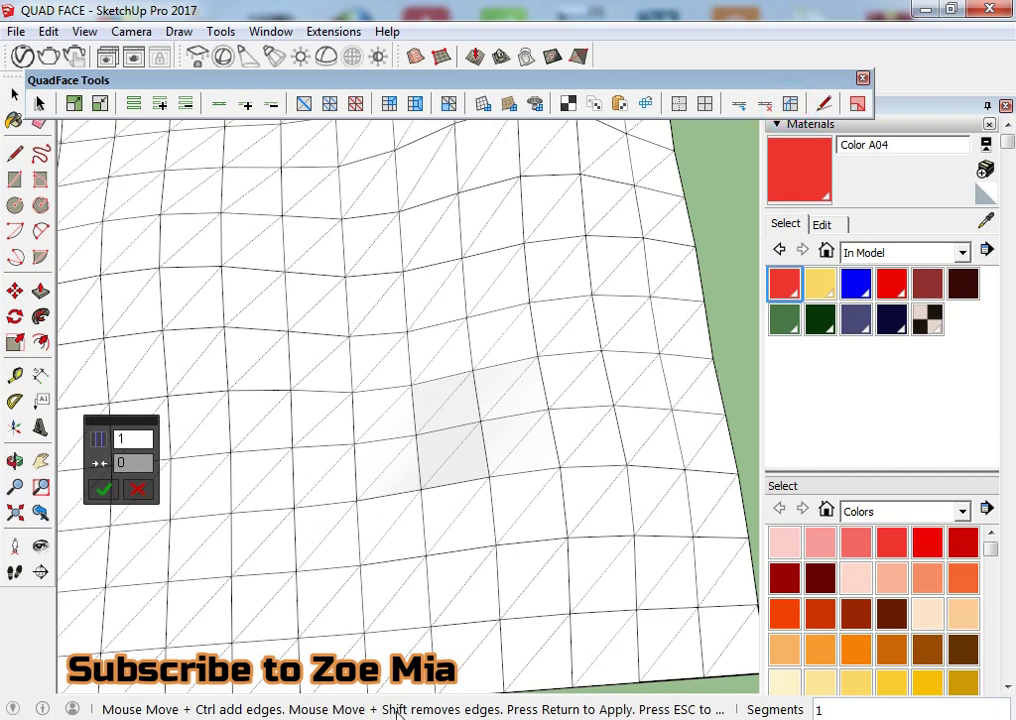
# Step: Insert a single 1-segment edge loop across a row of terrain quads
pyautogui.moveTo(720, 400); pyautogui.dragTo(437, 400)
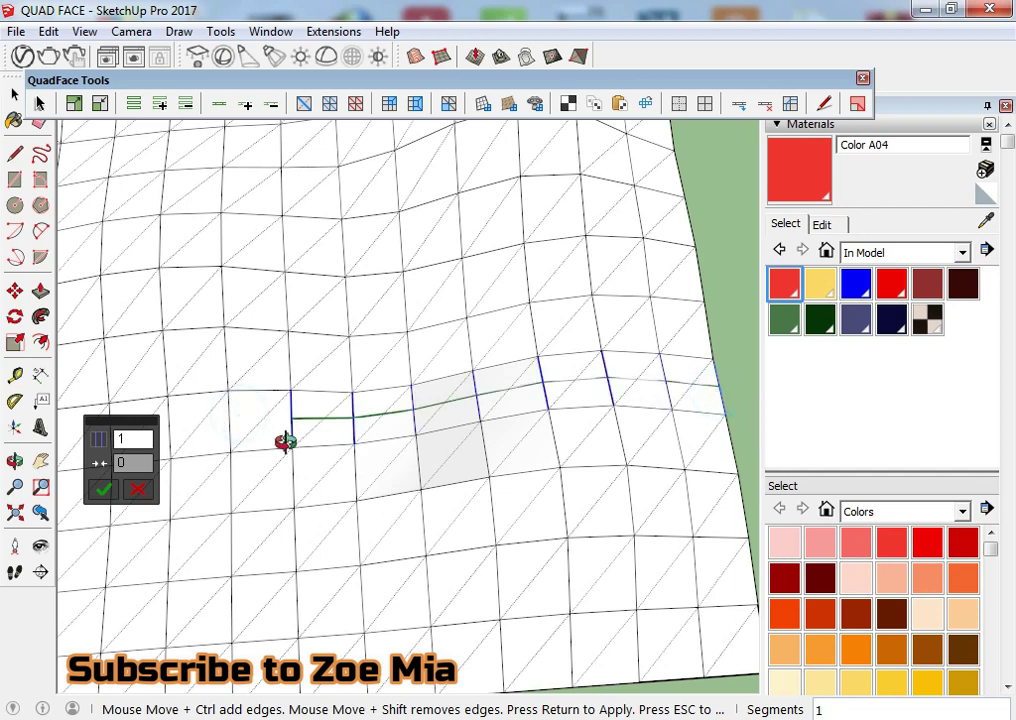
pyautogui.moveTo(285, 441); pyautogui.dragTo(381, 411, button='middle')
pyautogui.scroll(-2, 381, 411)
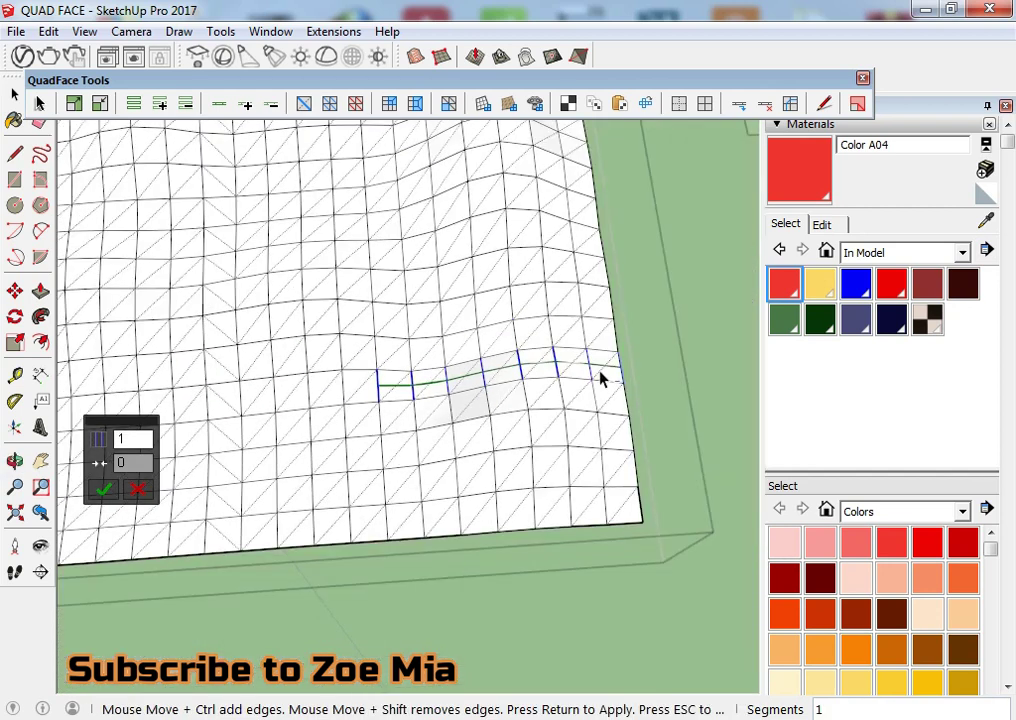
pyautogui.click(103, 489)
pyautogui.scroll(3, 495, 378)
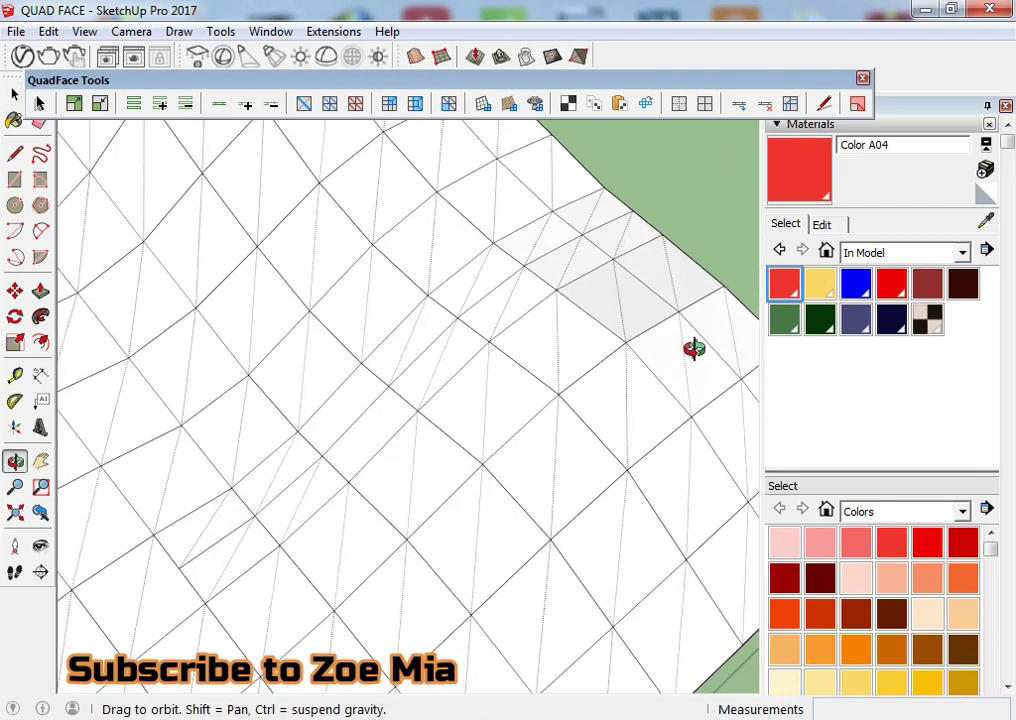
pyautogui.moveTo(553, 395); pyautogui.dragTo(426, 420, button='middle')
pyautogui.scroll(-3, 426, 420)
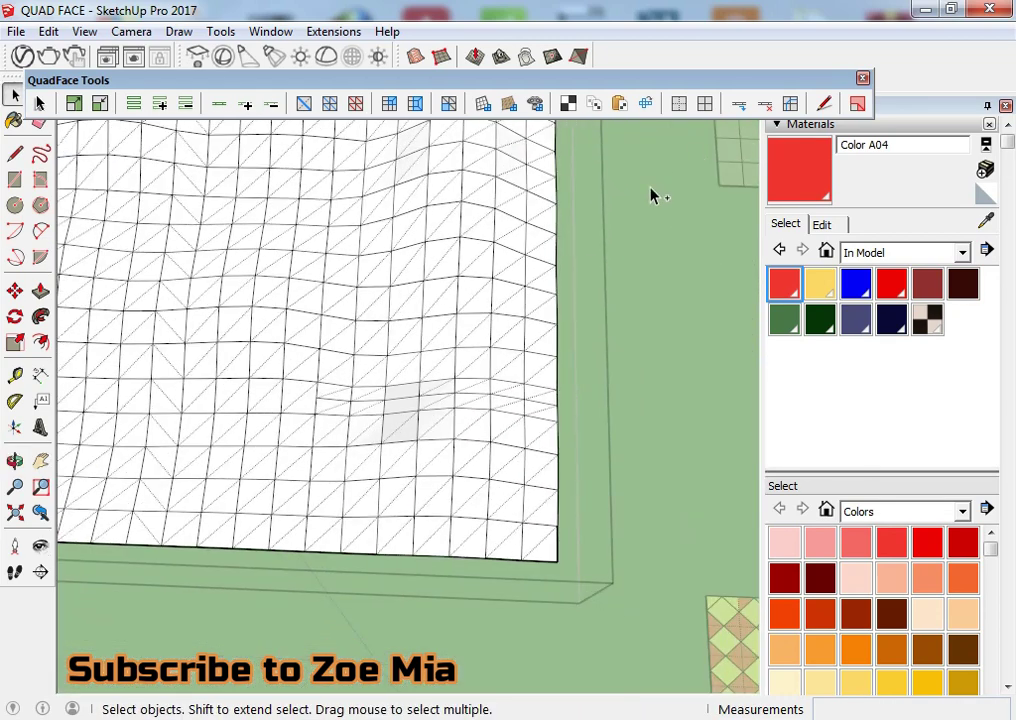
# Step: Connect across the full quad row with 5 segments to add five parallel edge loops
pyautogui.click(790, 103)
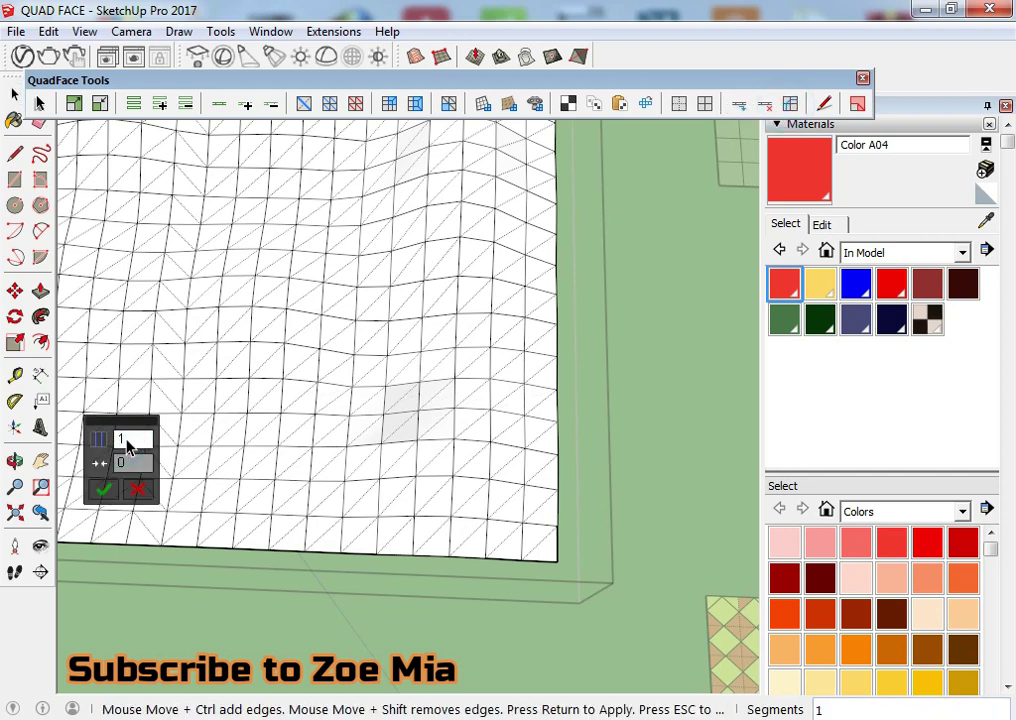
pyautogui.moveTo(440, 396); pyautogui.dragTo(697, 342, button='middle')
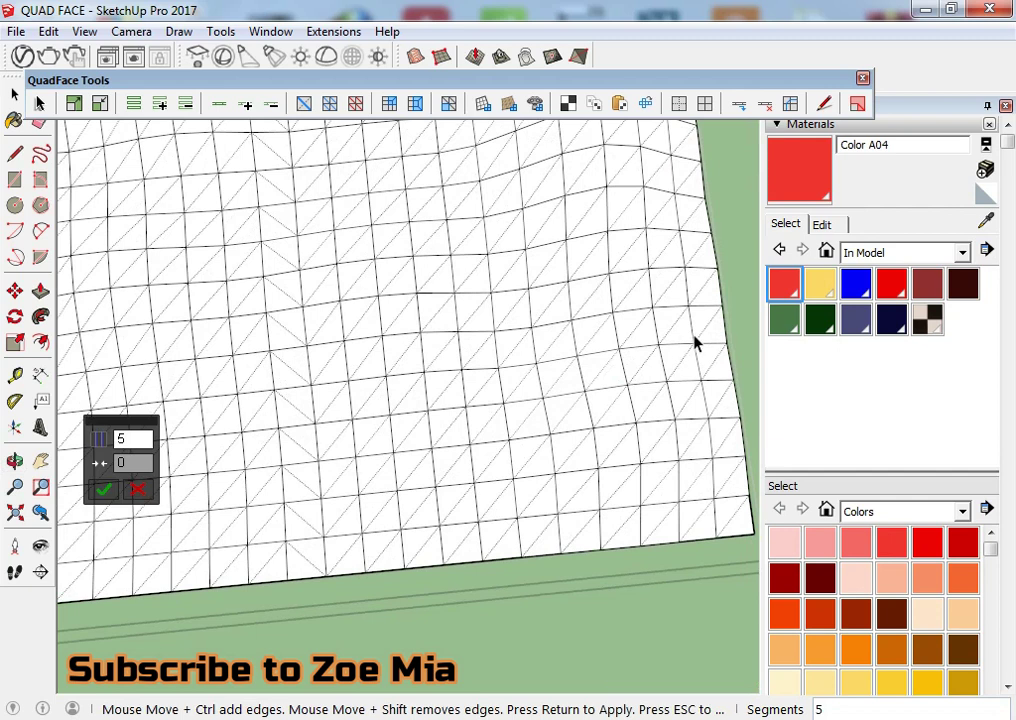
pyautogui.press('ctrl')
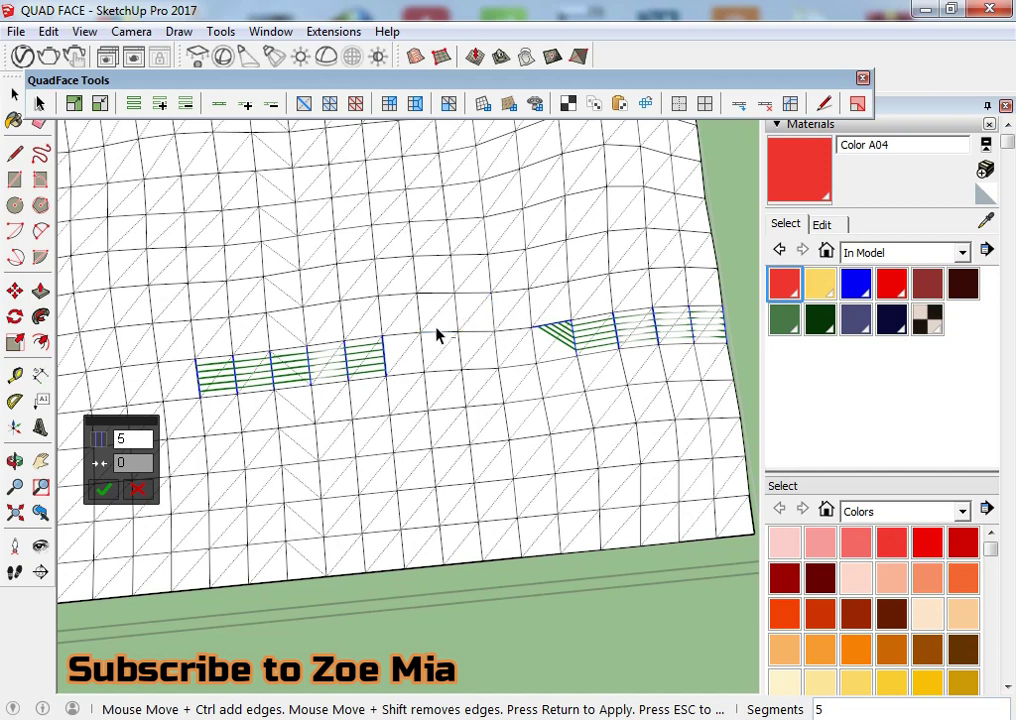
pyautogui.press('ctrl')
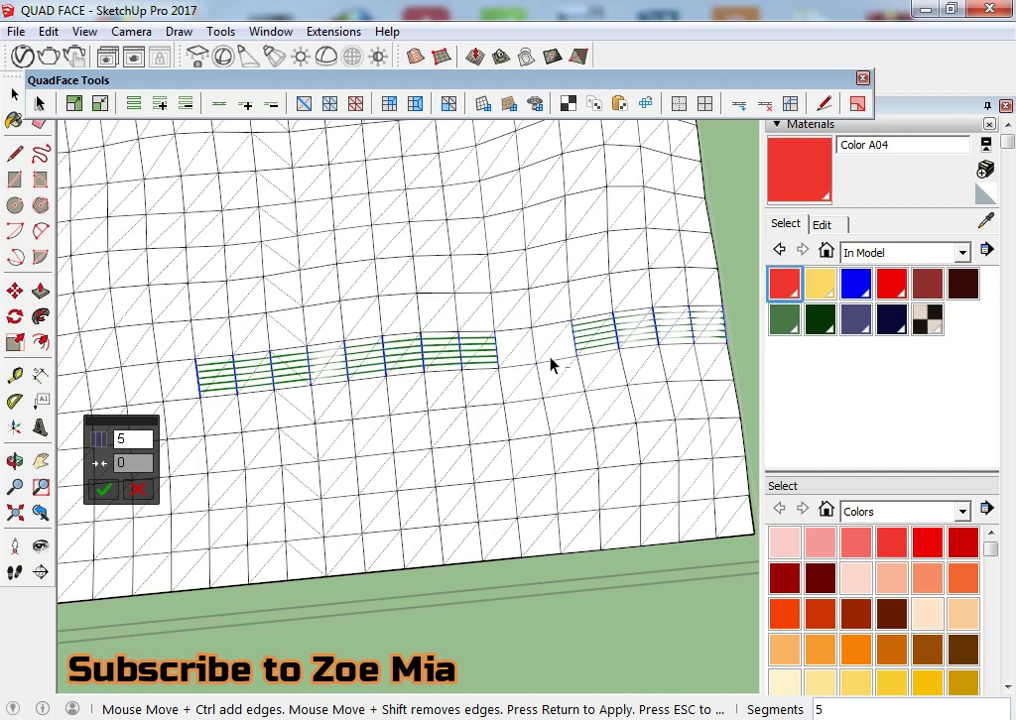
pyautogui.press('ctrl')
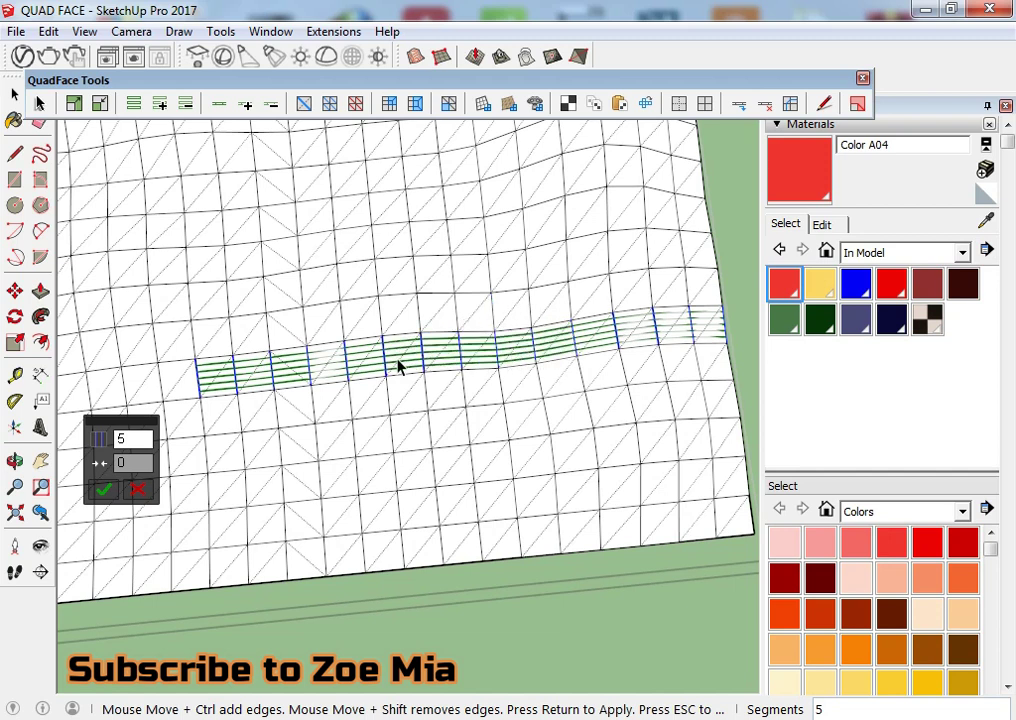
pyautogui.click(110, 495)
pyautogui.scroll(-2, 340, 452)
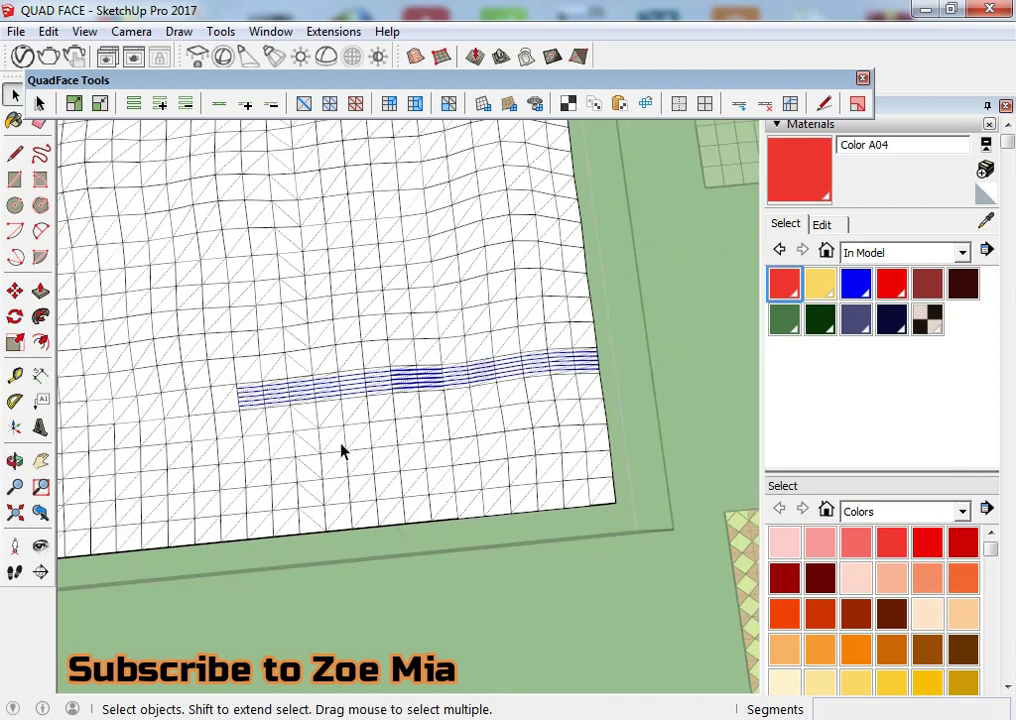
pyautogui.scroll(3, 333, 397)
pyautogui.scroll(2, 333, 397)
# Step: View the terrain from above and start QuadFace Connect with 2 segments
pyautogui.moveTo(270, 470)
pyautogui.mouseDown(button='middle')
pyautogui.moveTo(822, 253)
pyautogui.moveTo(374, 408)
pyautogui.mouseUp(button='middle')
pyautogui.scroll(-3, 302, 476)
pyautogui.scroll(3, 642, 374)
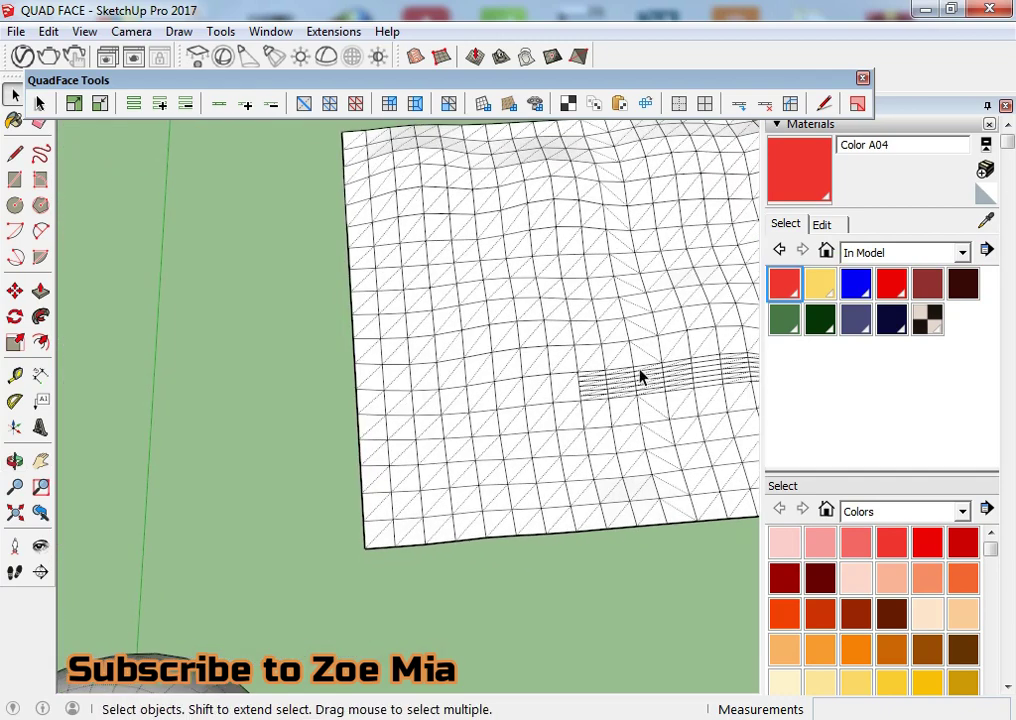
pyautogui.scroll(2, 590, 405)
pyautogui.scroll(-1, 590, 405)
pyautogui.moveTo(460, 336); pyautogui.dragTo(374, 442, button='middle')
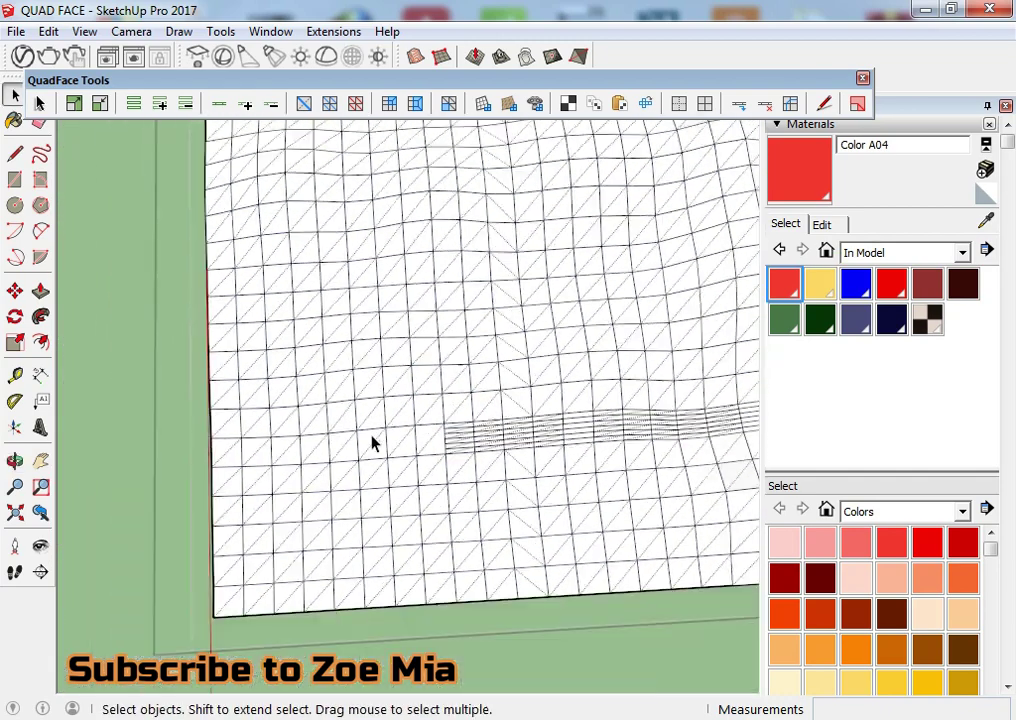
pyautogui.scroll(-2, 374, 442)
pyautogui.click(790, 103)
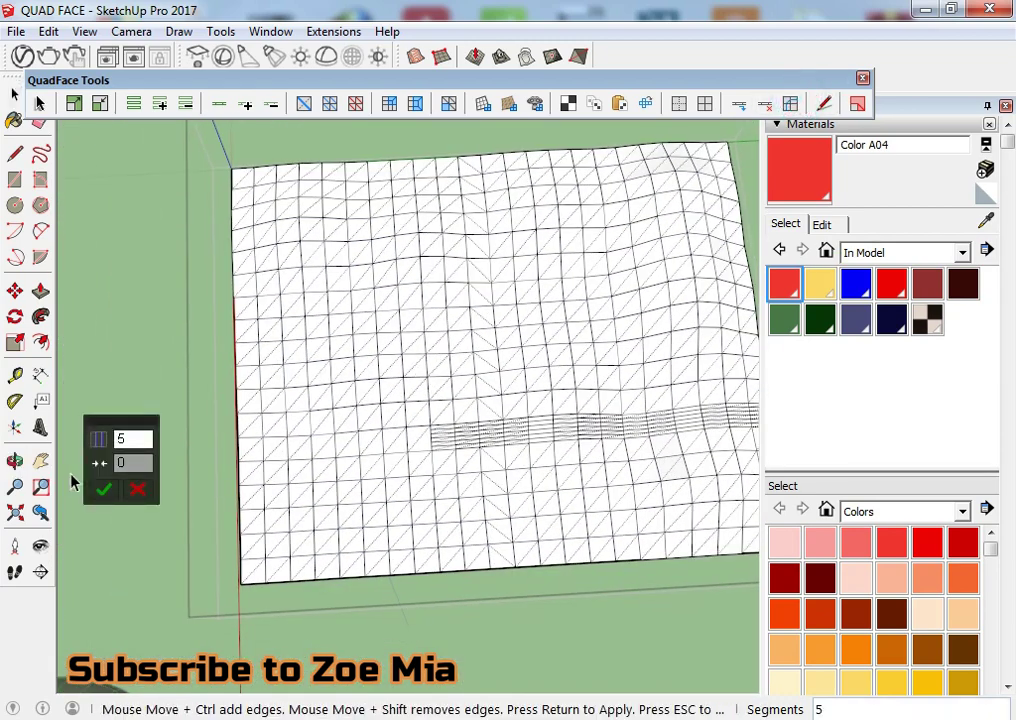
pyautogui.scroll(3, 315, 498)
pyautogui.moveTo(315, 498); pyautogui.dragTo(278, 477, button='middle')
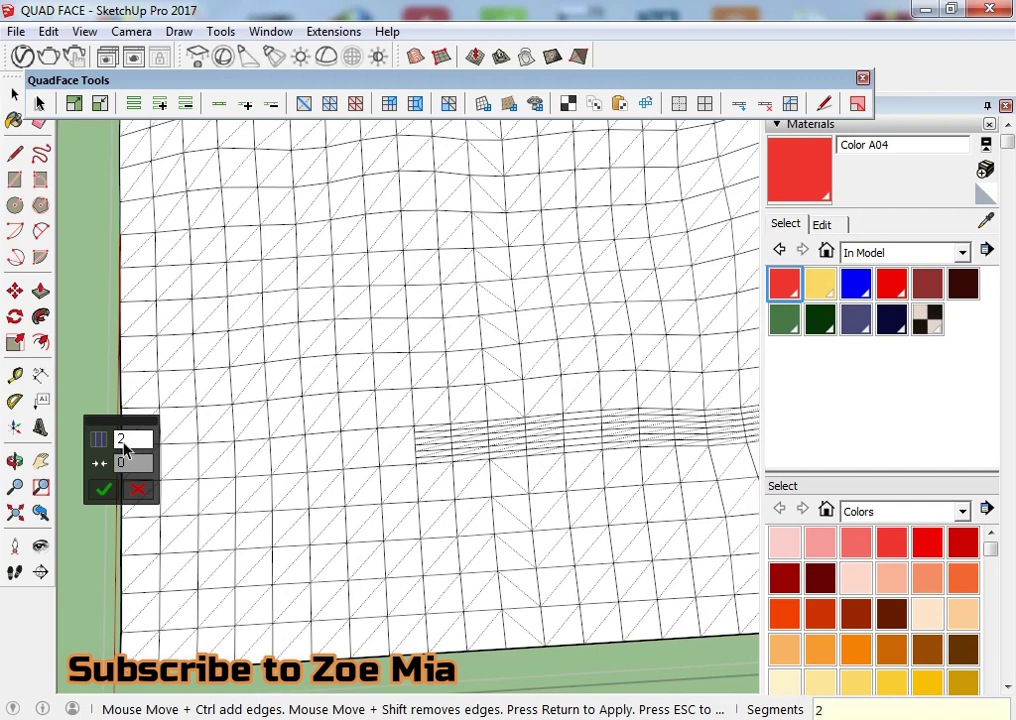
# Step: Ctrl-drag a two-edge path up a column, across a row, then upward, and apply it
pyautogui.keyDown('ctrl'); pyautogui.moveTo(254, 609); pyautogui.dragTo(258, 433); pyautogui.keyUp('ctrl')
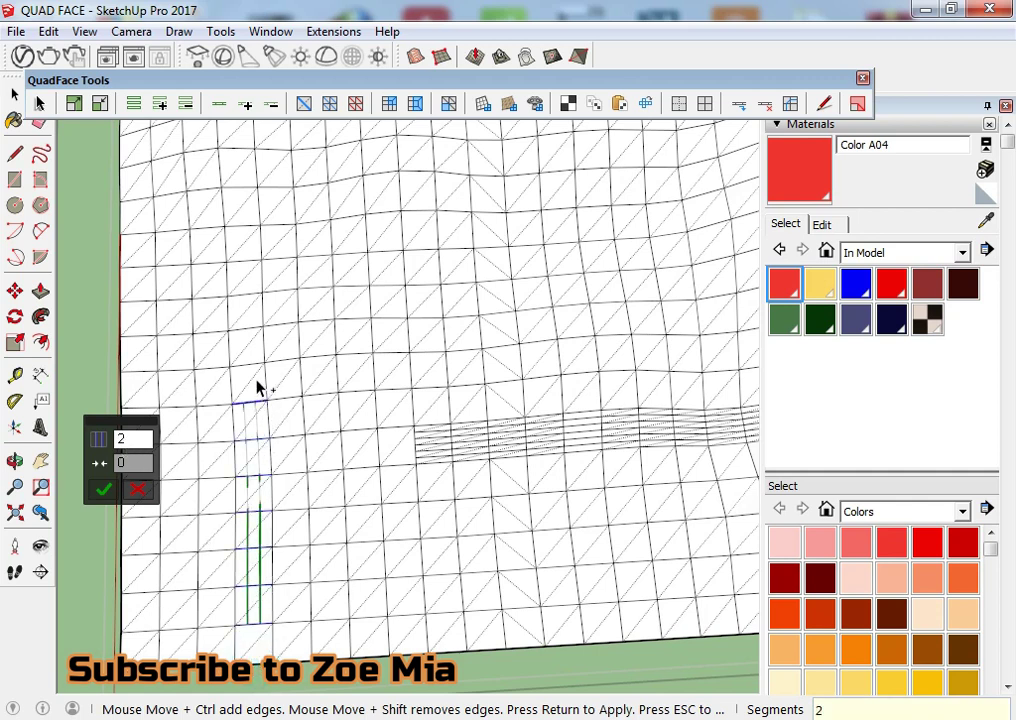
pyautogui.keyDown('ctrl'); pyautogui.moveTo(256, 388); pyautogui.dragTo(455, 380); pyautogui.keyUp('ctrl')
pyautogui.moveTo(491, 383)
pyautogui.keyDown('shift'); pyautogui.mouseDown()
pyautogui.moveTo(336, 381)
pyautogui.moveTo(503, 378)
pyautogui.mouseUp(); pyautogui.keyUp('shift')
pyautogui.keyDown('ctrl'); pyautogui.moveTo(585, 352); pyautogui.dragTo(566, 296); pyautogui.keyUp('ctrl')
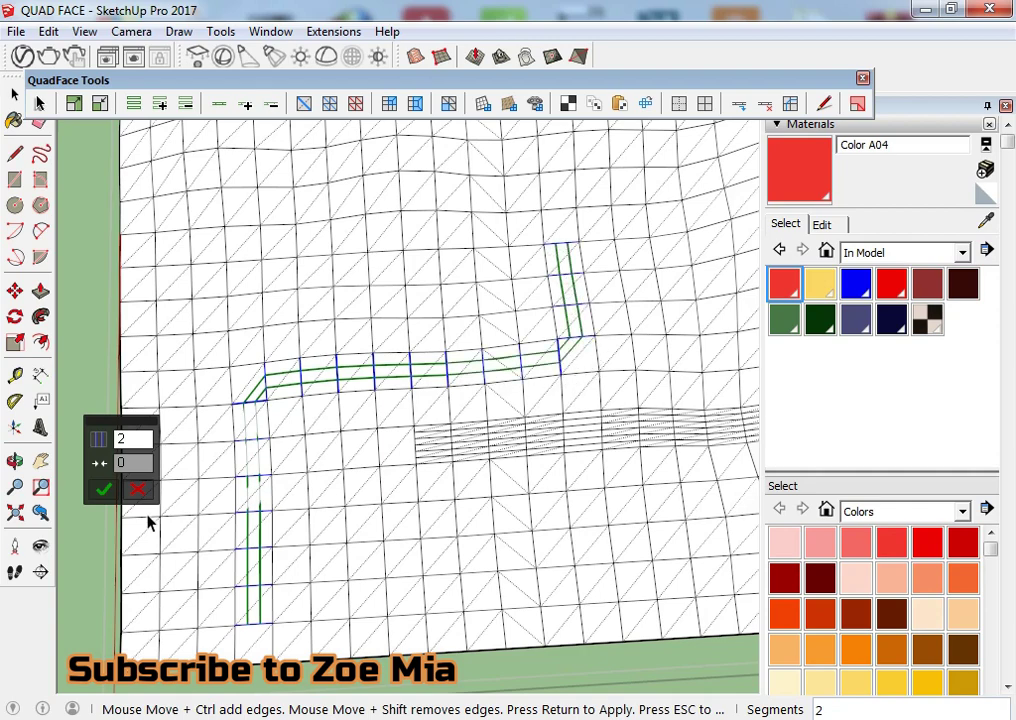
pyautogui.click(103, 489)
pyautogui.moveTo(238, 540)
pyautogui.mouseDown(button='middle')
pyautogui.moveTo(473, 488)
pyautogui.moveTo(338, 468)
pyautogui.mouseUp(button='middle')
pyautogui.scroll(-5, 473, 488)
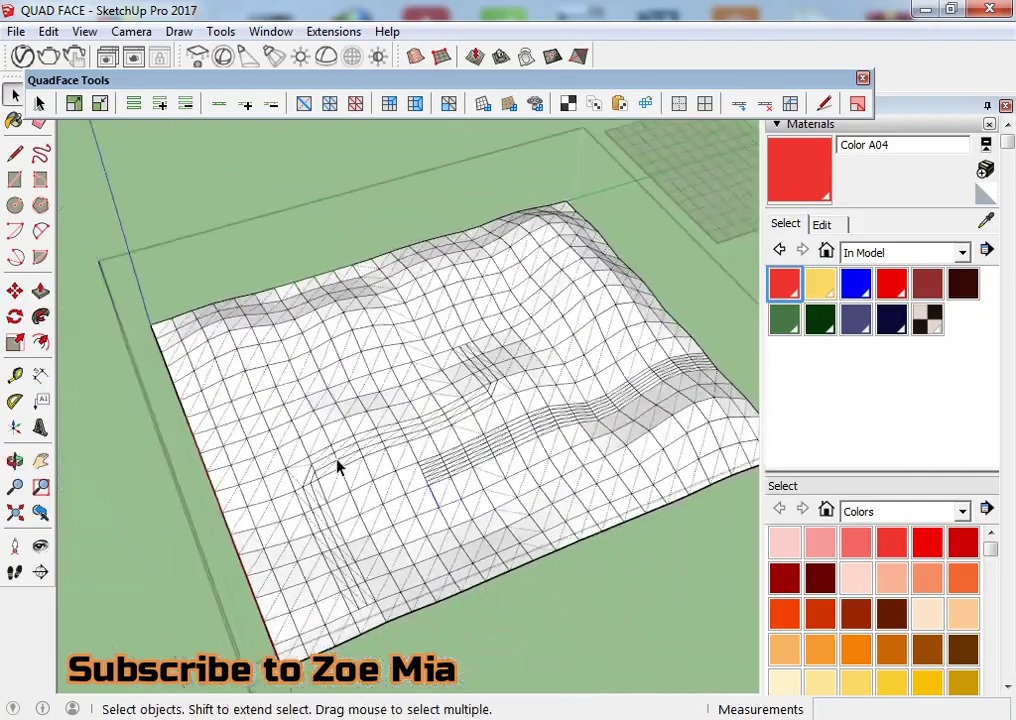
# Step: With the Pencil, draw a first edge across a terrain quad, ending at a mesh vertex
pyautogui.scroll(-5, 337, 464)
pyautogui.moveTo(415, 595); pyautogui.dragTo(415, 584, button='middle')
pyautogui.scroll(5, 272, 320)
pyautogui.scroll(2, 272, 322)
pyautogui.scroll(3, 290, 340)
pyautogui.scroll(3, 272, 405)
pyautogui.scroll(2, 300, 418)
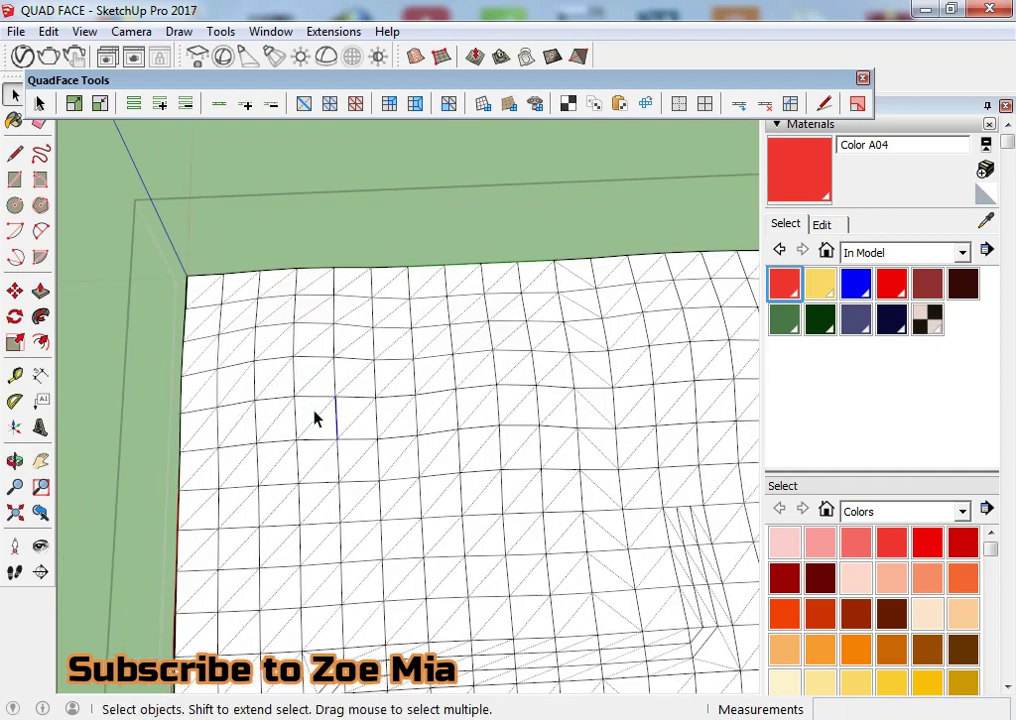
pyautogui.scroll(2, 315, 425)
pyautogui.scroll(-2, 331, 470)
pyautogui.moveTo(250, 512)
pyautogui.mouseDown(button='middle')
pyautogui.moveTo(381, 445)
pyautogui.moveTo(371, 444)
pyautogui.mouseUp(button='middle')
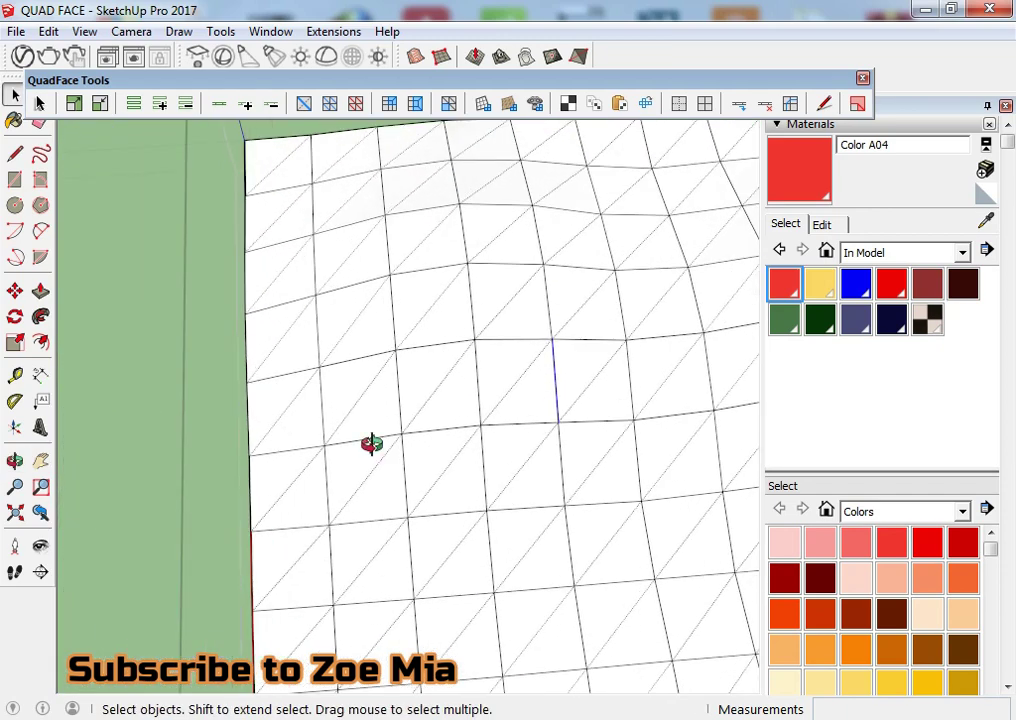
pyautogui.click(824, 103)
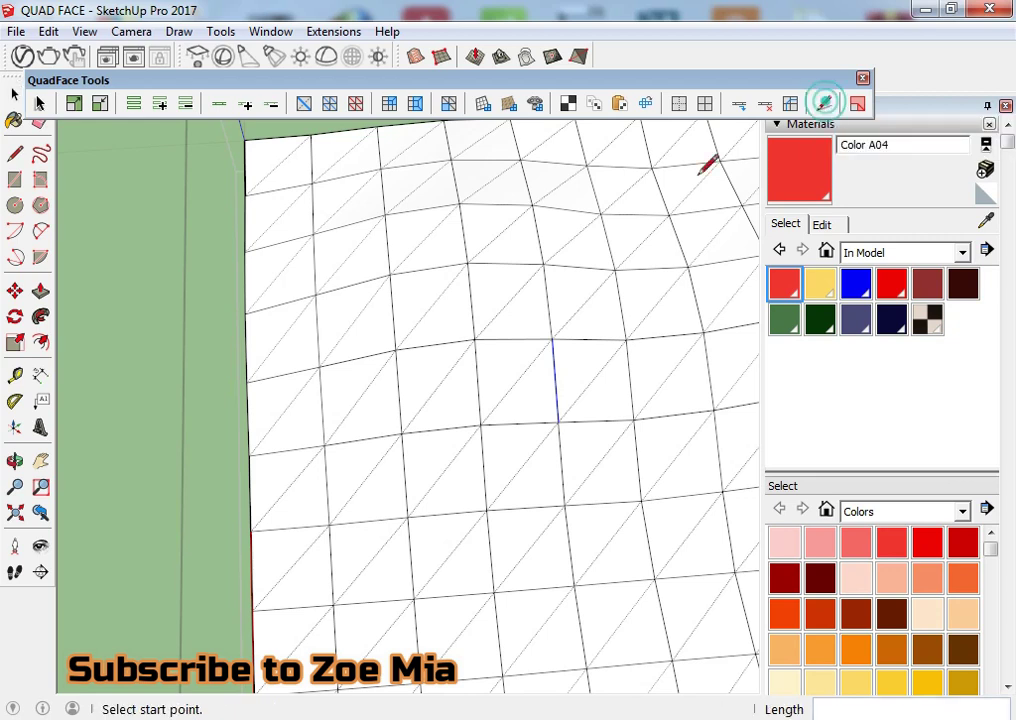
pyautogui.click(253, 416)
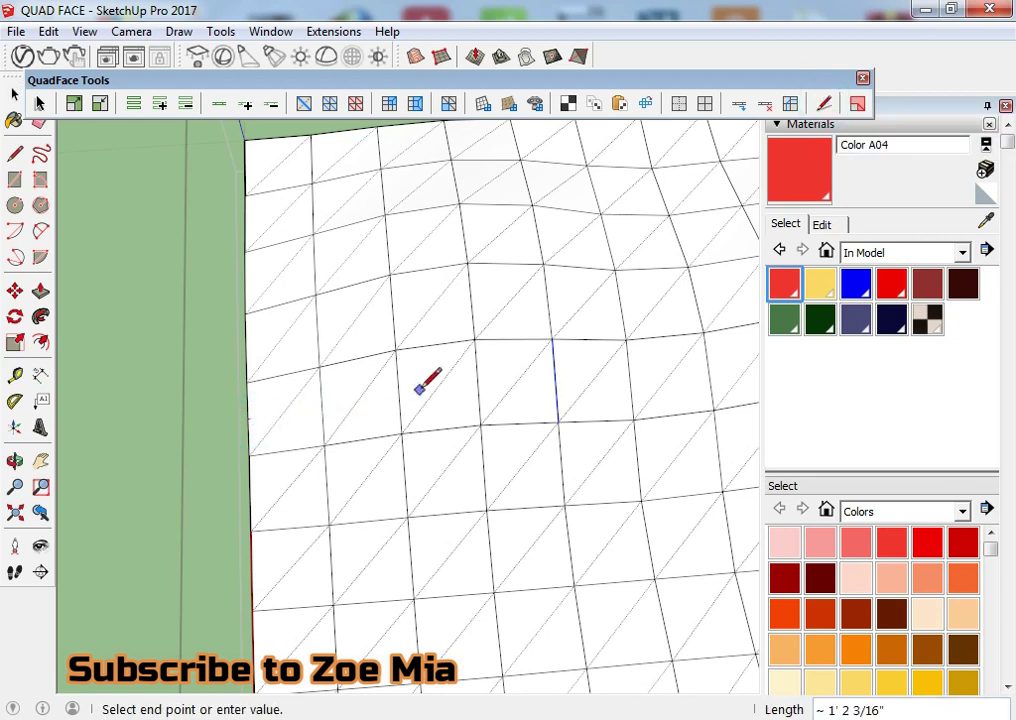
pyautogui.click(321, 405)
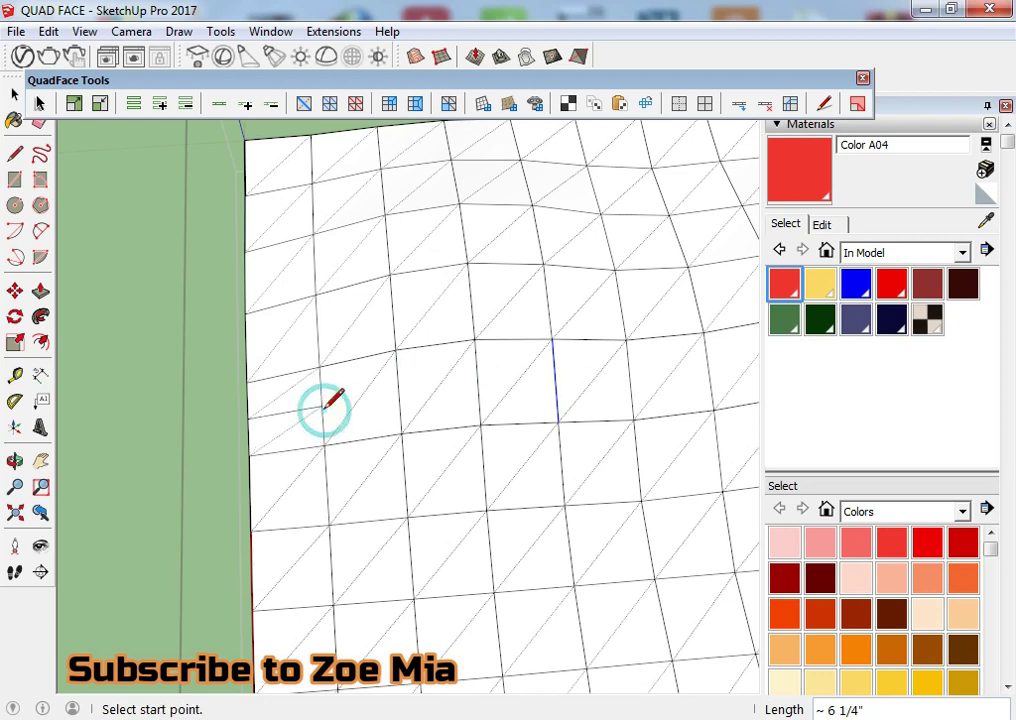
# Step: Draw more short edges across quads, some ending at quad-edge midpoints
pyautogui.click(322, 406)
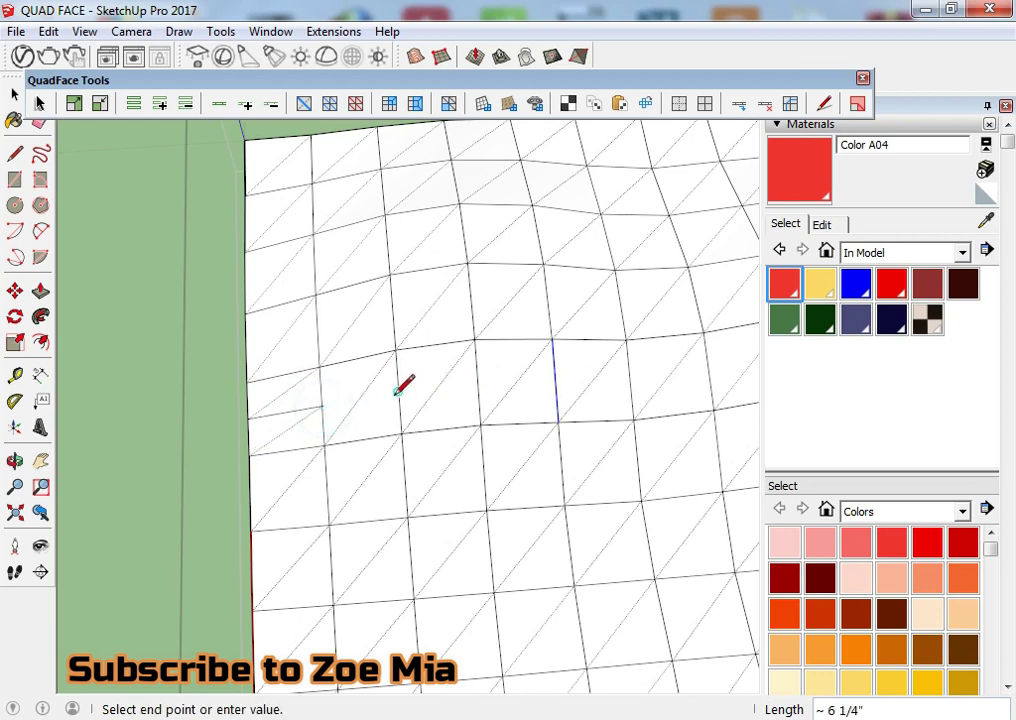
pyautogui.click(398, 393)
pyautogui.scroll(2, 401, 390)
pyautogui.click(401, 389)
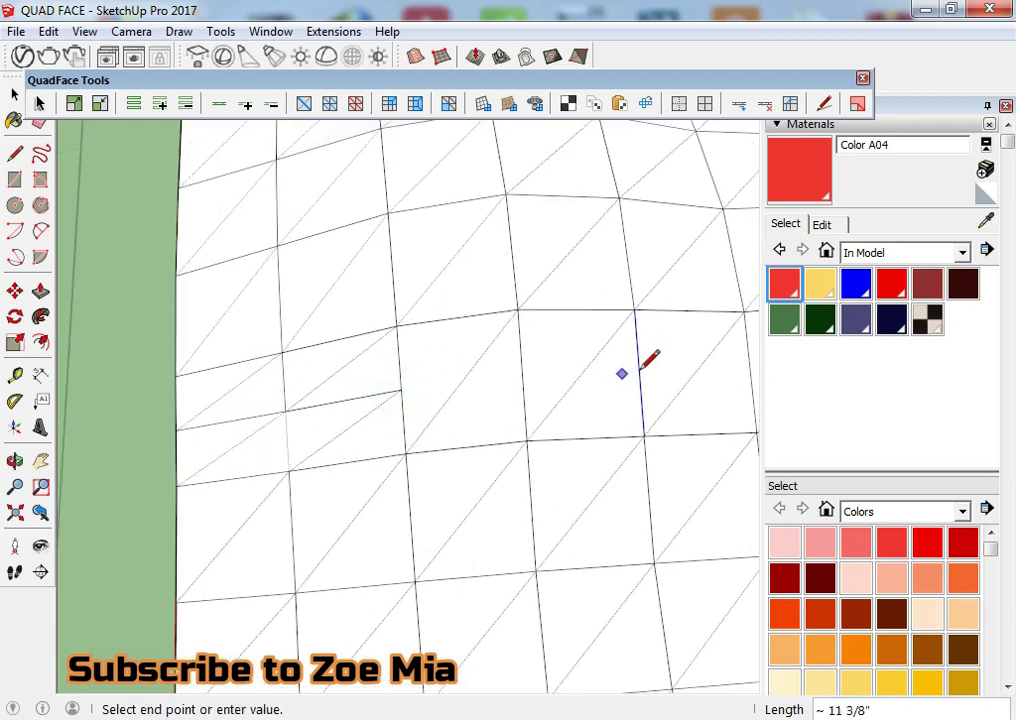
pyautogui.click(399, 388)
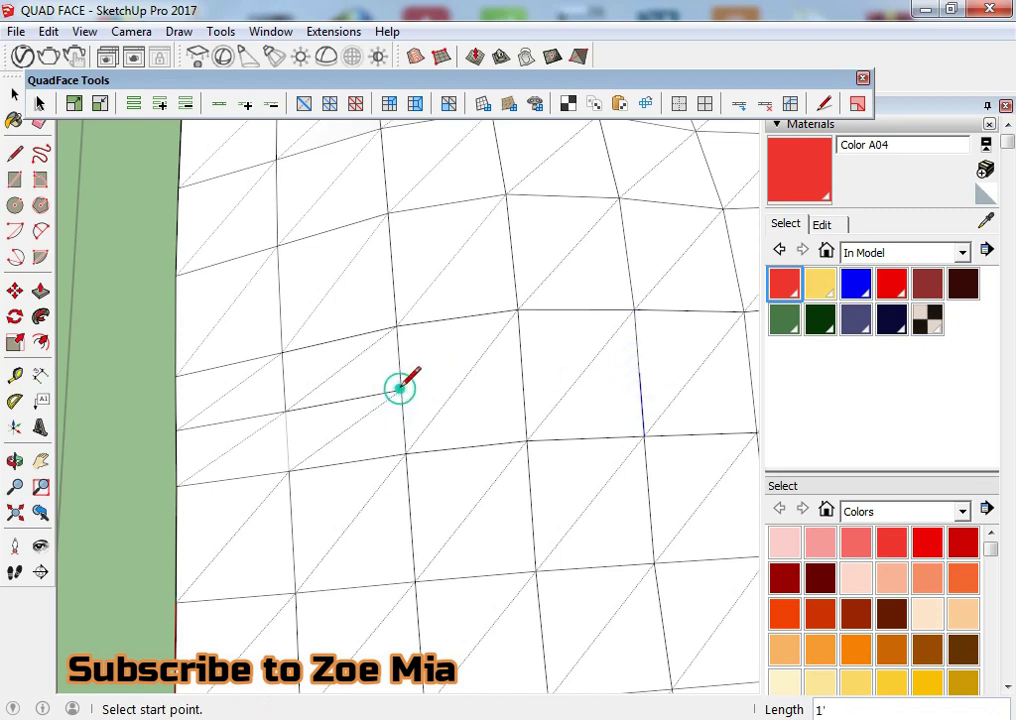
pyautogui.moveTo(399, 388); pyautogui.dragTo(278, 385, button='middle')
pyautogui.click(189, 400)
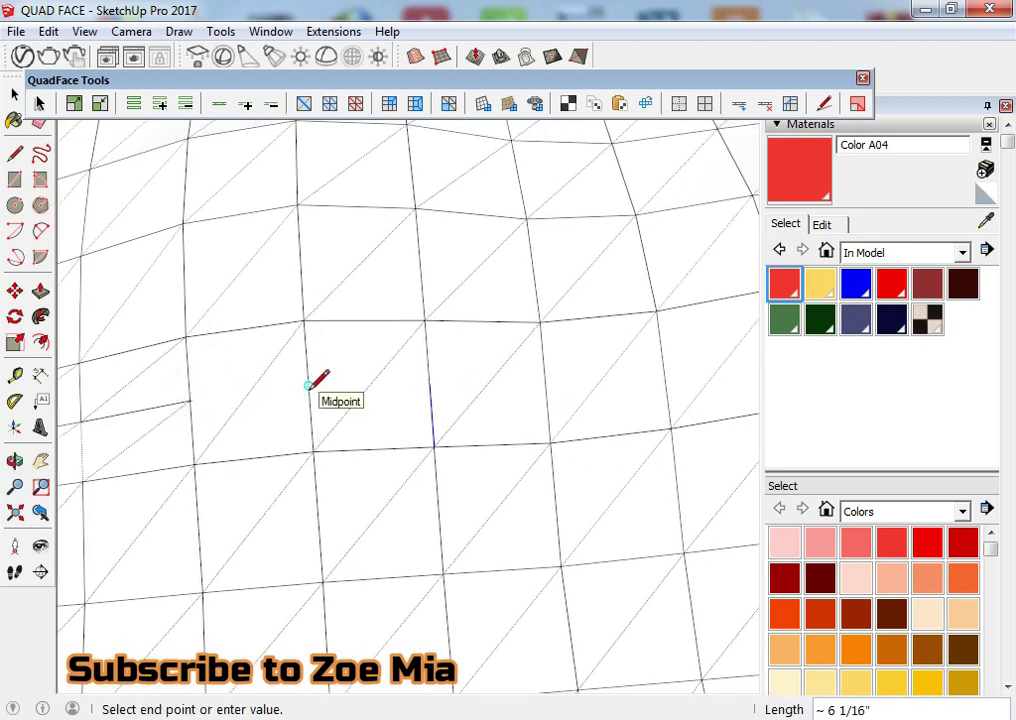
pyautogui.click(308, 387)
pyautogui.click(265, 455)
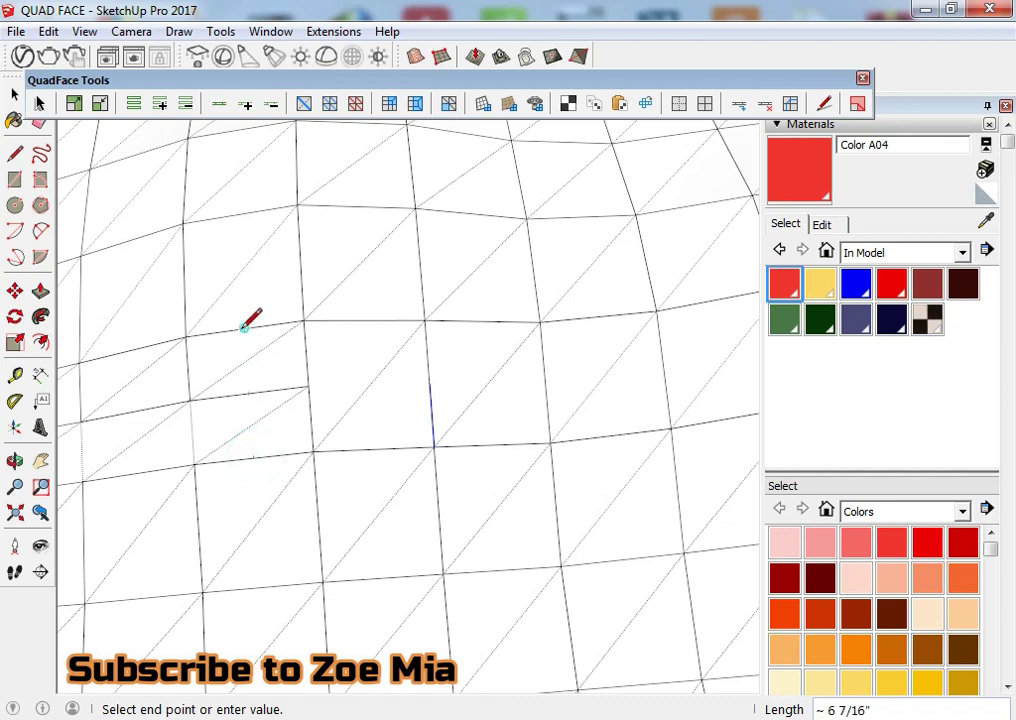
pyautogui.moveTo(249, 347); pyautogui.dragTo(367, 320, button='middle')
pyautogui.click(234, 477)
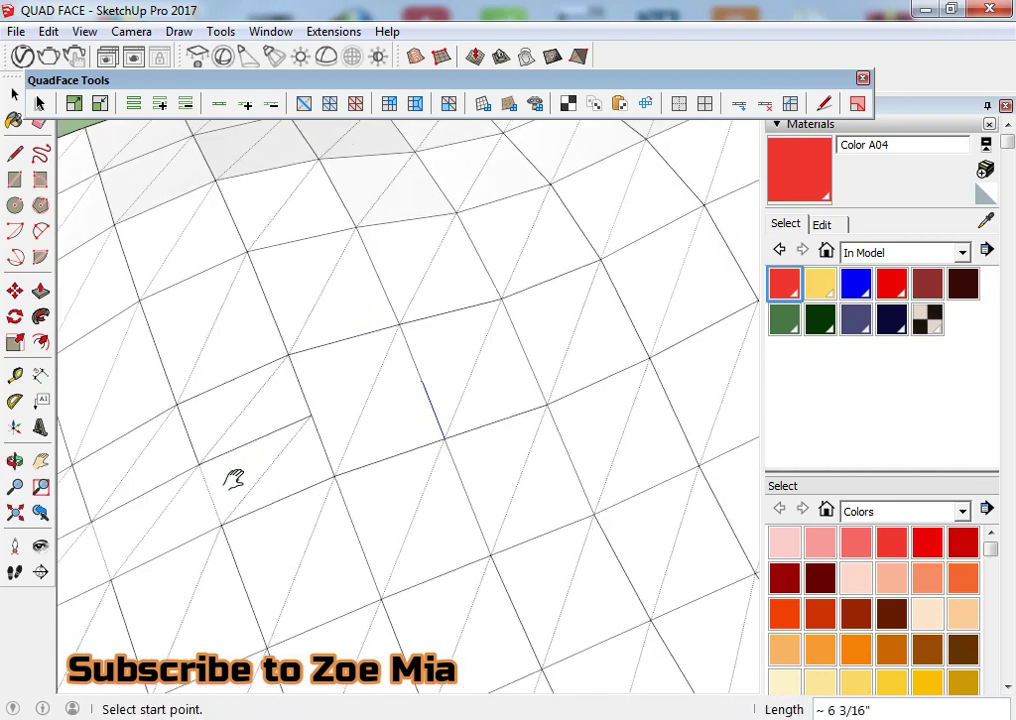
pyautogui.moveTo(234, 477); pyautogui.dragTo(498, 352, button='middle')
pyautogui.click(329, 344)
pyautogui.click(256, 266)
pyautogui.moveTo(268, 379)
pyautogui.mouseDown(button='middle')
pyautogui.moveTo(330, 382)
pyautogui.moveTo(467, 455)
pyautogui.moveTo(346, 396)
pyautogui.mouseUp(button='middle')
# Step: Draw further edges across the next quads, then return to the Select tool
pyautogui.click(319, 391)
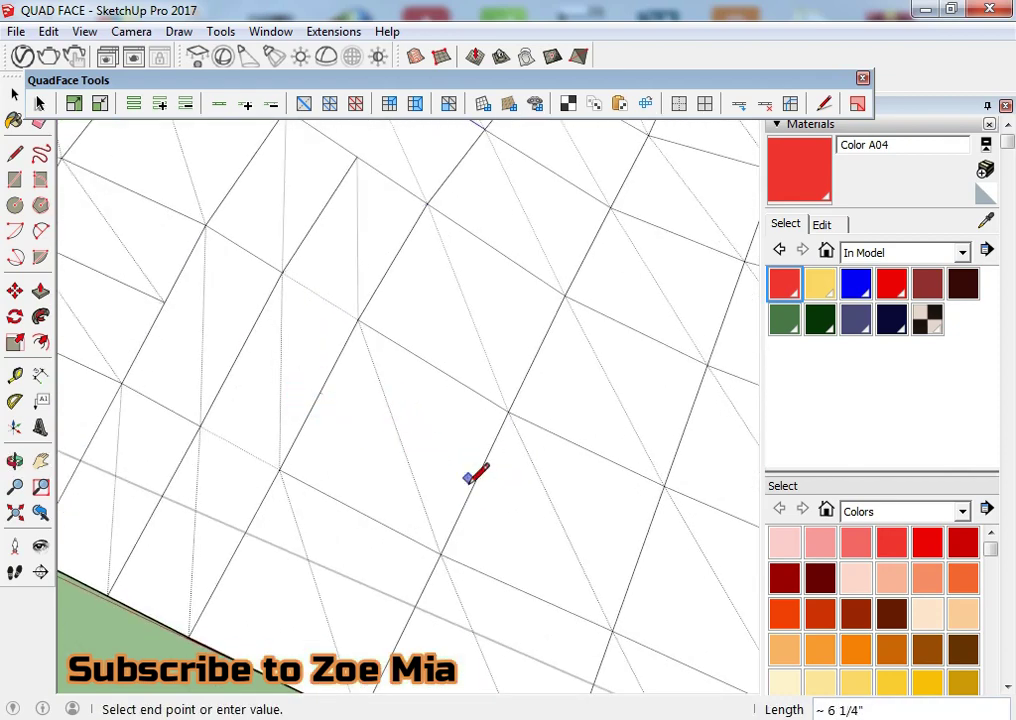
pyautogui.click(475, 479)
pyautogui.moveTo(476, 481)
pyautogui.mouseDown(button='middle')
pyautogui.moveTo(352, 467)
pyautogui.moveTo(352, 476)
pyautogui.moveTo(318, 430)
pyautogui.moveTo(358, 538)
pyautogui.moveTo(304, 474)
pyautogui.mouseUp(button='middle')
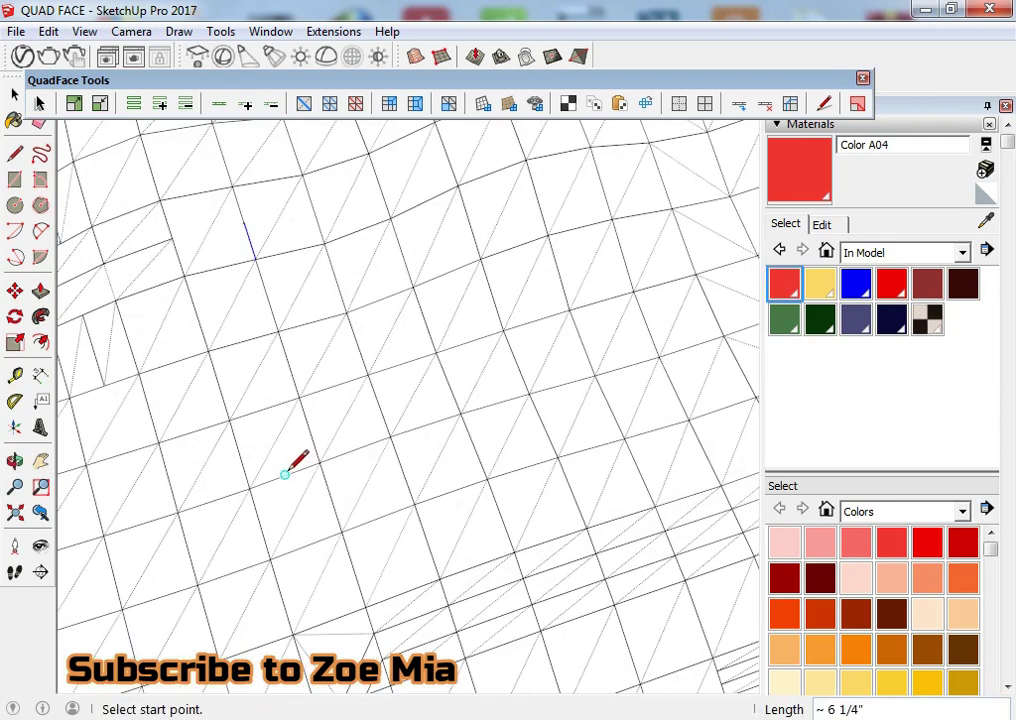
pyautogui.click(285, 474)
pyautogui.scroll(2, 314, 540)
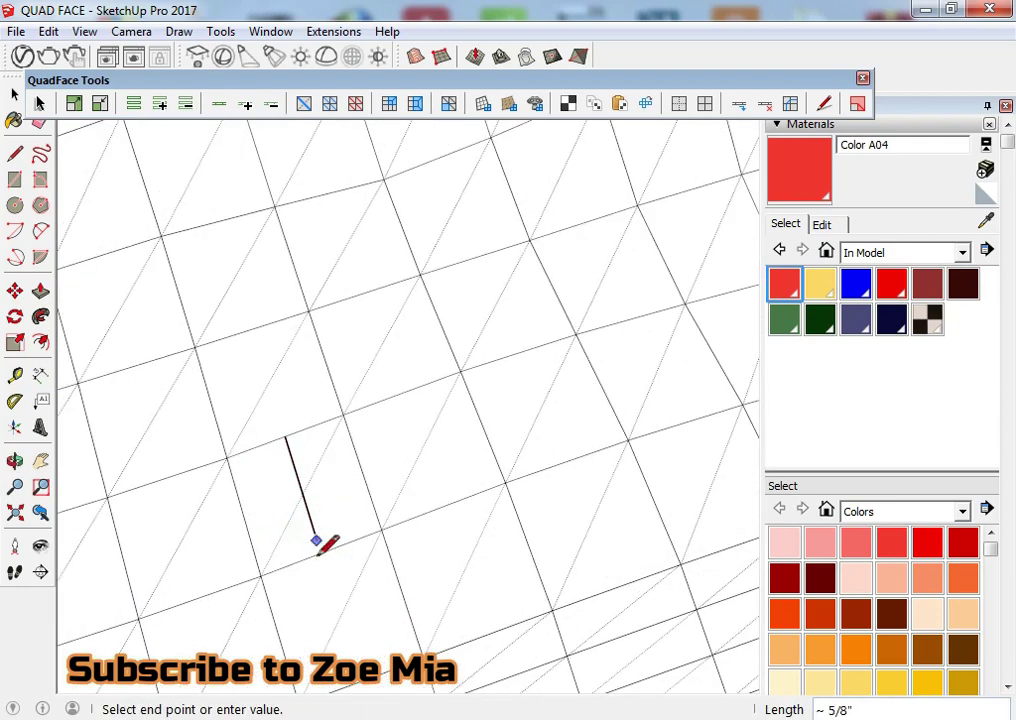
pyautogui.scroll(1, 318, 545)
pyautogui.click(318, 541)
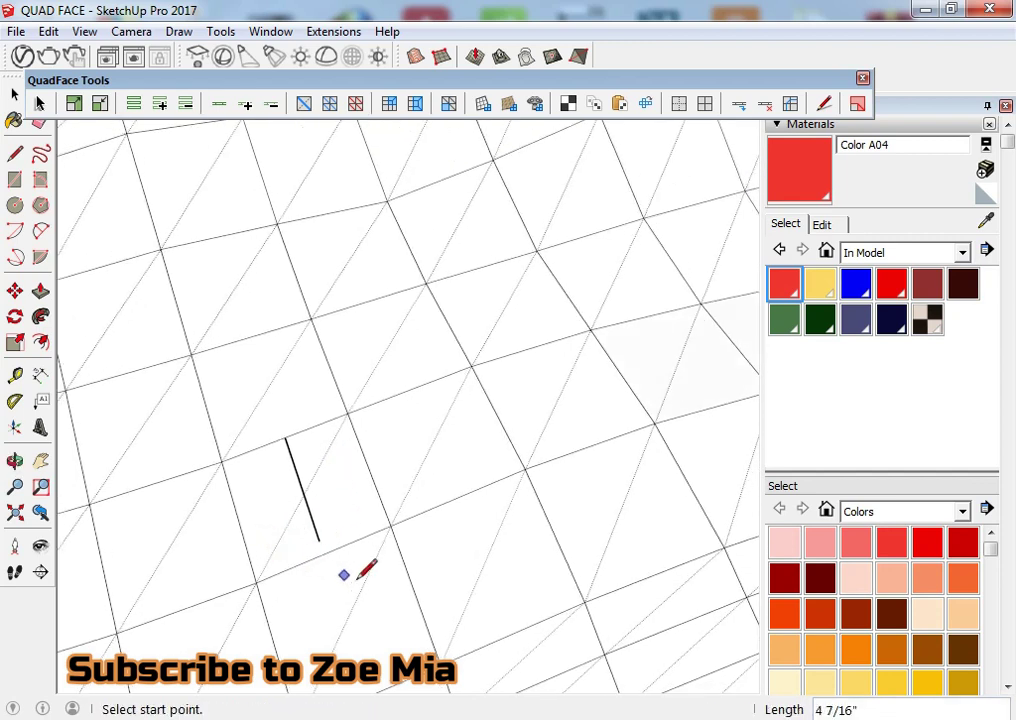
pyautogui.click(321, 549)
pyautogui.click(285, 437)
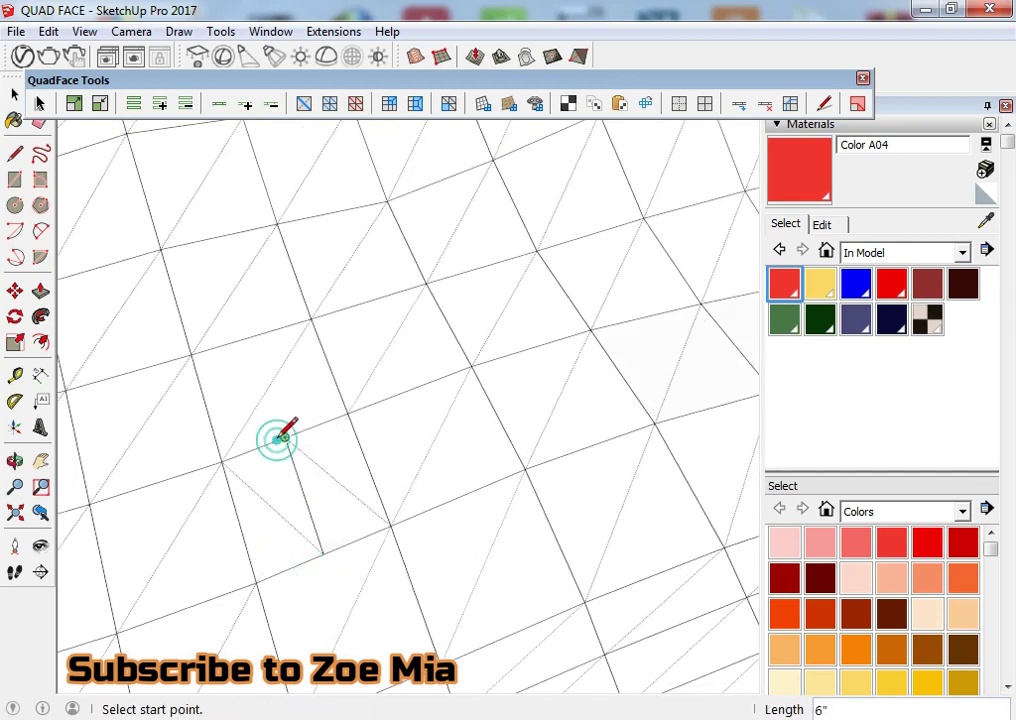
pyautogui.moveTo(352, 527); pyautogui.dragTo(318, 487, button='middle')
pyautogui.click(249, 530)
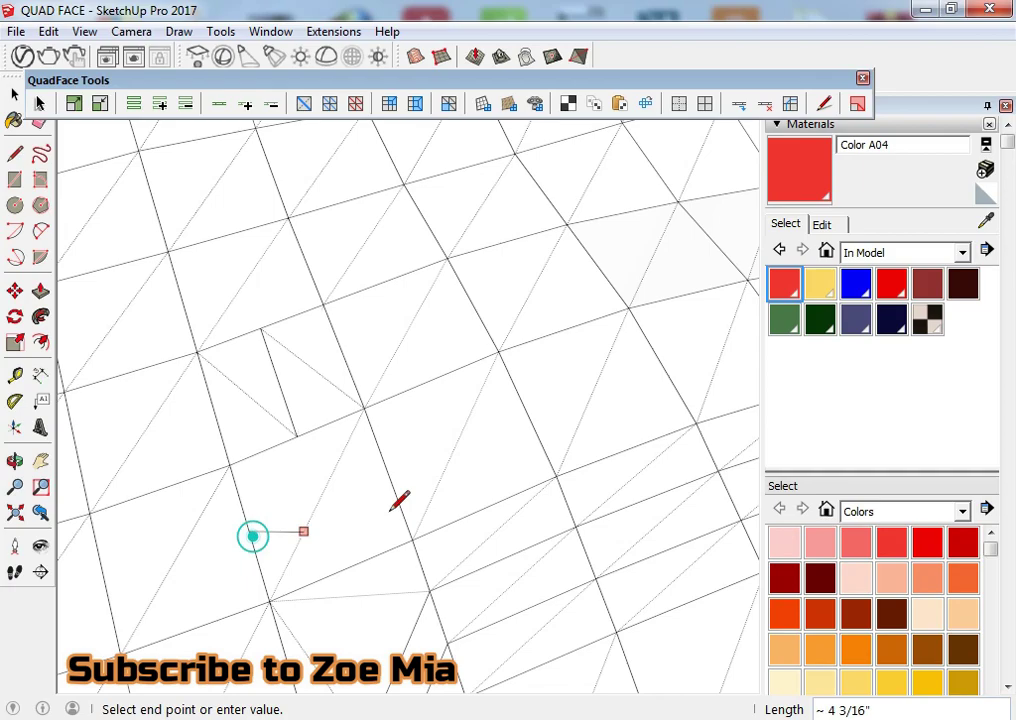
pyautogui.click(390, 481)
pyautogui.scroll(-2, 390, 478)
pyautogui.press('space')
pyautogui.scroll(-3, 389, 476)
pyautogui.scroll(3, 367, 522)
# Step: Move the left wire mesh group further left along the red axis
pyautogui.moveTo(352, 500)
pyautogui.mouseDown(button='middle')
pyautogui.moveTo(390, 482)
pyautogui.moveTo(415, 524)
pyautogui.moveTo(329, 499)
pyautogui.moveTo(472, 413)
pyautogui.moveTo(447, 476)
pyautogui.mouseUp(button='middle')
pyautogui.scroll(-5, 390, 482)
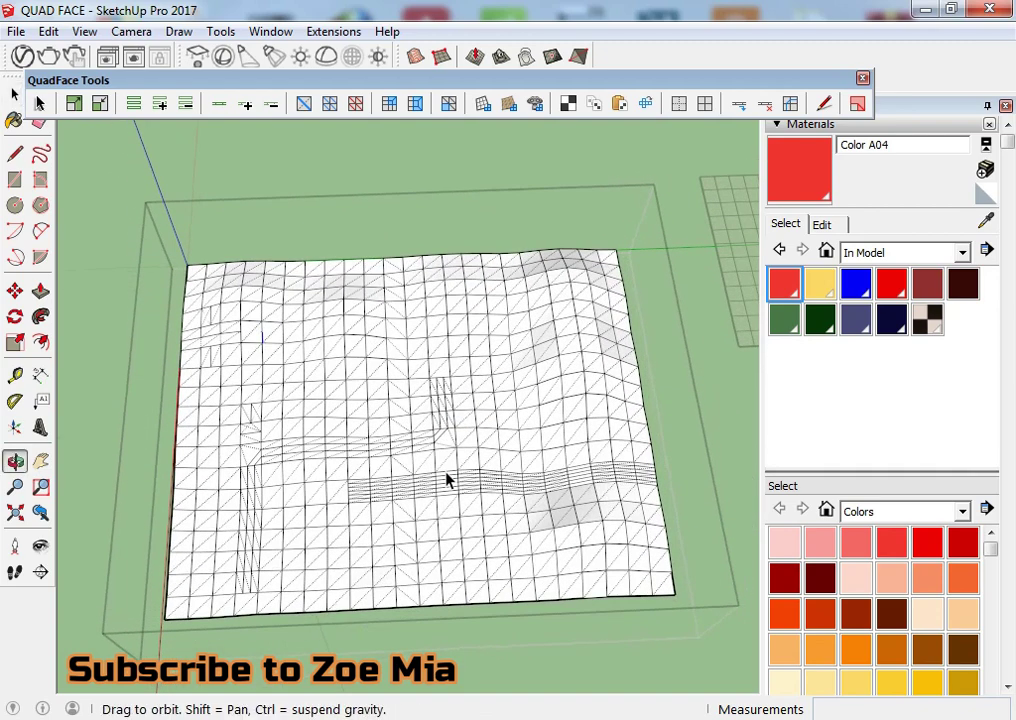
pyautogui.scroll(-3, 410, 431)
pyautogui.moveTo(410, 431)
pyautogui.mouseDown(button='middle')
pyautogui.moveTo(288, 460)
pyautogui.moveTo(497, 459)
pyautogui.mouseUp(button='middle')
pyautogui.scroll(3, 327, 483)
pyautogui.scroll(2, 333, 530)
pyautogui.scroll(3, 355, 510)
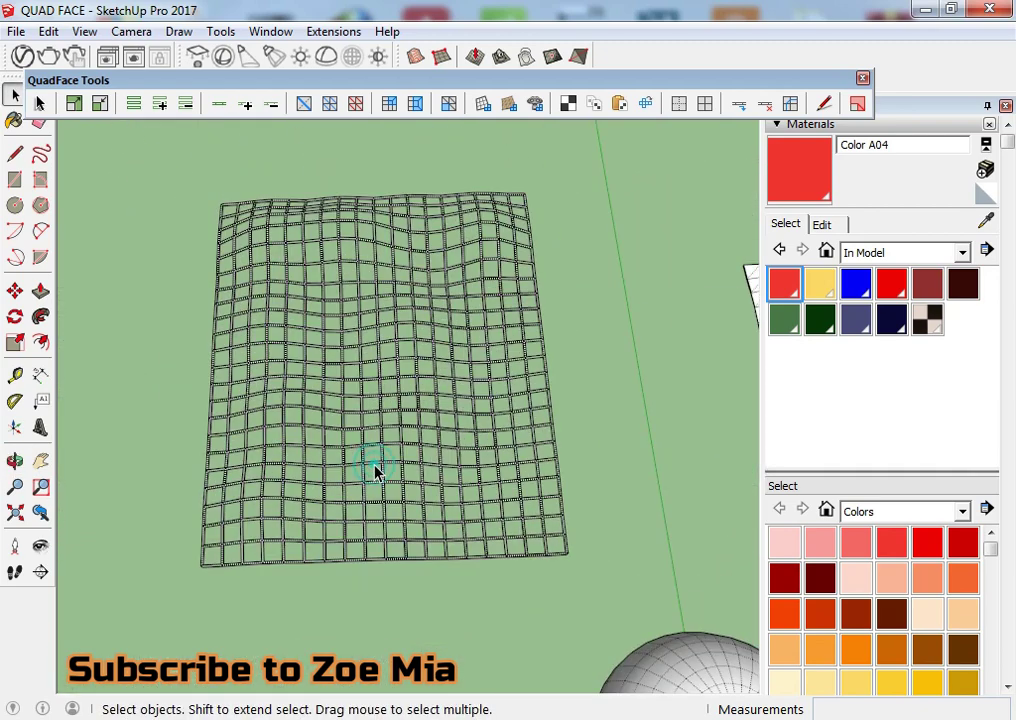
pyautogui.scroll(-2, 380, 470)
pyautogui.click(383, 472)
pyautogui.scroll(3, 385, 472)
pyautogui.scroll(-3, 400, 460)
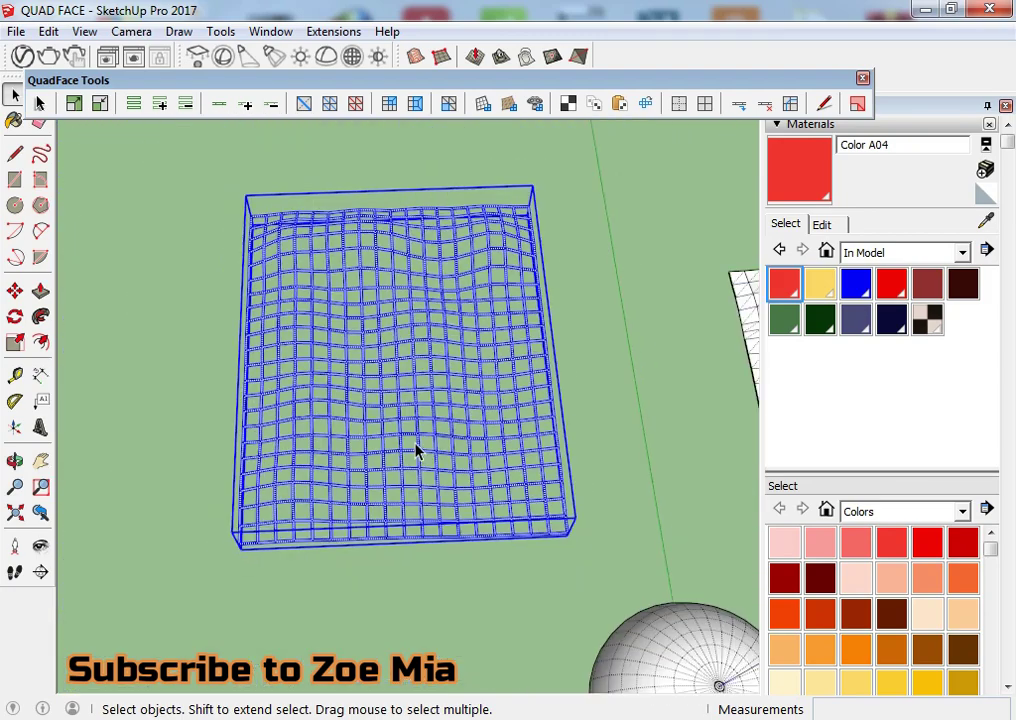
pyautogui.scroll(-3, 417, 450)
pyautogui.press('m')
pyautogui.click(460, 524)
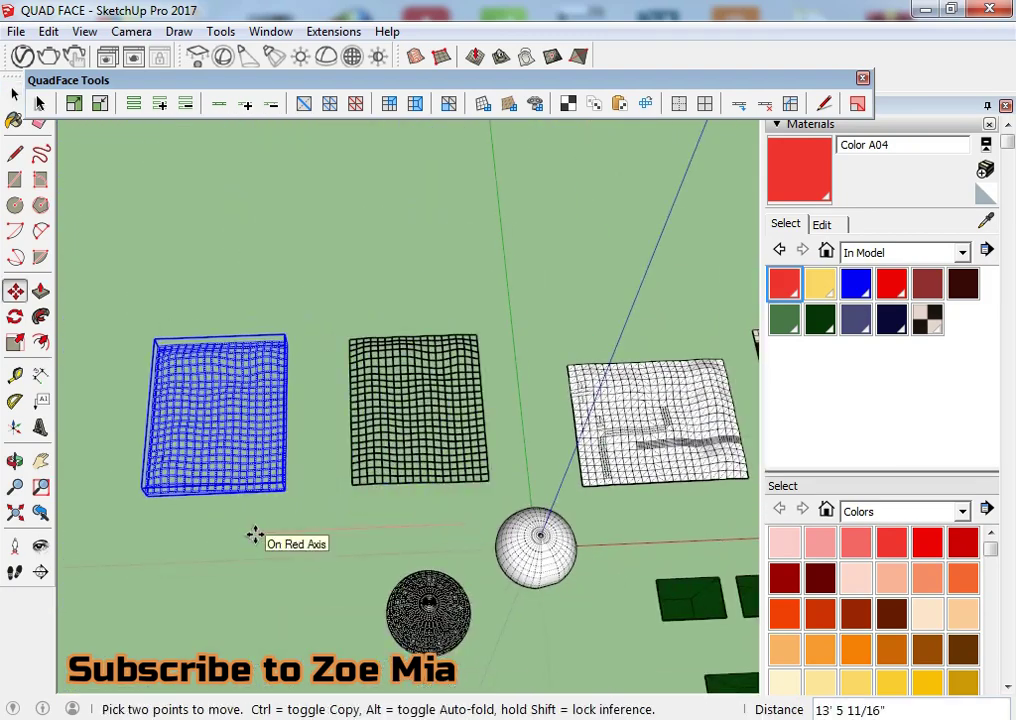
pyautogui.click(255, 535)
pyautogui.press('space')
pyautogui.scroll(3, 432, 412)
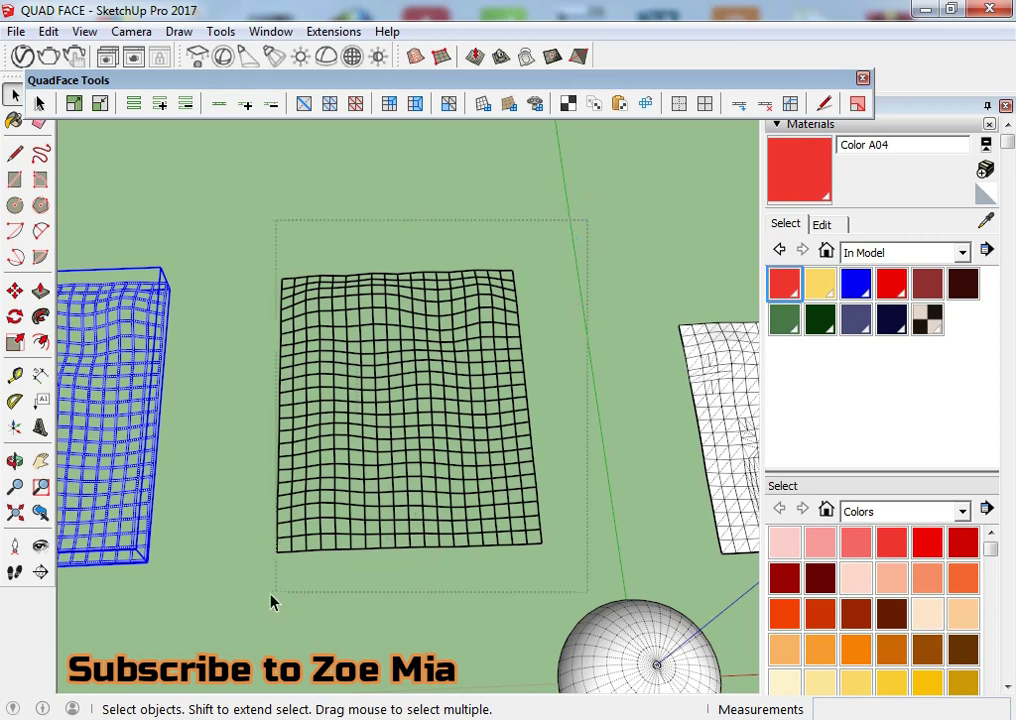
# Step: Convert the middle wireframe grid into quads with Wireframe to Quads, then select the result
pyautogui.click(308, 517)
pyautogui.scroll(2, 408, 383)
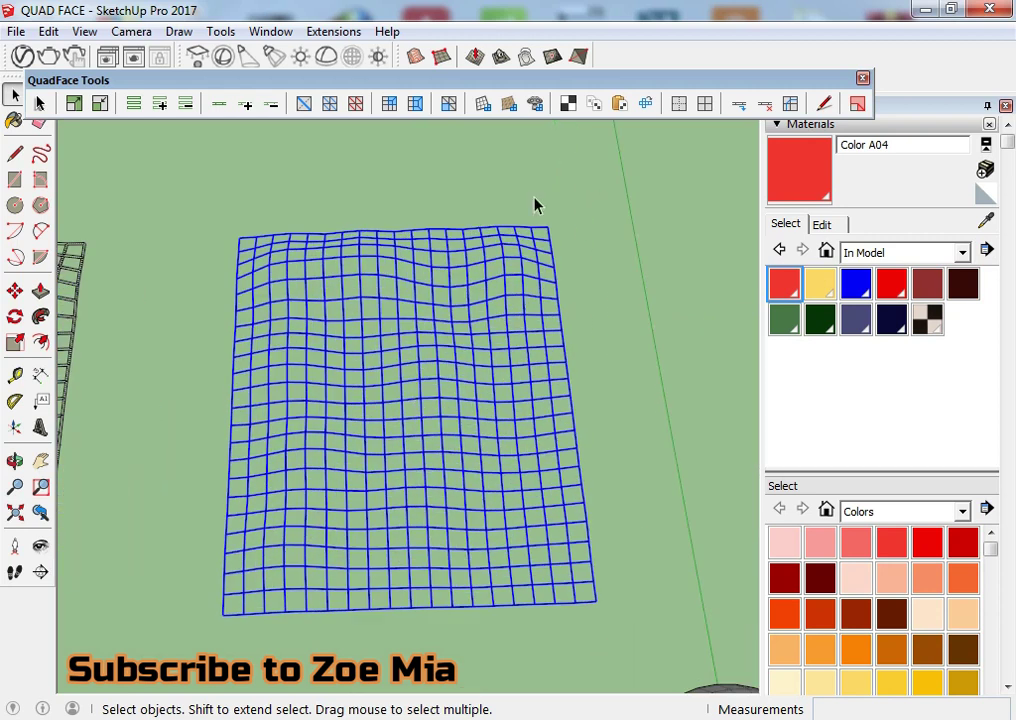
pyautogui.click(482, 106)
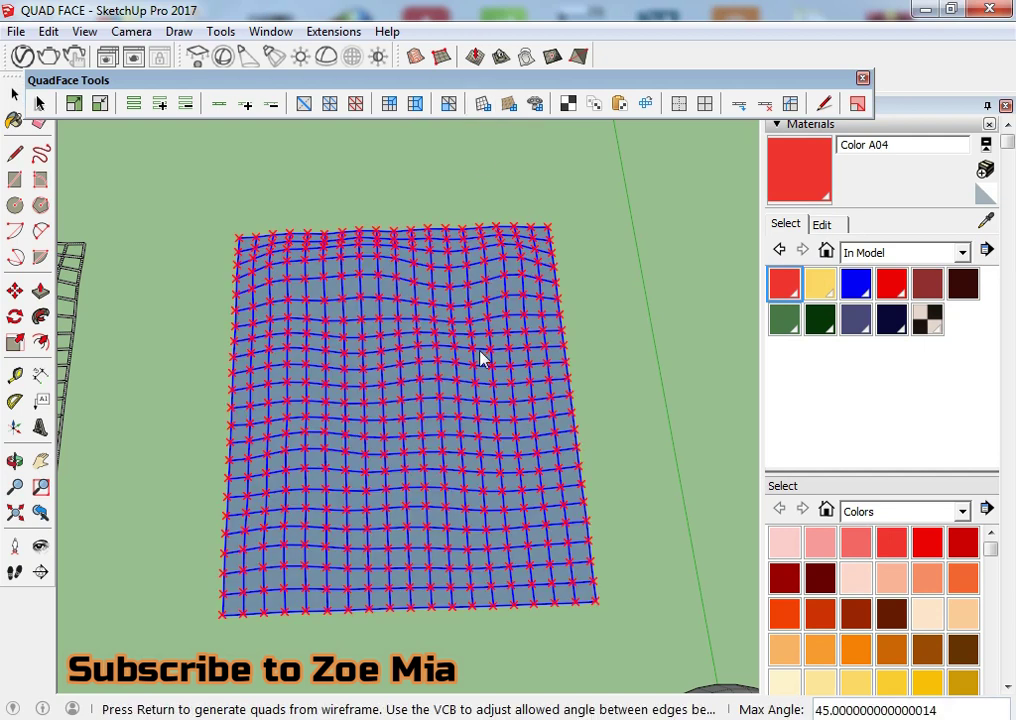
pyautogui.press('Return')
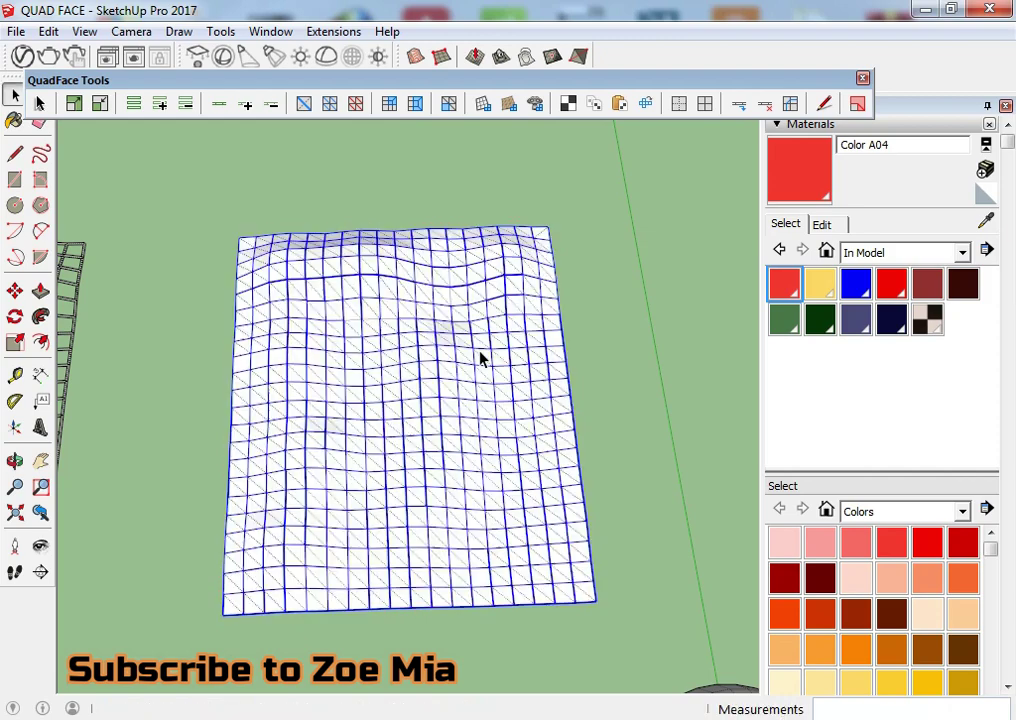
pyautogui.scroll(2, 265, 480)
pyautogui.moveTo(130, 386); pyautogui.dragTo(669, 249, button='middle')
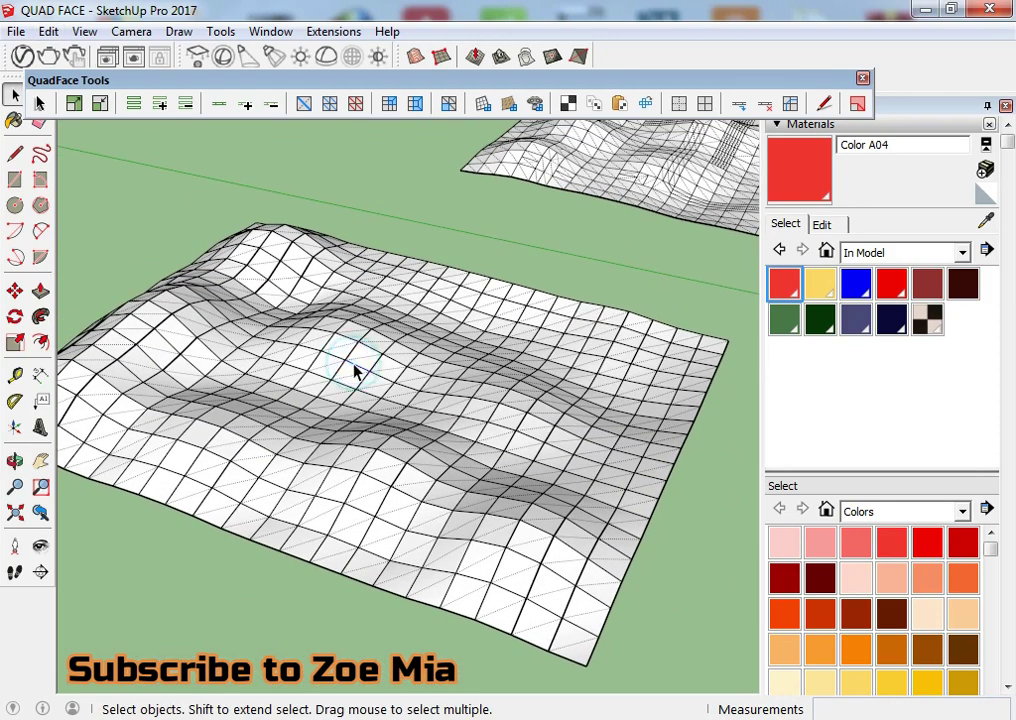
pyautogui.moveTo(399, 370)
pyautogui.mouseDown(button='middle')
pyautogui.moveTo(220, 472)
pyautogui.moveTo(333, 342)
pyautogui.mouseUp(button='middle')
pyautogui.scroll(-3, 333, 342)
pyautogui.moveTo(200, 202); pyautogui.dragTo(528, 500)
# Step: Unsmooth the new quad mesh edges and clear the selection
pyautogui.click(699, 108)
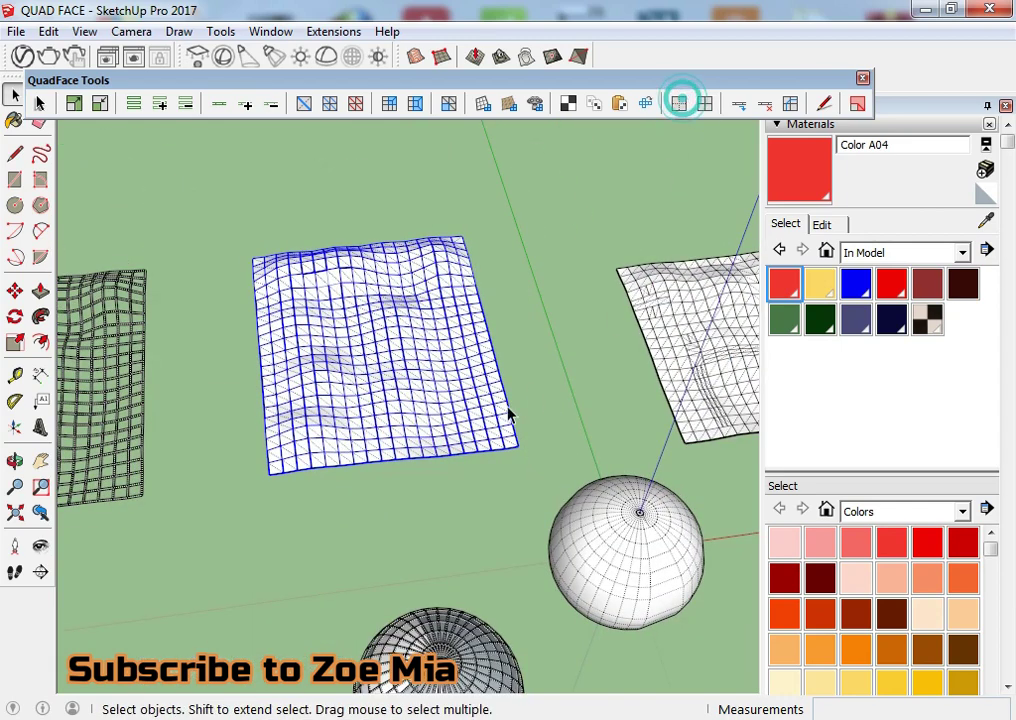
pyautogui.click(541, 365)
pyautogui.scroll(5, 454, 374)
pyautogui.scroll(3, 430, 395)
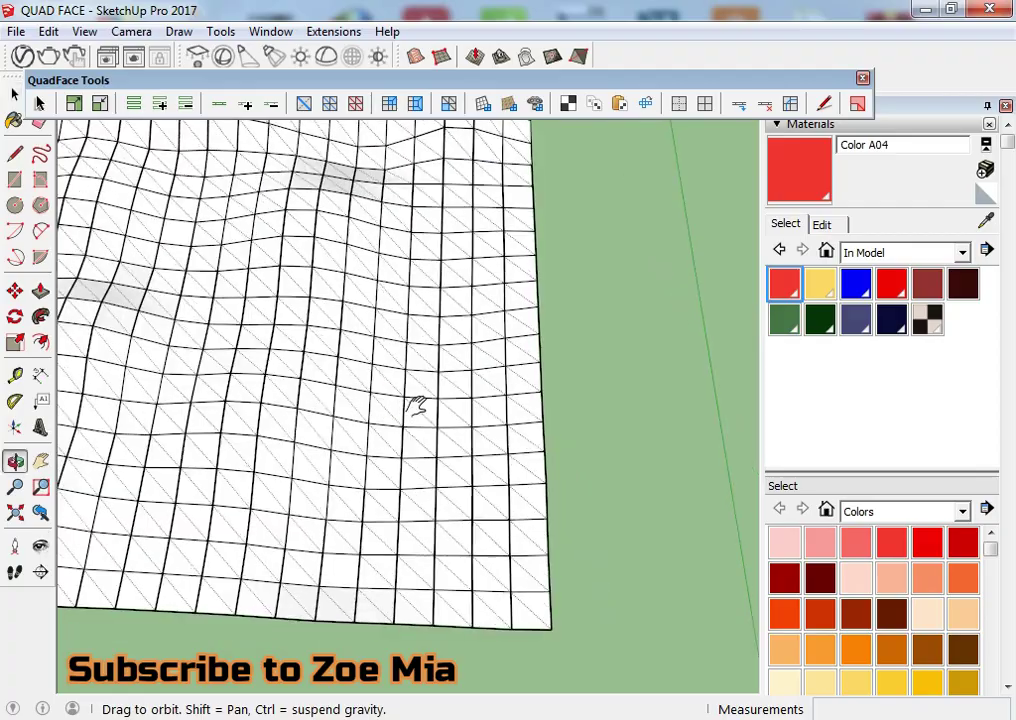
pyautogui.scroll(3, 440, 415)
pyautogui.scroll(-5, 452, 411)
pyautogui.moveTo(454, 415)
pyautogui.mouseDown(button='middle')
pyautogui.moveTo(438, 410)
pyautogui.moveTo(447, 465)
pyautogui.moveTo(432, 210)
pyautogui.moveTo(478, 503)
pyautogui.moveTo(556, 358)
pyautogui.moveTo(489, 577)
pyautogui.moveTo(431, 392)
pyautogui.moveTo(503, 469)
pyautogui.moveTo(591, 444)
pyautogui.moveTo(318, 124)
pyautogui.moveTo(272, 465)
pyautogui.moveTo(363, 517)
pyautogui.moveTo(325, 493)
pyautogui.moveTo(340, 442)
pyautogui.moveTo(388, 523)
pyautogui.moveTo(492, 163)
pyautogui.mouseUp(button='middle')
pyautogui.scroll(3, 336, 478)
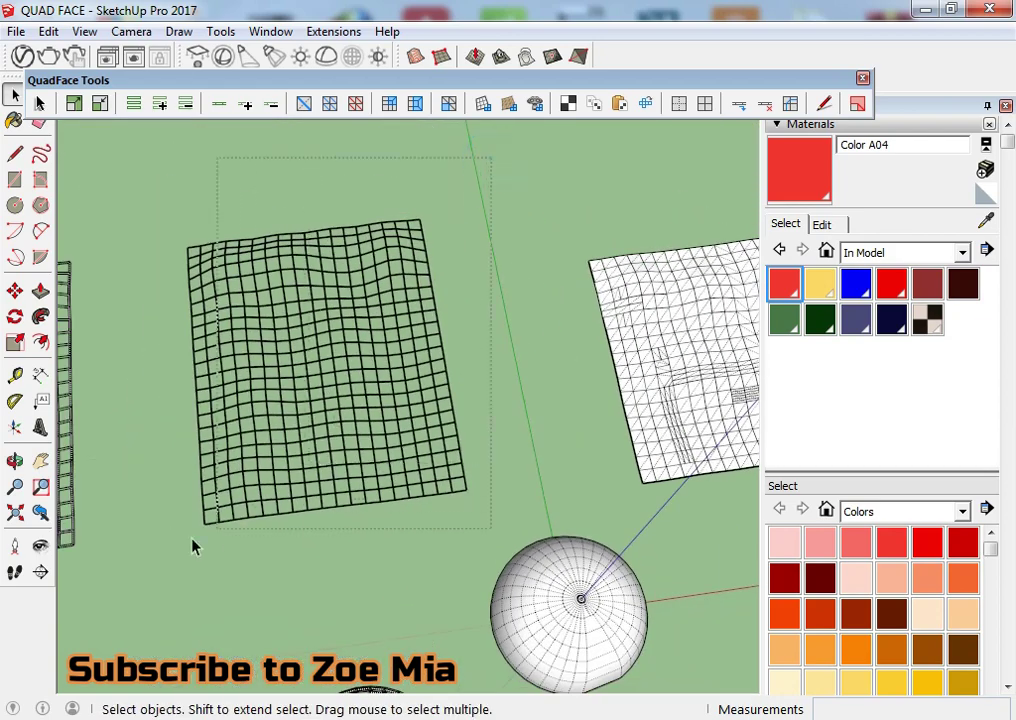
# Step: Select the entire wavy wireframe grid and group it with Make Group
pyautogui.tripleClick(231, 484)
pyautogui.rightClick(231, 484)
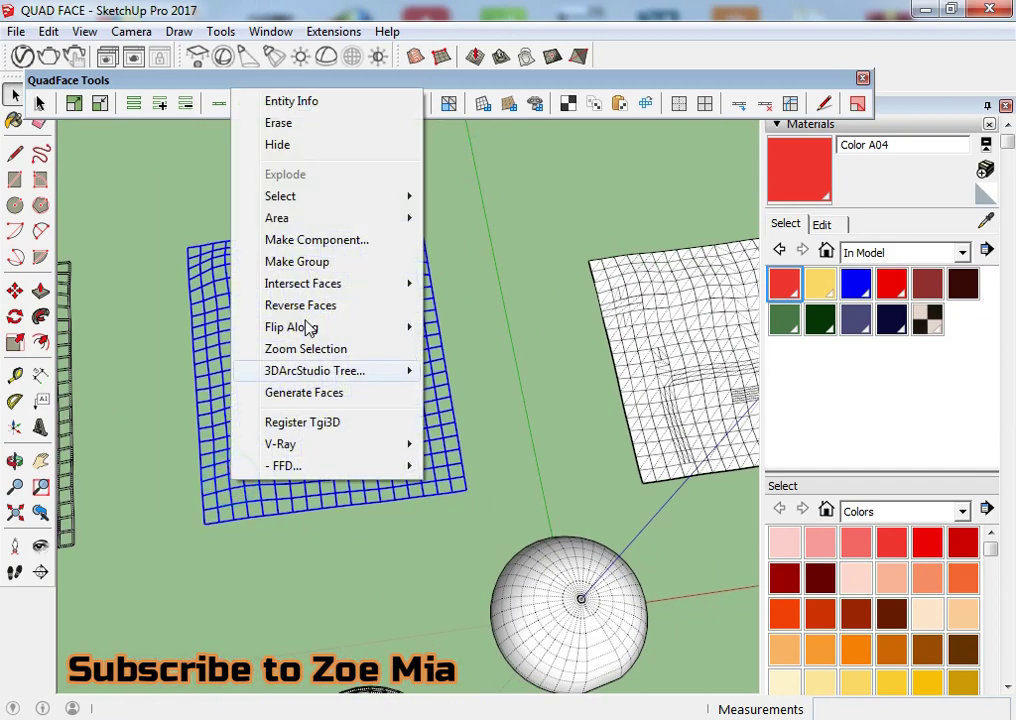
pyautogui.click(336, 268)
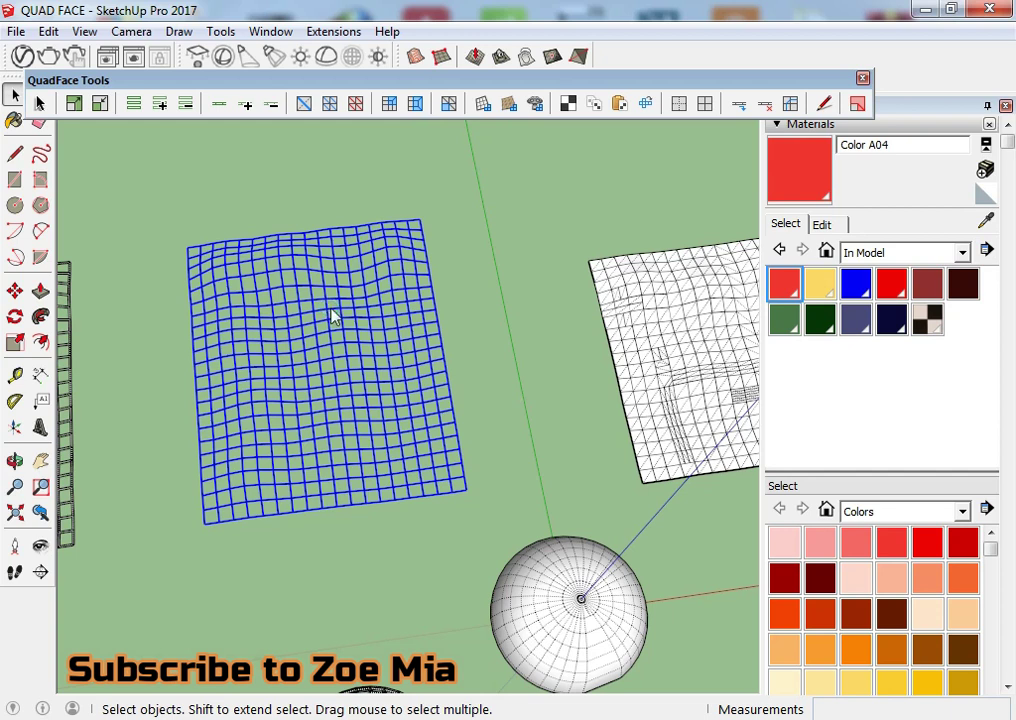
# Step: Inside the grid group, convert the wireframe grid into a quad mesh
pyautogui.doubleClick(333, 316)
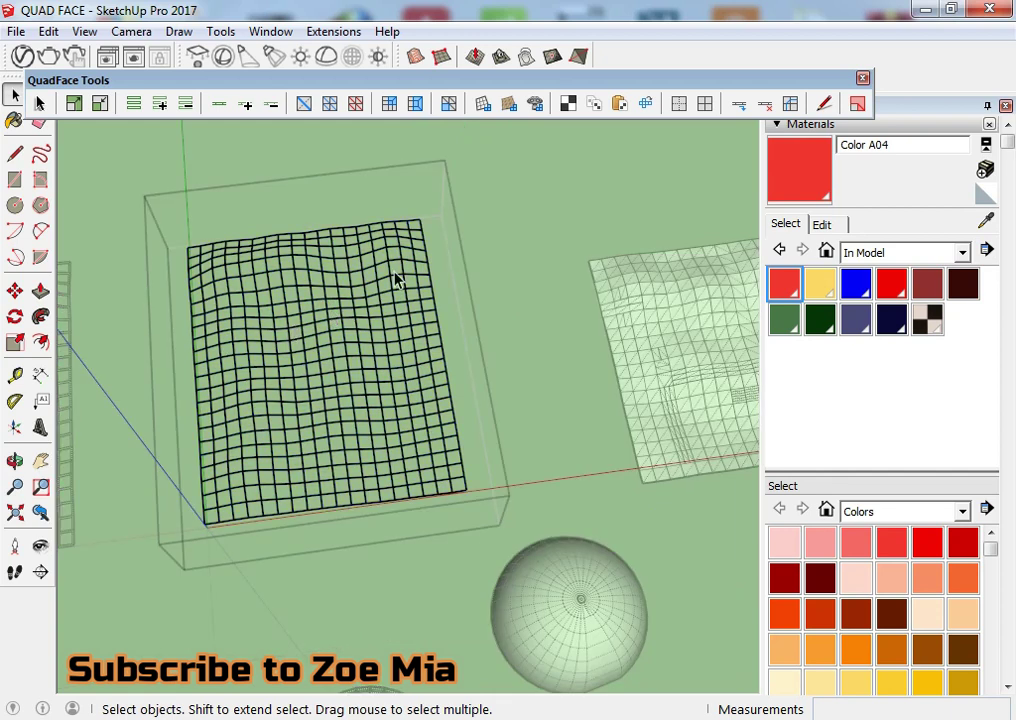
pyautogui.tripleClick(398, 338)
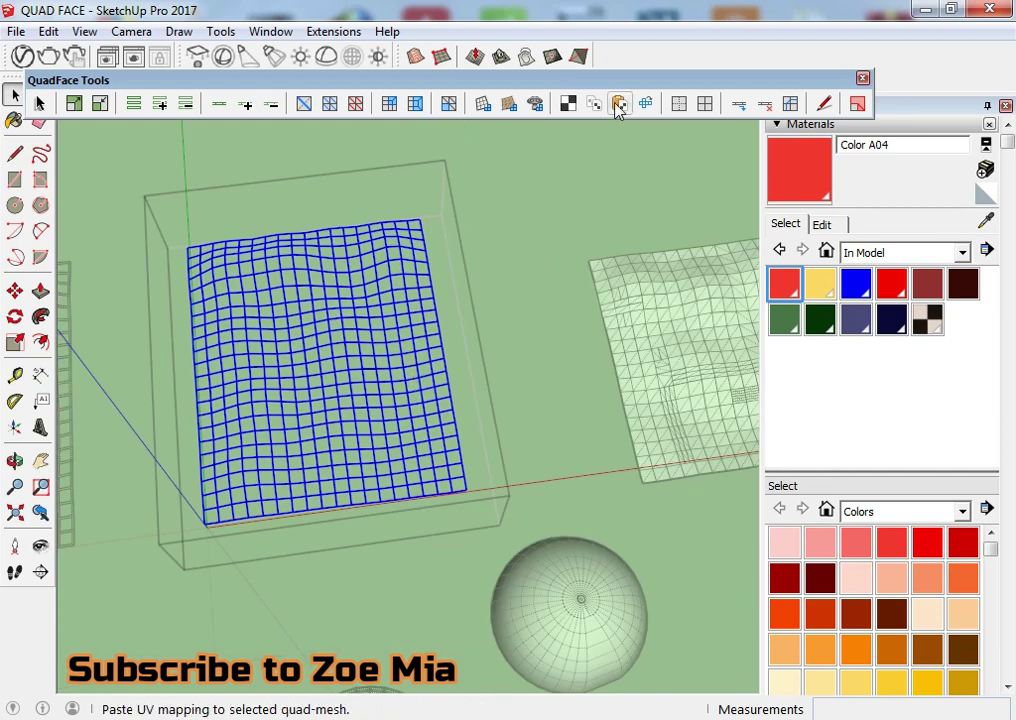
pyautogui.click(482, 105)
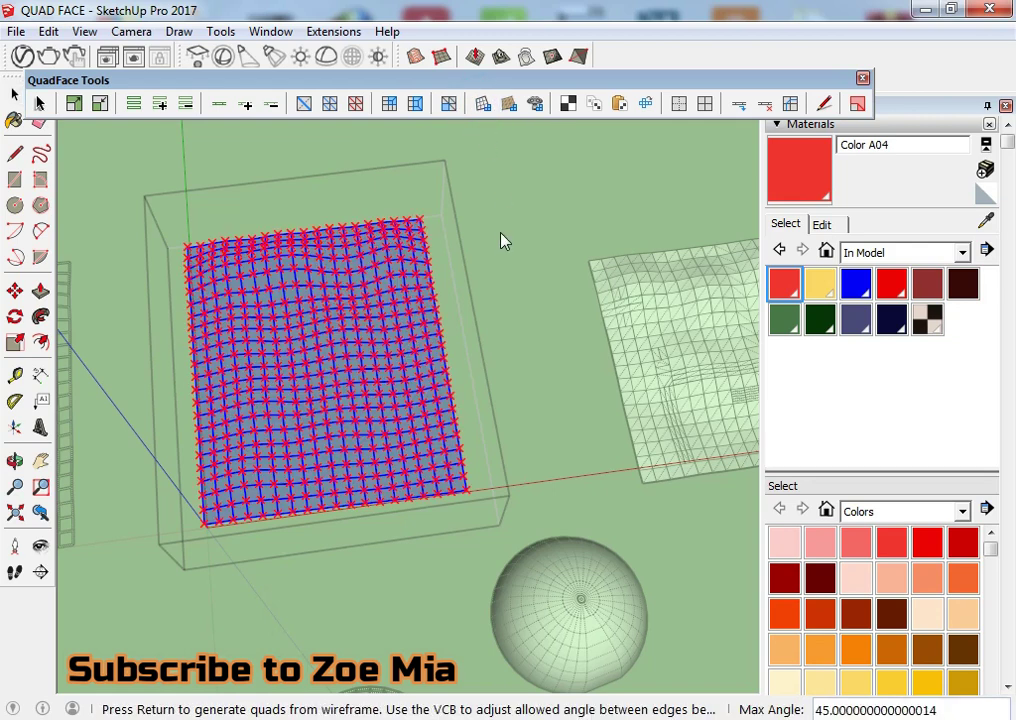
pyautogui.press('Return')
pyautogui.scroll(3, 225, 457)
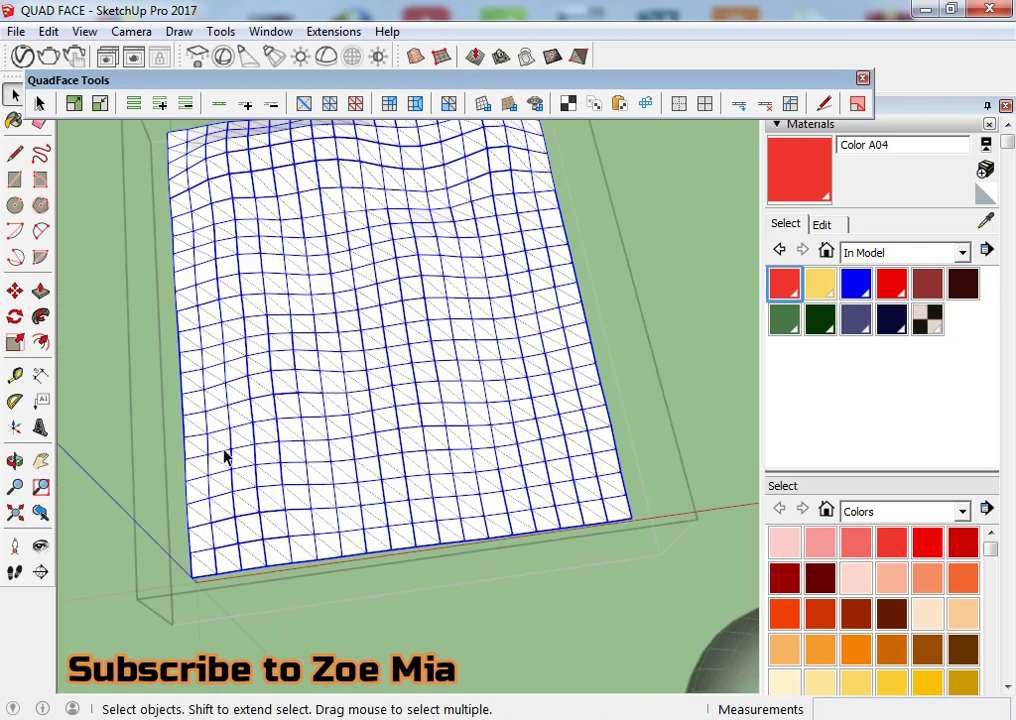
pyautogui.scroll(3, 225, 457)
pyautogui.scroll(2, 281, 451)
pyautogui.scroll(2, 297, 442)
pyautogui.scroll(-2, 293, 447)
pyautogui.moveTo(297, 462)
pyautogui.mouseDown(button='middle')
pyautogui.moveTo(279, 476)
pyautogui.moveTo(270, 390)
pyautogui.mouseUp(button='middle')
pyautogui.scroll(-5, 256, 447)
# Step: Ctrl-move a copy of the quad mesh off to the left
pyautogui.press('m')
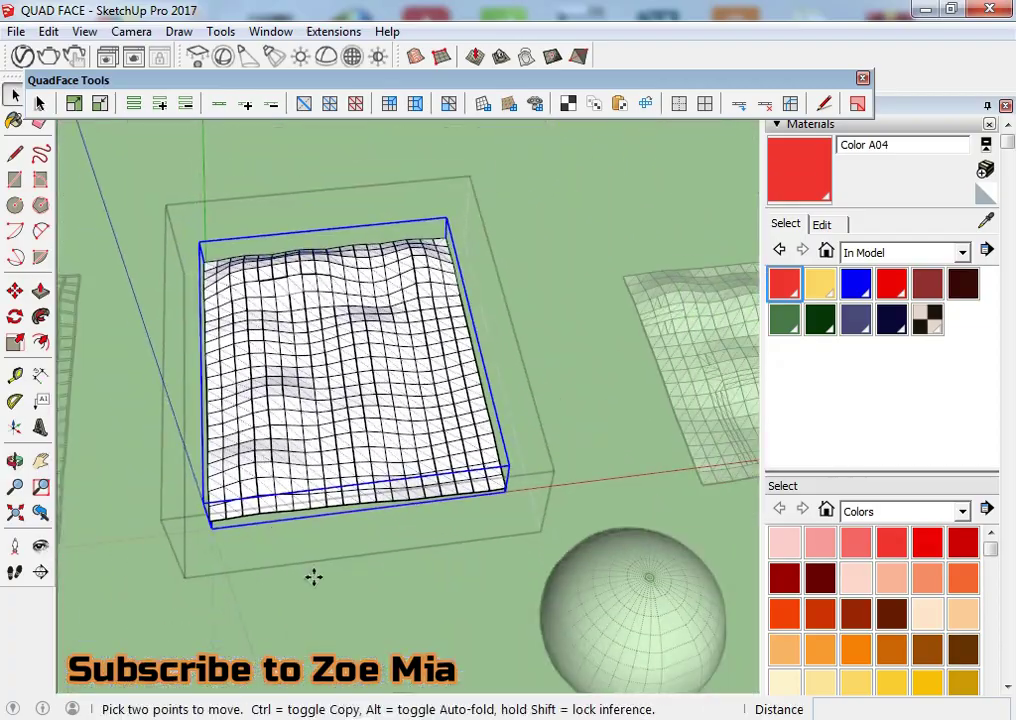
pyautogui.press('ctrl')
pyautogui.click(313, 577)
pyautogui.moveTo(274, 598)
pyautogui.mouseDown(button='middle')
pyautogui.moveTo(141, 617)
pyautogui.moveTo(429, 574)
pyautogui.moveTo(207, 603)
pyautogui.mouseUp(button='middle')
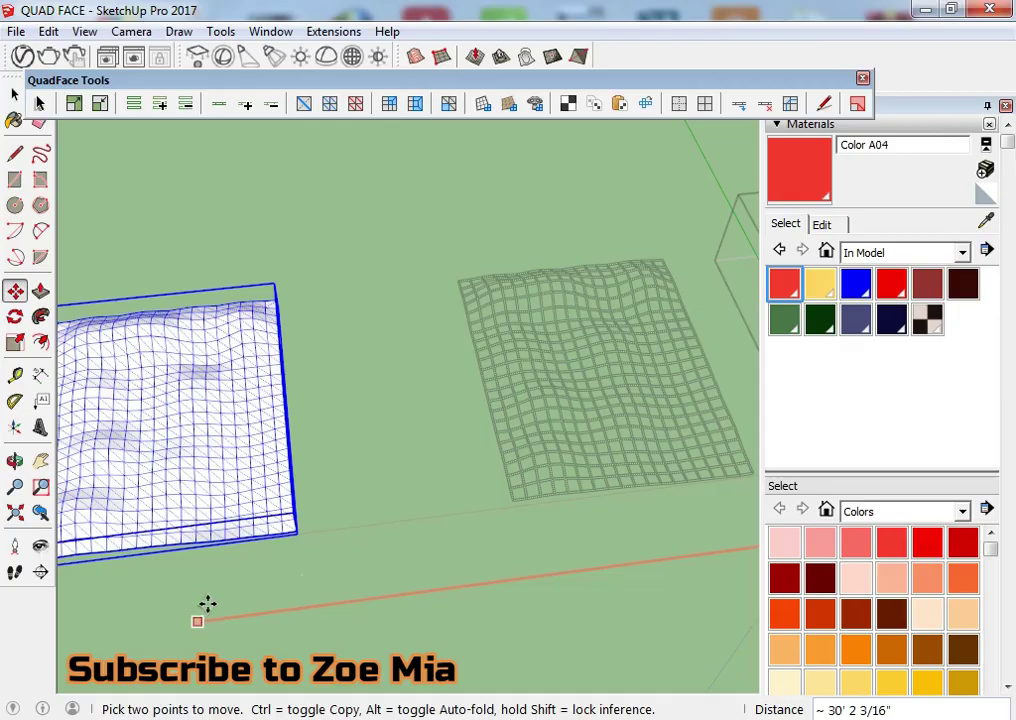
pyautogui.click(320, 601)
pyautogui.press('space')
pyautogui.scroll(4, 229, 485)
pyautogui.scroll(3, 236, 424)
pyautogui.moveTo(236, 424)
pyautogui.mouseDown(button='middle')
pyautogui.moveTo(410, 446)
pyautogui.moveTo(328, 397)
pyautogui.mouseUp(button='middle')
# Step: Smooth the quad mesh, then unsmooth it so the grid edges show
pyautogui.tripleClick(328, 397)
pyautogui.click(677, 104)
pyautogui.moveTo(590, 210)
pyautogui.mouseDown(button='middle')
pyautogui.moveTo(533, 272)
pyautogui.moveTo(580, 230)
pyautogui.mouseUp(button='middle')
pyautogui.click(705, 103)
# Step: Clear the selection and orbit out to show all the models, facing the three grid meshes
pyautogui.click(625, 596)
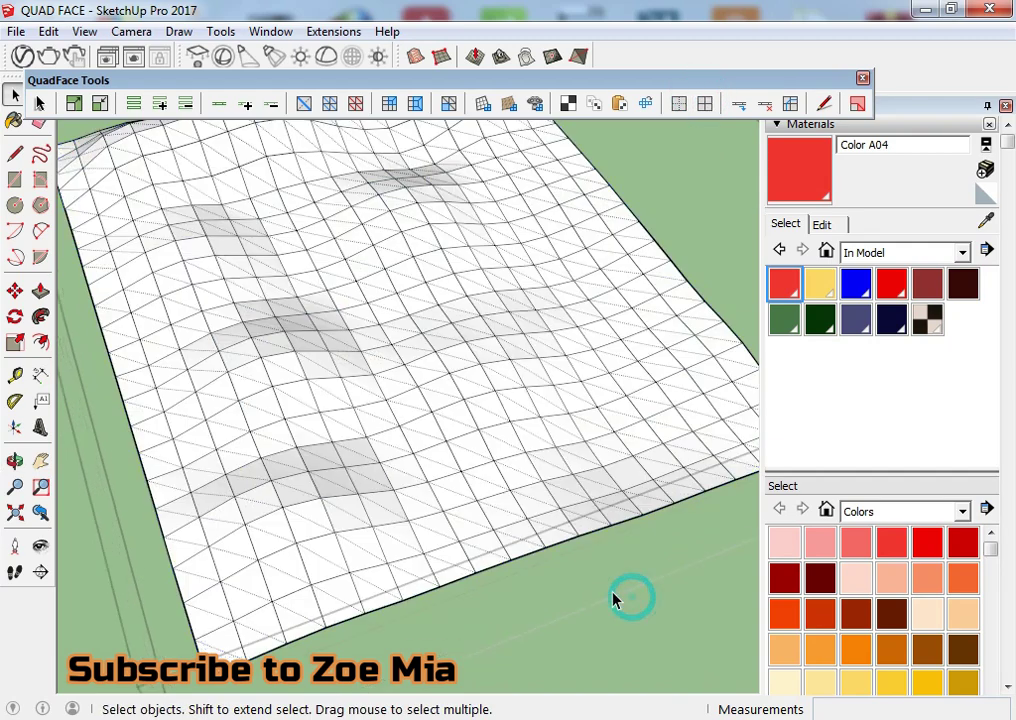
pyautogui.scroll(-3, 410, 497)
pyautogui.scroll(-2, 410, 497)
pyautogui.scroll(-3, 562, 497)
pyautogui.moveTo(562, 497)
pyautogui.mouseDown(button='middle')
pyautogui.moveTo(154, 460)
pyautogui.moveTo(187, 487)
pyautogui.mouseUp(button='middle')
pyautogui.scroll(3, 187, 487)
pyautogui.moveTo(163, 354)
pyautogui.mouseDown(button='middle')
pyautogui.moveTo(571, 427)
pyautogui.moveTo(200, 390)
pyautogui.moveTo(472, 503)
pyautogui.moveTo(163, 488)
pyautogui.moveTo(288, 476)
pyautogui.moveTo(327, 386)
pyautogui.moveTo(347, 417)
pyautogui.moveTo(284, 444)
pyautogui.moveTo(465, 447)
pyautogui.moveTo(381, 449)
pyautogui.mouseUp(button='middle')
pyautogui.scroll(3, 494, 318)
pyautogui.scroll(-3, 557, 410)
pyautogui.scroll(2, 472, 503)
pyautogui.scroll(-2, 347, 417)
pyautogui.scroll(-2, 465, 447)
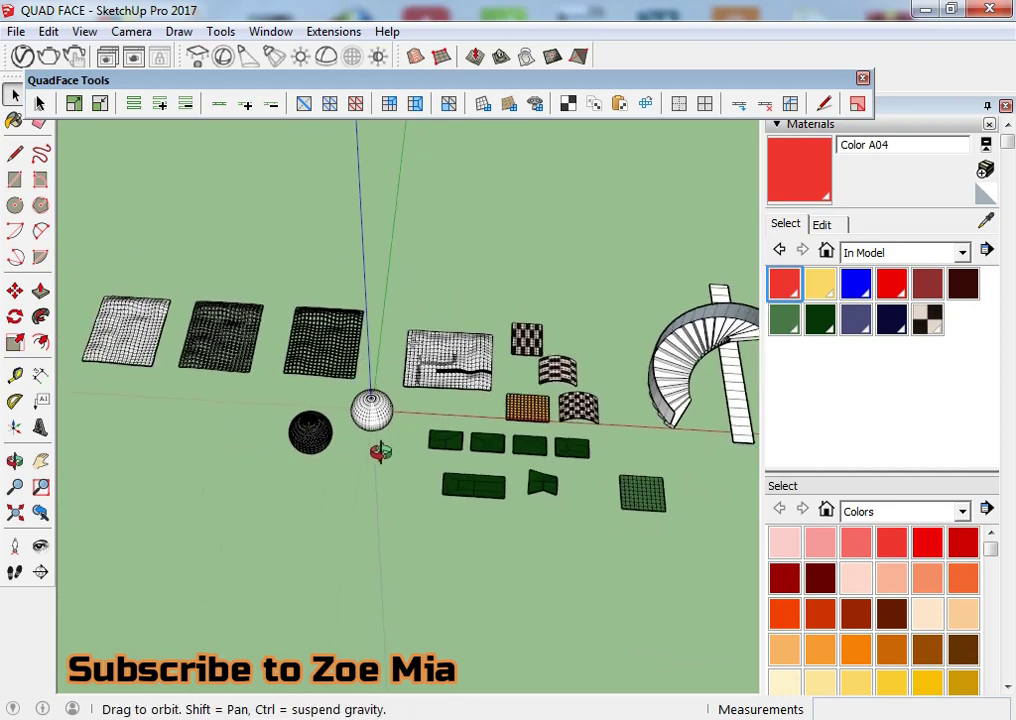
pyautogui.scroll(-2, 404, 469)
pyautogui.scroll(-2, 455, 476)
pyautogui.scroll(2, 475, 473)
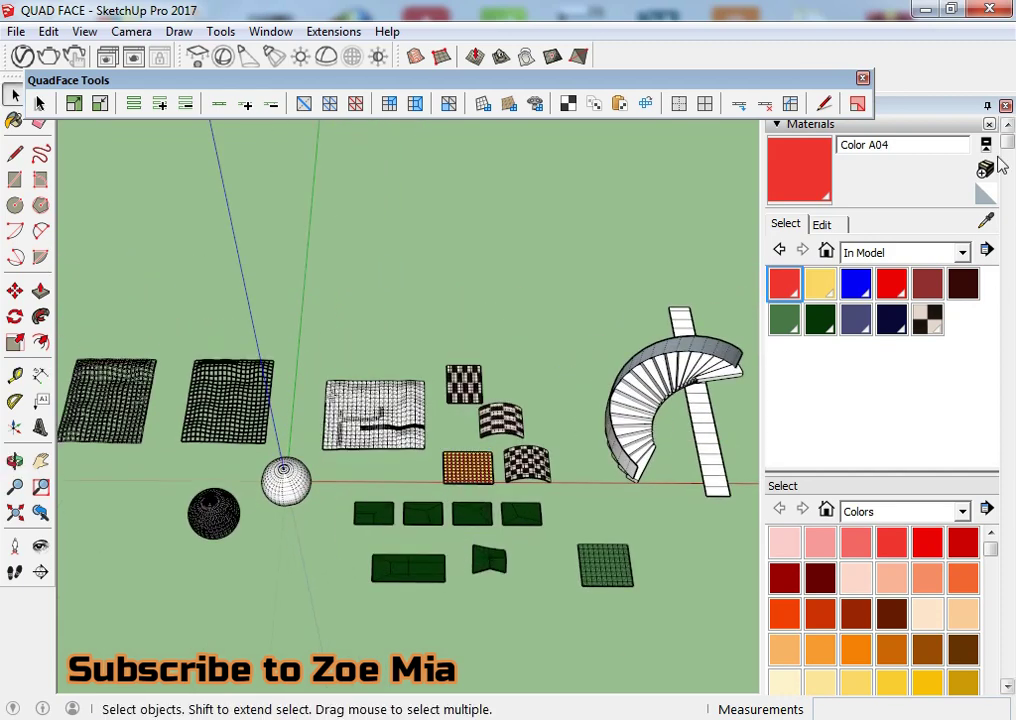
# Step: Close the Materials panel and drag the QuadFace toolbar lower
pyautogui.click(1006, 105)
pyautogui.moveTo(594, 89)
pyautogui.mouseDown()
pyautogui.moveTo(651, 111)
pyautogui.moveTo(637, 122)
pyautogui.mouseUp()
pyautogui.moveTo(413, 558)
pyautogui.mouseDown(button='middle')
pyautogui.moveTo(518, 530)
pyautogui.moveTo(518, 540)
pyautogui.mouseUp(button='middle')
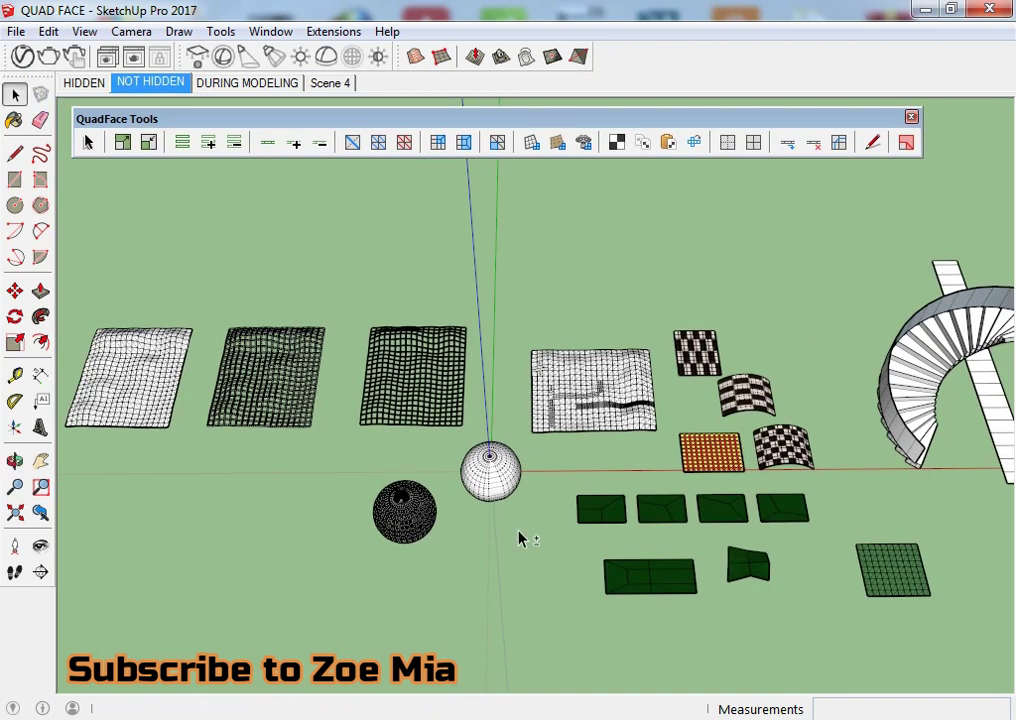